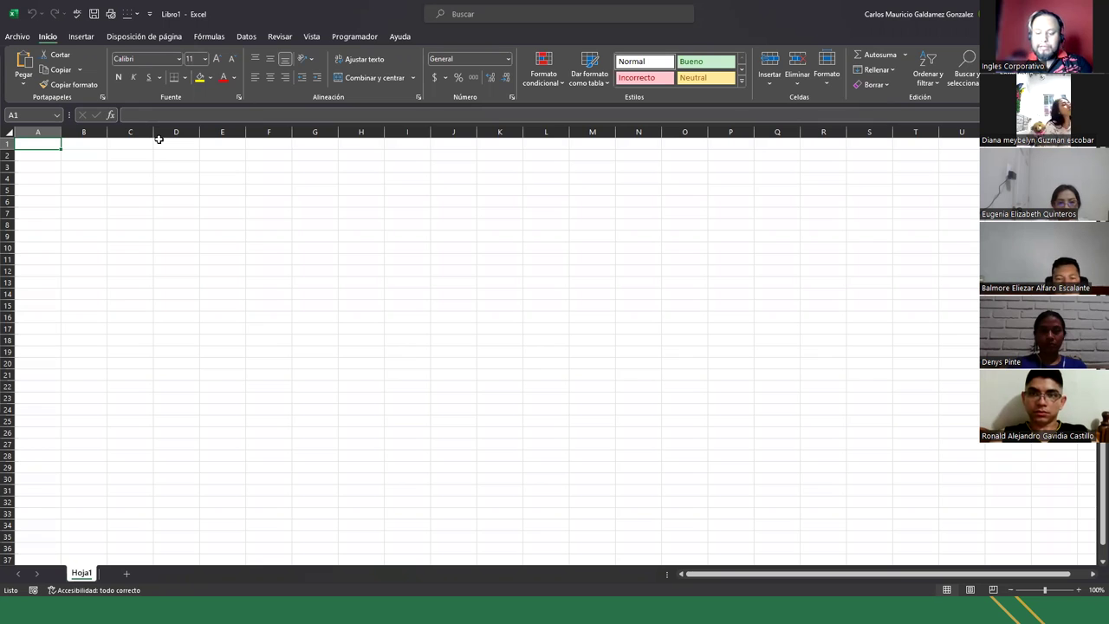
Enter the headings # in A6 and Carnet in B6.
scroll(185, 282, "up", 4, "ctrl")
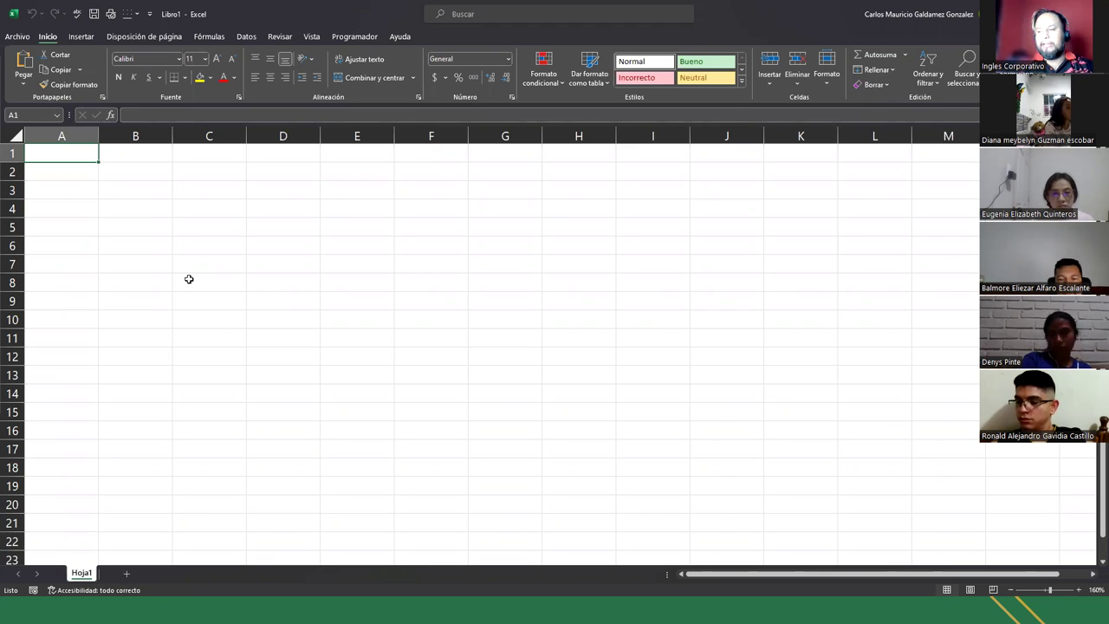
key("Down")
key("Down")
key("Down")
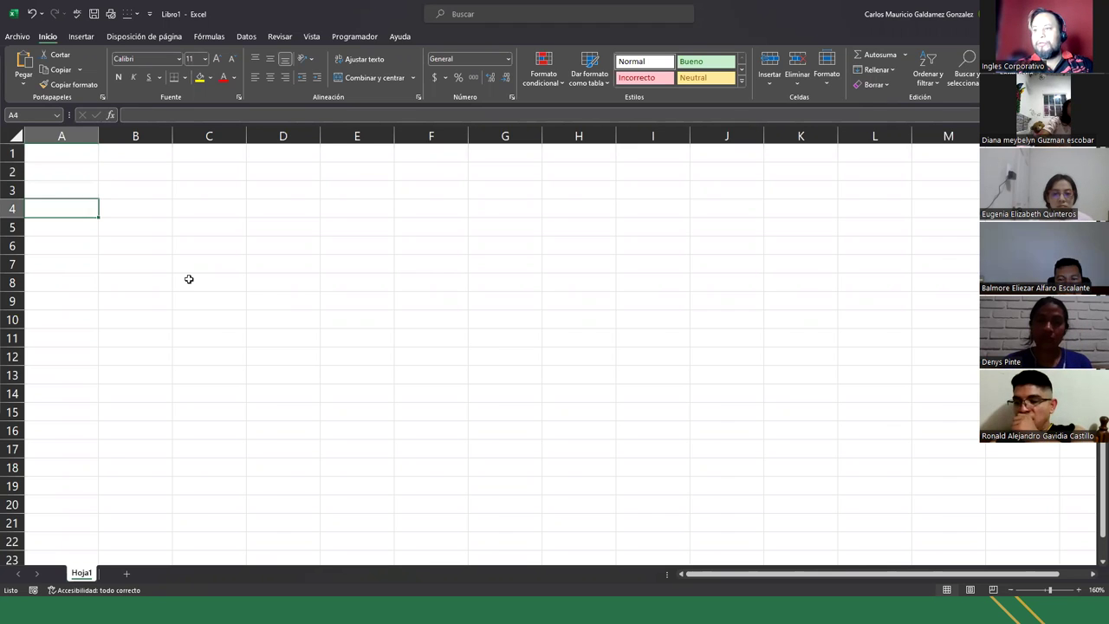
key("Down")
key("Down")
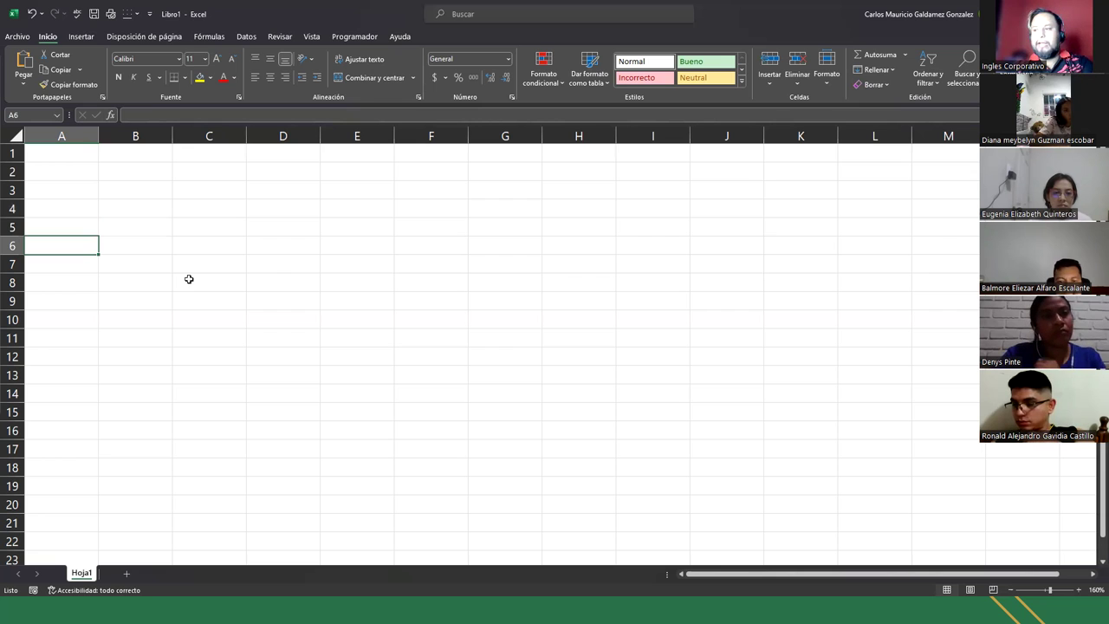
type("#")
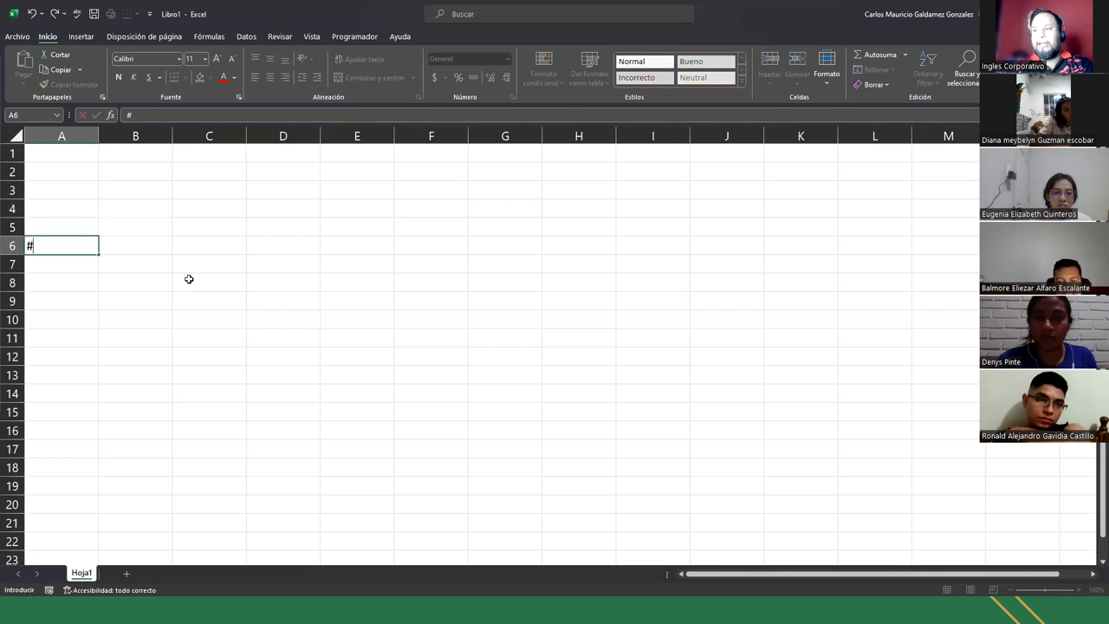
key("Tab")
type("Carnet")
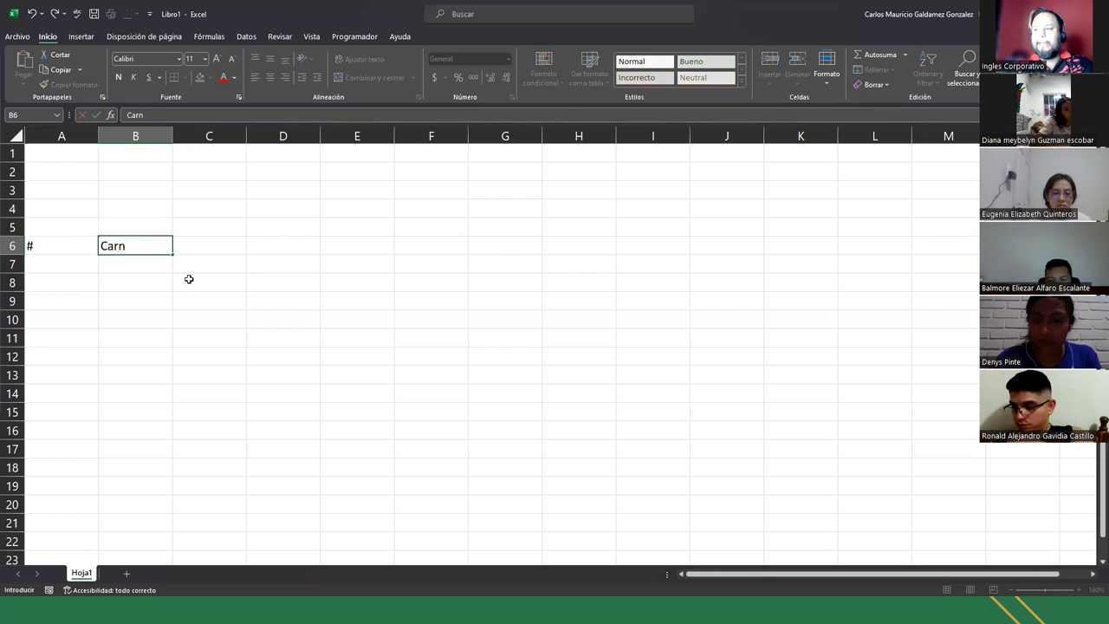
key("Tab")
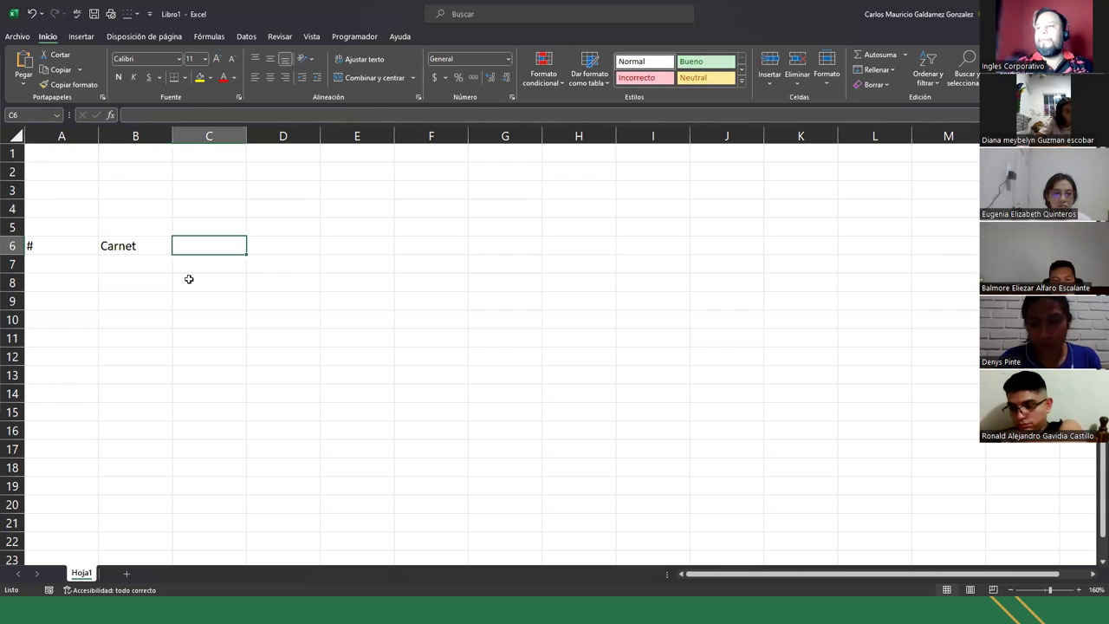
Enter the headings Apellidos in C6 and Nombres in D6.
type("Full")
key("BackSpace")
key("BackSpace")
key("BackSpace")
key("BackSpace")
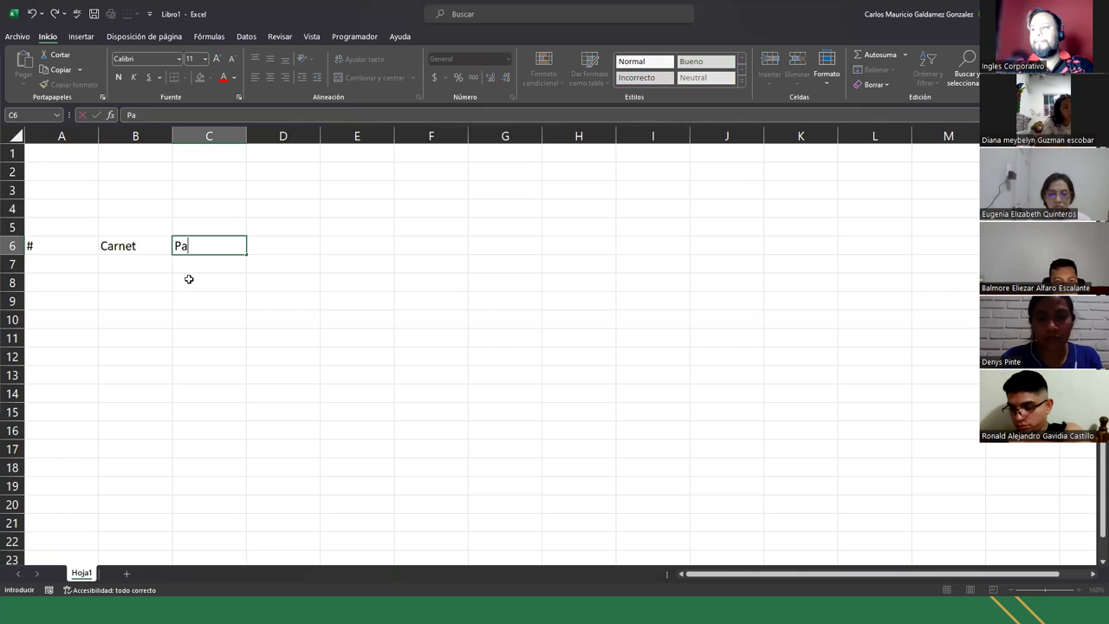
type("Apellidos")
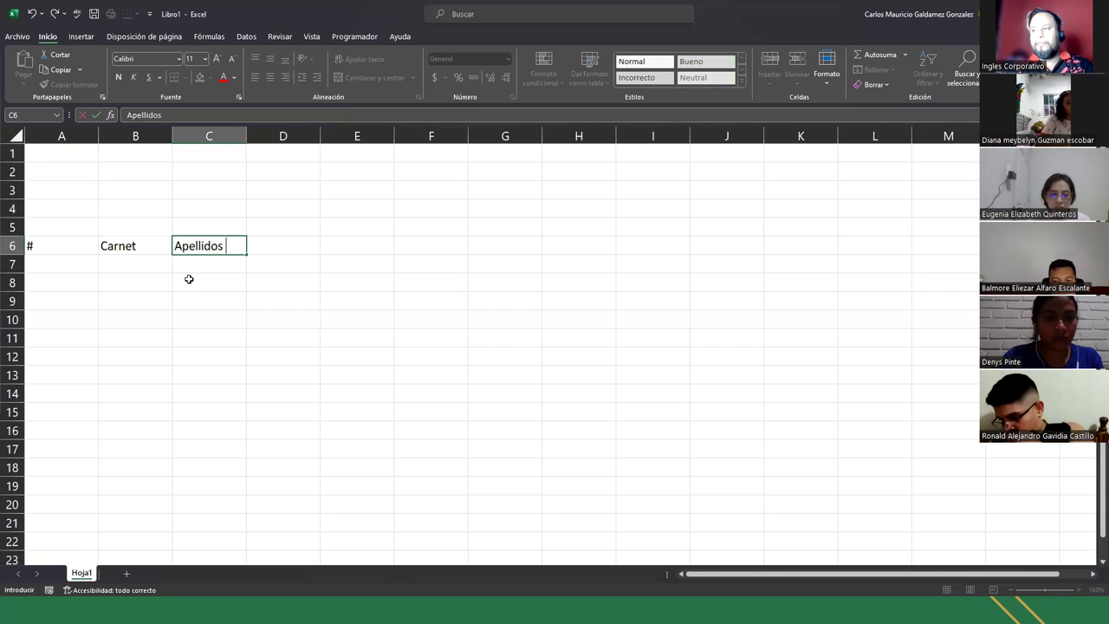
key("Tab")
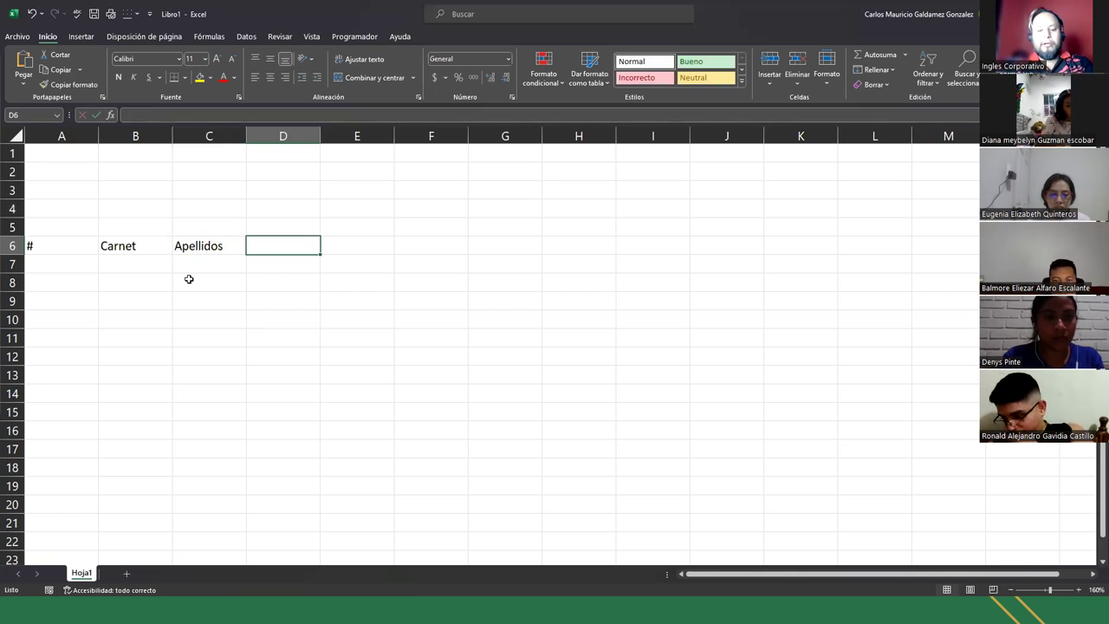
type("Nombres")
key("Tab")
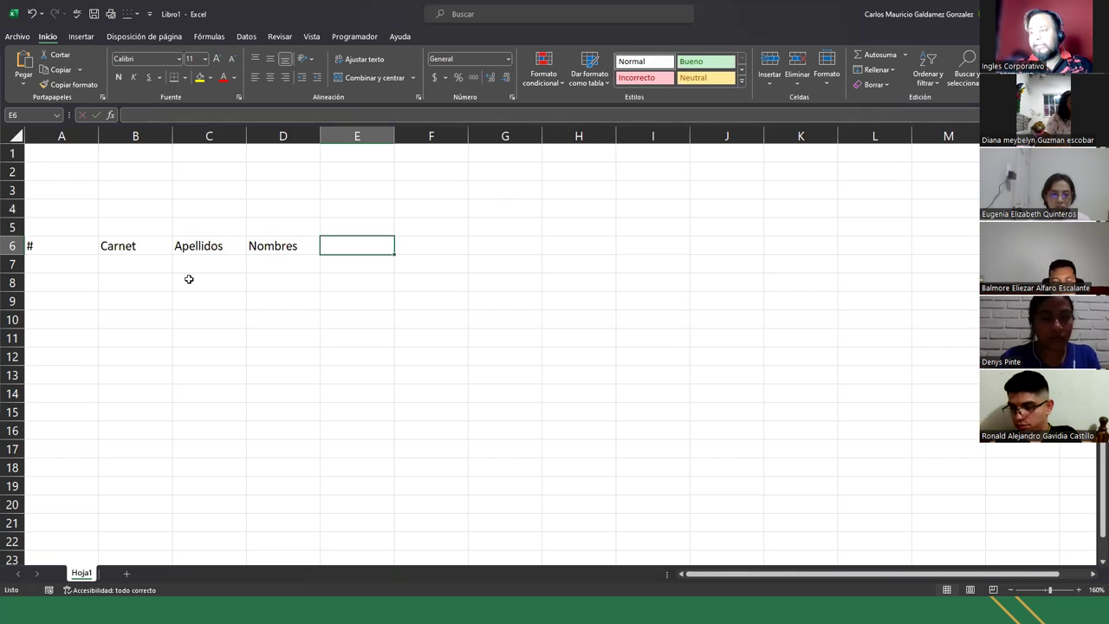
Add the assignment headings TAREA1 in E6 and TAREA2 in F6.
type("TAREA1")
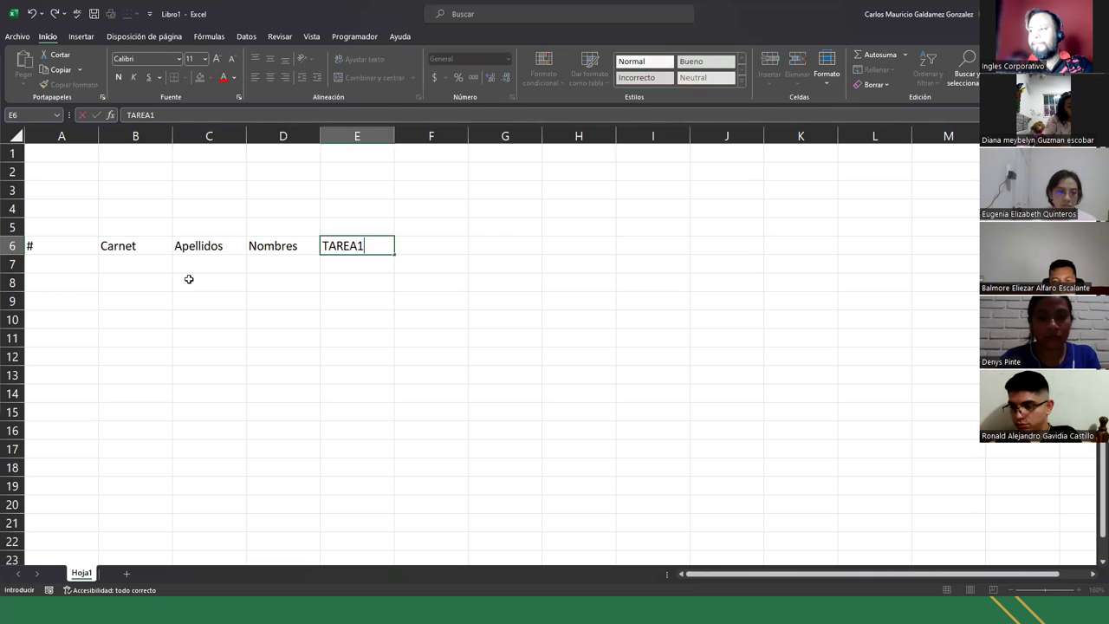
key("Tab")
type("T")
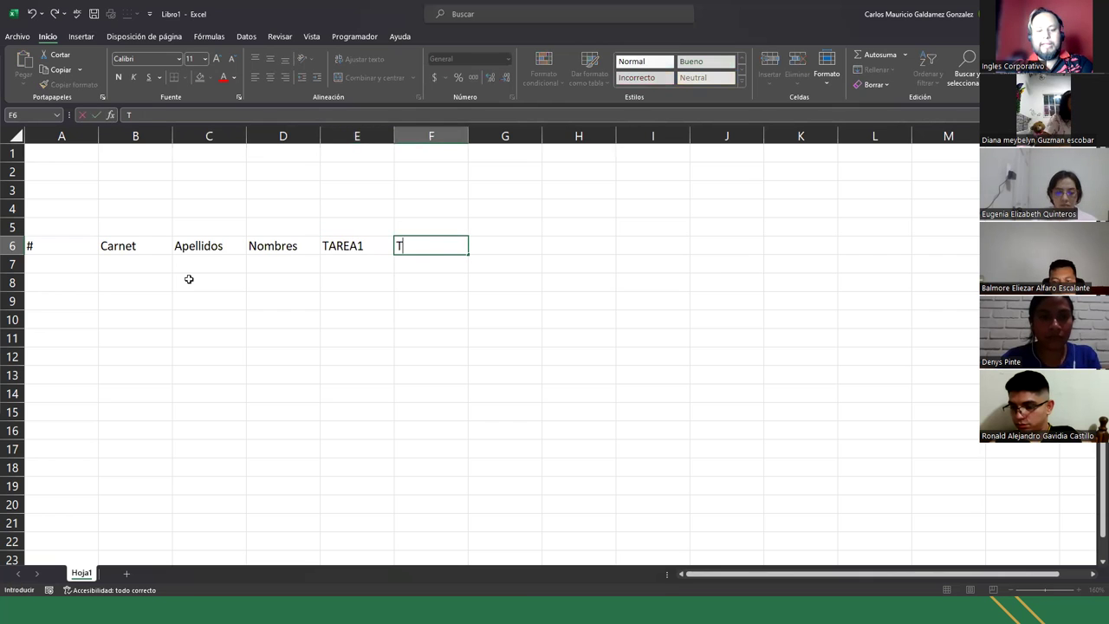
type("ARE\"A2")
key("Tab")
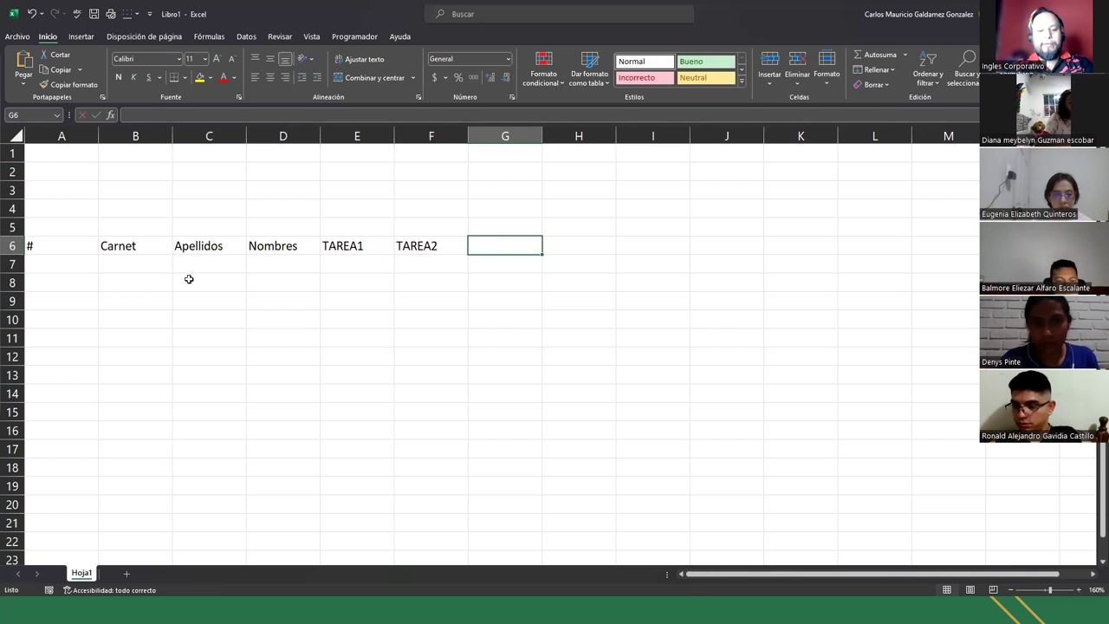
Add the forum headings FORO EV1 in G6 and FORO EV2 in H6.
type("FORO EV1")
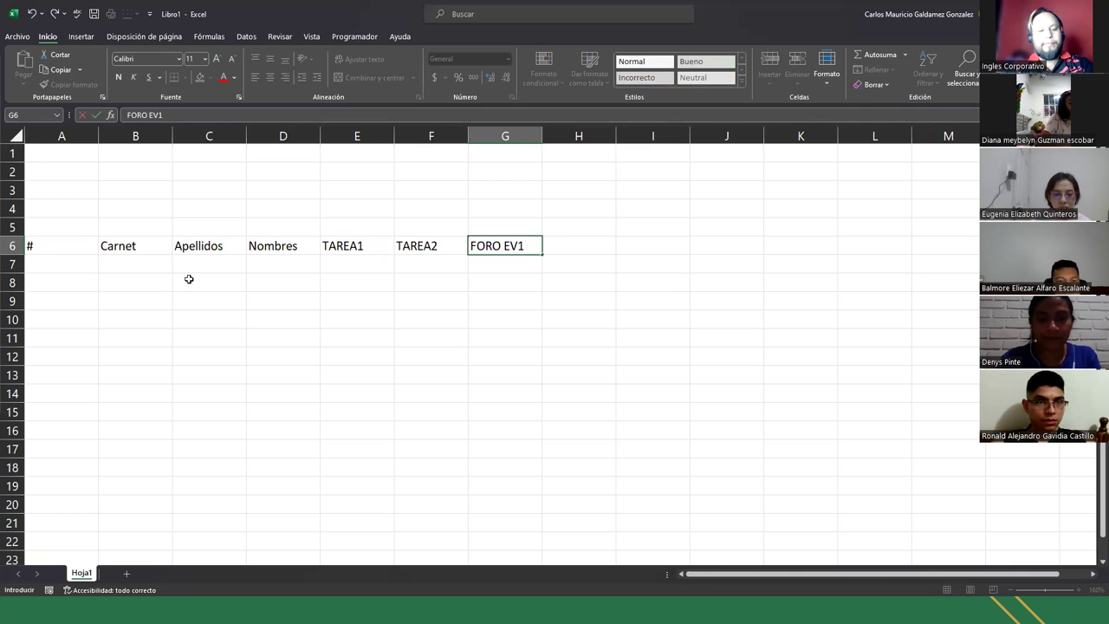
key("Tab")
type("FORO EV2")
key("Tab")
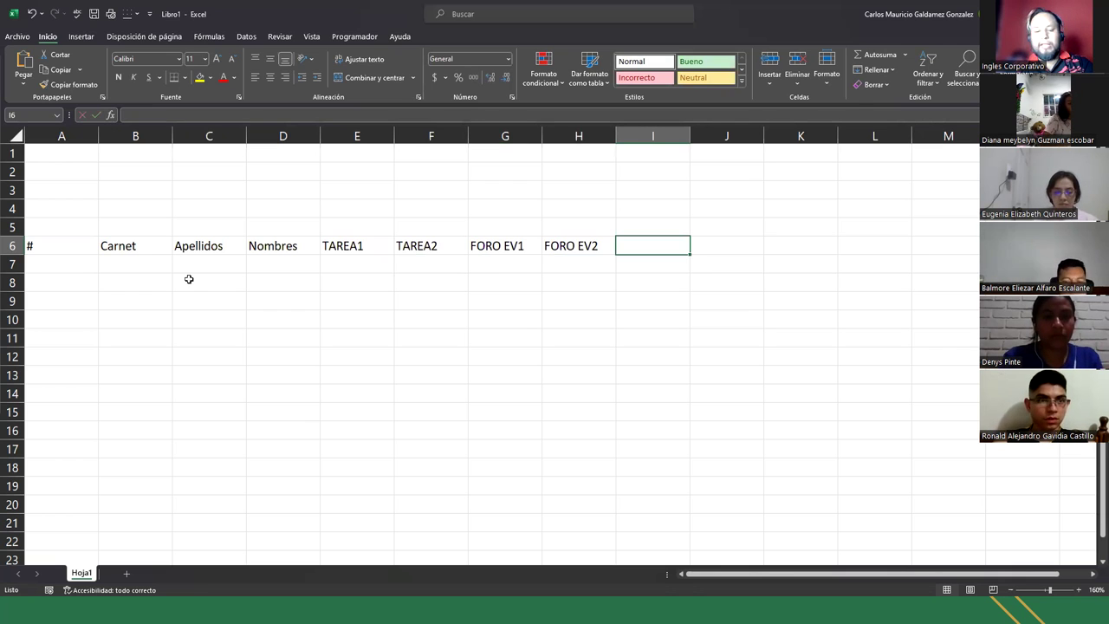
Enter the headings TRABAJO INV in I6 and DEFENSA in J6.
type("TRABAJO INV")
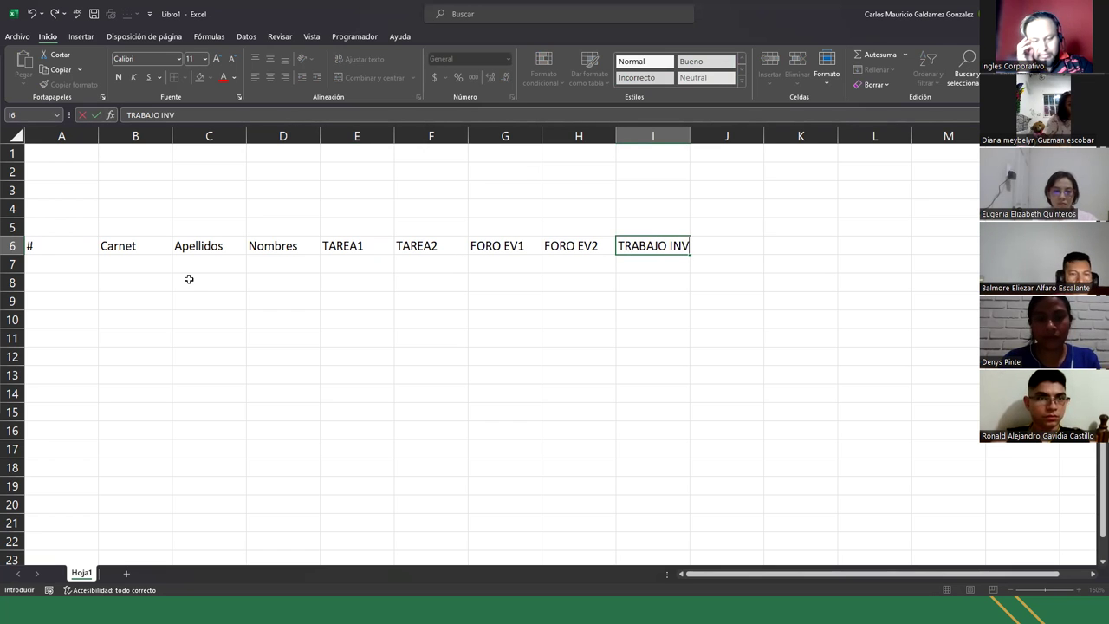
key("Tab")
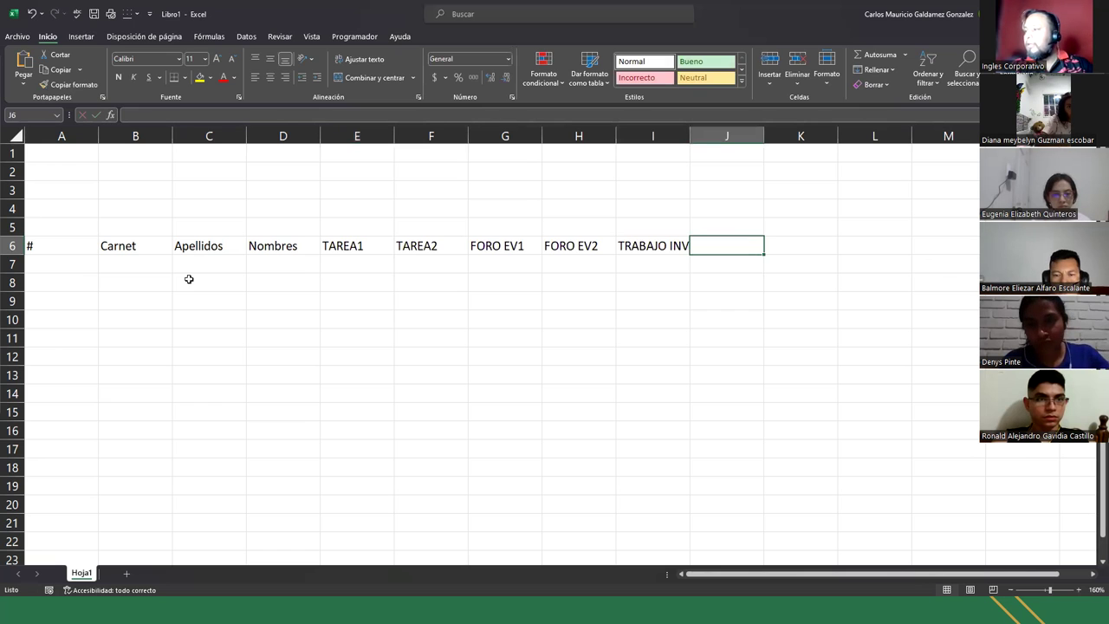
type("DEFENSA")
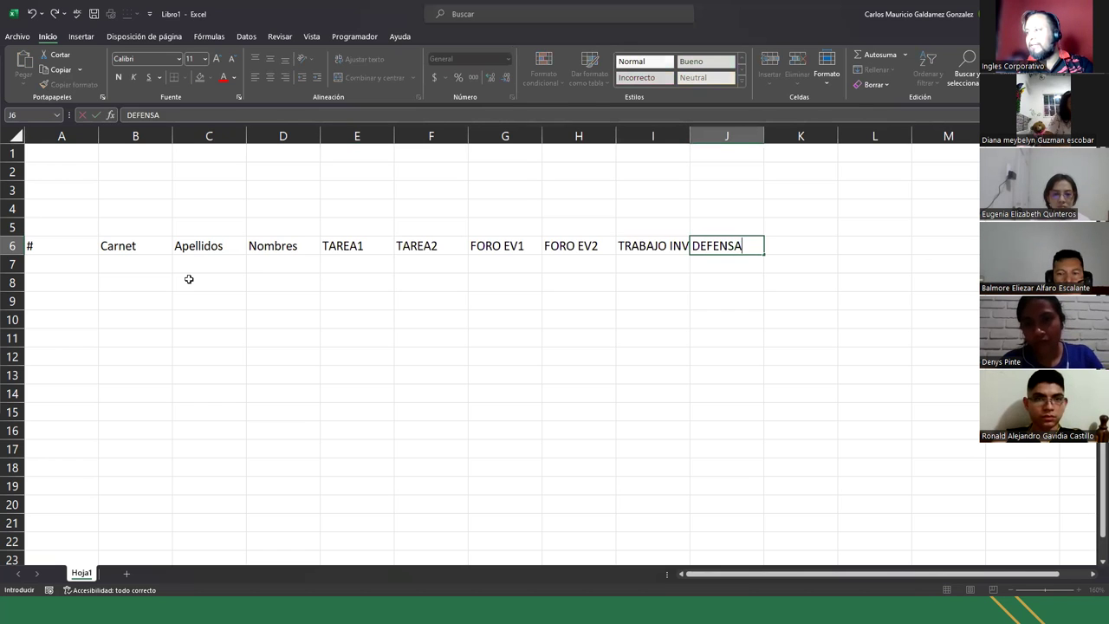
key("Tab")
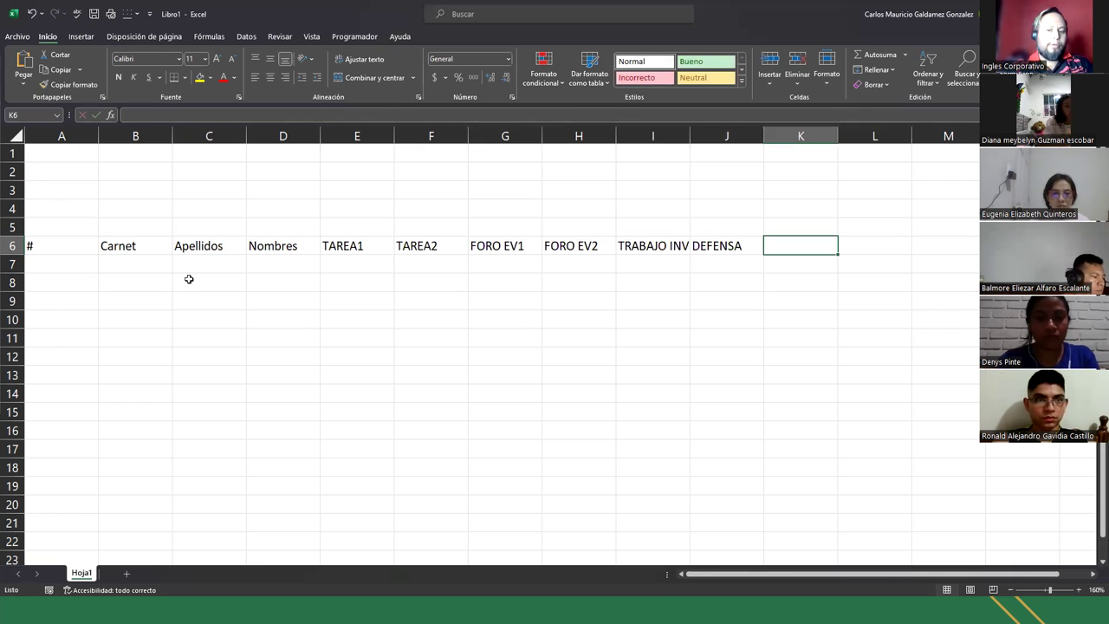
Complete the heading row with PARCIAL1 in K6 and PARCIAL2 in L6.
type("PARCIAL1")
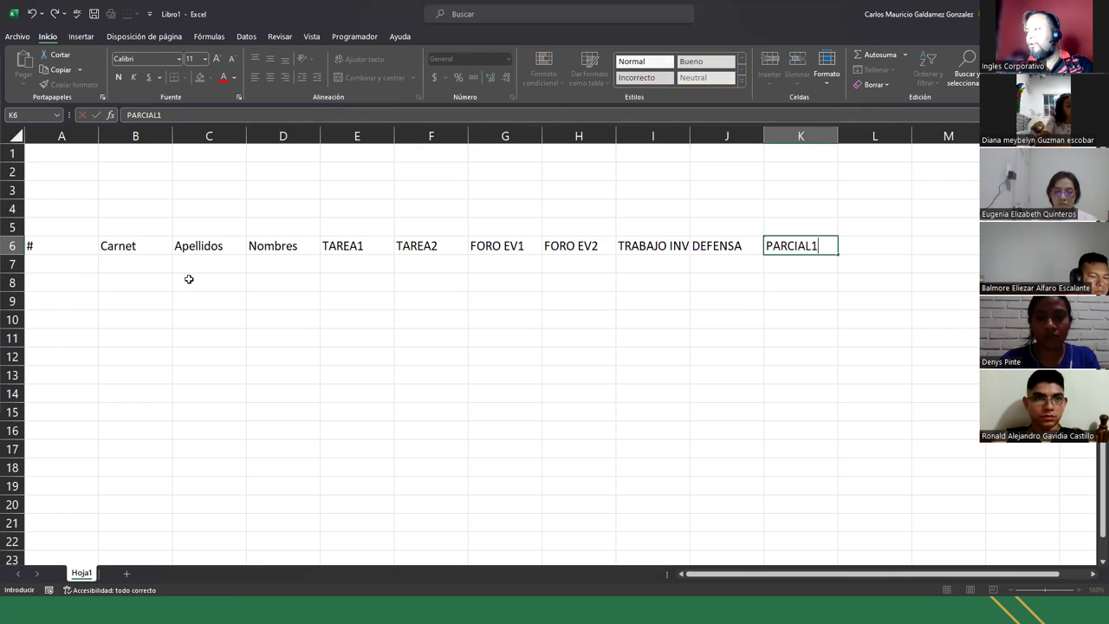
key("Tab")
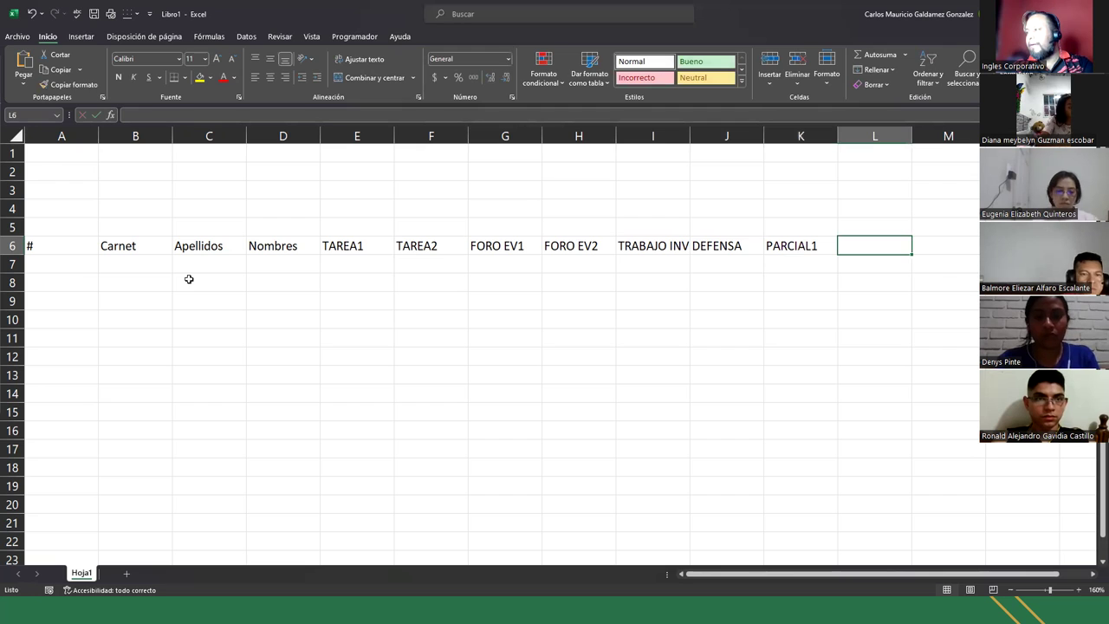
type("ÄR")
key("BackSpace")
key("BackSpace")
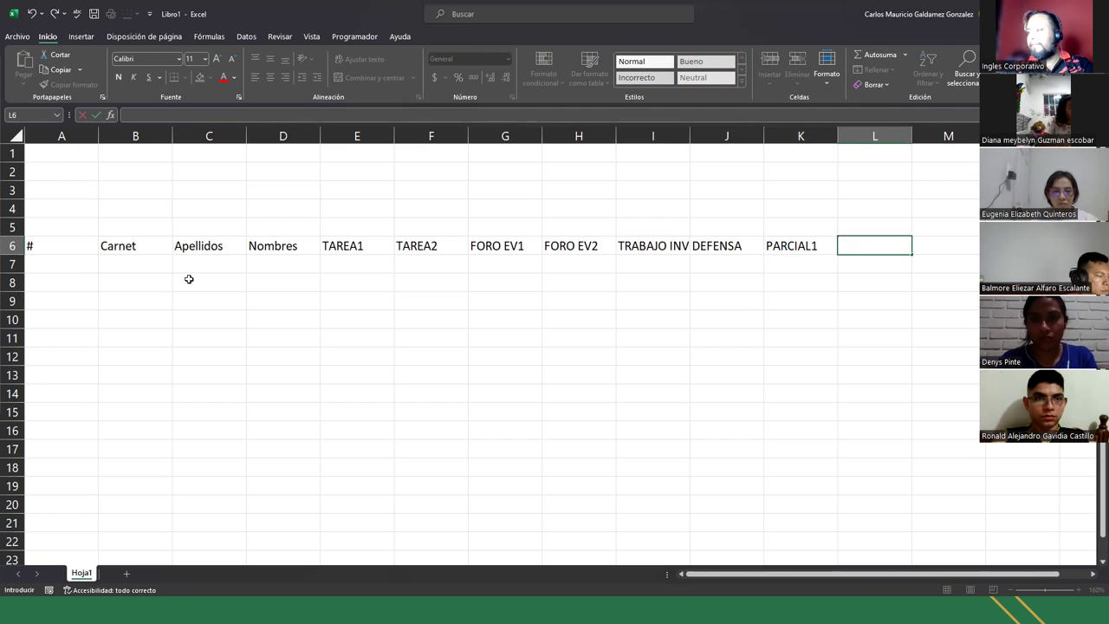
type("PARCIAL2")
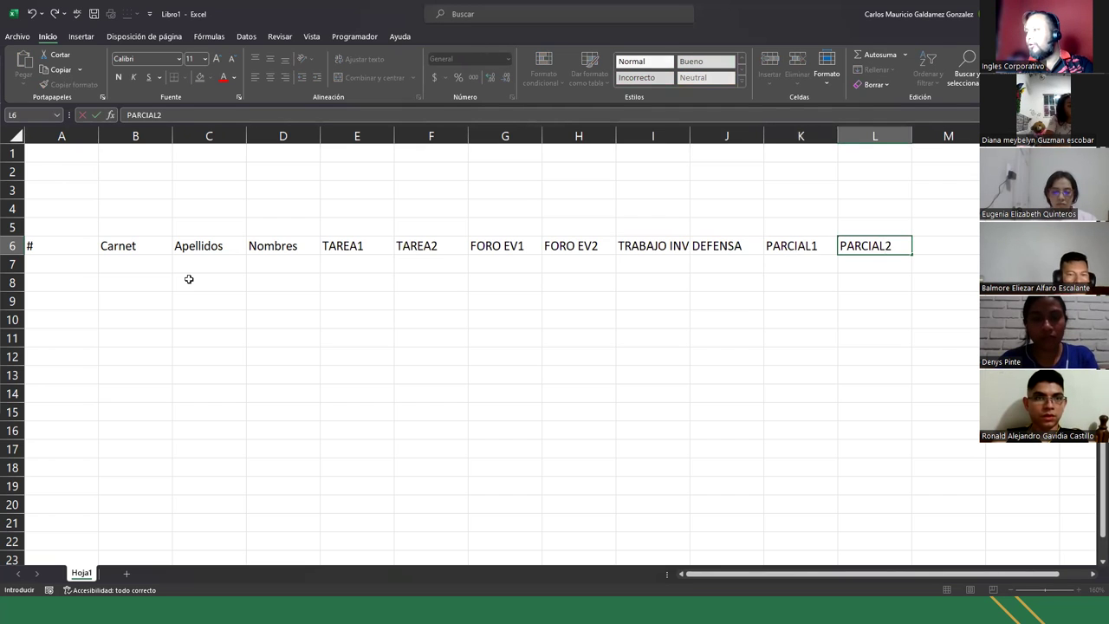
key("Return")
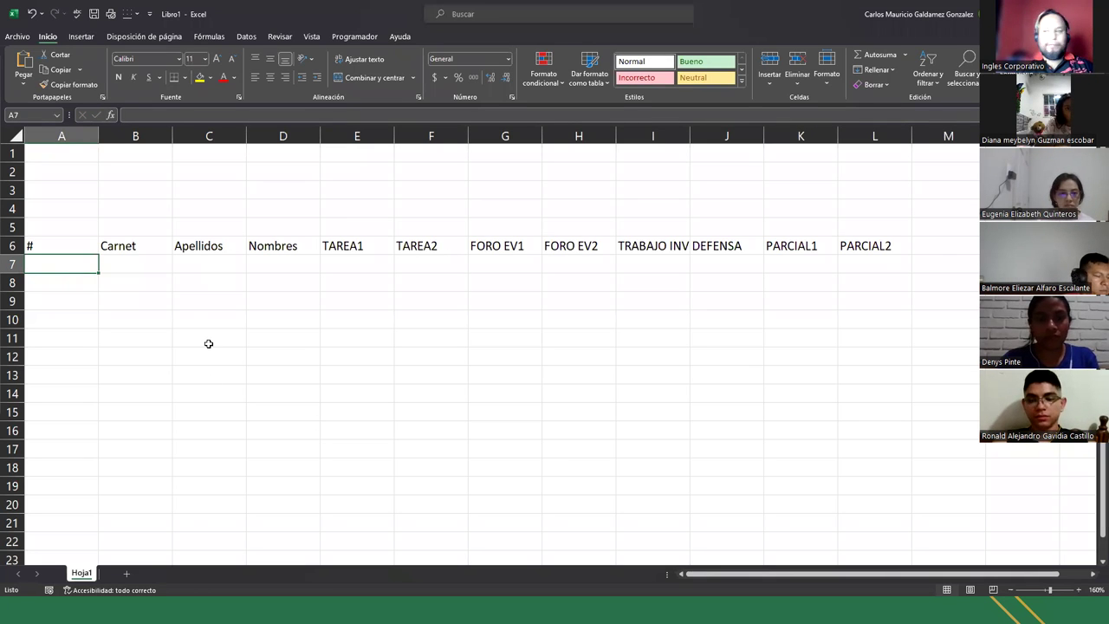
Try wrapping the headings in E6:L6 and rotating them upward in a slightly taller row 6.
left_click_drag(351, 247, 876, 247)
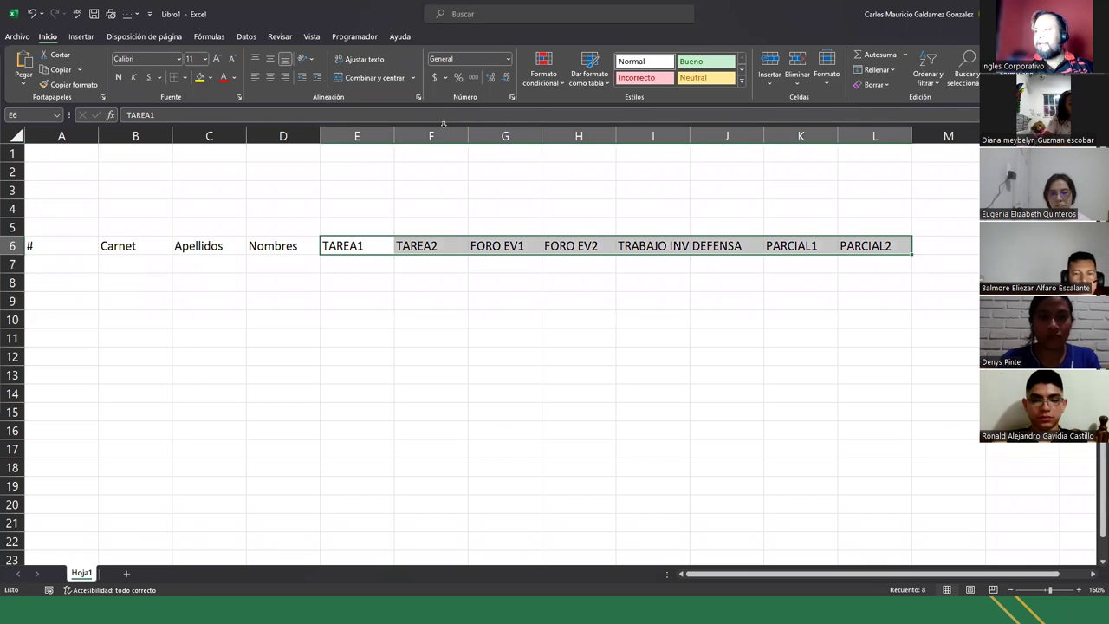
left_click(357, 59)
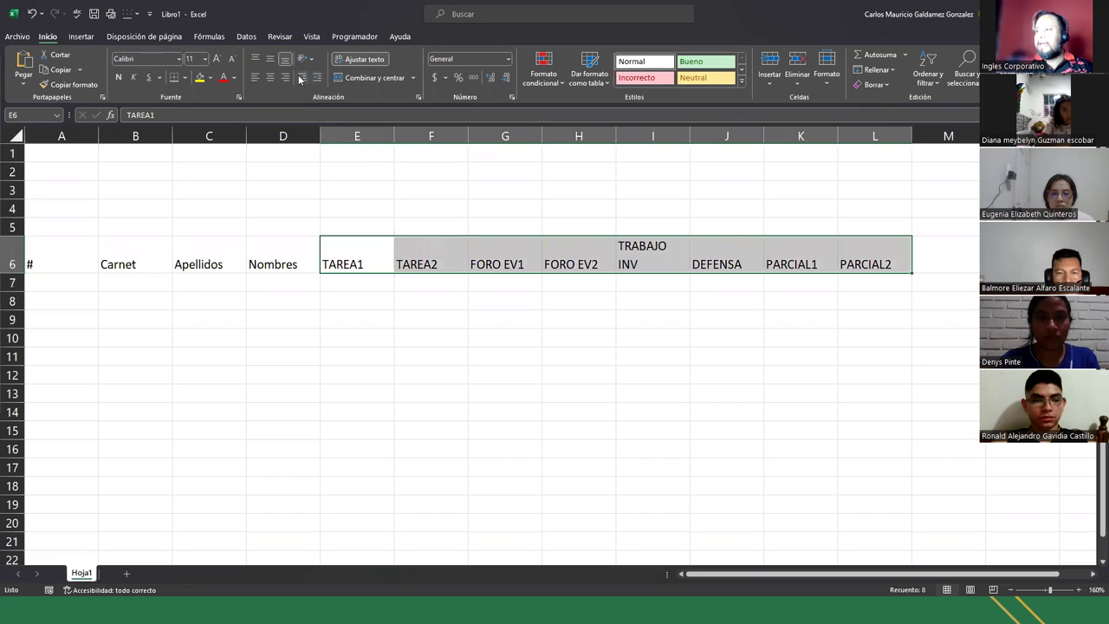
left_click(306, 59)
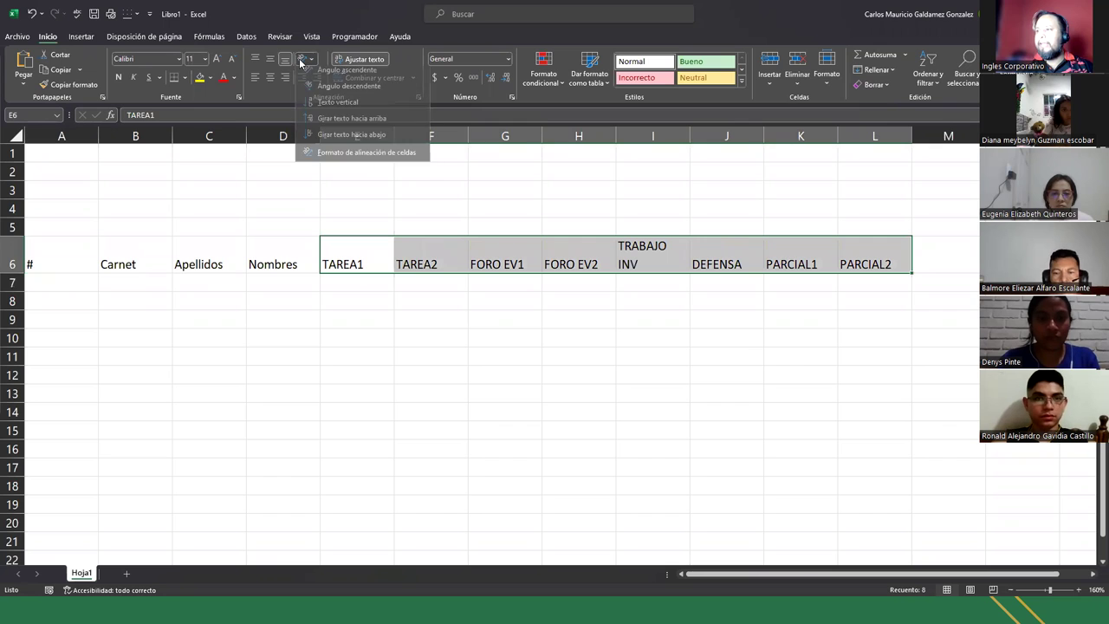
left_click(348, 124)
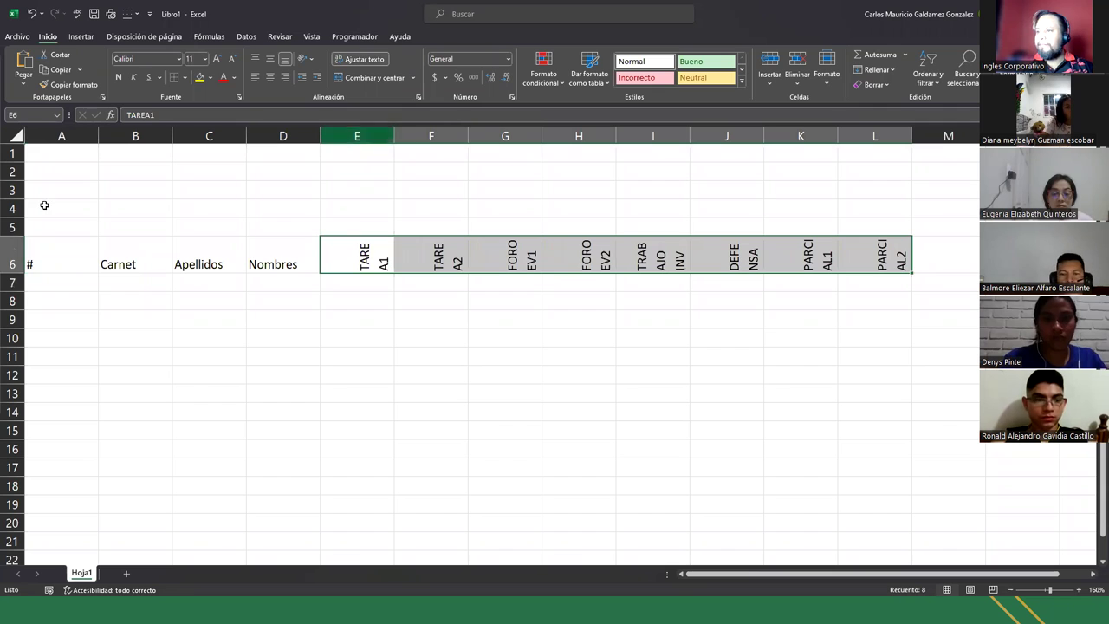
left_click_drag(11, 274, 16, 291)
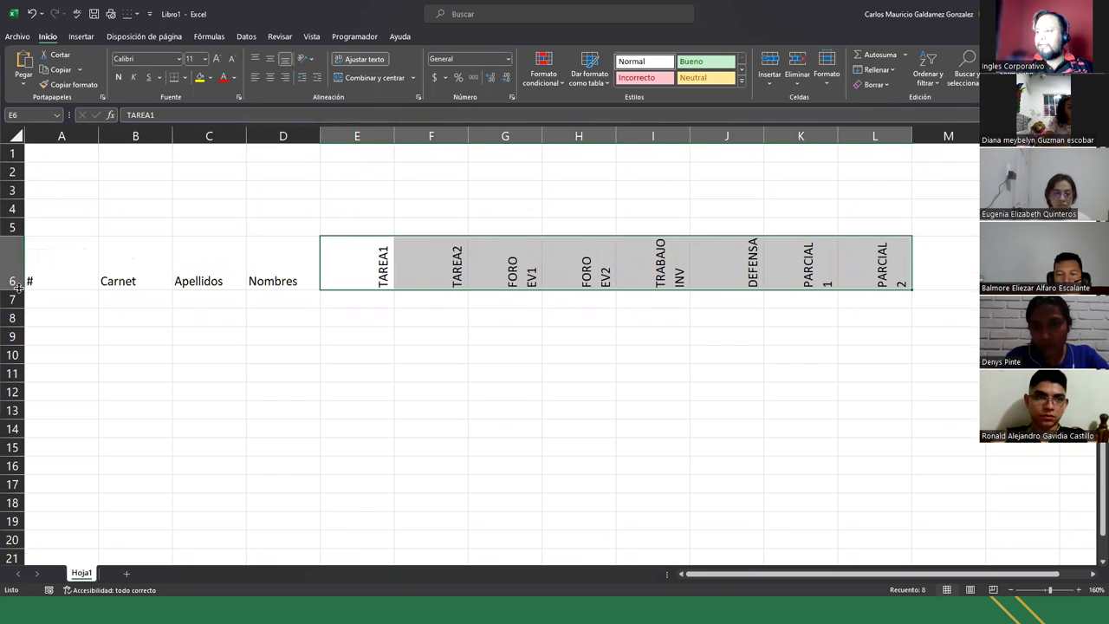
Undo the text wrapping, upward rotation and row height change on the headings in E6:L6.
left_click_drag(393, 138, 361, 149)
key("ctrl+z")
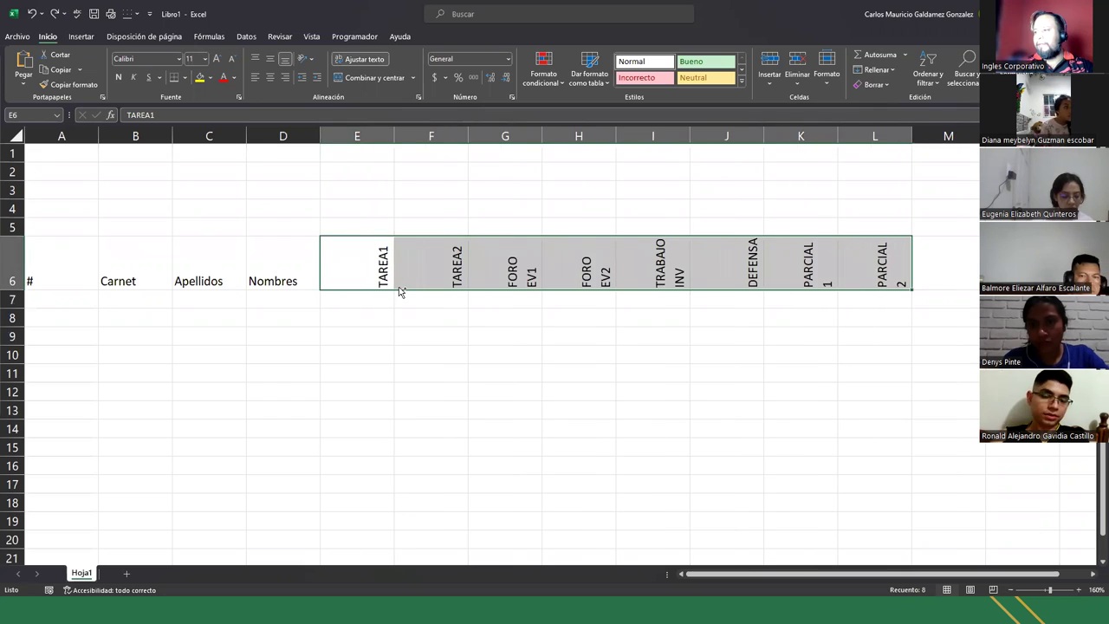
key("ctrl+z")
key("ctrl+z")
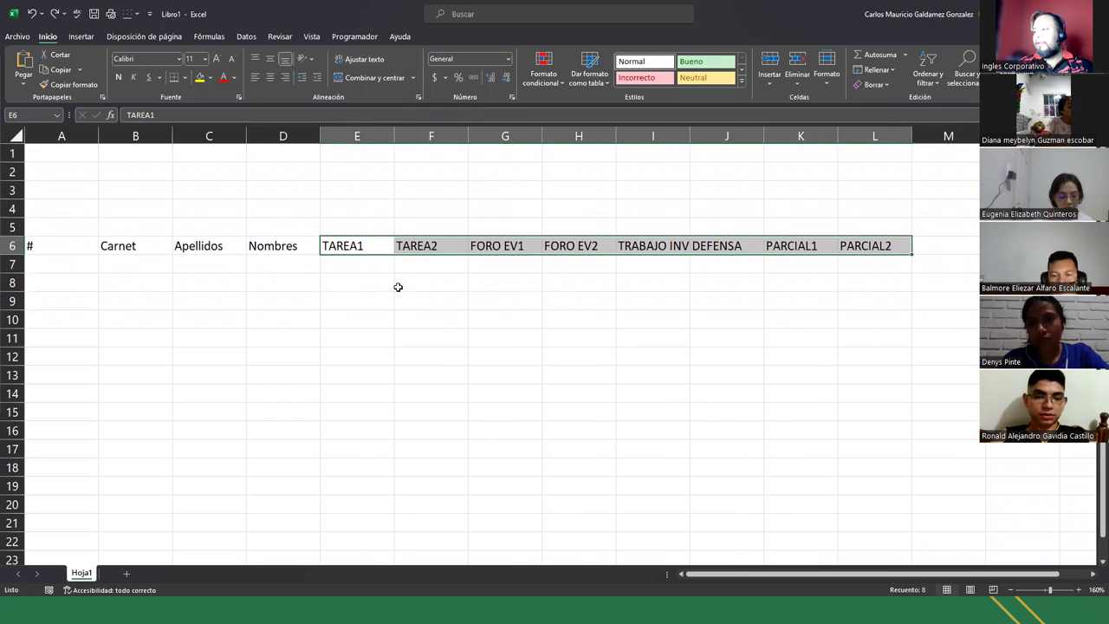
Wrap the headings in E6:L6 and rotate them upward, enlarging row 6 so that PARCIAL1 and FORO EV1 each fit on one line.
left_click(360, 59)
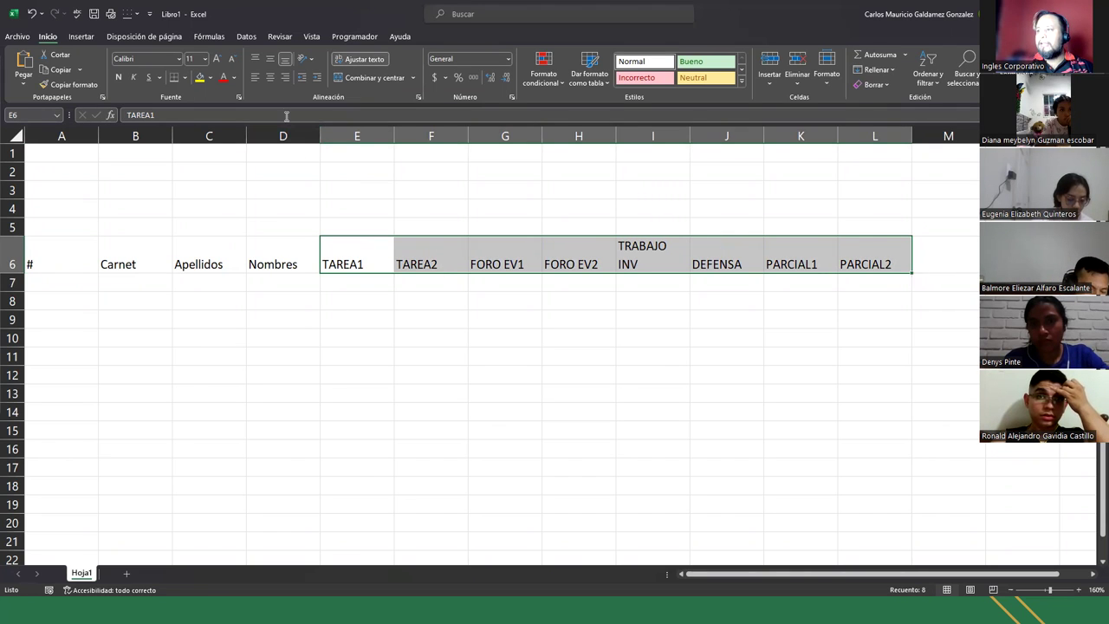
left_click(308, 60)
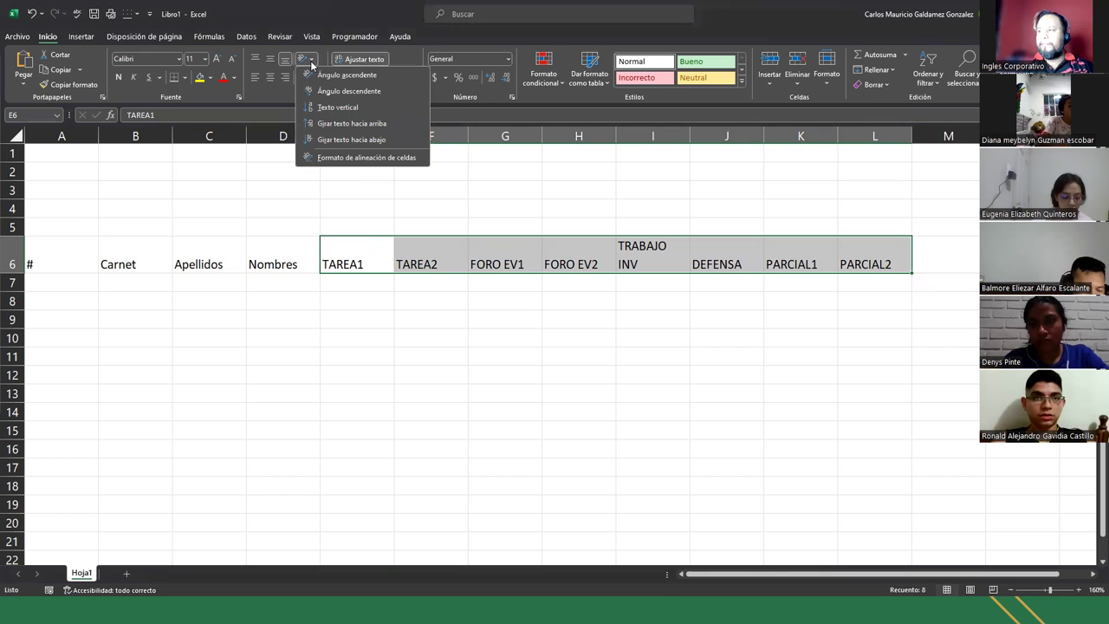
left_click(339, 126)
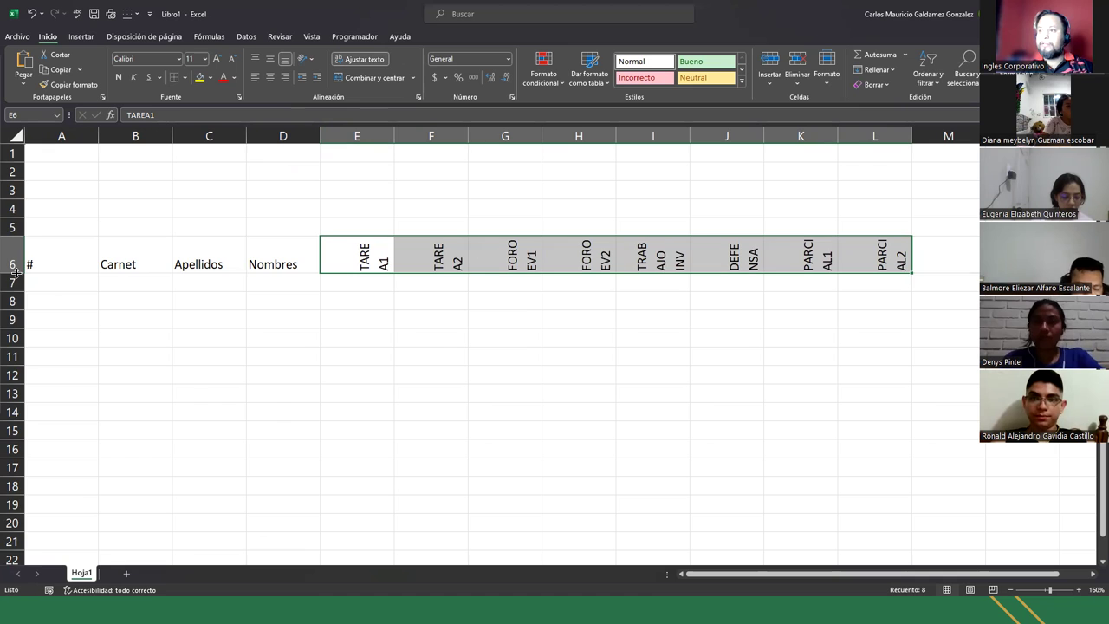
left_click_drag(15, 273, 13, 302)
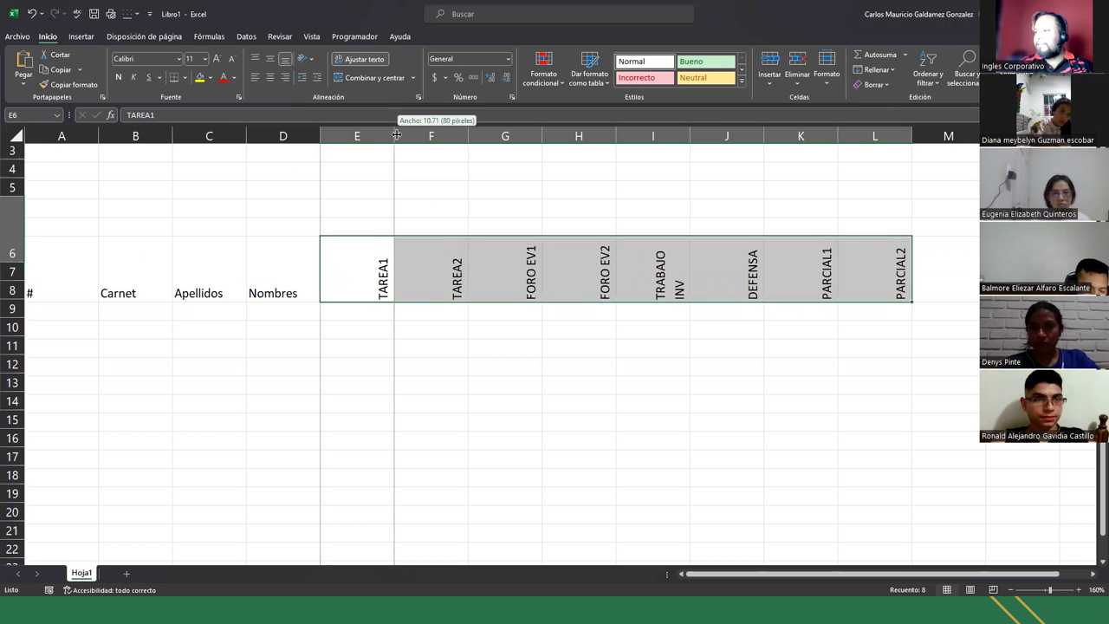
Narrow column E, and set columns E:L to a uniform width of 5.
left_click_drag(392, 136, 356, 139)
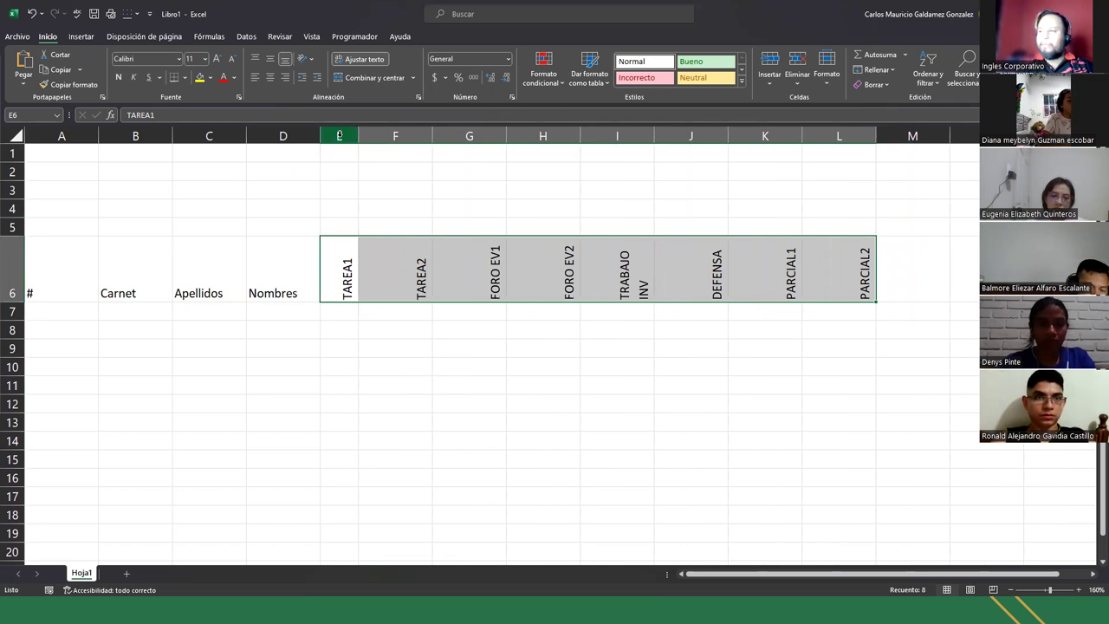
left_click_drag(339, 136, 348, 136)
left_click_drag(457, 136, 819, 143)
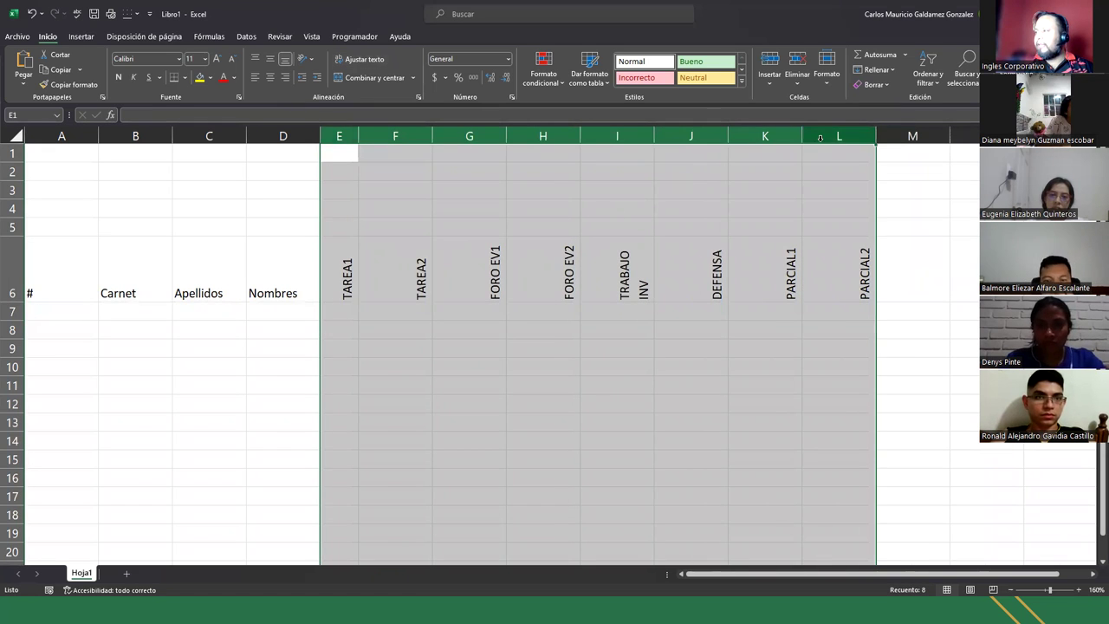
right_click(823, 140)
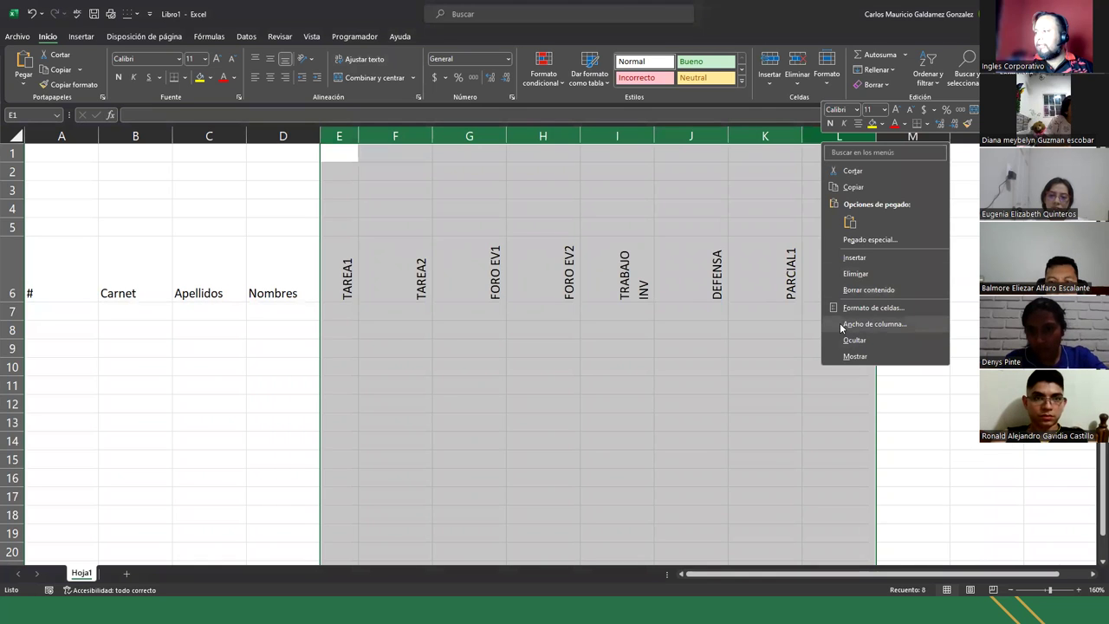
left_click(892, 324)
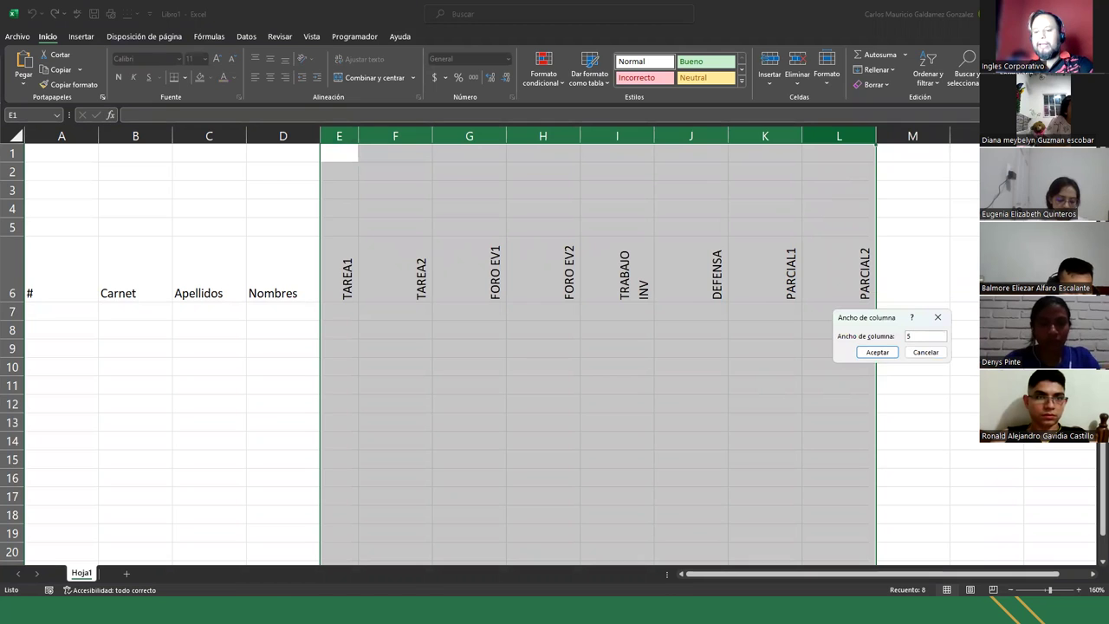
key("Return")
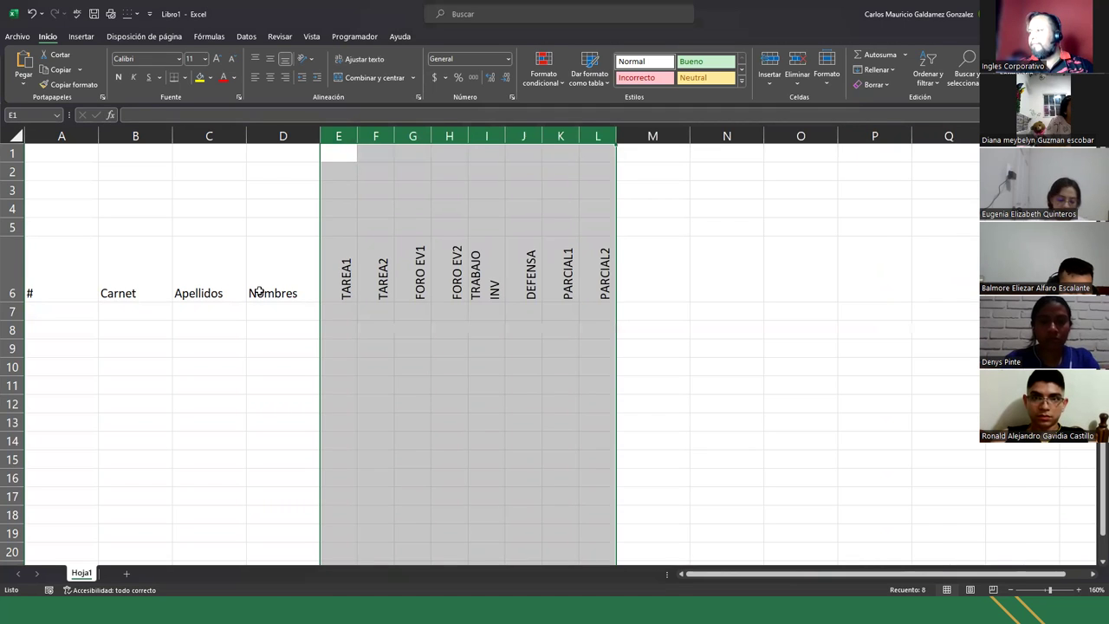
Undo the uniform width change on columns E:L.
left_click_drag(338, 271, 588, 271)
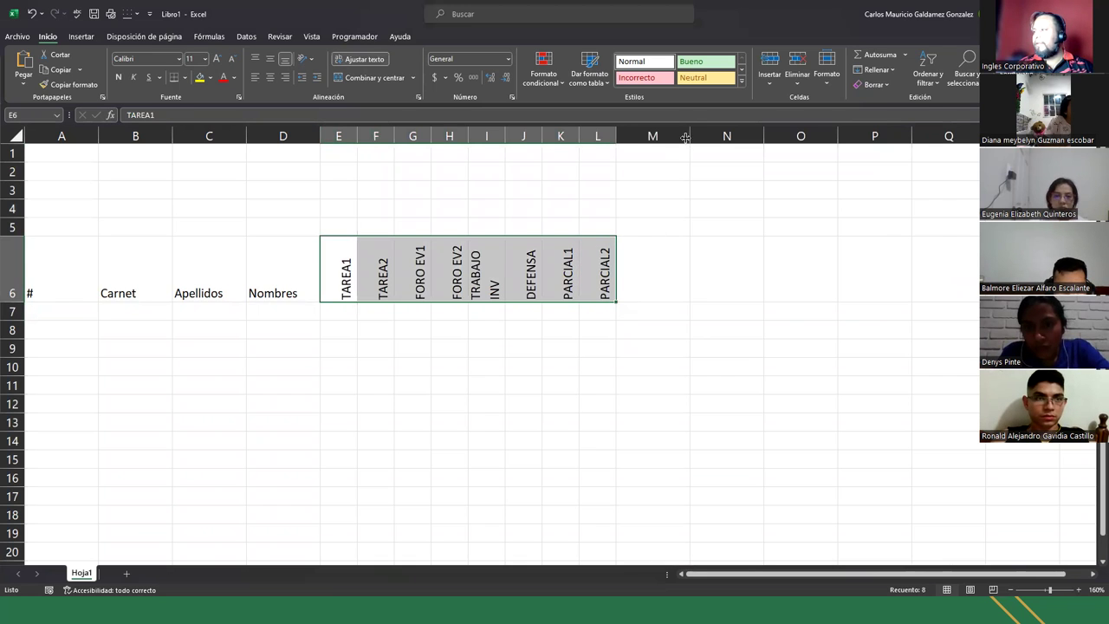
left_click(656, 311)
left_click(590, 284)
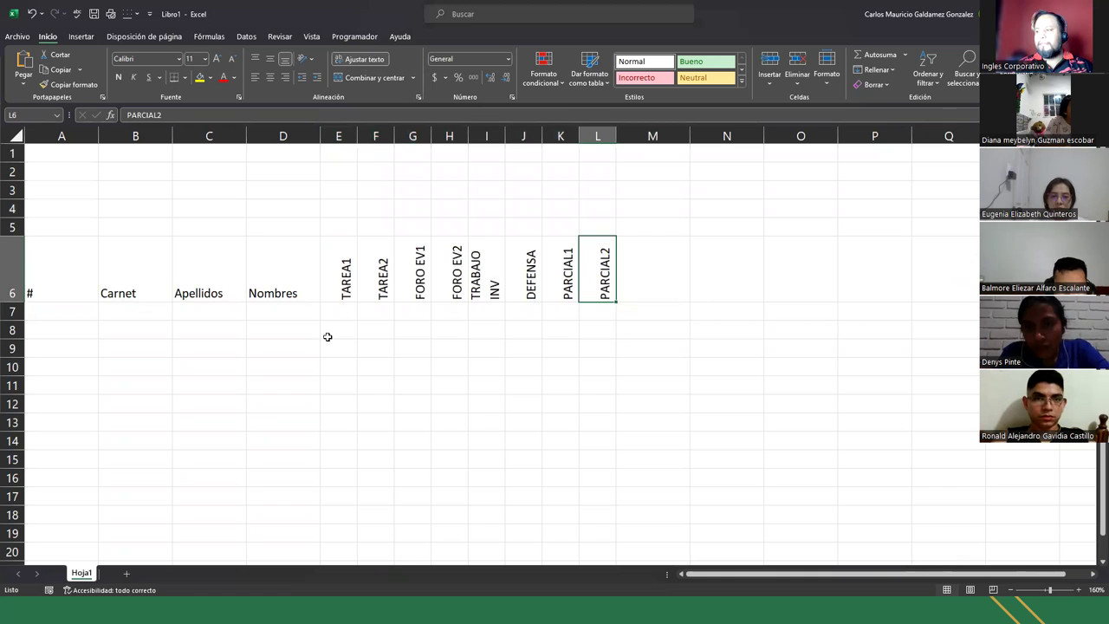
key("Left")
key("Left")
key("Left")
key("Left")
key("Left")
key("Left")
key("Left")
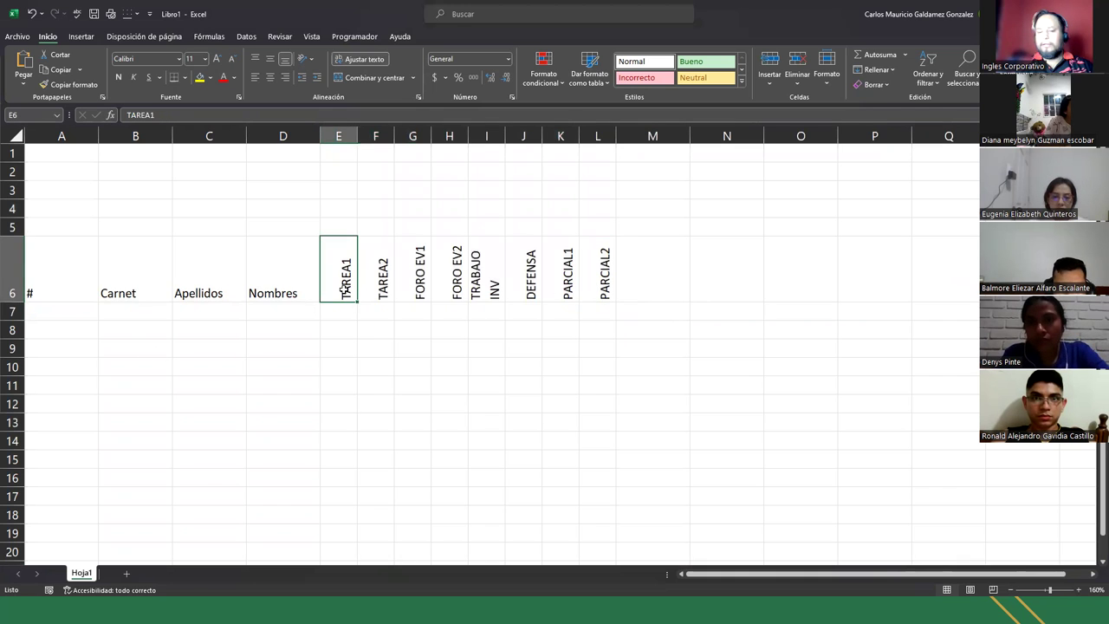
key("ctrl+shift+Right")
key("ctrl+space")
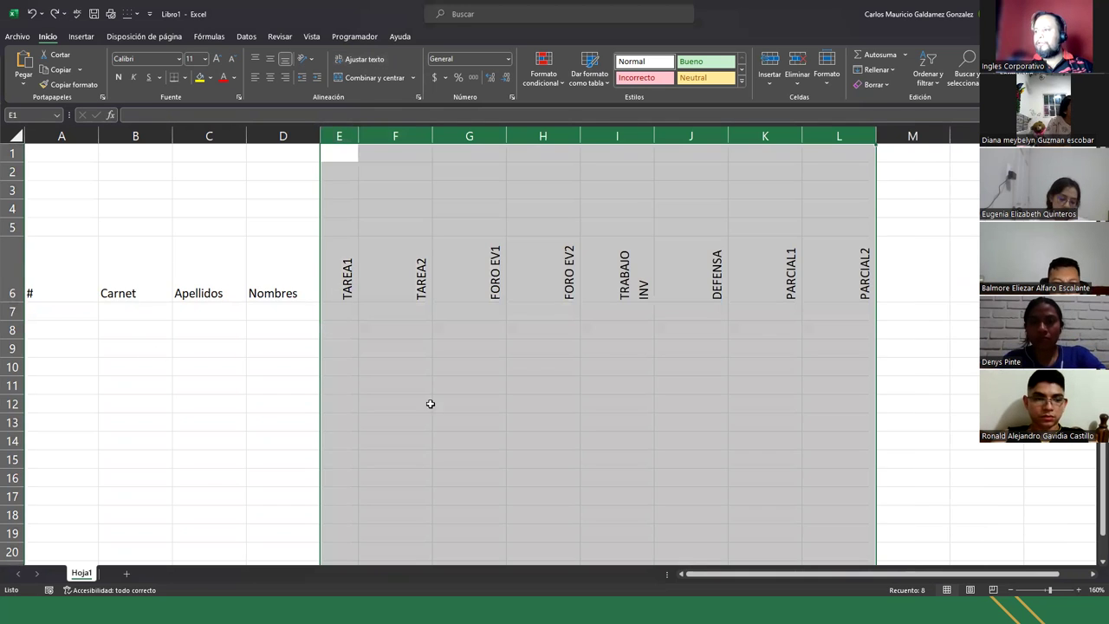
Set the width of the evaluation columns E:L to 5.
left_click(385, 225)
left_click_drag(339, 136, 837, 136)
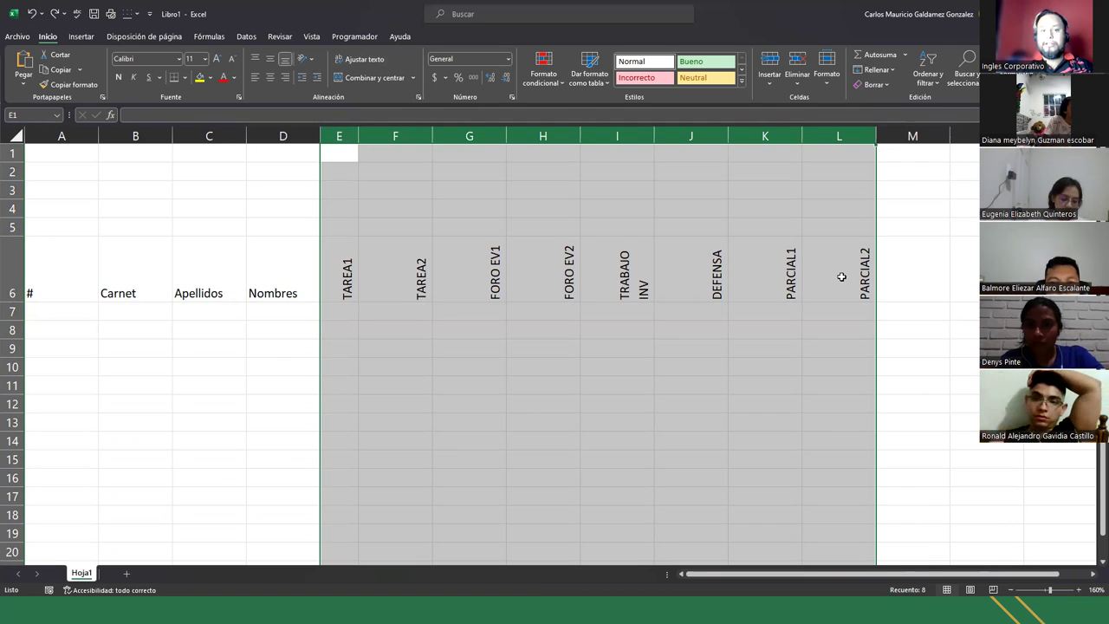
right_click(739, 143)
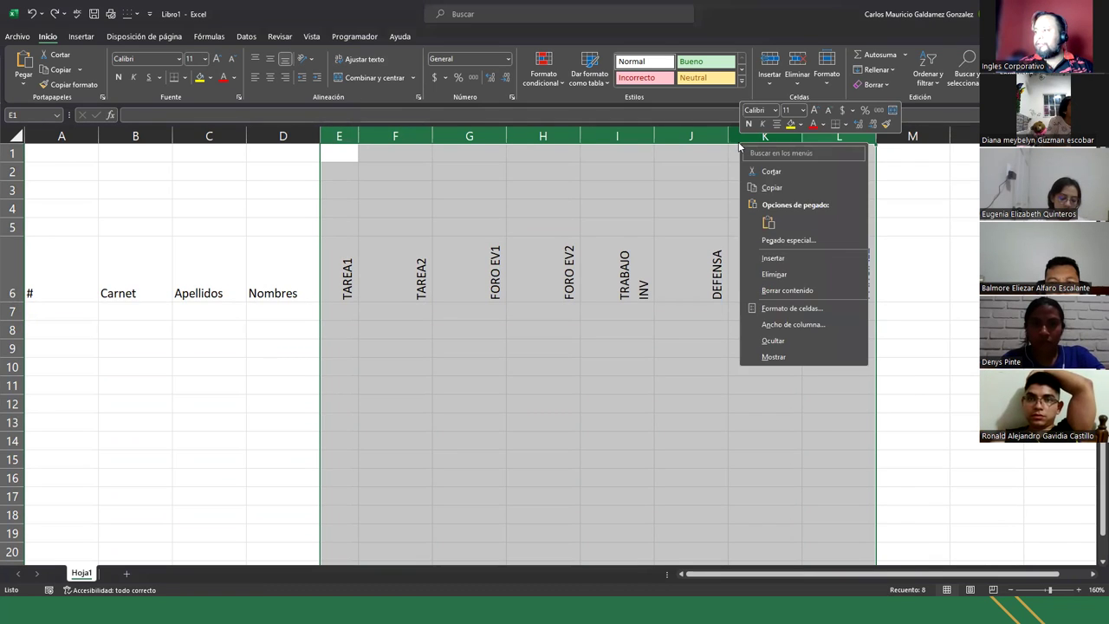
left_click(825, 324)
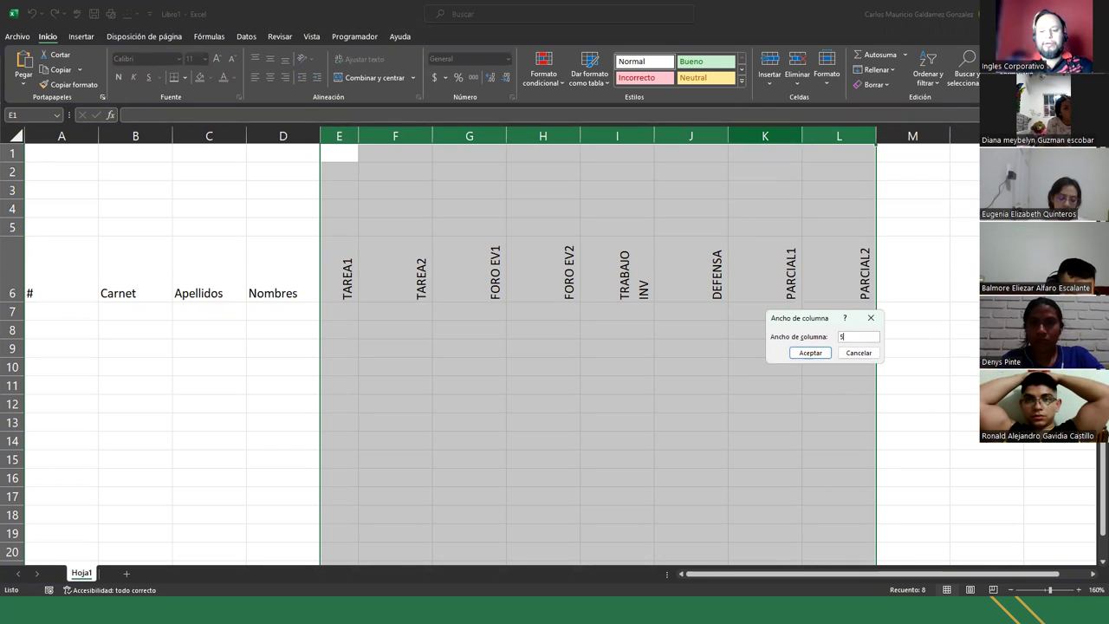
key("Return")
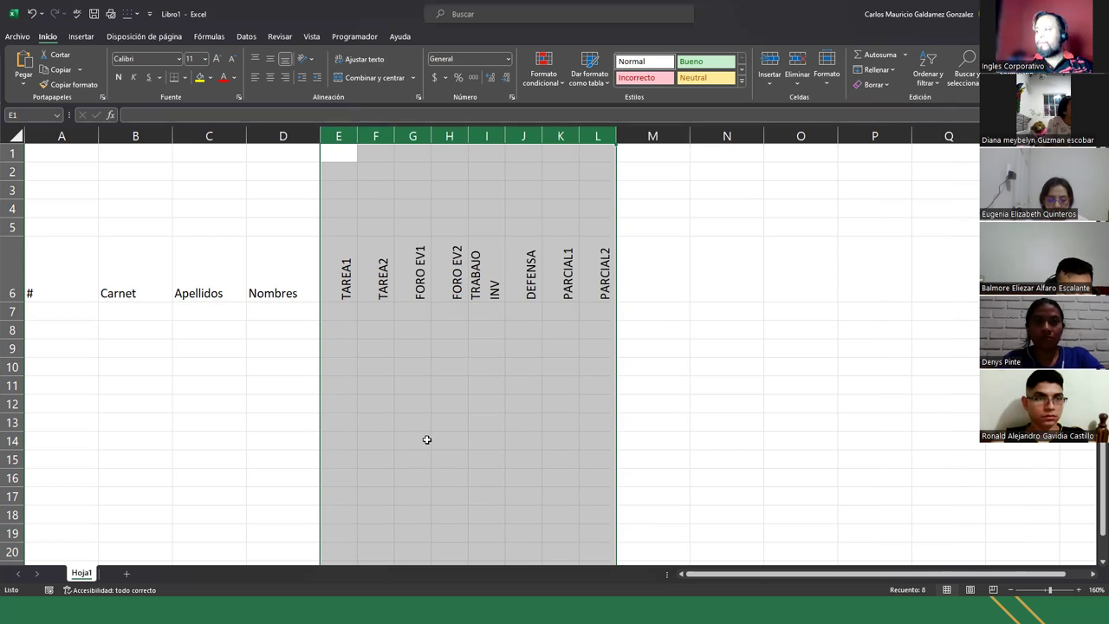
Add the headings PTOS in M6 and NOTA FINAL in N6.
left_click(660, 289)
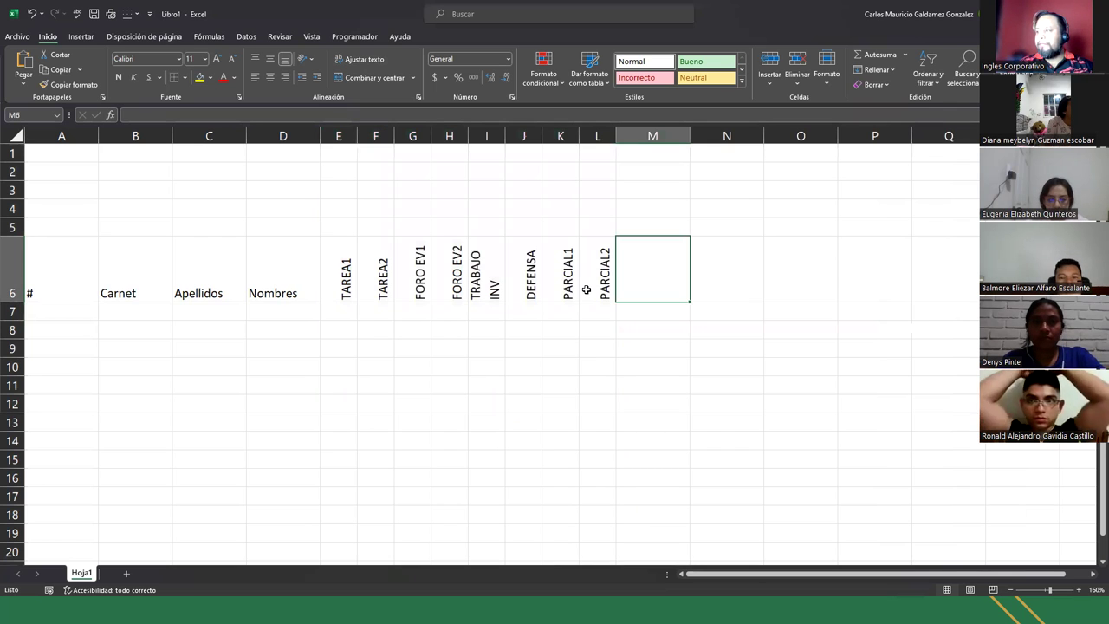
type("PTOS")
key("Tab")
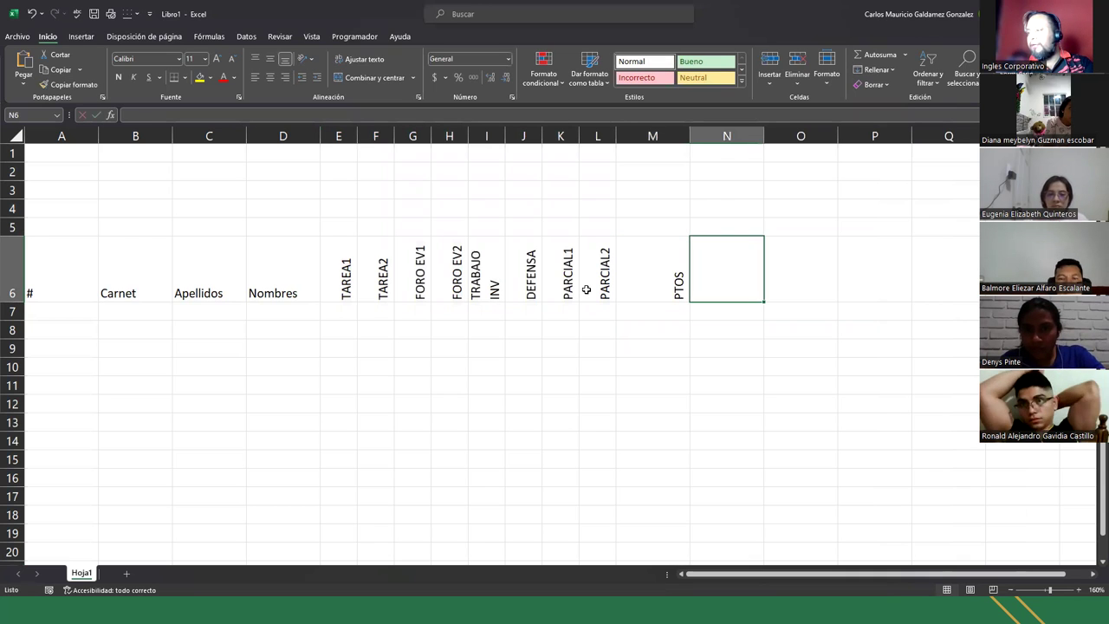
type("NO")
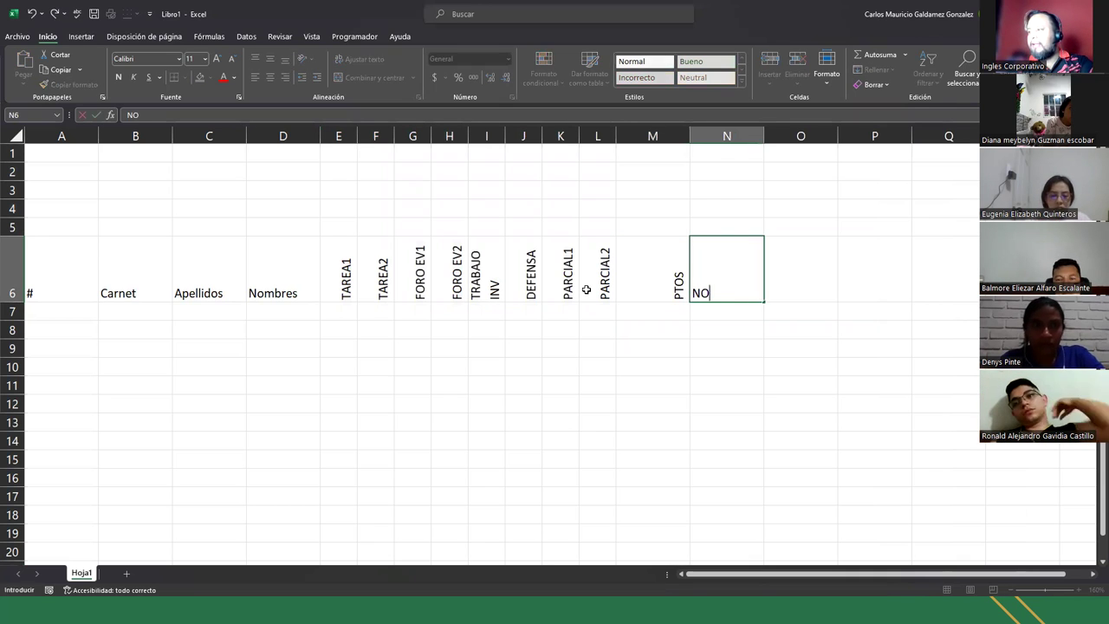
type("TA FINAL")
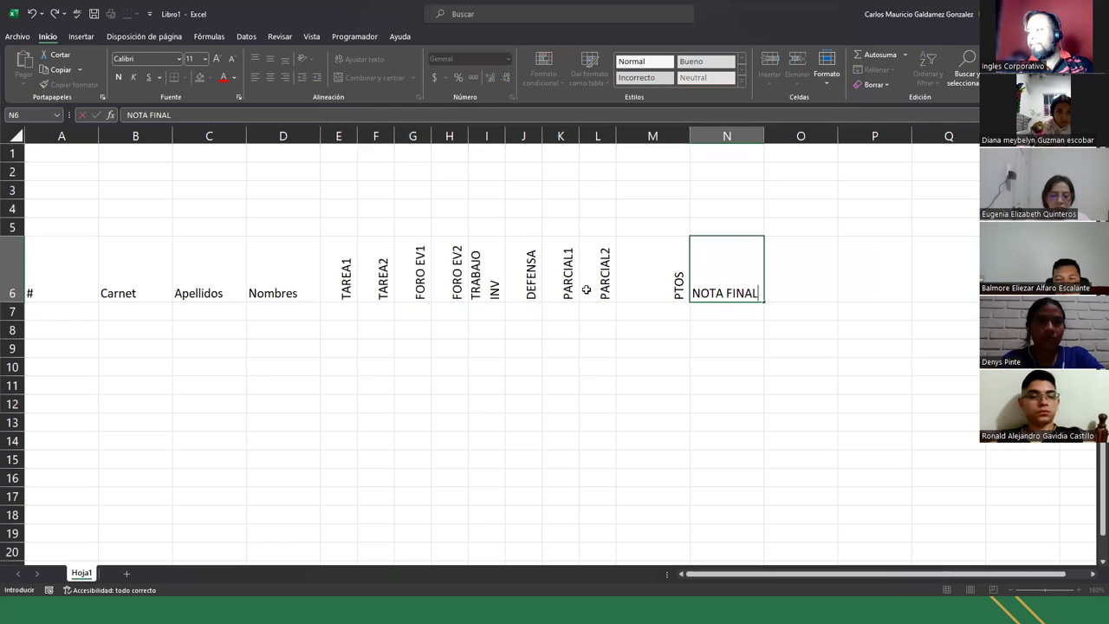
key("Return")
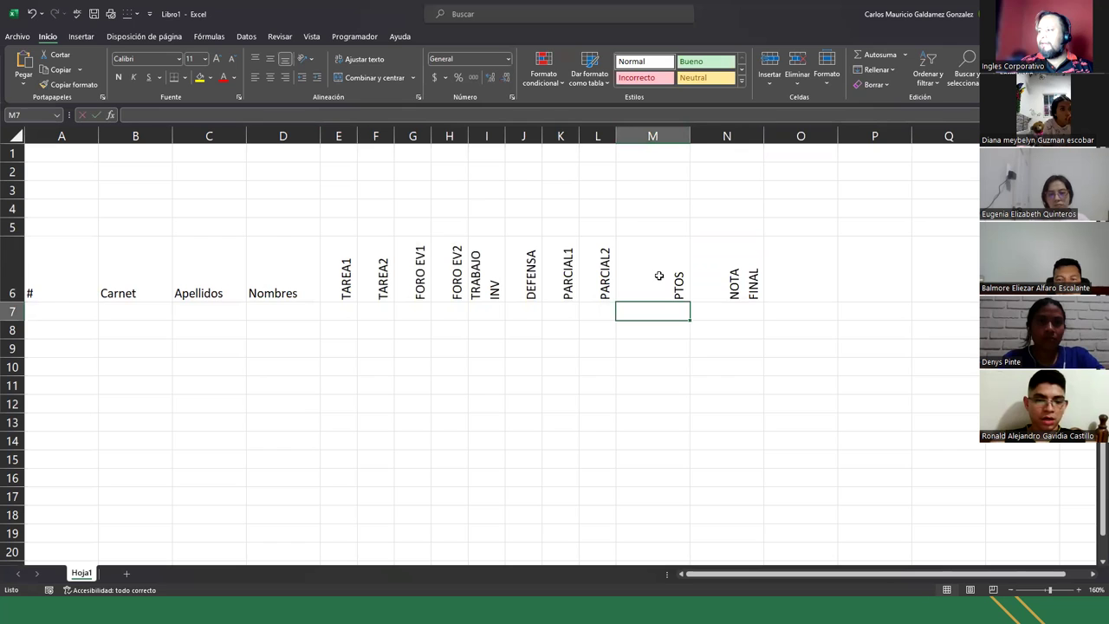
Set the width of the PTOS and NOTA FINAL columns, M:N, to 5.
left_click_drag(659, 275, 716, 280)
left_click(687, 137)
left_click_drag(693, 137, 724, 137)
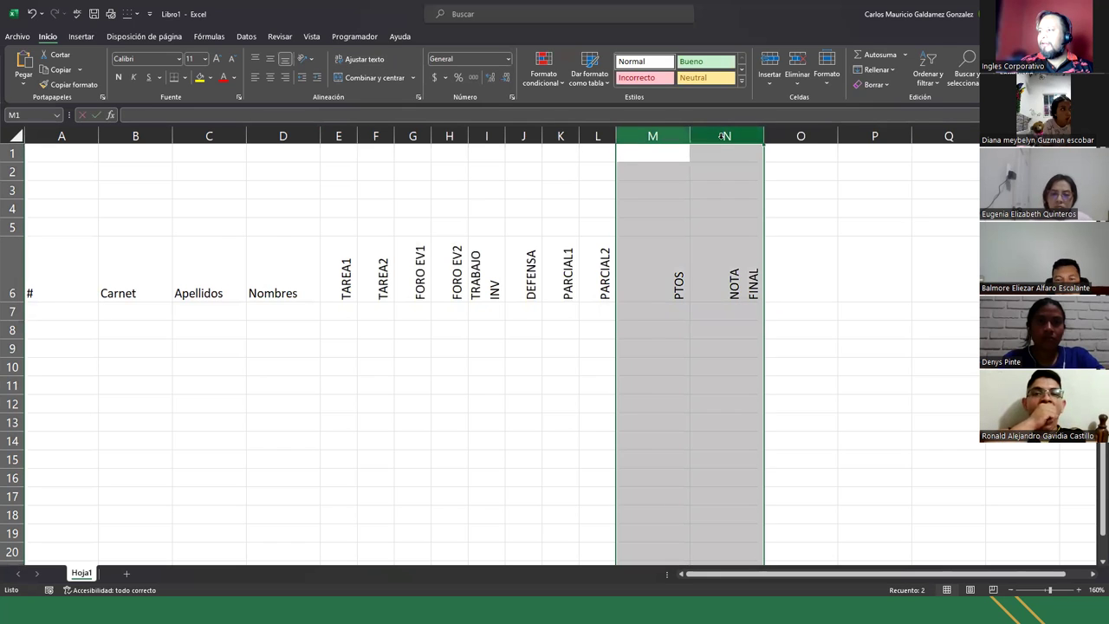
right_click(725, 137)
left_click(782, 320)
type("5")
key("Return")
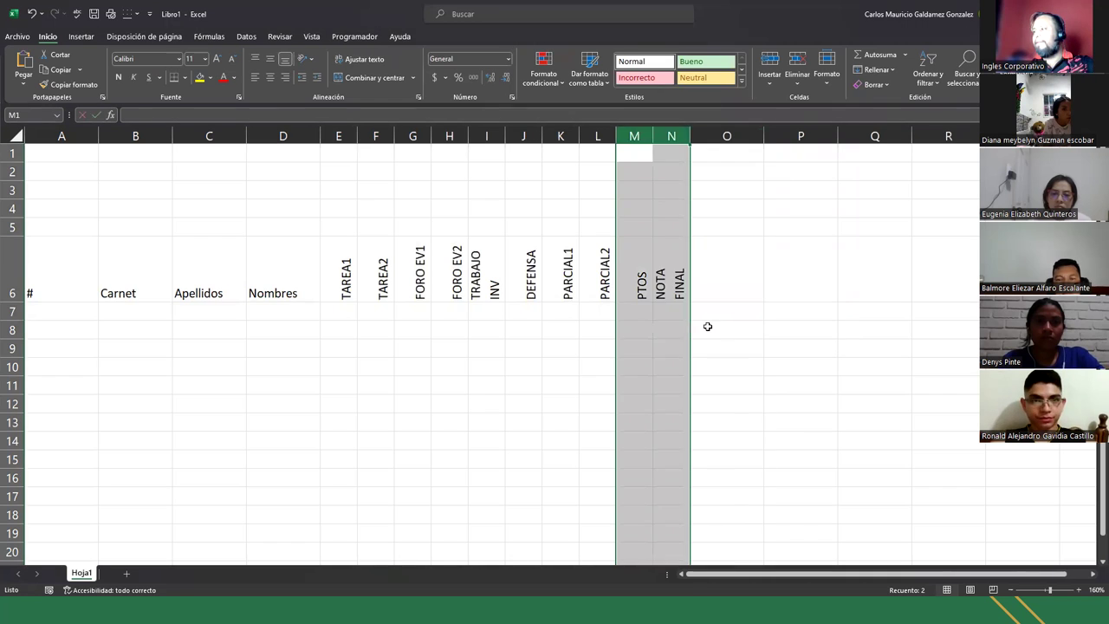
left_click(535, 374)
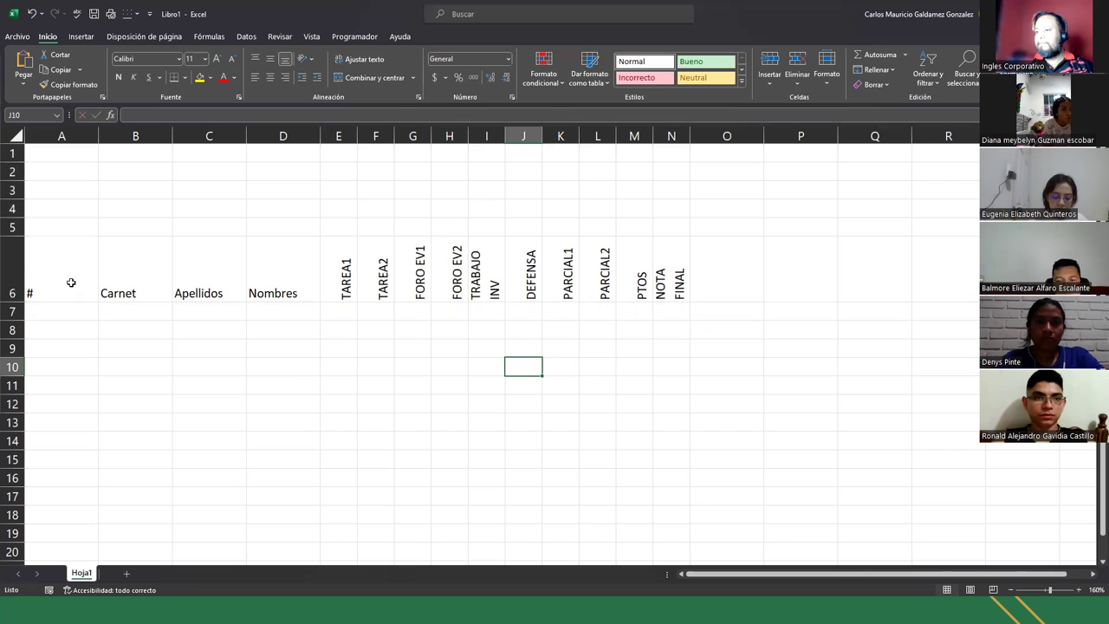
Number the students from 1 to 10 in A7:A16 by entering 1 and 2 and filling the series down.
left_click_drag(66, 287, 670, 277)
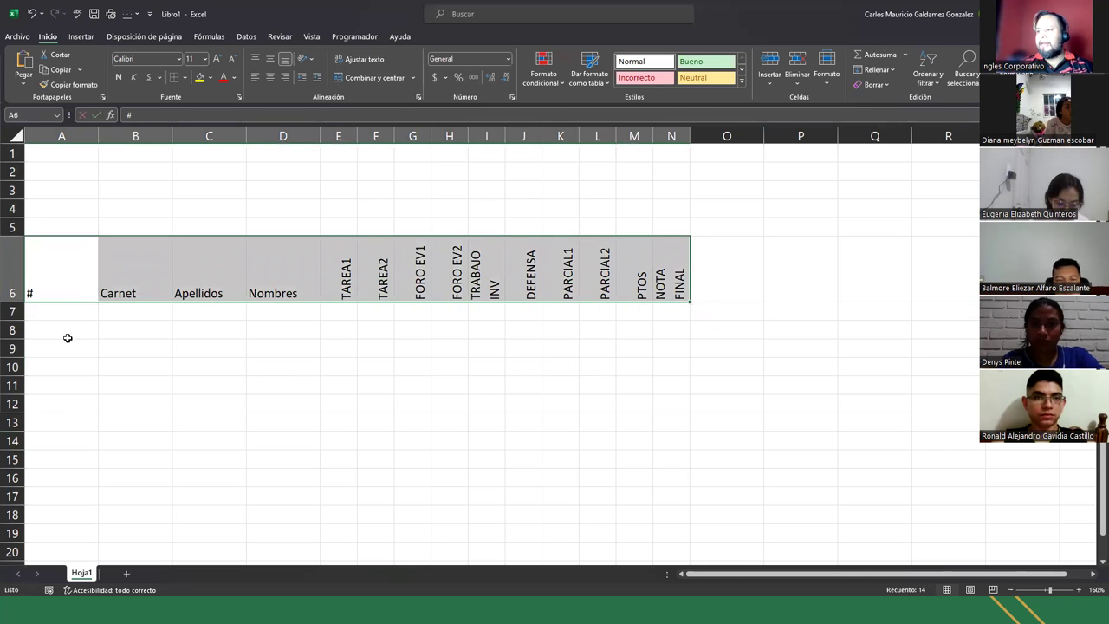
left_click(65, 303)
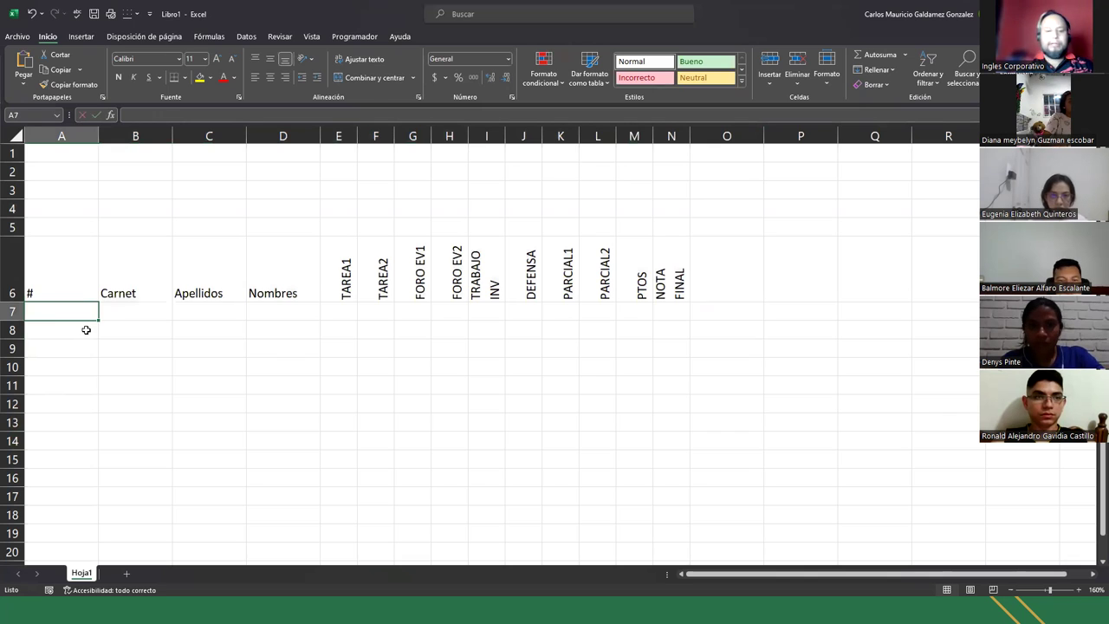
type("1")
key("Return")
type("2")
key("Return")
key("Up")
key("Up")
left_click(89, 330, "shift")
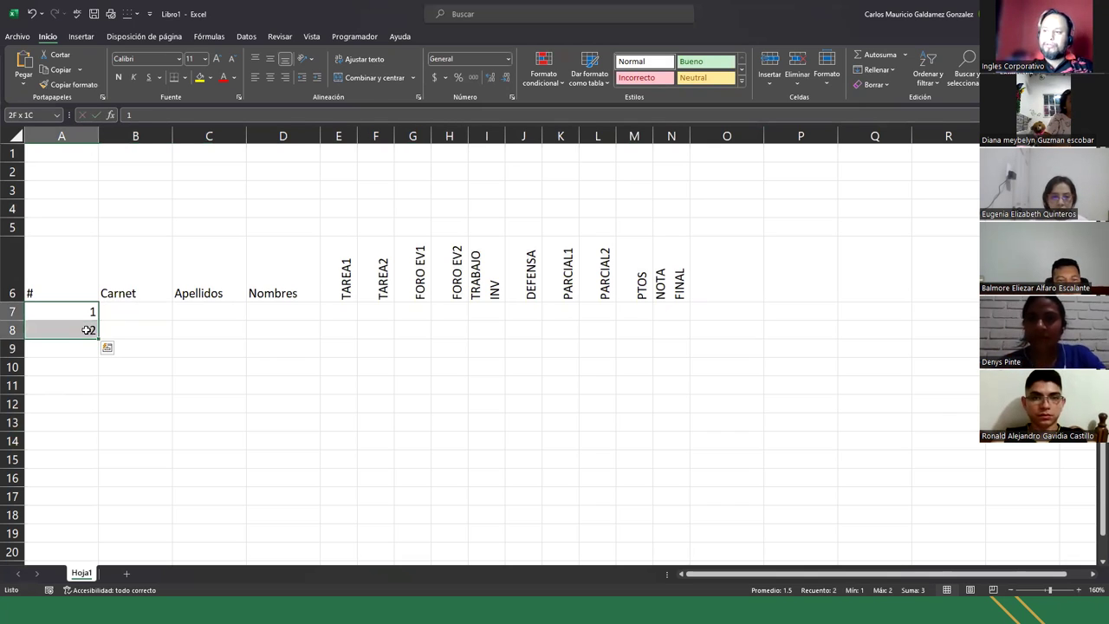
left_click_drag(98, 339, 90, 478)
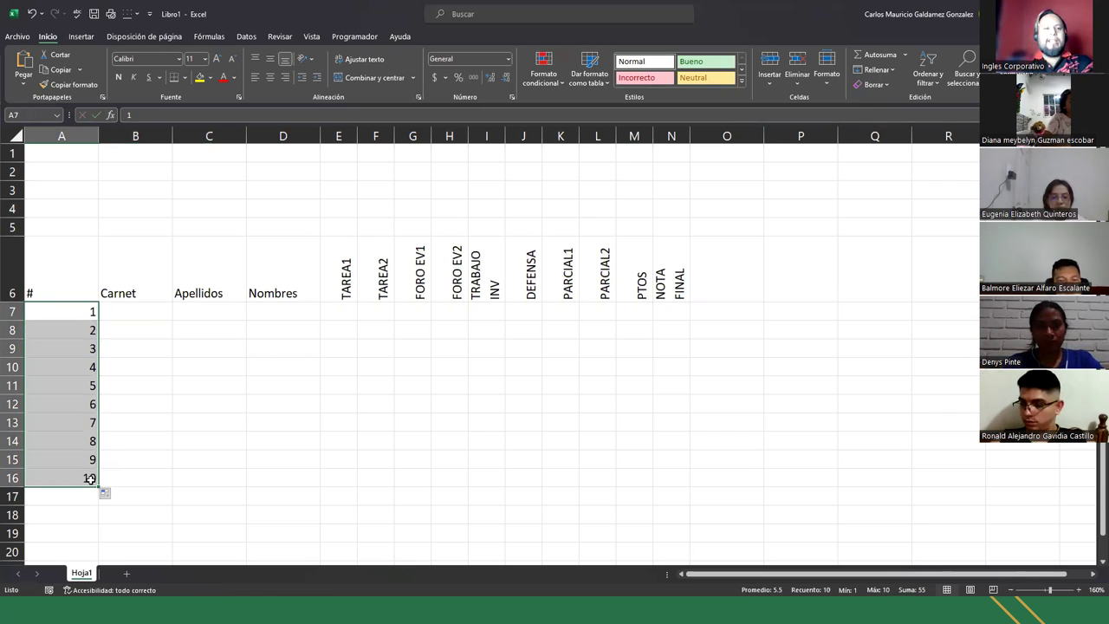
Enter the first student's surname in C7 and first name in D7.
key("Right")
key("Up")
key("Down")
key("Right")
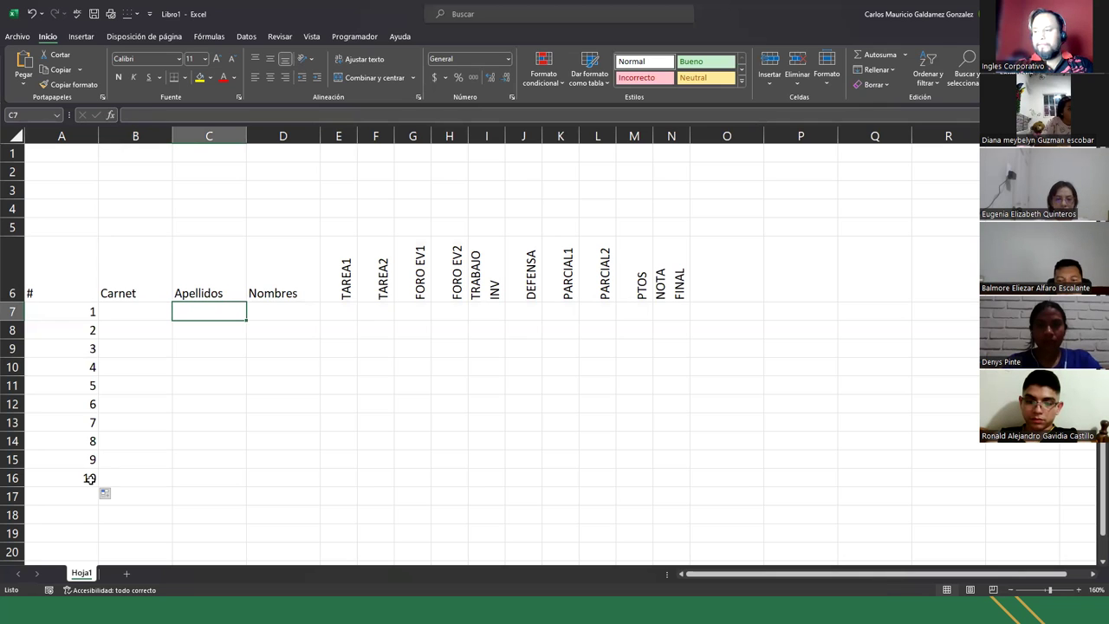
type("Gomez")
key("Tab")
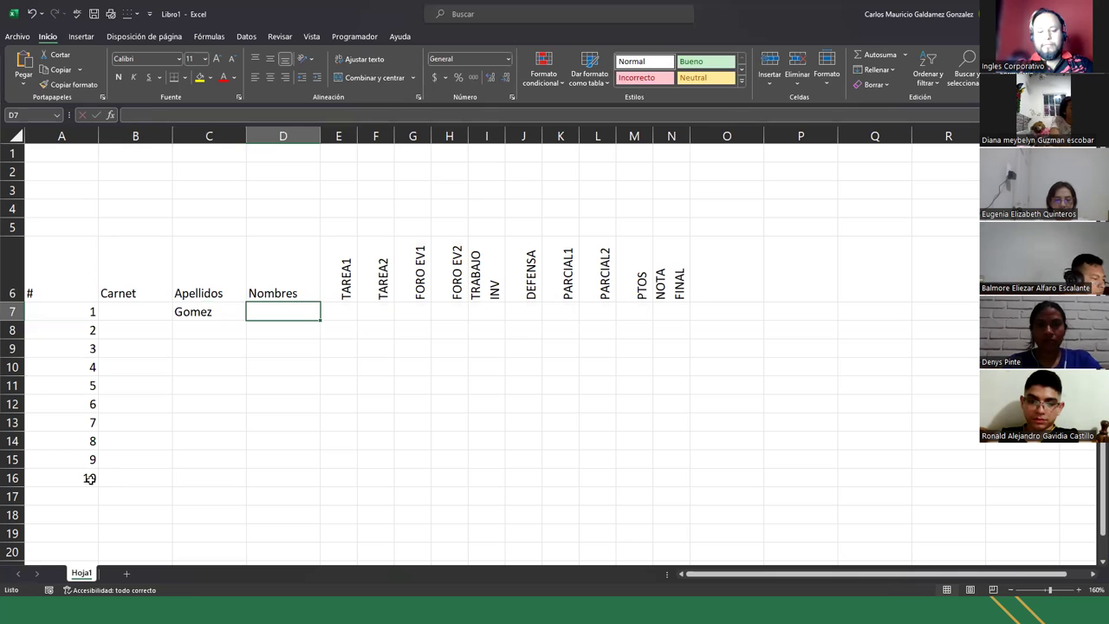
type("Maria")
key("Return")
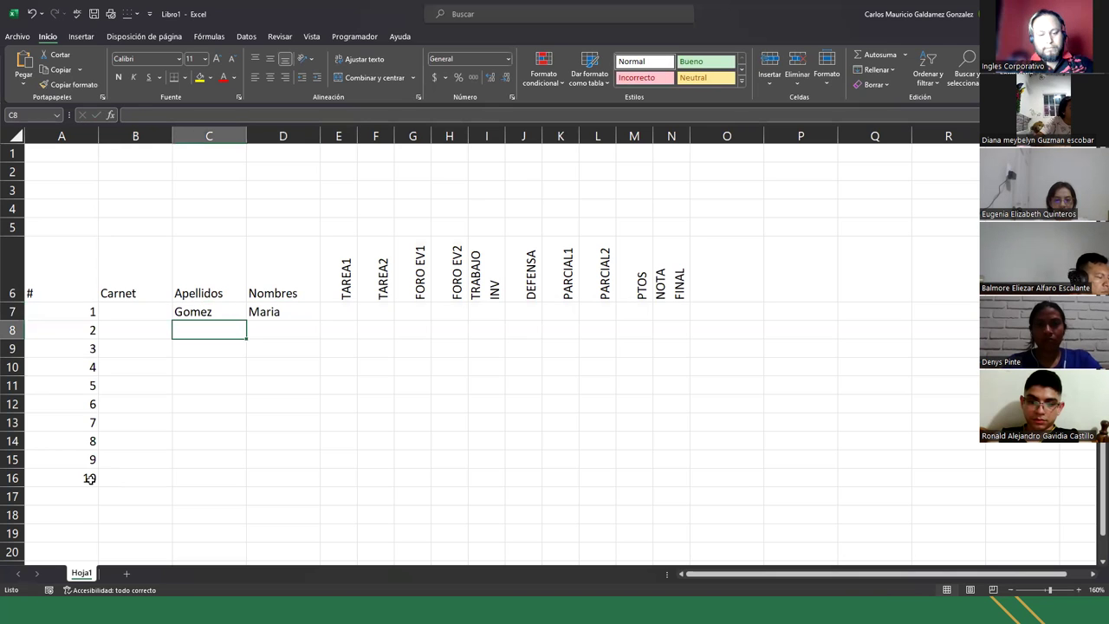
Enter the surnames of students 2 through 6 in C8:C12 under Apellidos.
type("He")
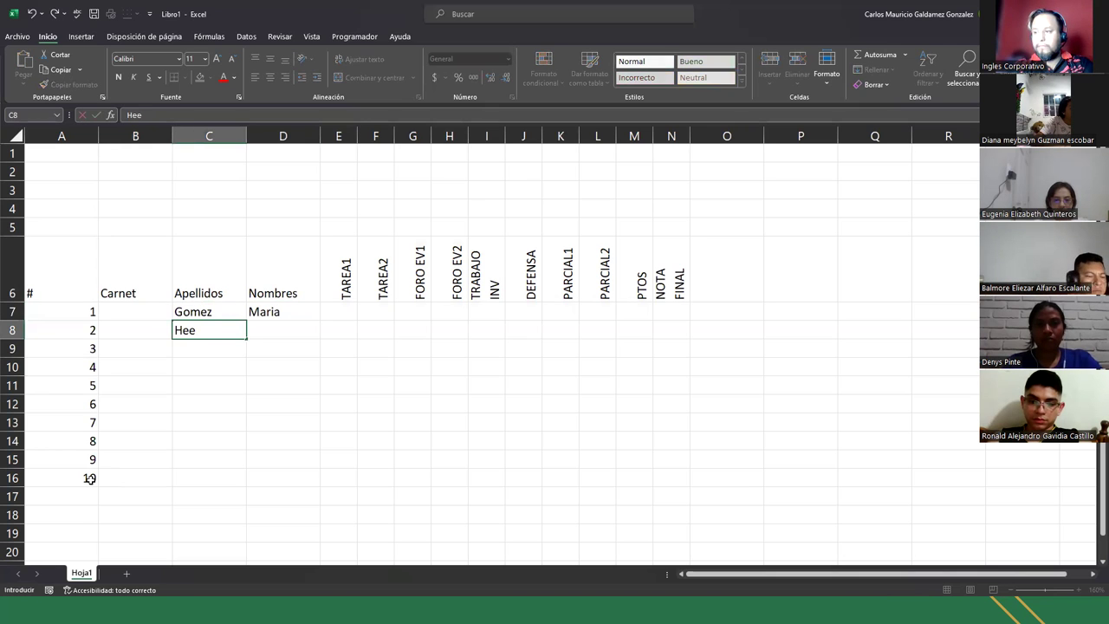
type("rrera")
key("Return")
type("Rivas")
key("Return")
type("Cruz")
key("Return")
type("Campos")
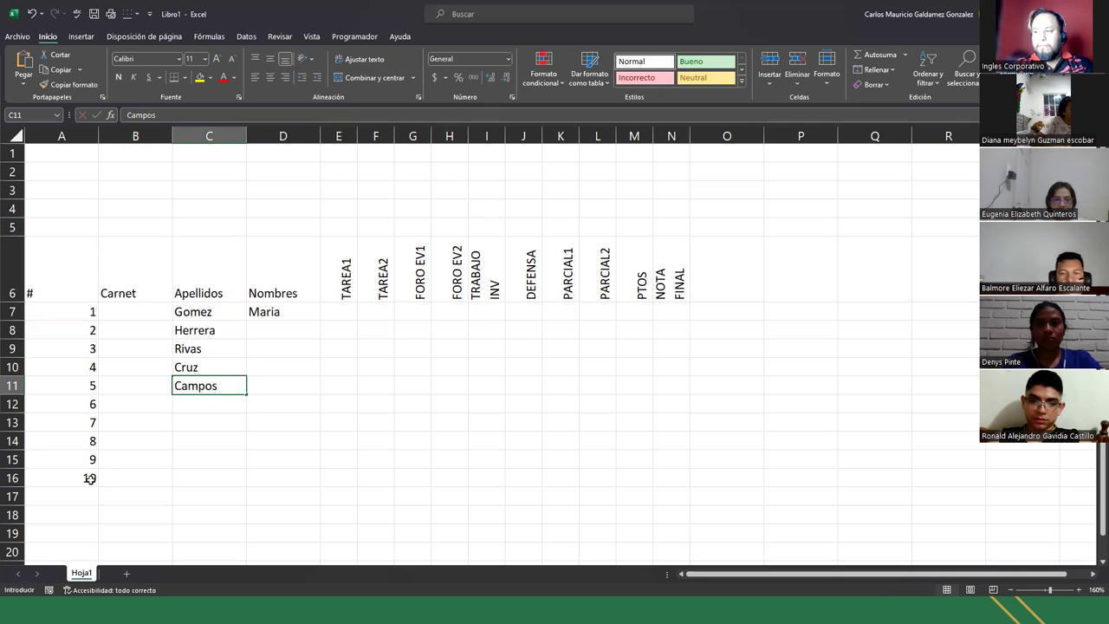
key("Return")
type("M")
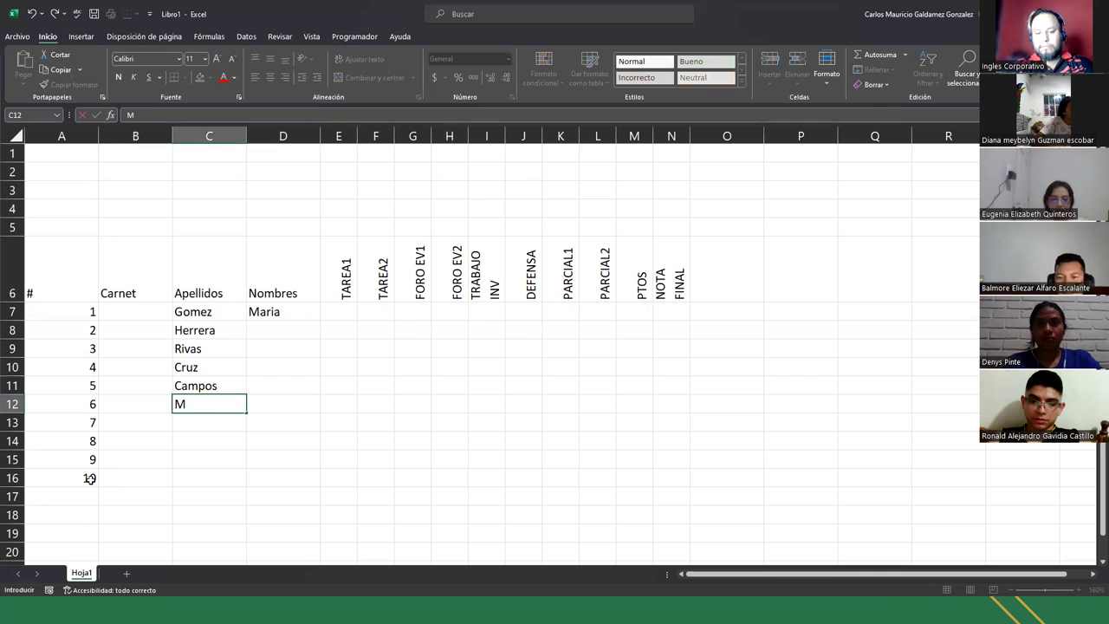
type("endoza")
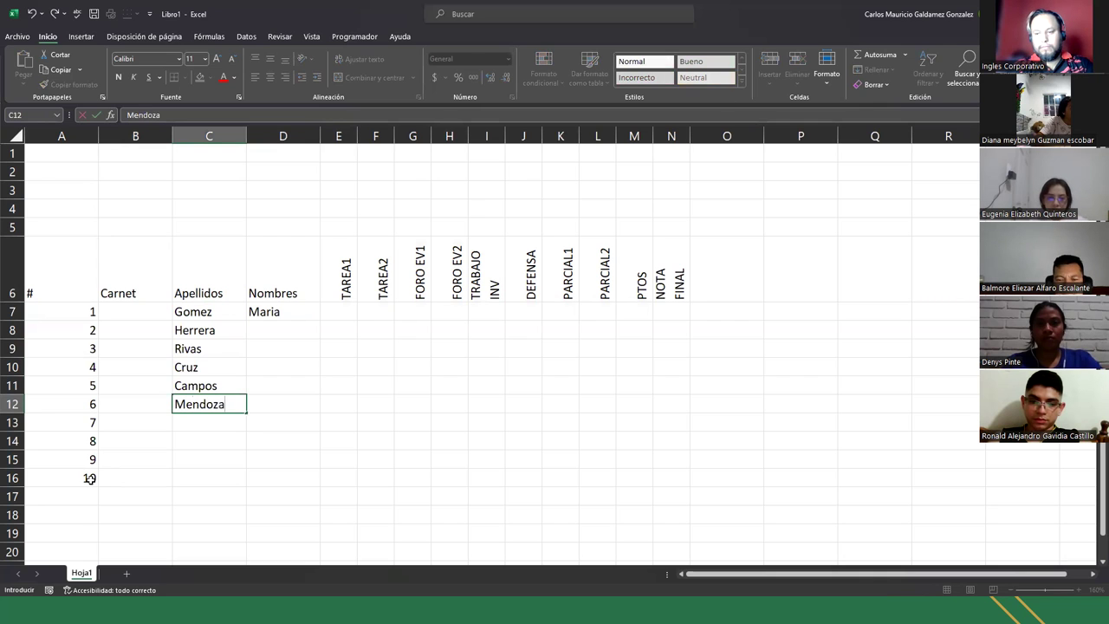
key("Return")
Enter the seventh student's surname in C13 and add its missing final letter z.
type("G")
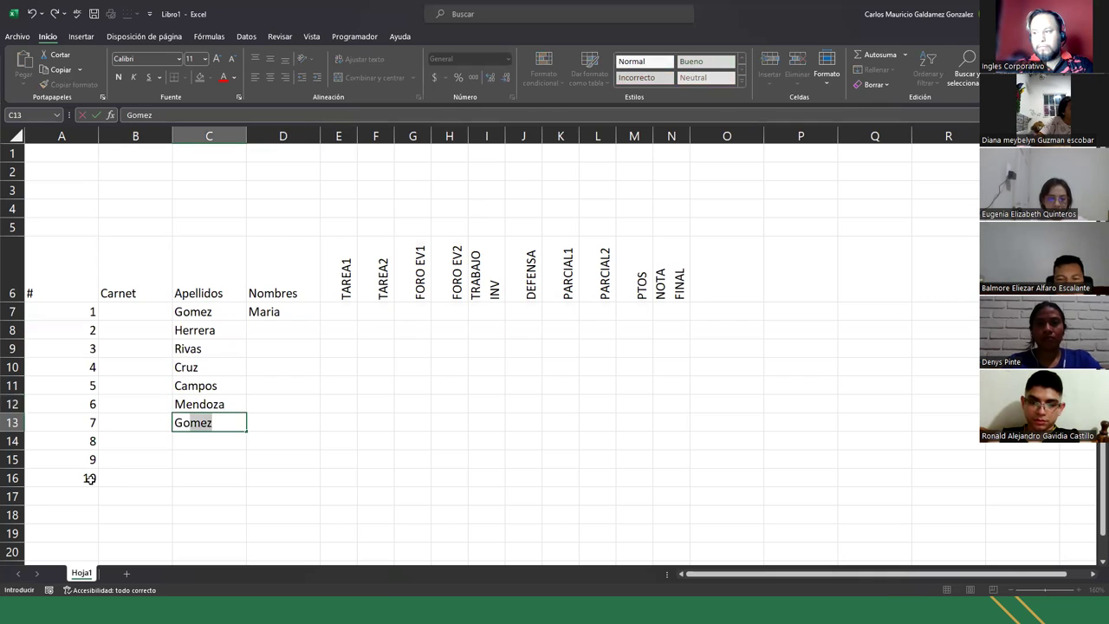
type("oche")
key("Return")
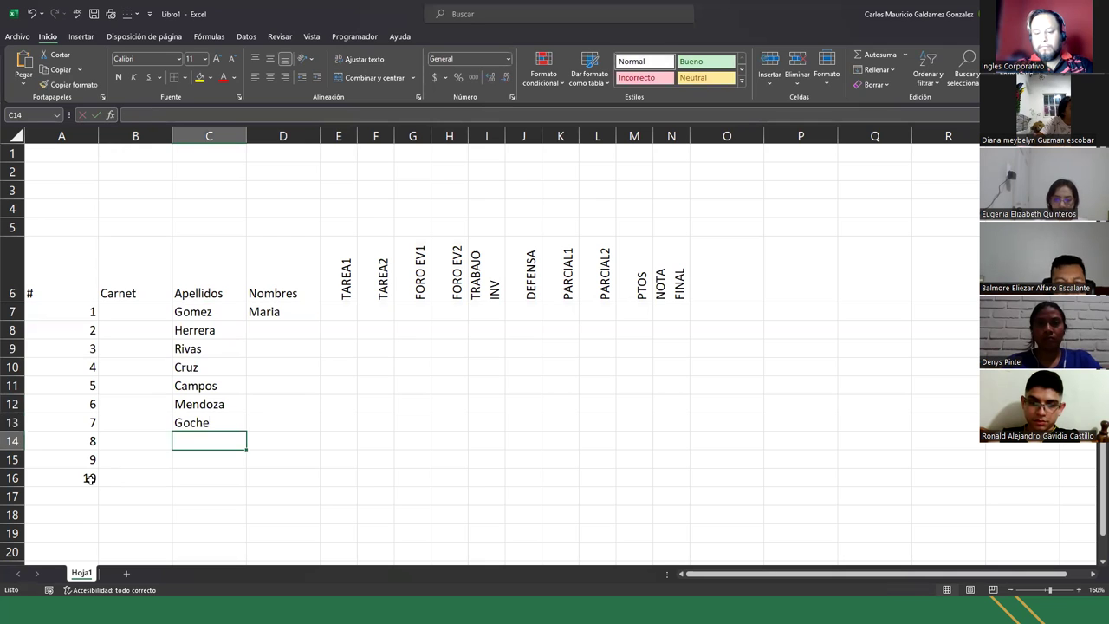
key("Up")
key("F2")
type("z")
key("Return")
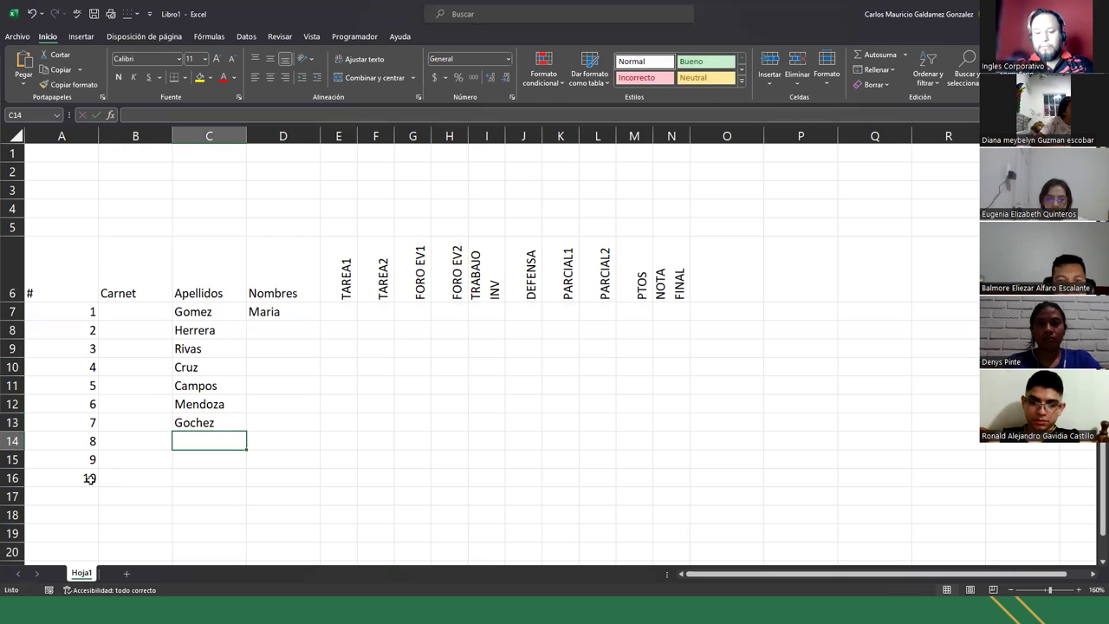
Enter the eighth student's surname in C14 under Apellidos.
type("Ma")
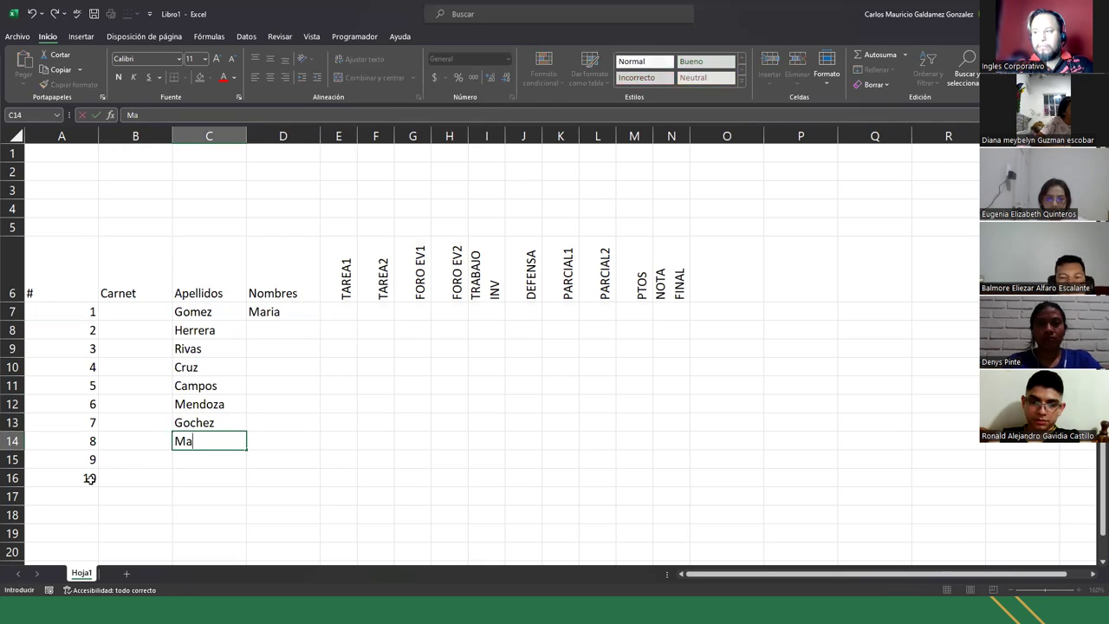
key("BackSpace")
type("rtinez")
key("BackSpace")
key("BackSpace")
key("BackSpace")
type("nez")
key("Return")
Enter the surnames of students 9 and 10 in C15:C16 under Apellidos.
type("Hi")
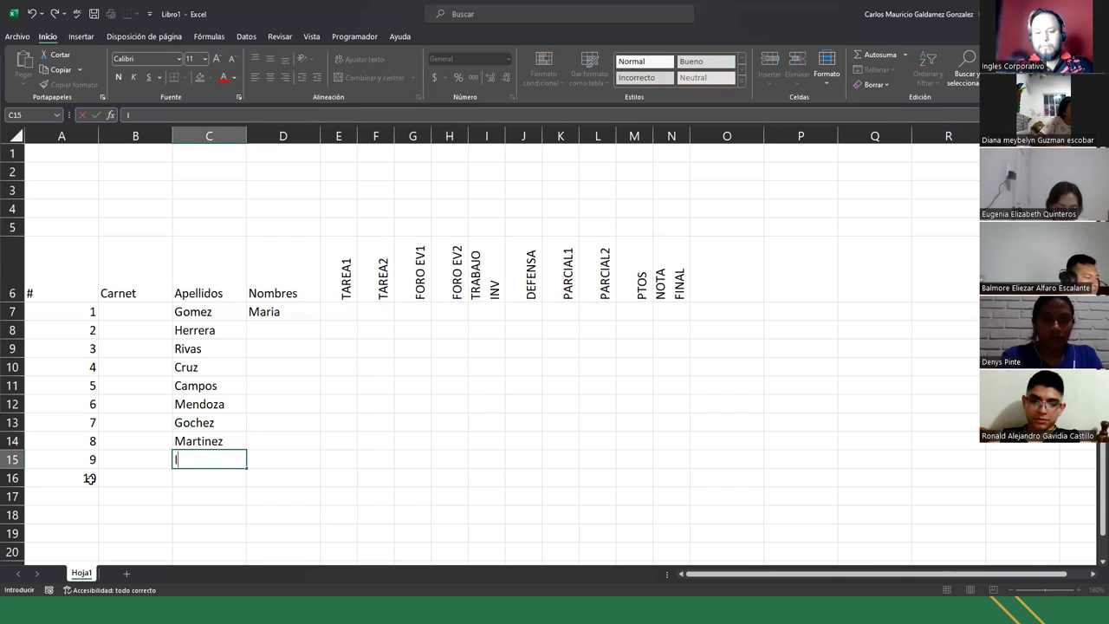
key("BackSpace")
key("BackSpace")
type("Torres")
key("Return")
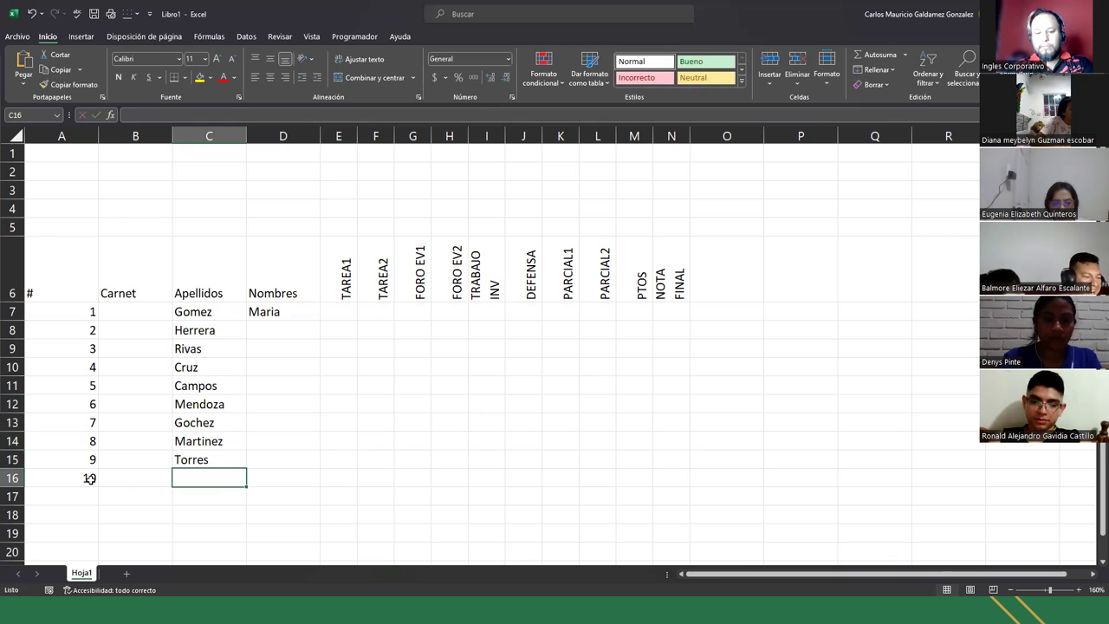
type("Galvez")
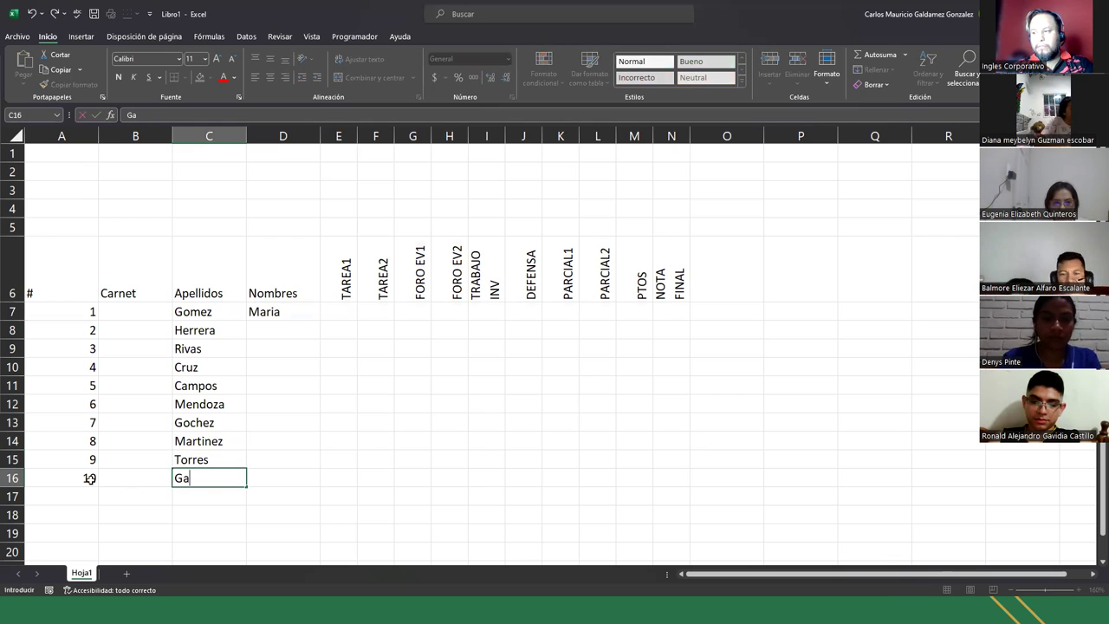
key("Tab")
Enter the first names of students 2 through 4 in D8:D10 under Nombres.
key("Up")
key("Up")
key("Up")
key("Up")
key("Up")
key("Up")
key("Up")
key("Up")
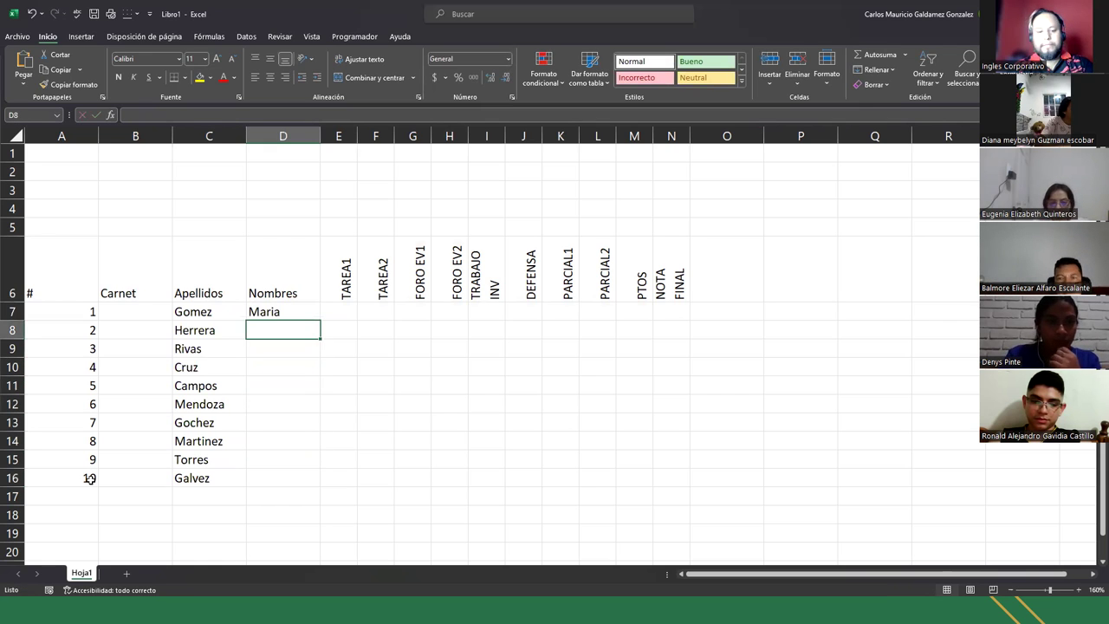
type("E")
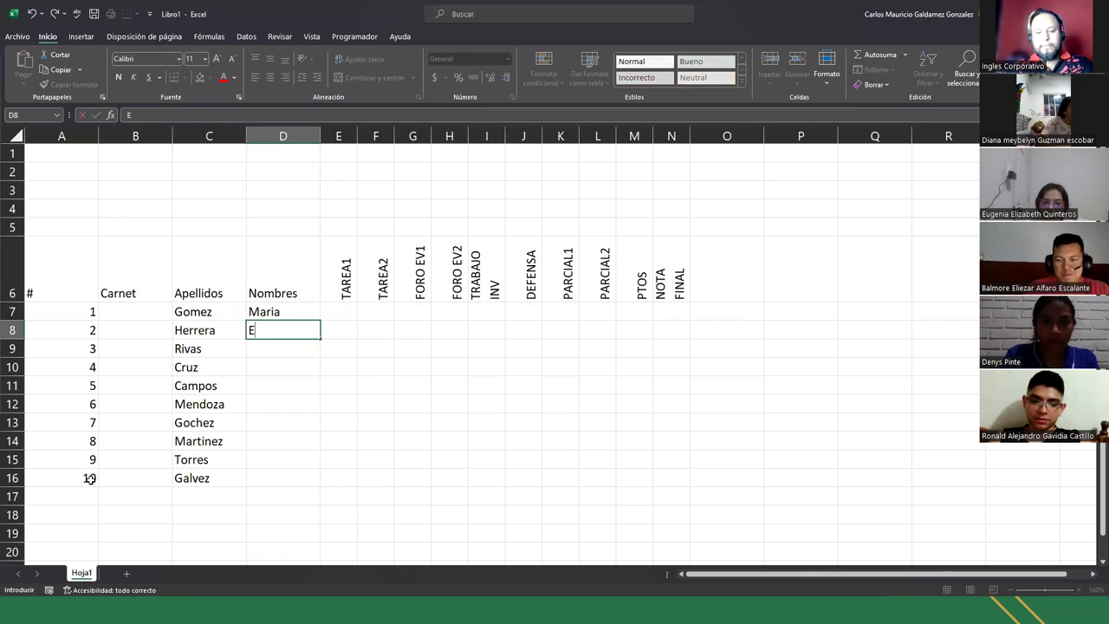
type("rnesto")
key("Return")
type("Francisco")
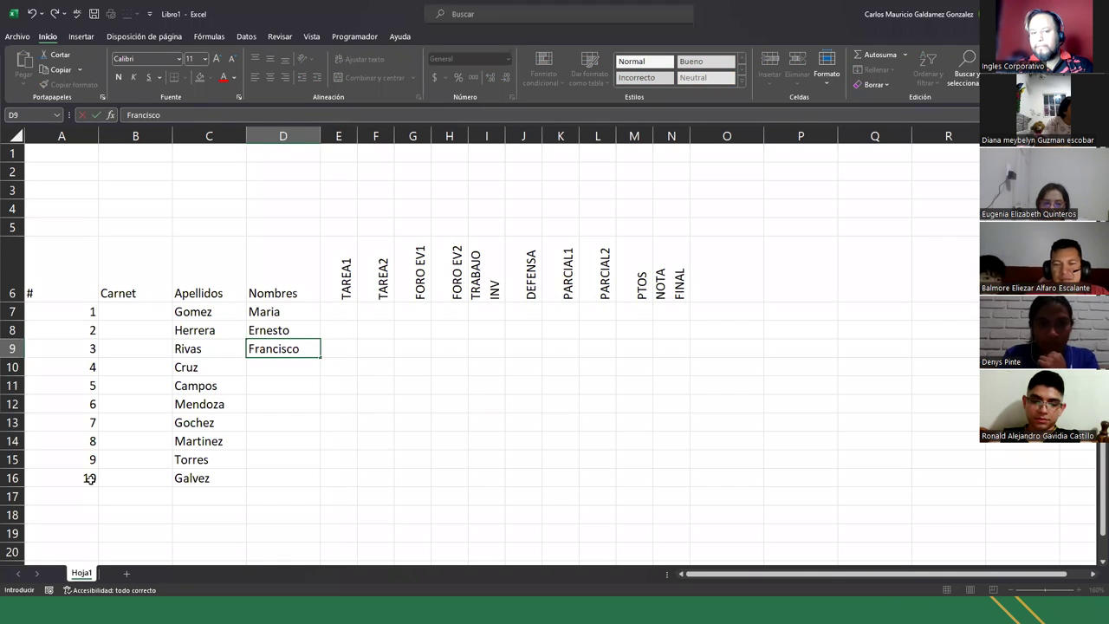
key("Return")
type("Elena")
key("Return")
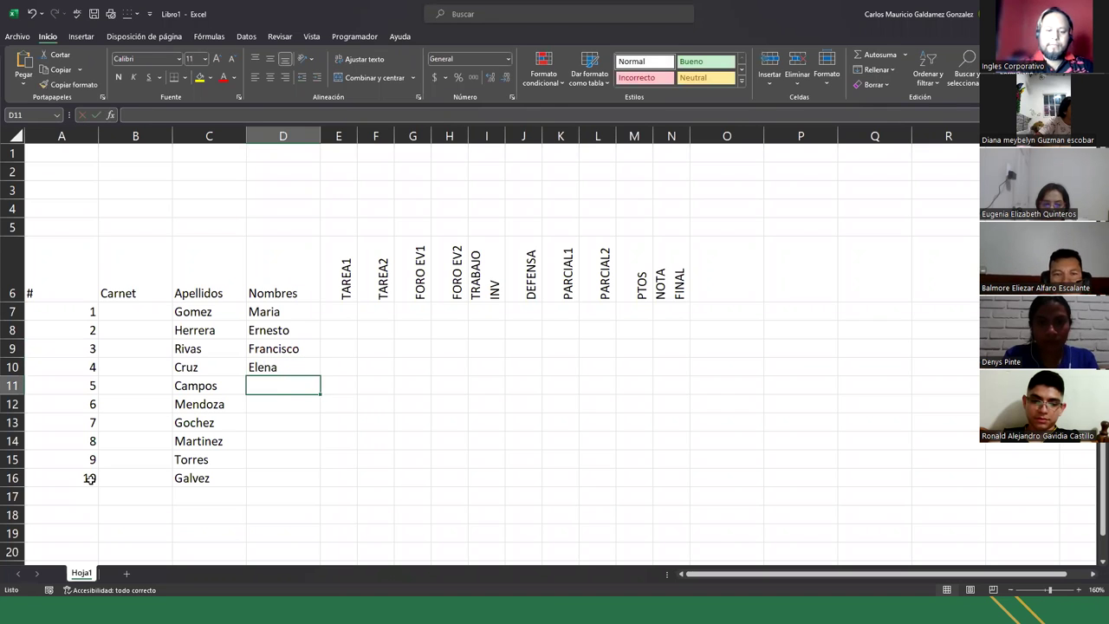
Enter the first names of students 5 through 9 in D11:D15 under Nombres.
type("Maribel")
key("Return")
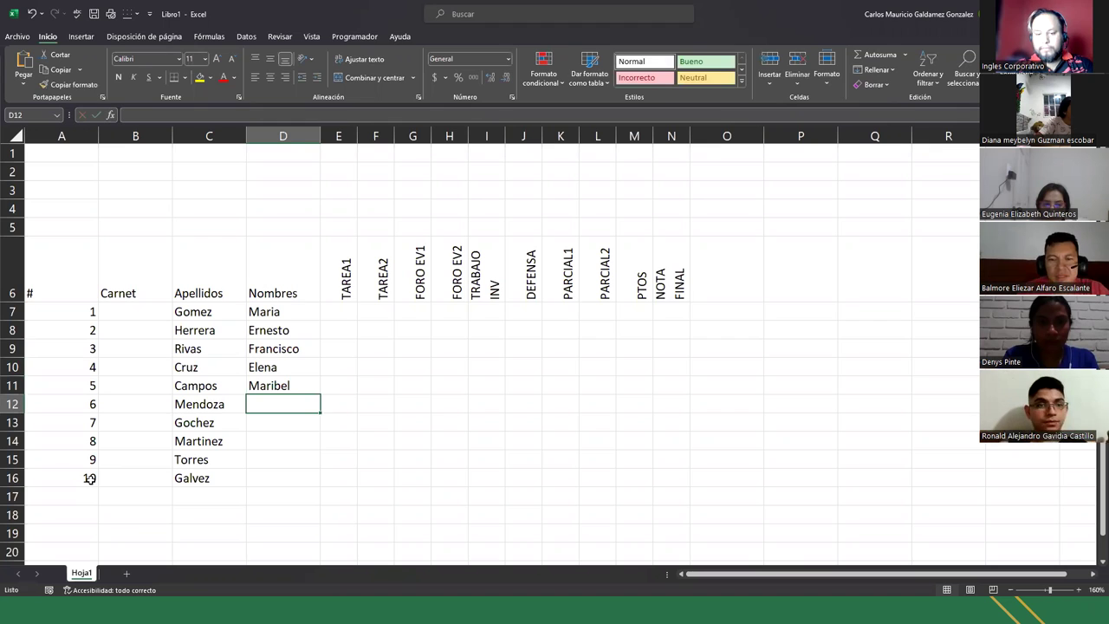
type("Jose")
key("Return")
type("M")
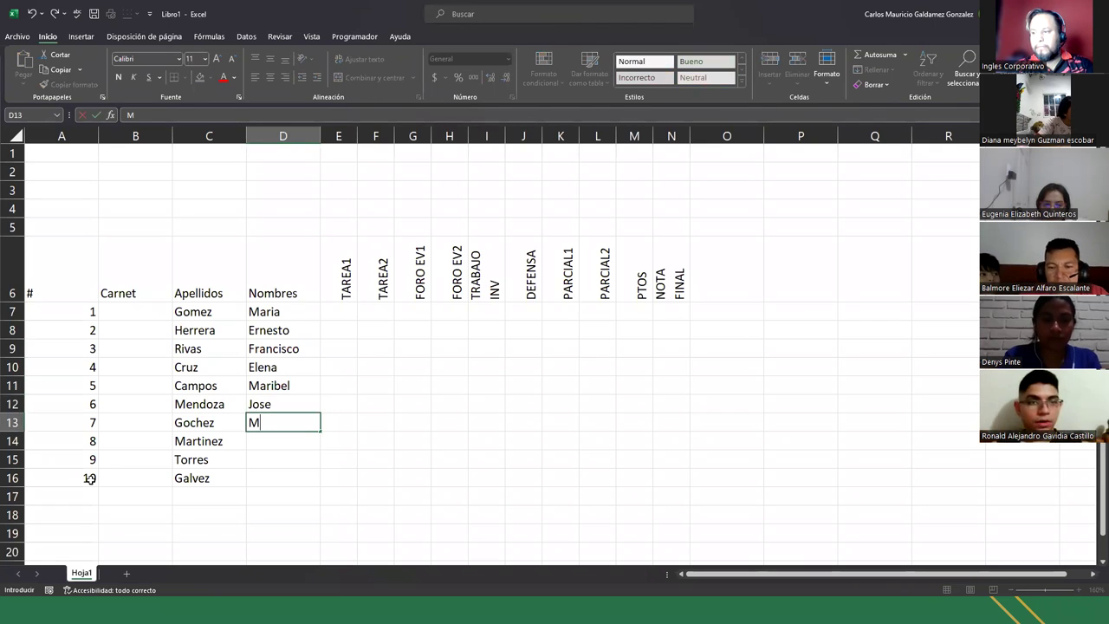
type("arco")
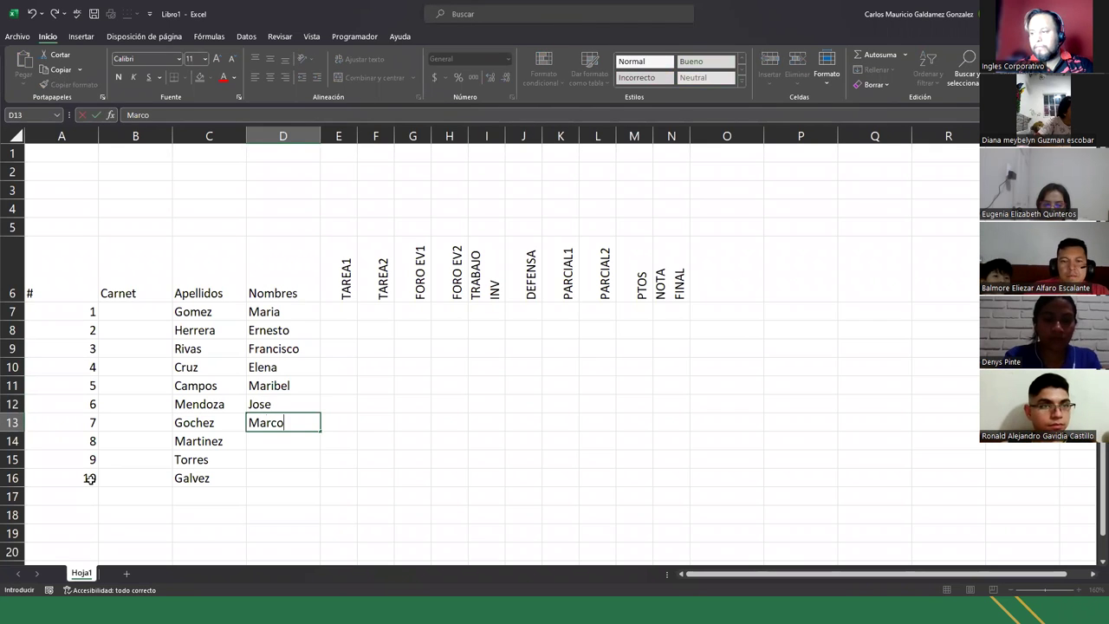
key("Return")
type("Miguel")
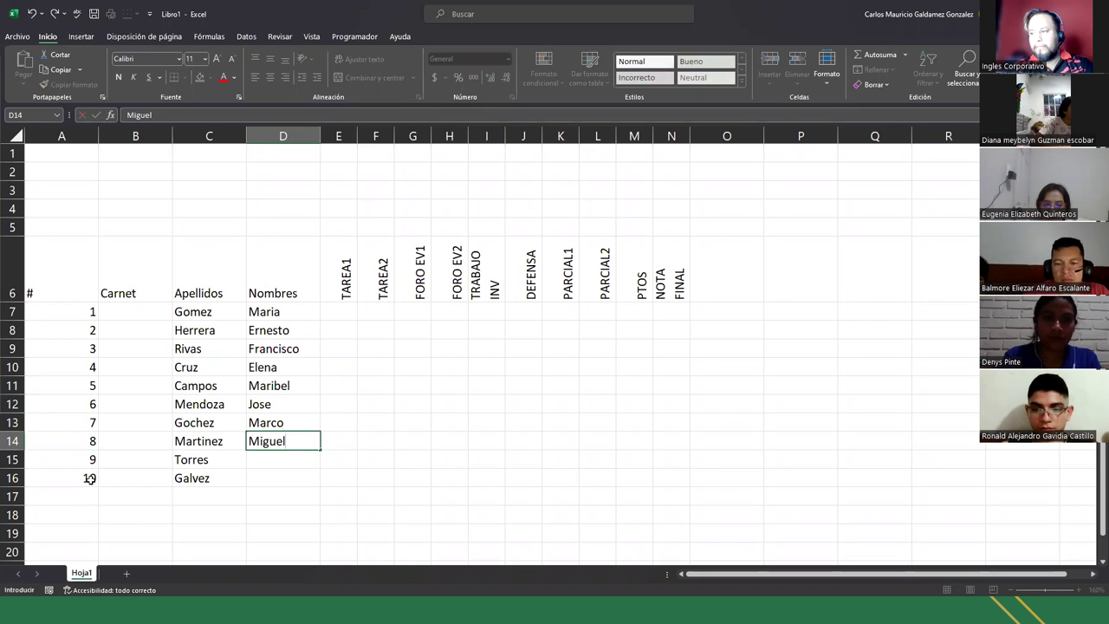
key("Return")
type("Jose")
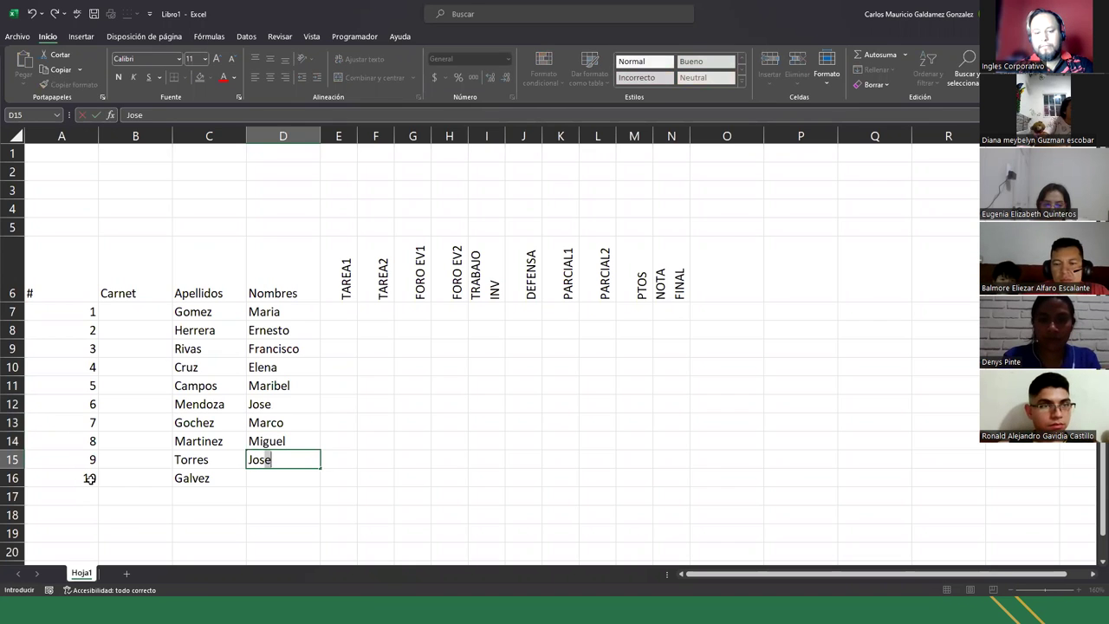
type("fina")
key("Return")
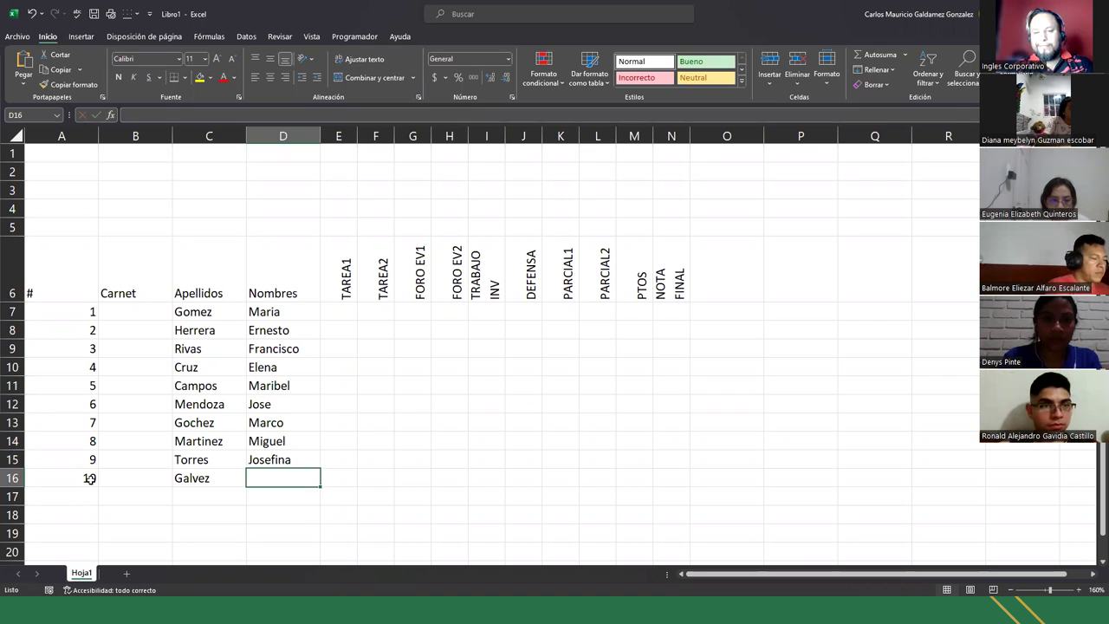
Clear the numbers in A7:A16 and renumber from 1 to 10 by entering 1 and 2 and filling the series down.
left_click_drag(50, 317, 62, 482)
key("Delete")
left_click(69, 312)
type("1")
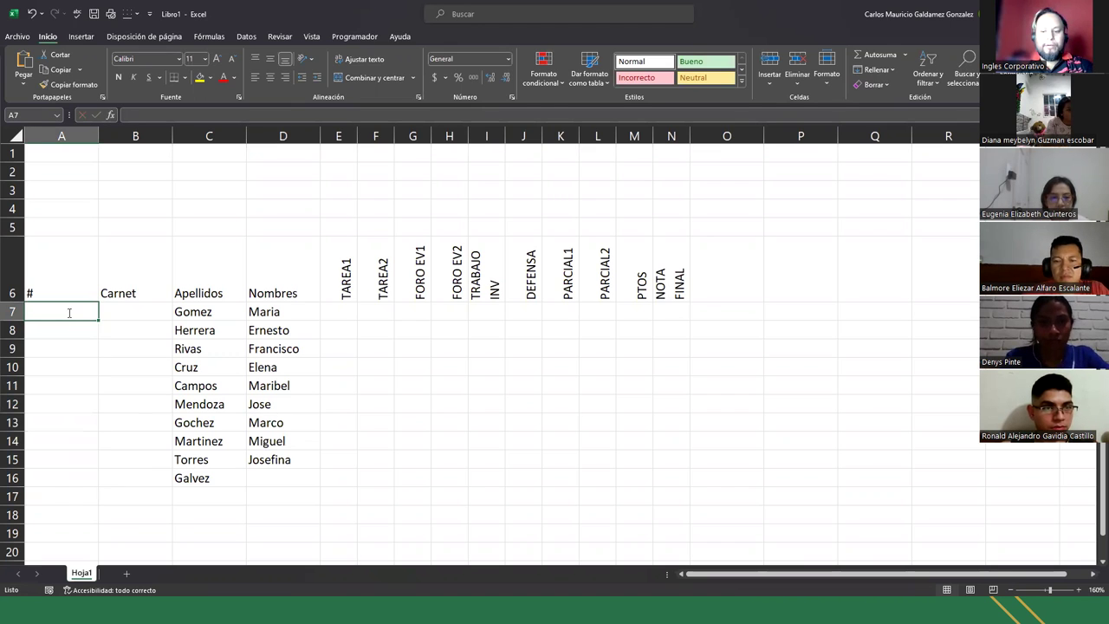
key("Return")
type("2")
left_click_drag(74, 310, 84, 329)
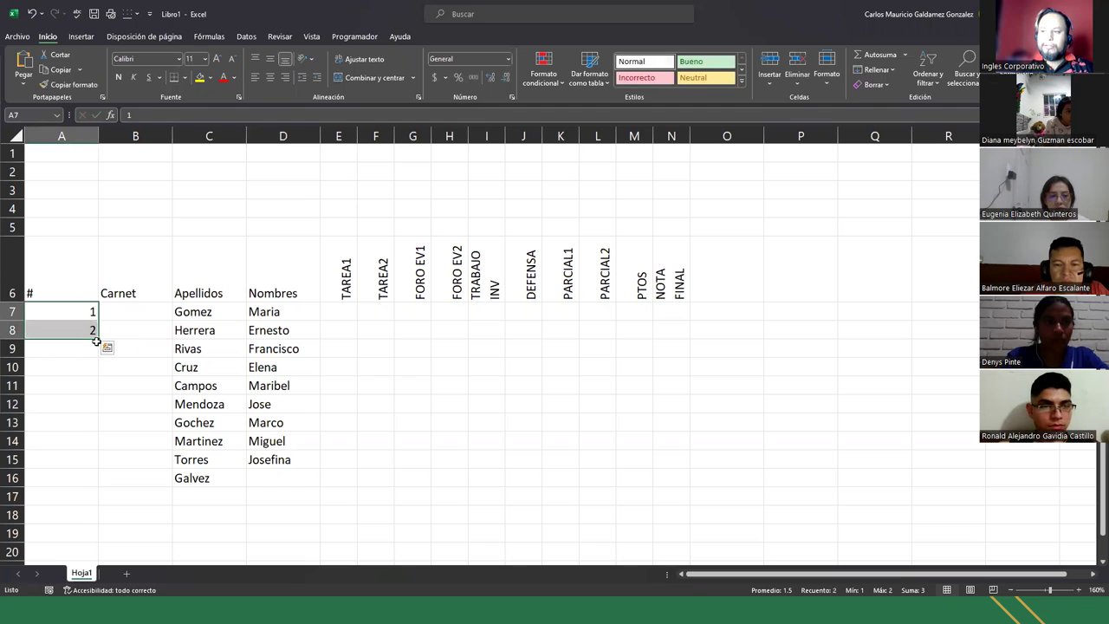
left_click_drag(96, 341, 99, 485)
Enter the tenth student's first name in D16 under Nombres.
left_click(271, 487)
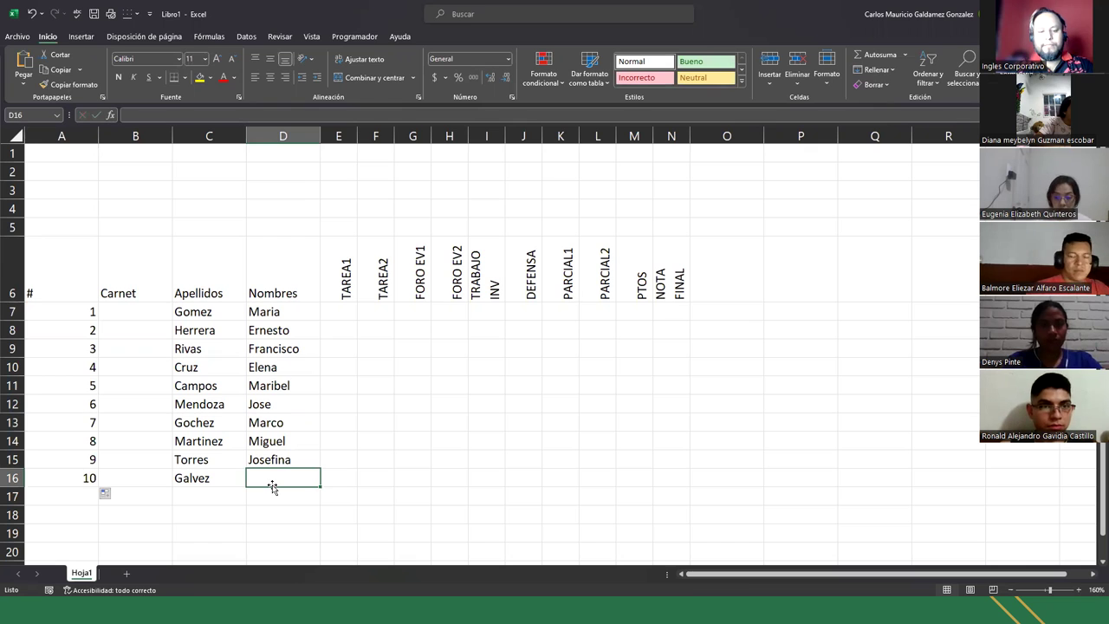
type("Hugo")
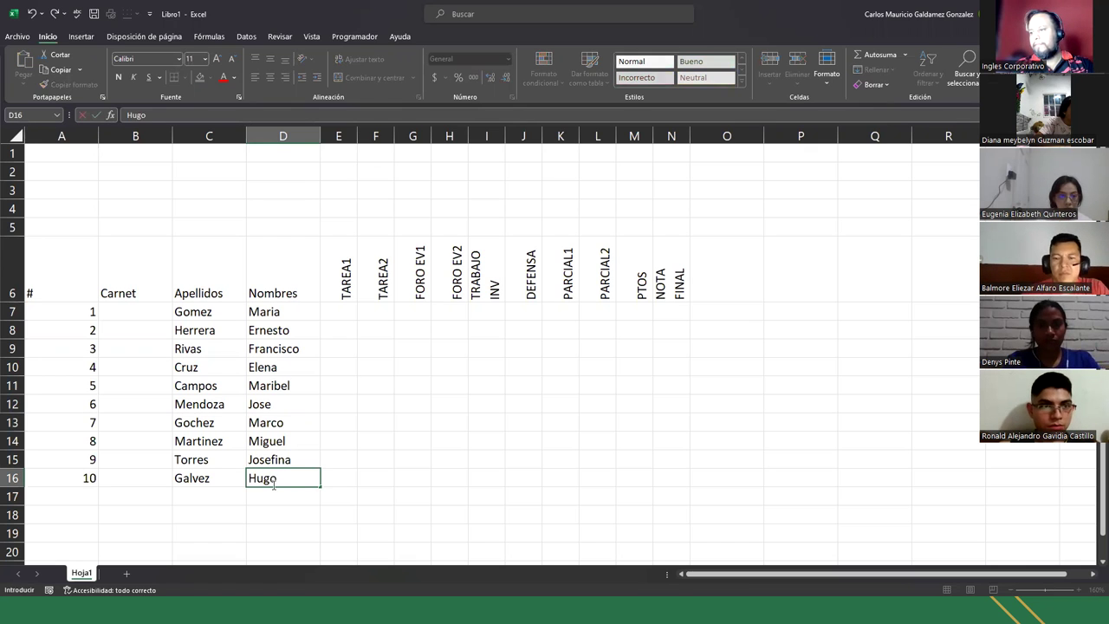
key("Return")
Enter =SUMA(E7:L7) in M7 under PTOS and fill the formula down to M16.
key("Right")
key("Up")
key("Up")
key("Up")
key("Up")
key("Up")
key("Up")
key("Up")
key("Up")
key("Up")
key("Up")
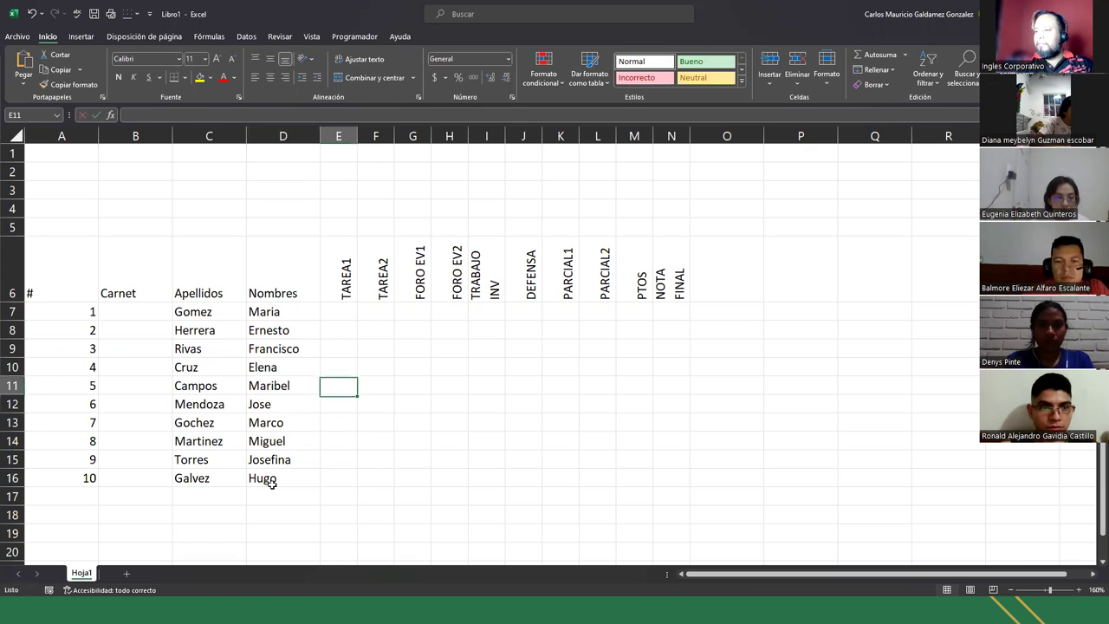
key("Right")
key("Right")
key("Right")
key("Right")
key("Right")
key("Right")
key("Right")
key("Right")
key("Right")
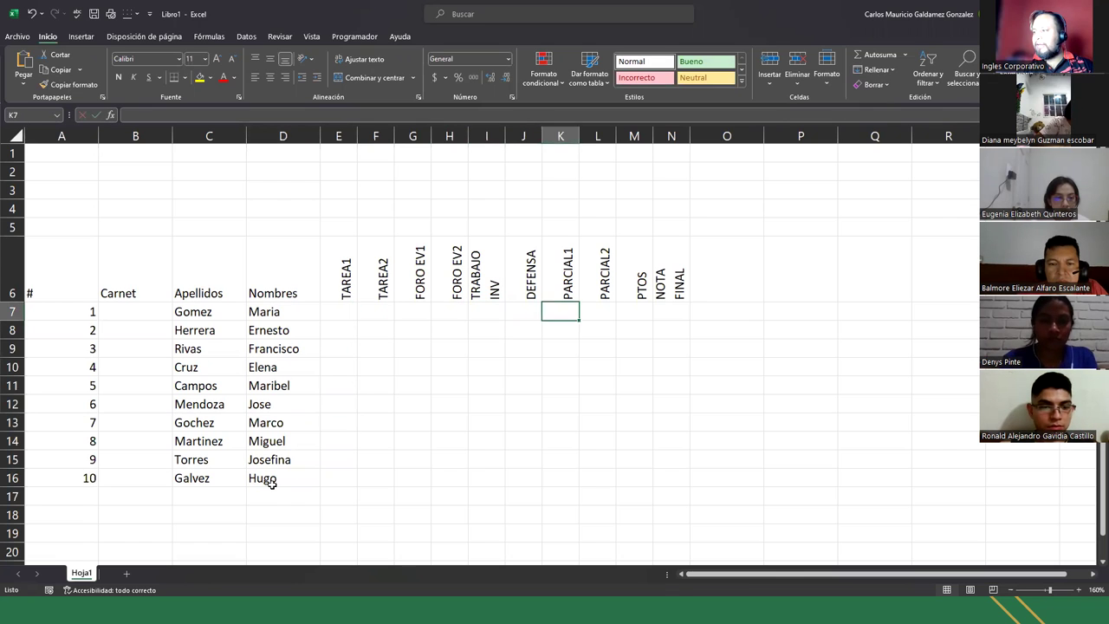
key("Left")
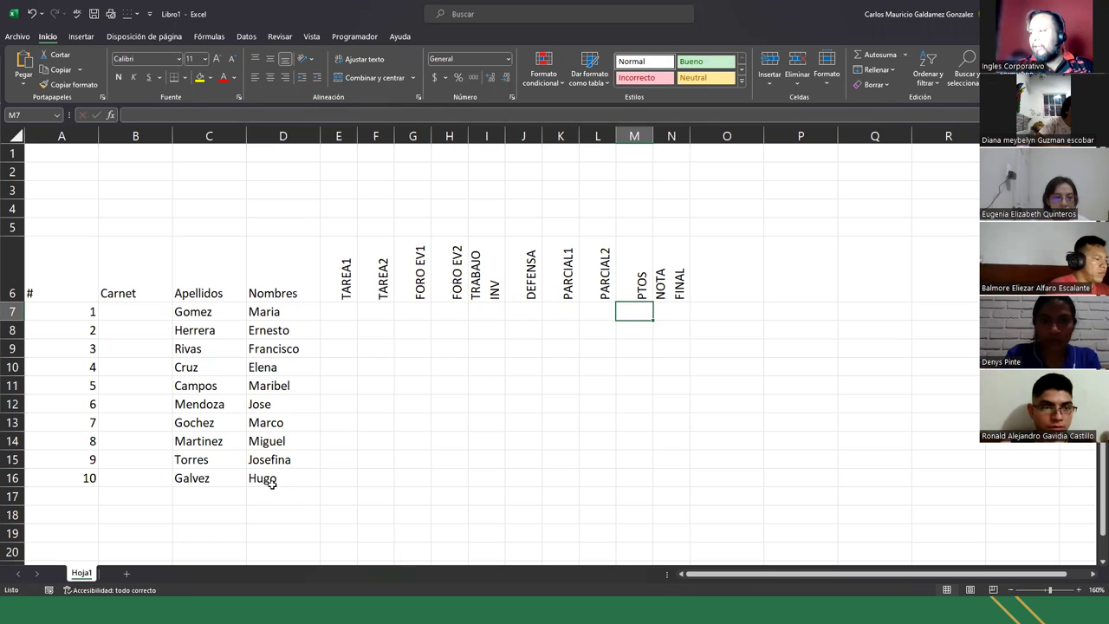
type("=")
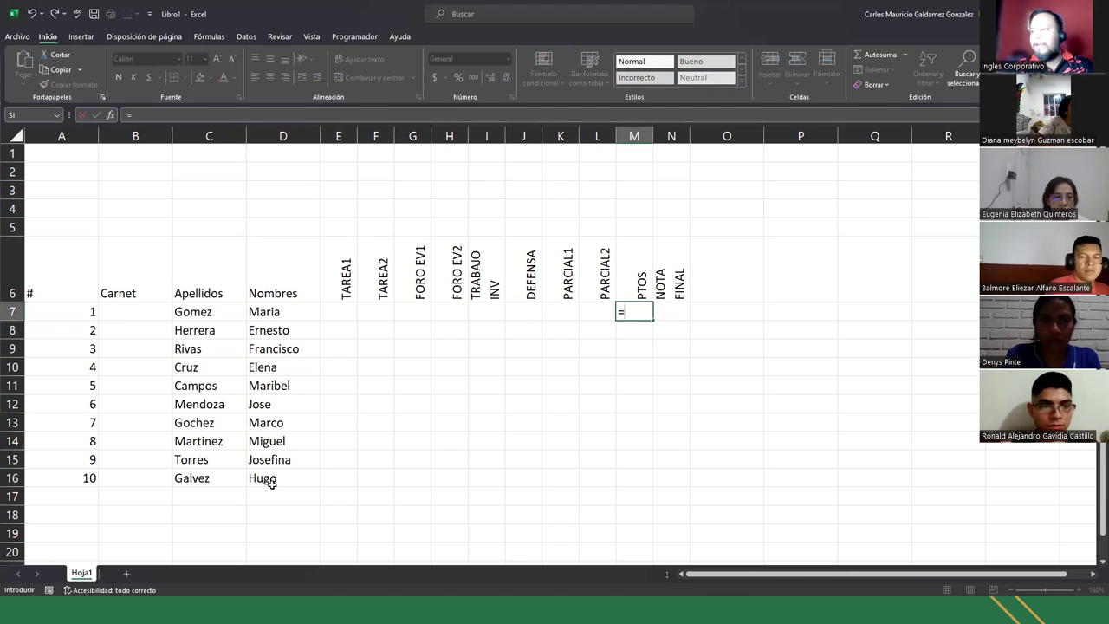
type("suma")
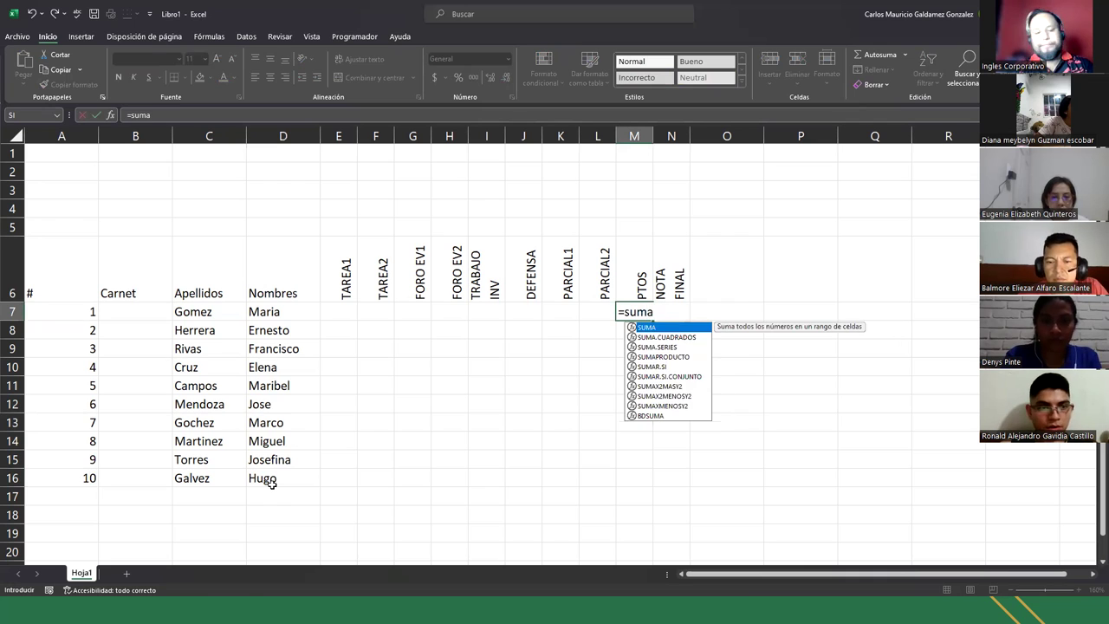
key("Tab")
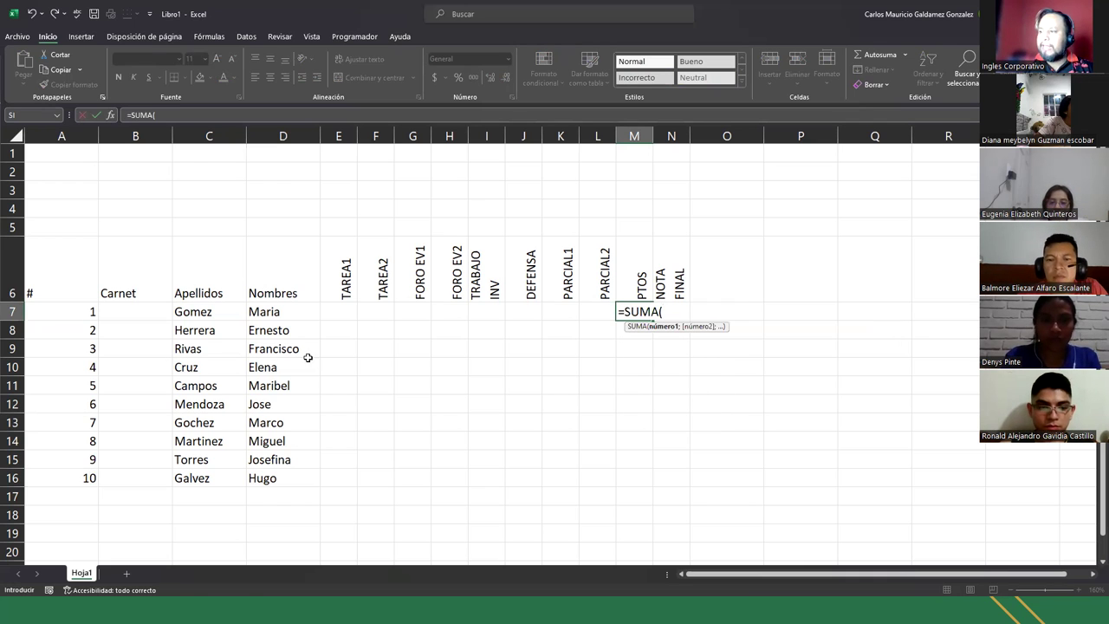
left_click_drag(344, 310, 594, 314)
type(")")
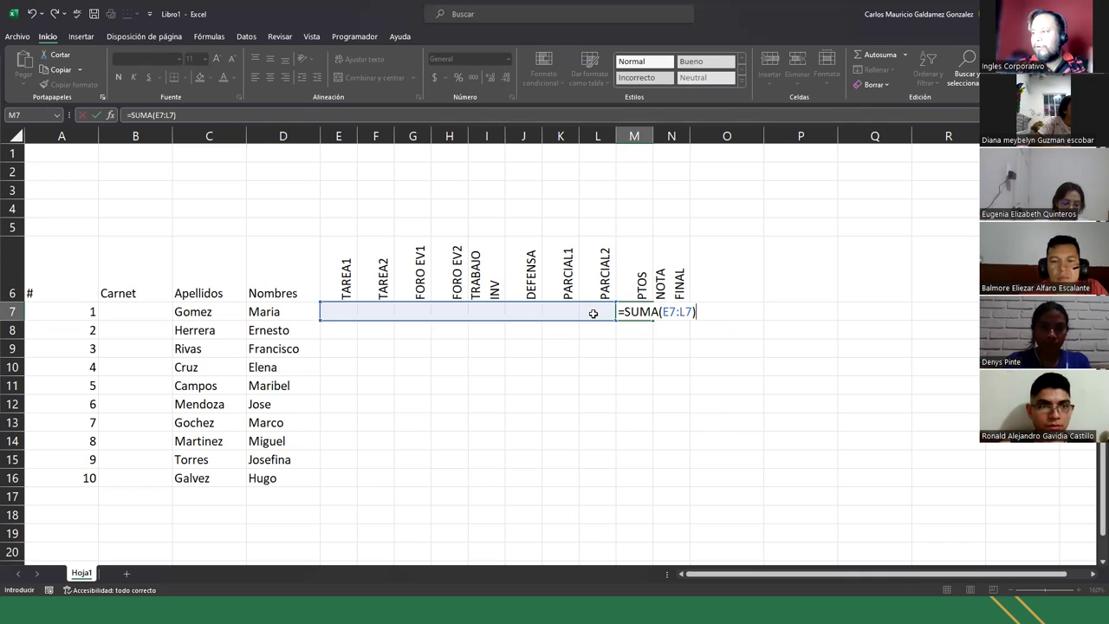
key("ctrl+Return")
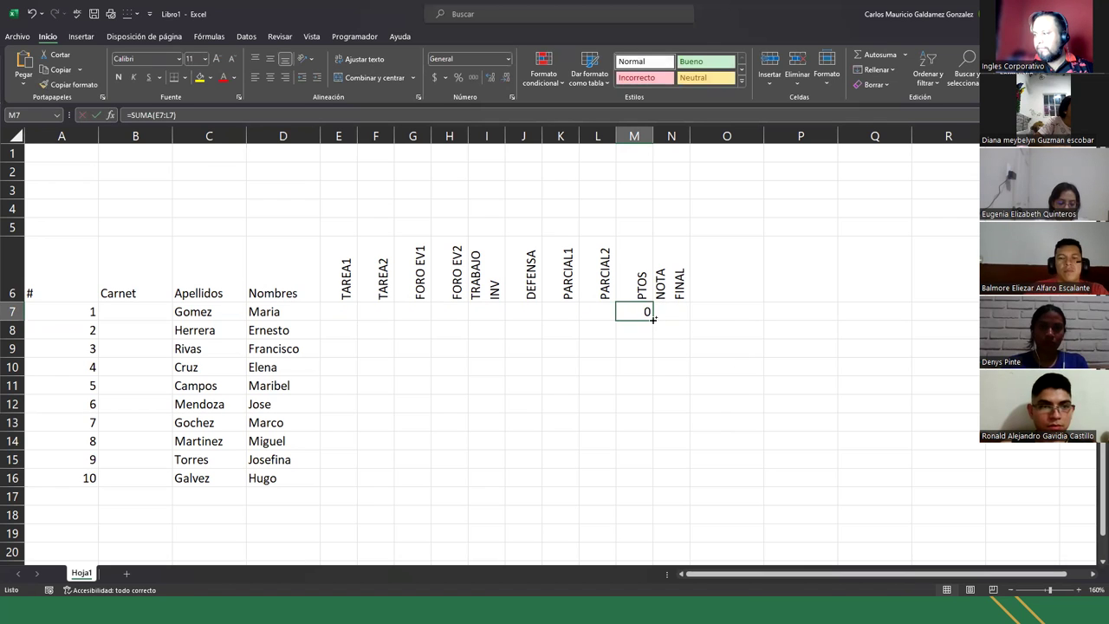
left_click_drag(653, 319, 656, 483)
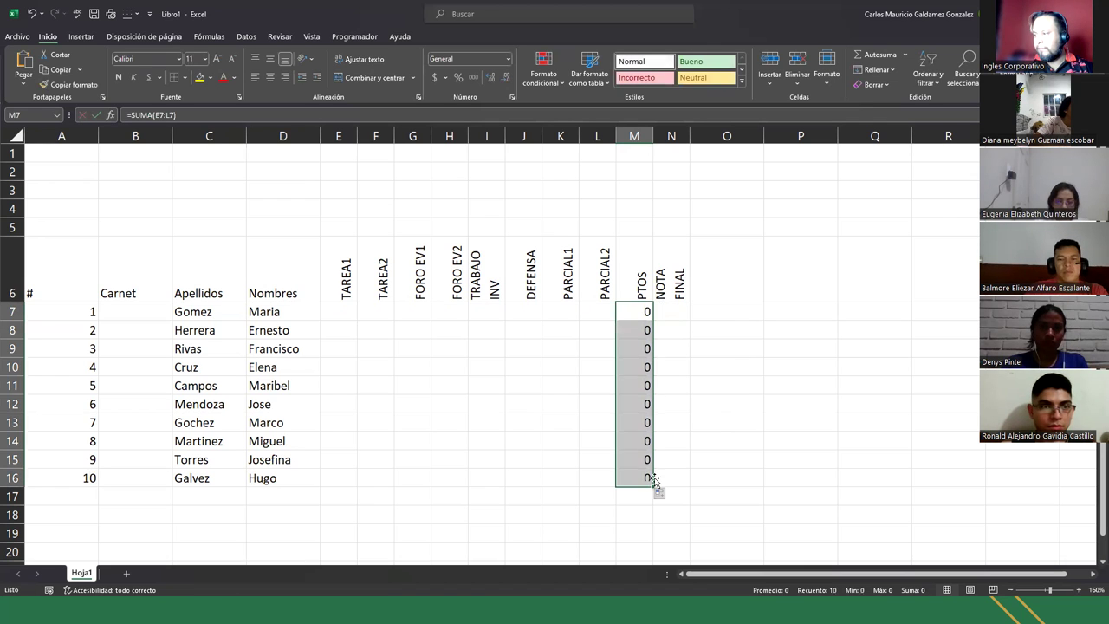
Format the PTOS totals in M7:M16 to show one decimal place.
left_click(489, 77)
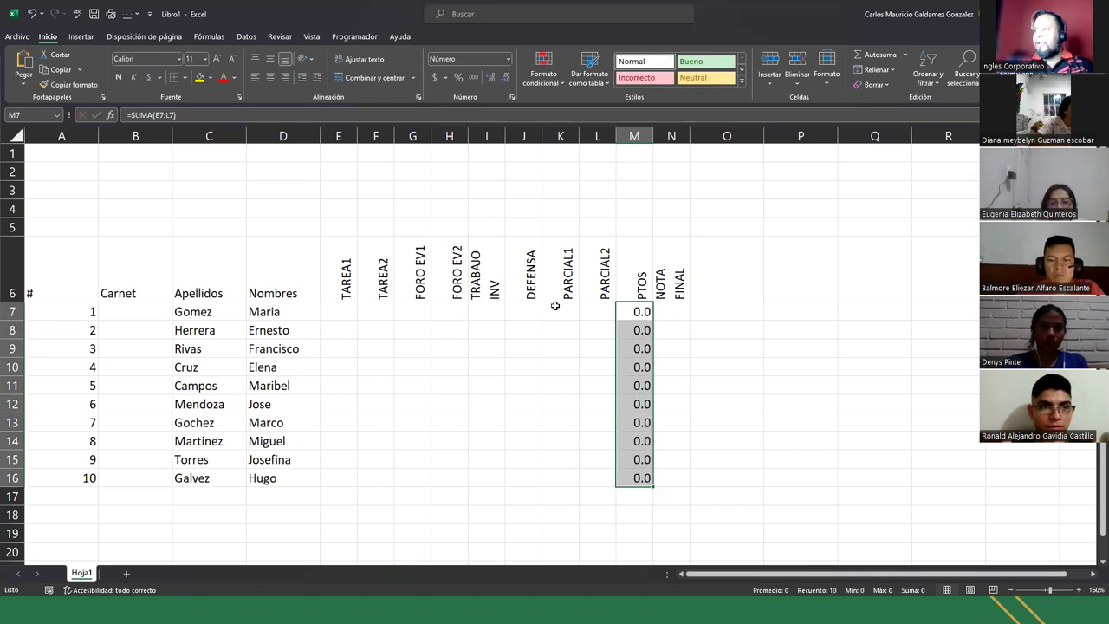
left_click(506, 78)
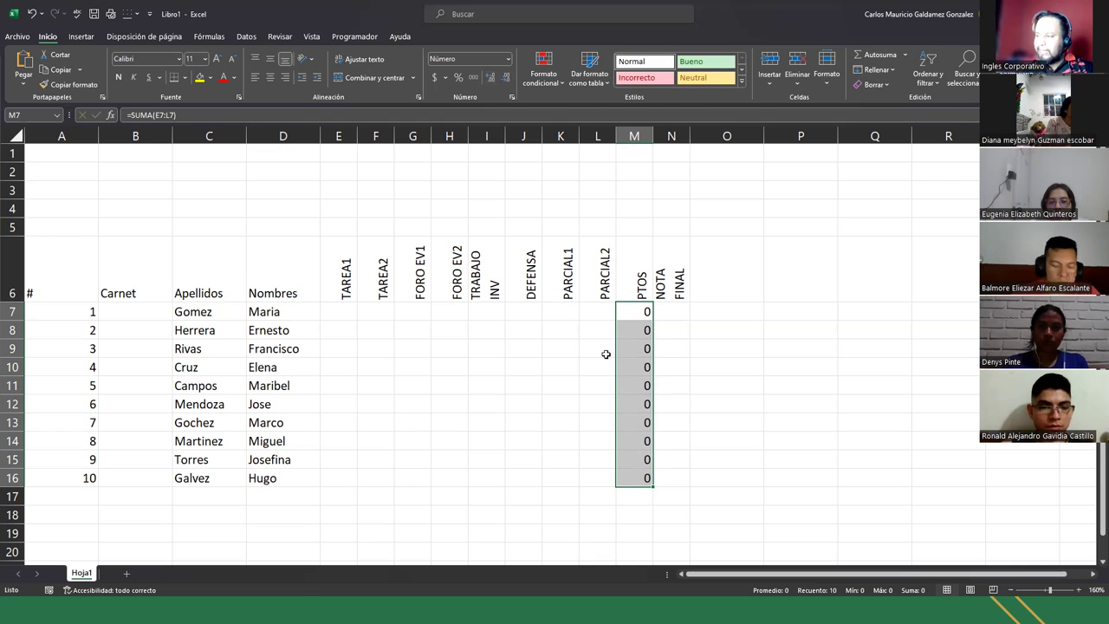
left_click(490, 79)
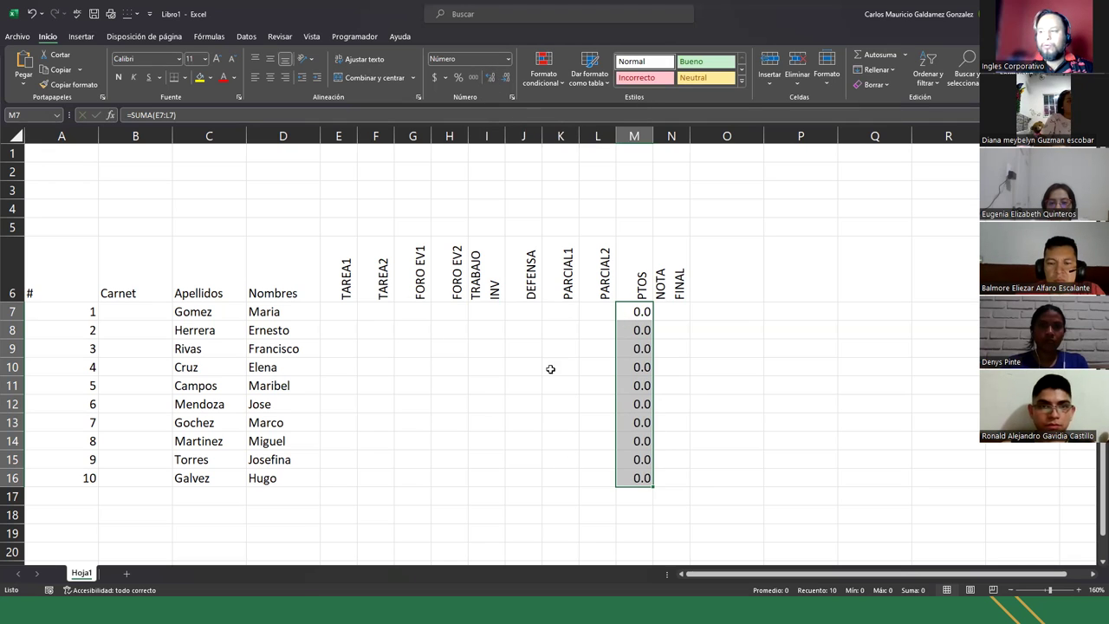
Enter trial grades 9, 5.4, 9 and 8 for the first student in E7:H7.
left_click(349, 317)
type("9")
key("Tab")
type("5.4")
key("Tab")
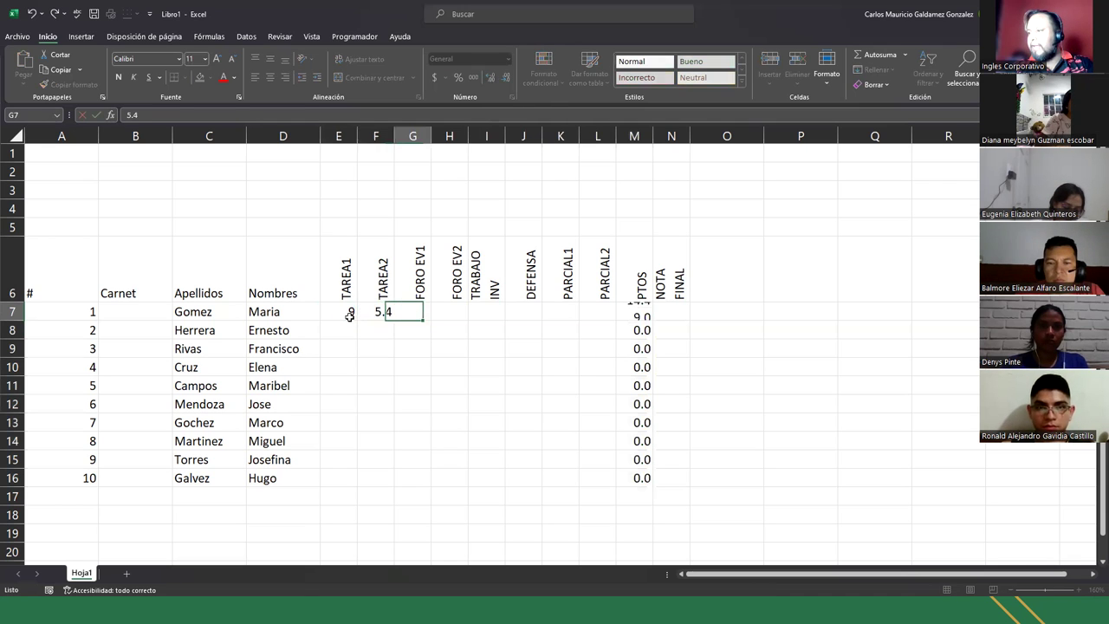
type("9")
key("Tab")
type("8")
key("Tab")
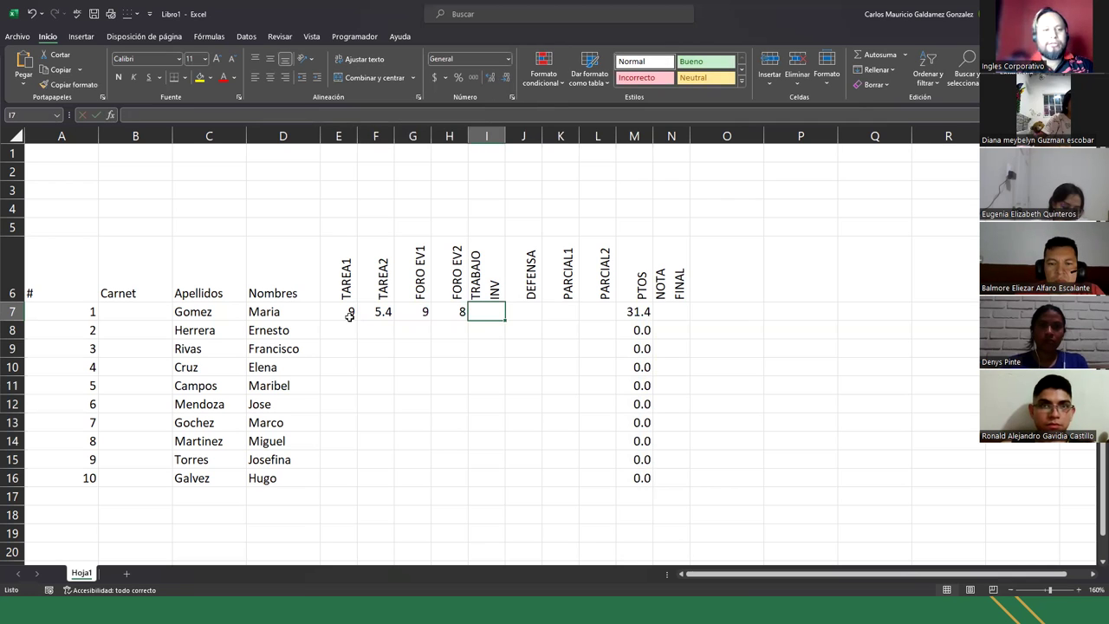
Undo the four trial grades entered in E7:H7.
key("ctrl+z")
key("ctrl+z")
key("ctrl+z")
key("ctrl+z")
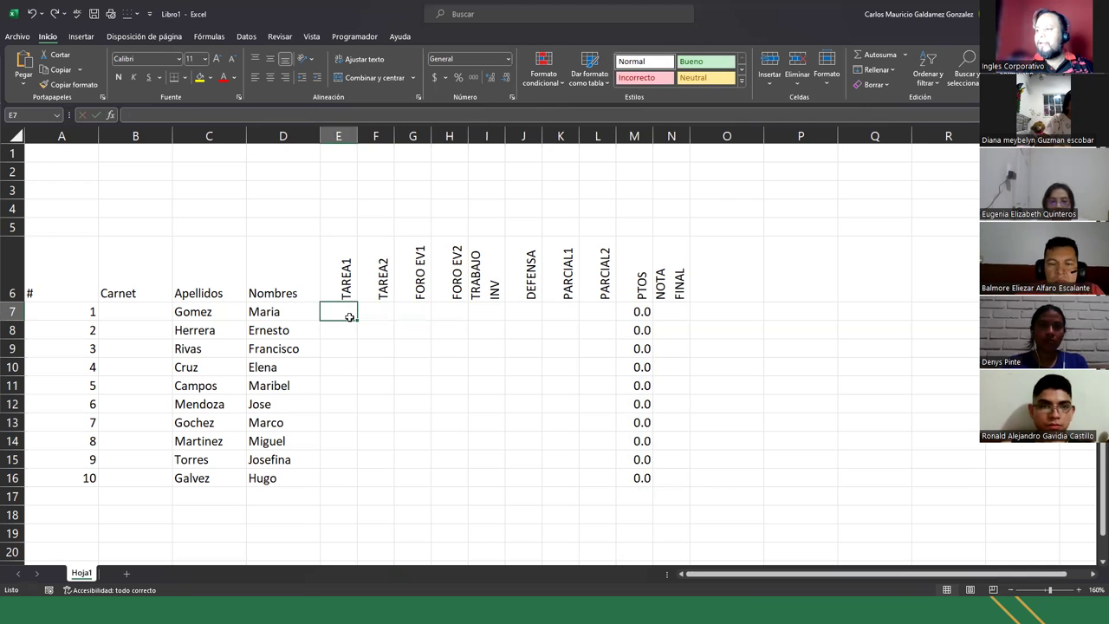
Apply the Número format to the evaluation grade cells E7:L16.
left_click_drag(342, 314, 593, 482)
left_click(508, 59)
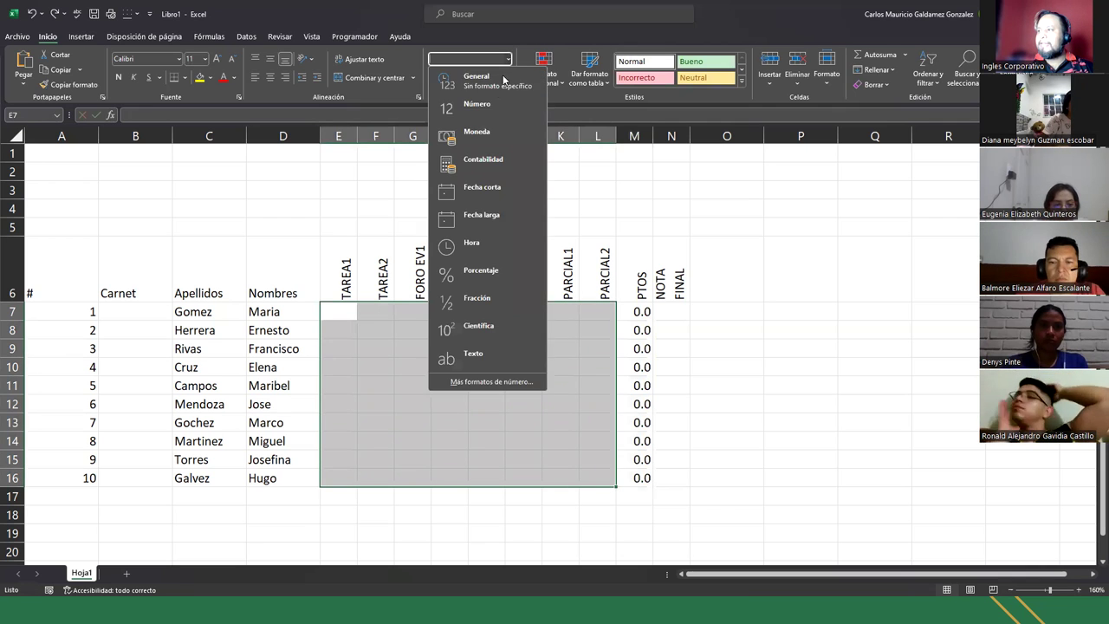
left_click(482, 106)
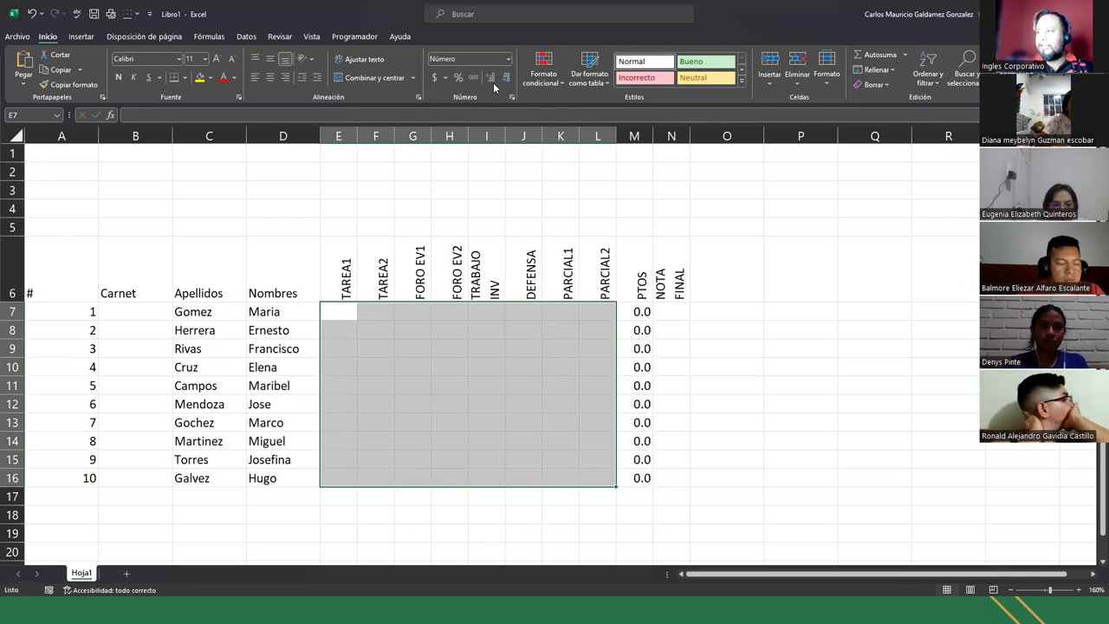
Enter a trial grade of 7 in E7 and format E7:M16 to show one decimal place.
left_click(340, 316)
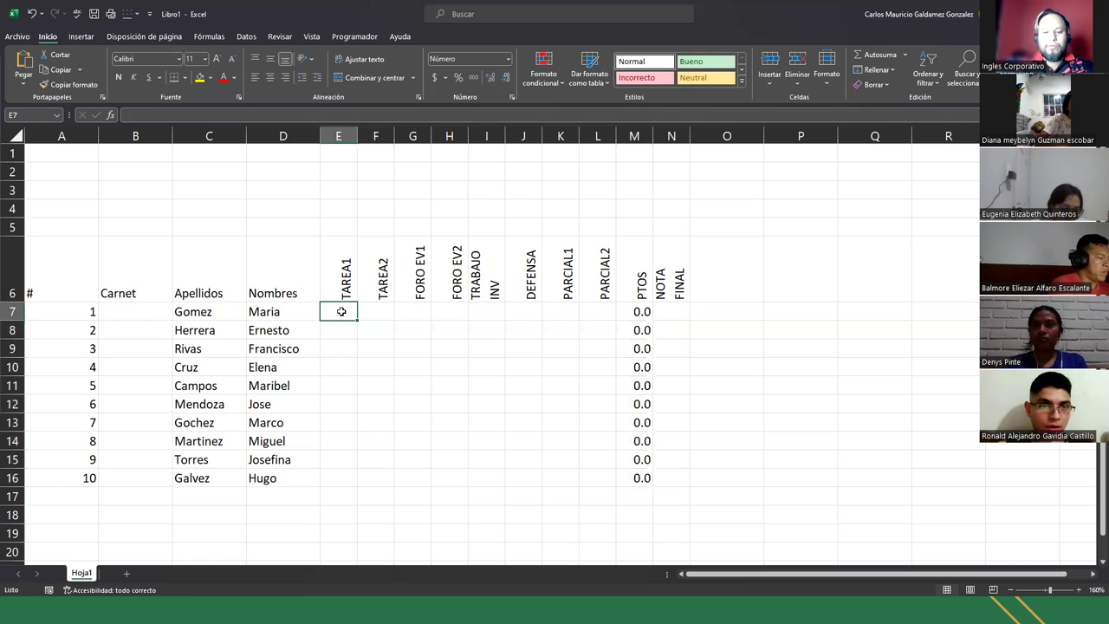
type("7")
key("Return")
left_click_drag(345, 313, 645, 479)
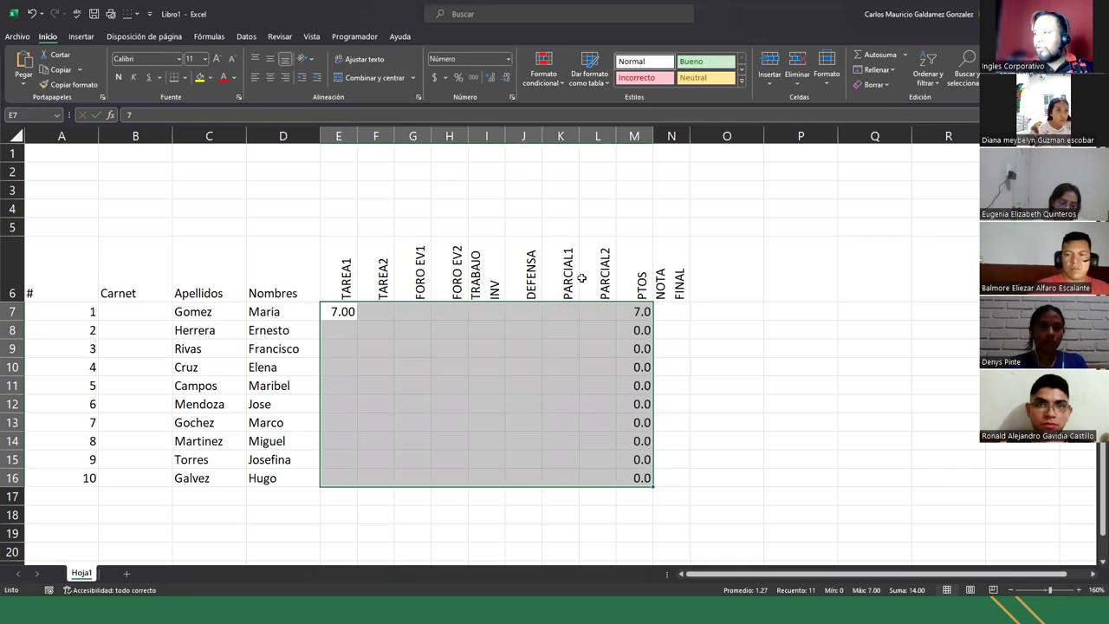
left_click(494, 82)
left_click(505, 83)
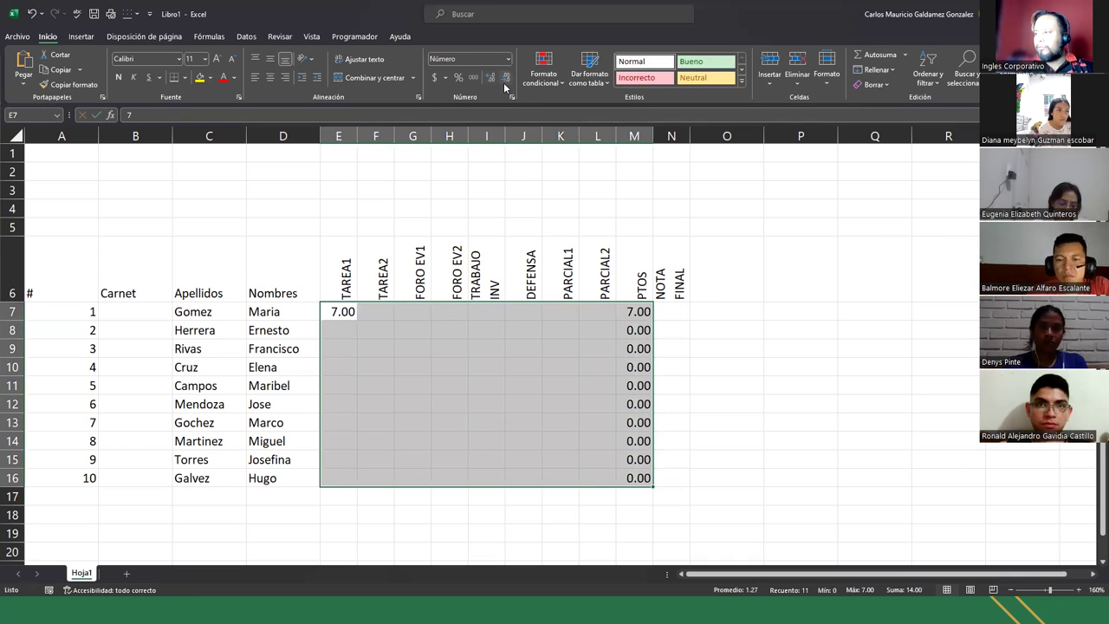
left_click(505, 84)
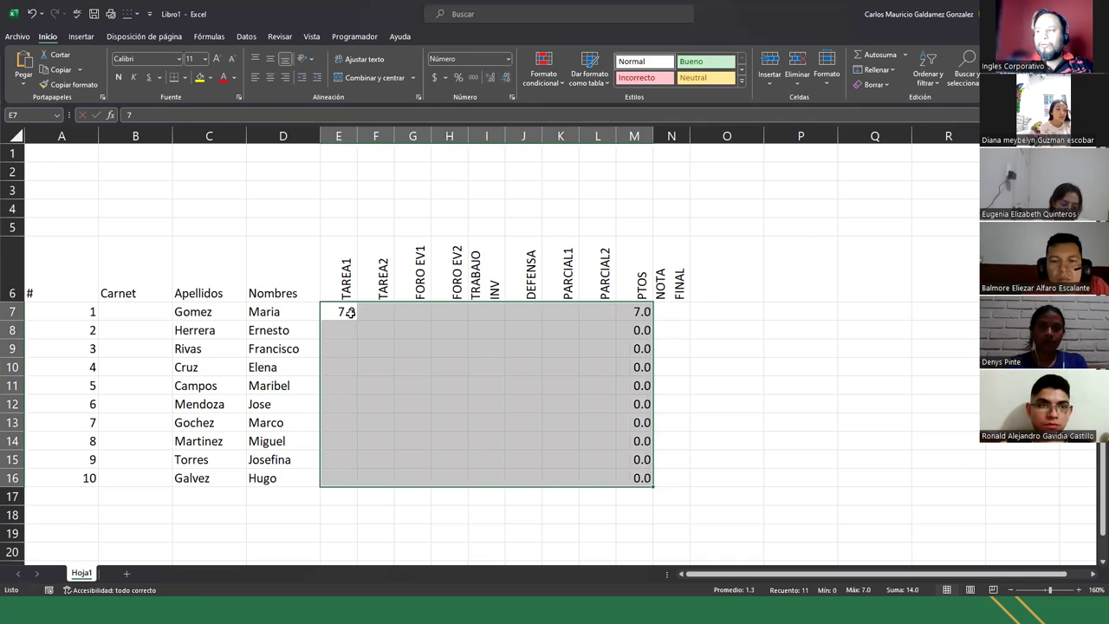
Clear the trial grade from the evaluation cells E7:L16.
left_click(349, 313)
left_click_drag(349, 312, 597, 473)
key("Delete")
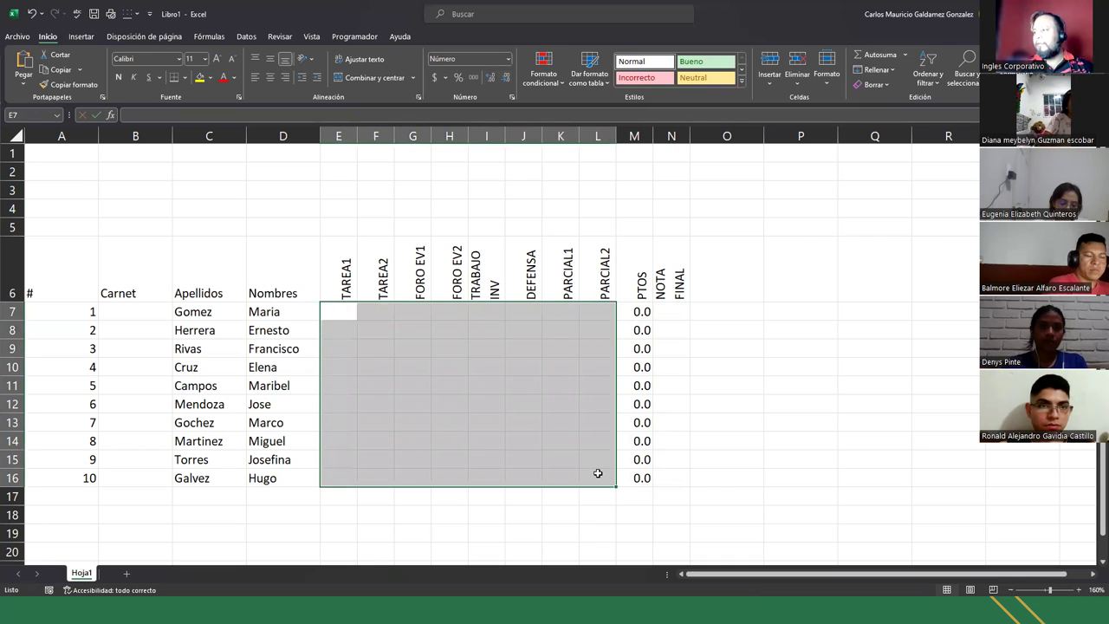
Enter the title "Tabla de Valores" in P8 for a table beside the grade sheet.
left_click(663, 312)
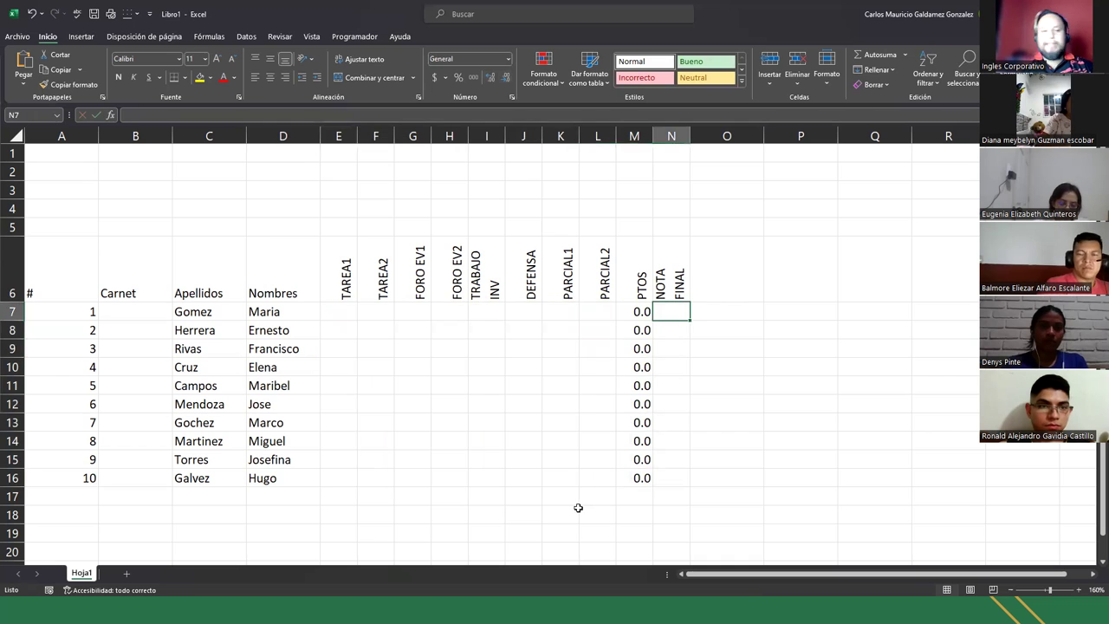
left_click(787, 327)
type("Ta")
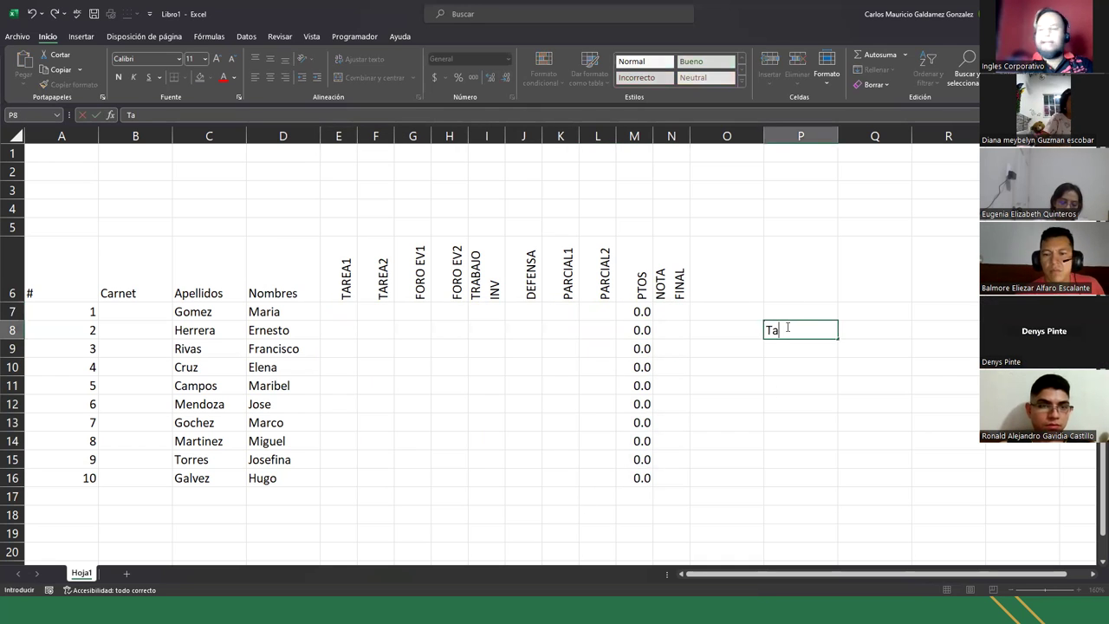
type("bla de Valores")
key("Return")
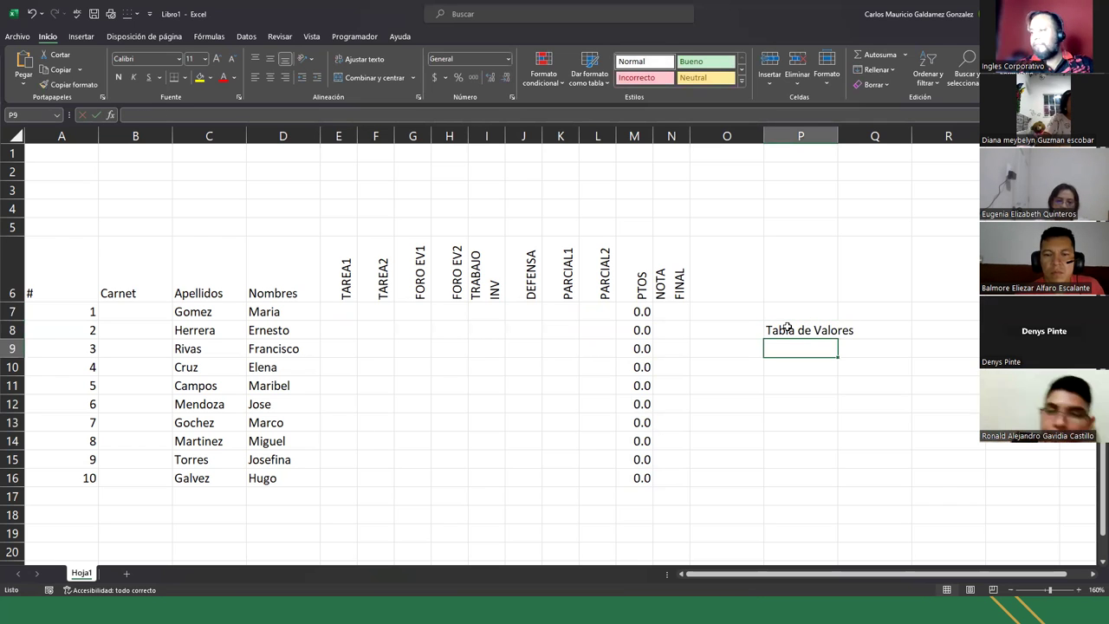
List the categories TAREAS, FOROS, TRABAJO and PARCIAL in P9:P12 under the "Tabla de Valores" title.
type("TAREAS")
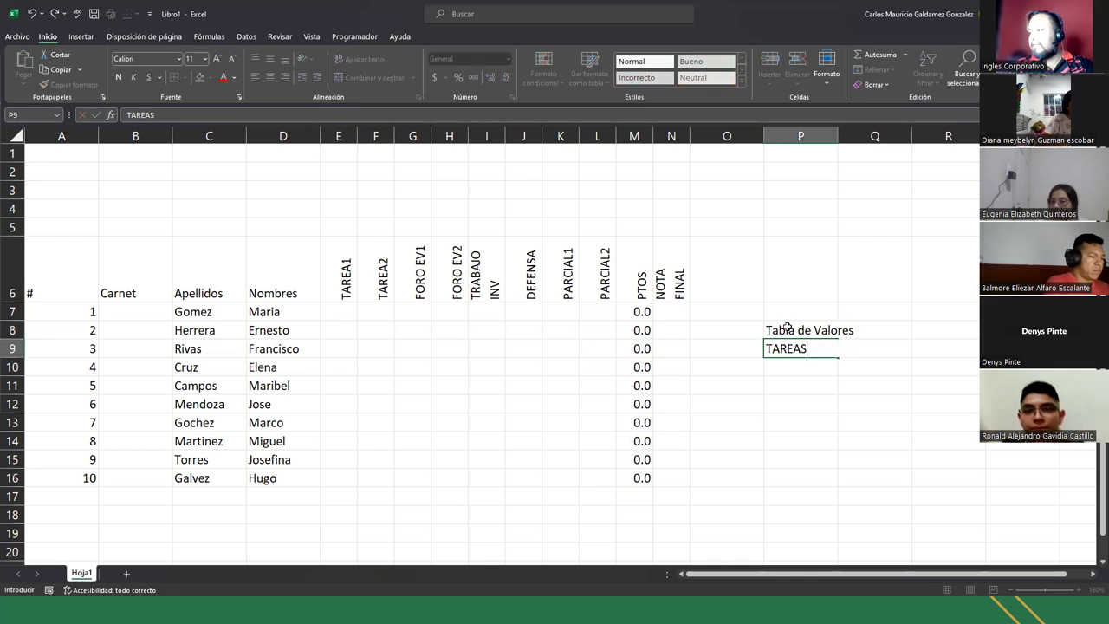
key("Return")
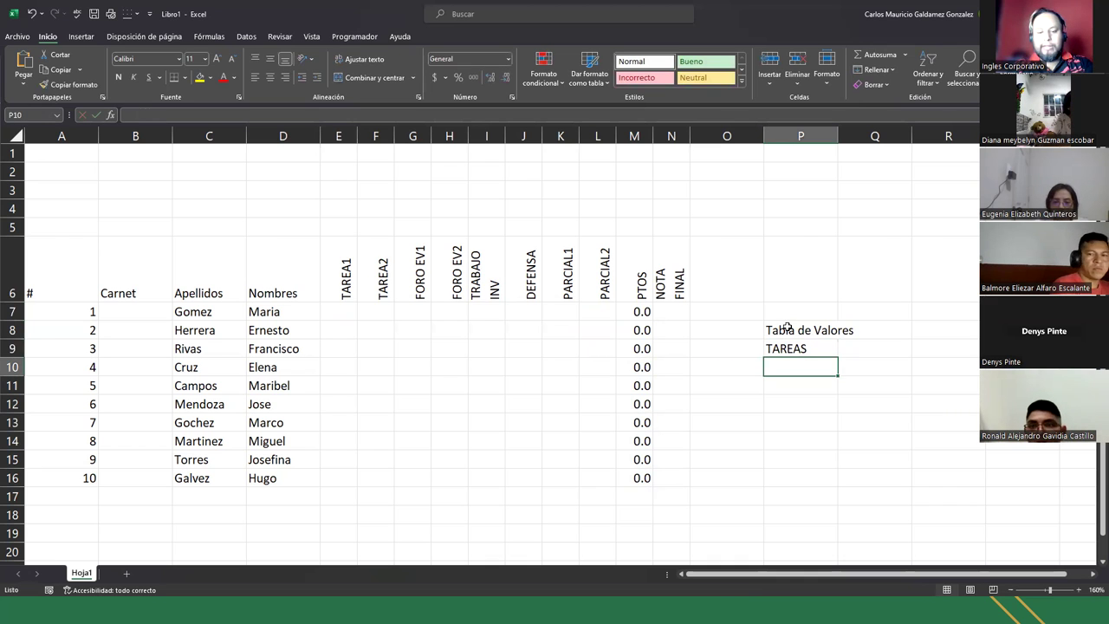
type("FOROS")
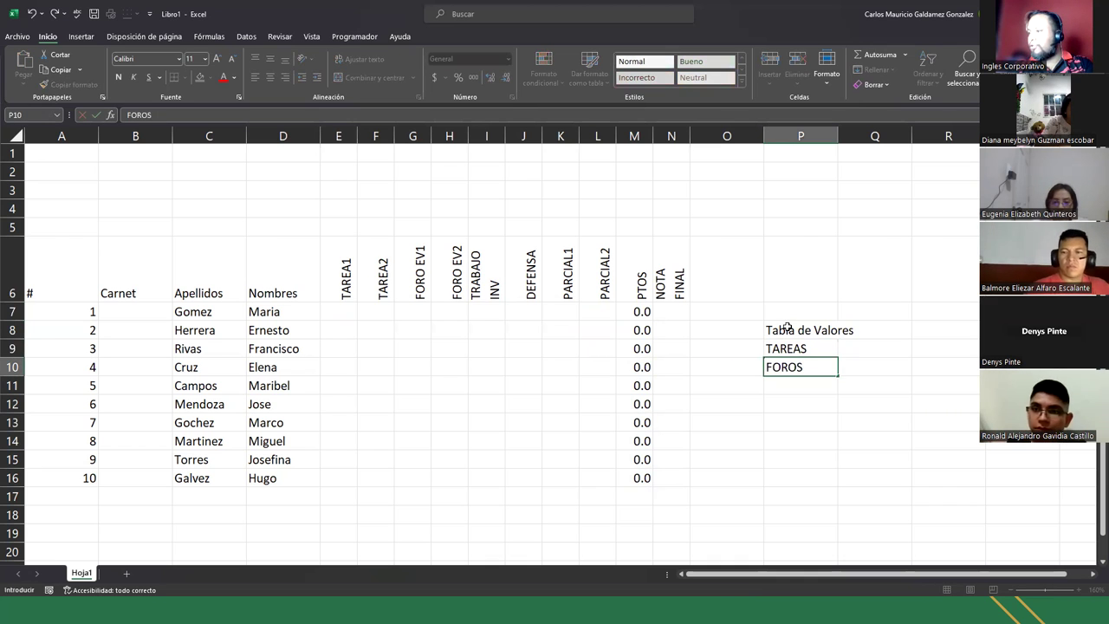
key("Return")
type("TRABAJO")
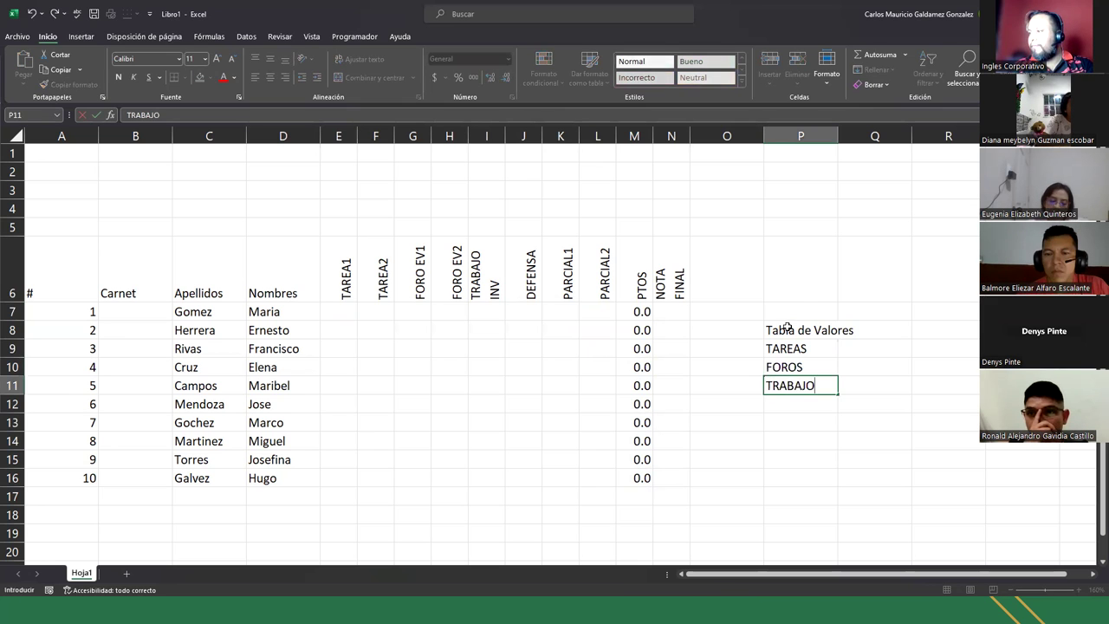
key("Return")
type("PARCIAL")
key("Return")
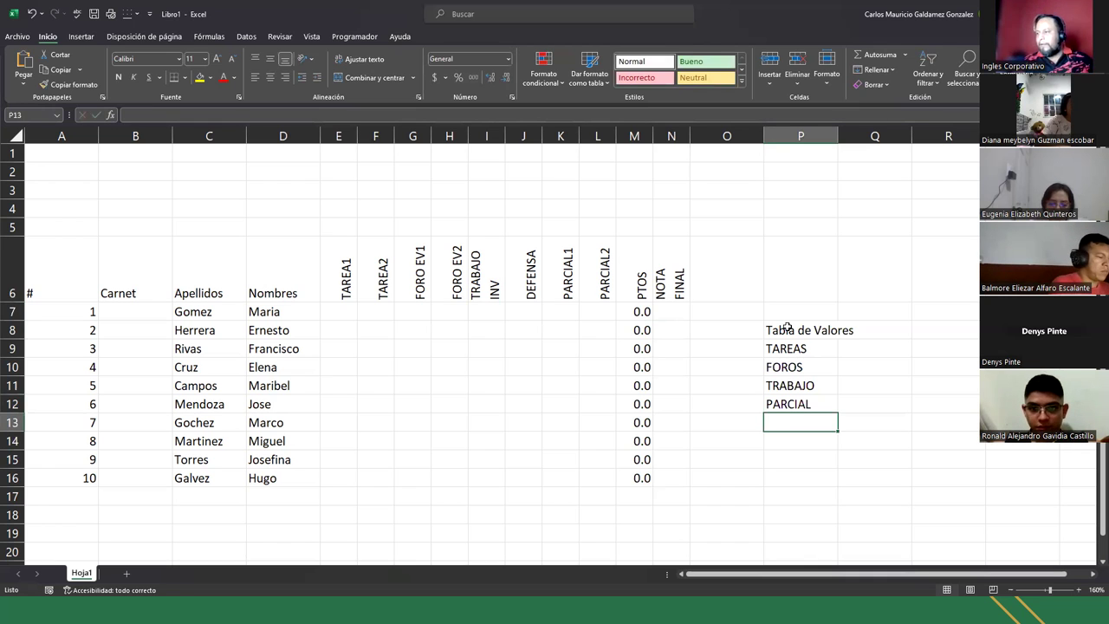
Convert the grade sheet range A6:N16 into a table with headers.
left_click_drag(338, 258, 680, 277)
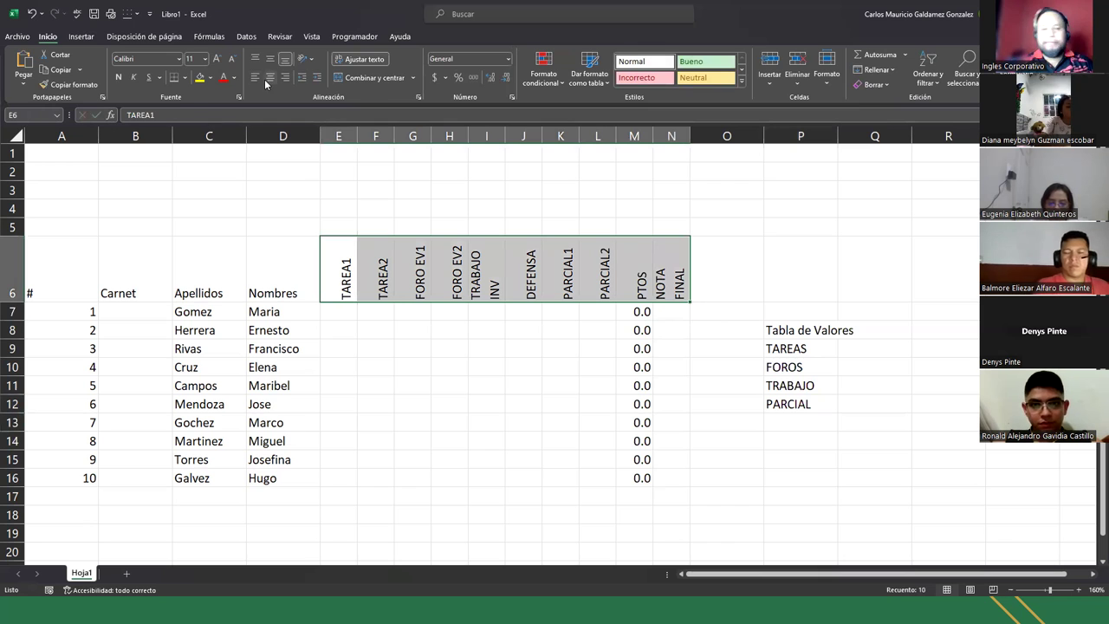
left_click_drag(43, 277, 662, 481)
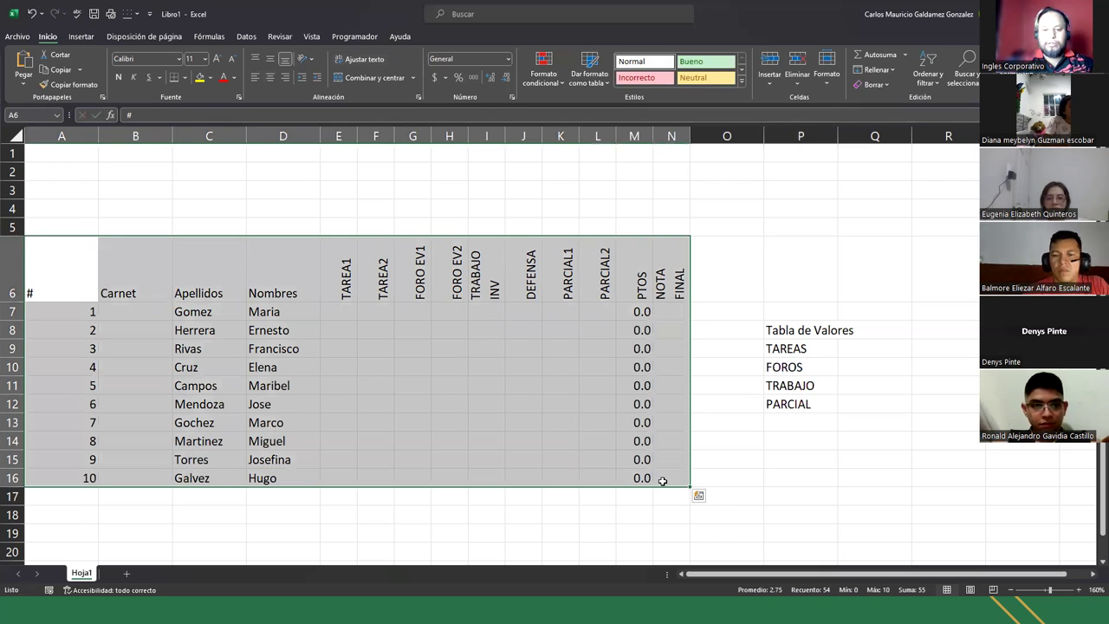
key("ctrl+t")
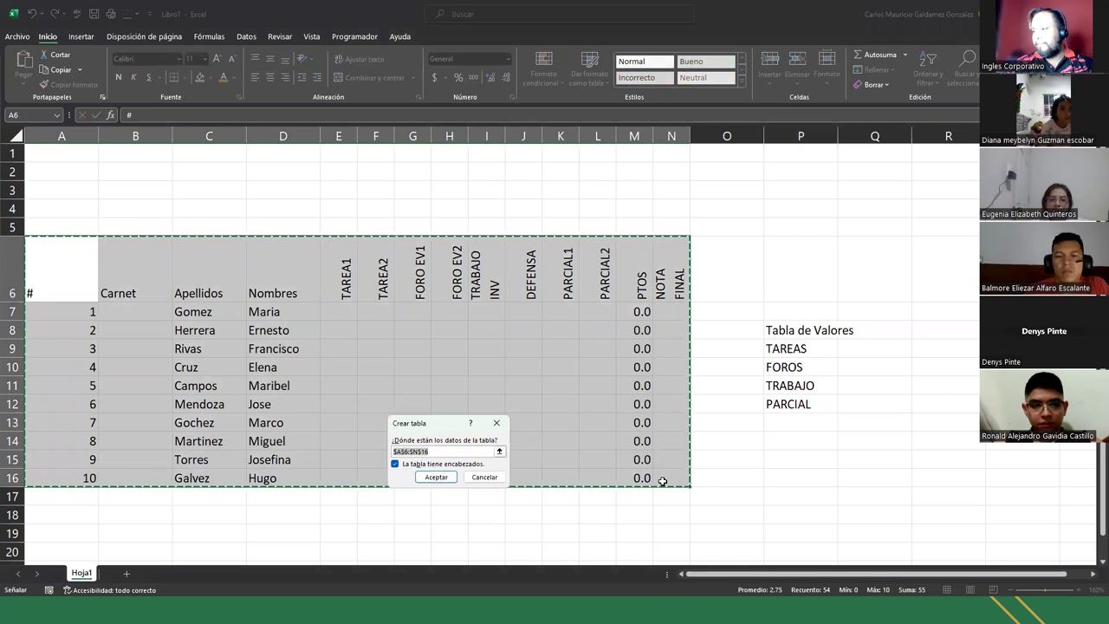
left_click(436, 476)
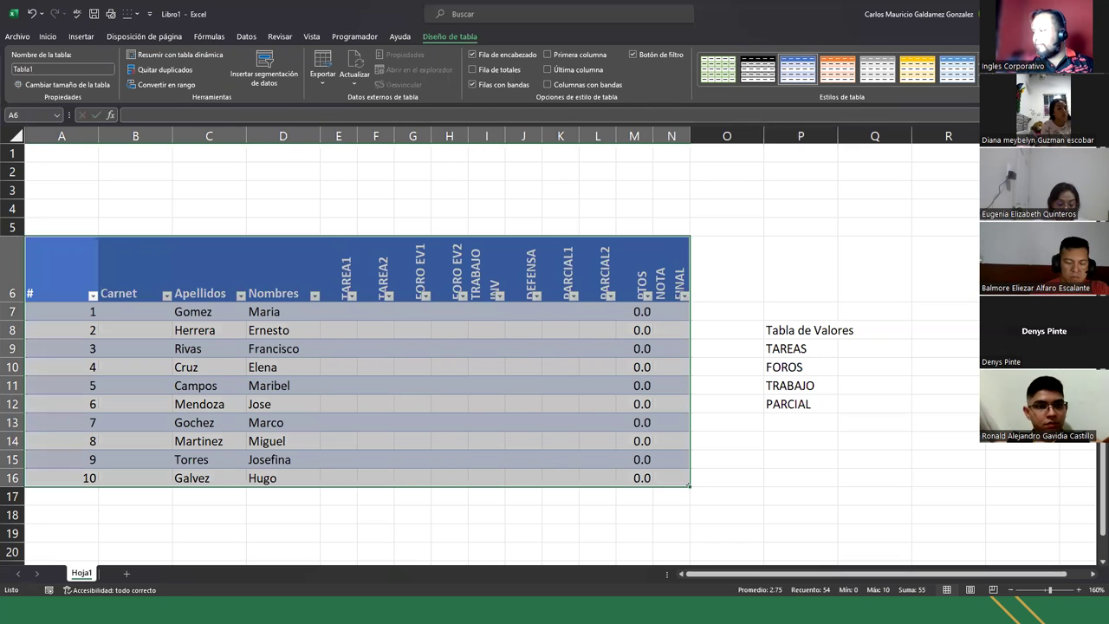
Merge and center the "Tabla de Valores" title across P8:Q8.
left_click(1091, 561)
left_click(1091, 561)
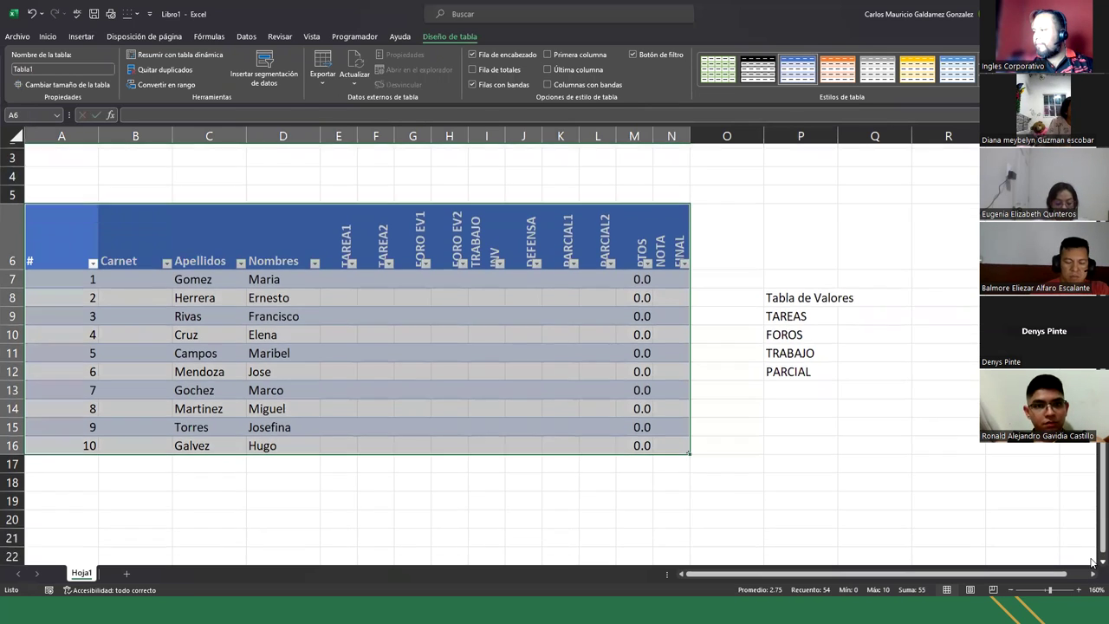
scroll(322, 349, "up", 1)
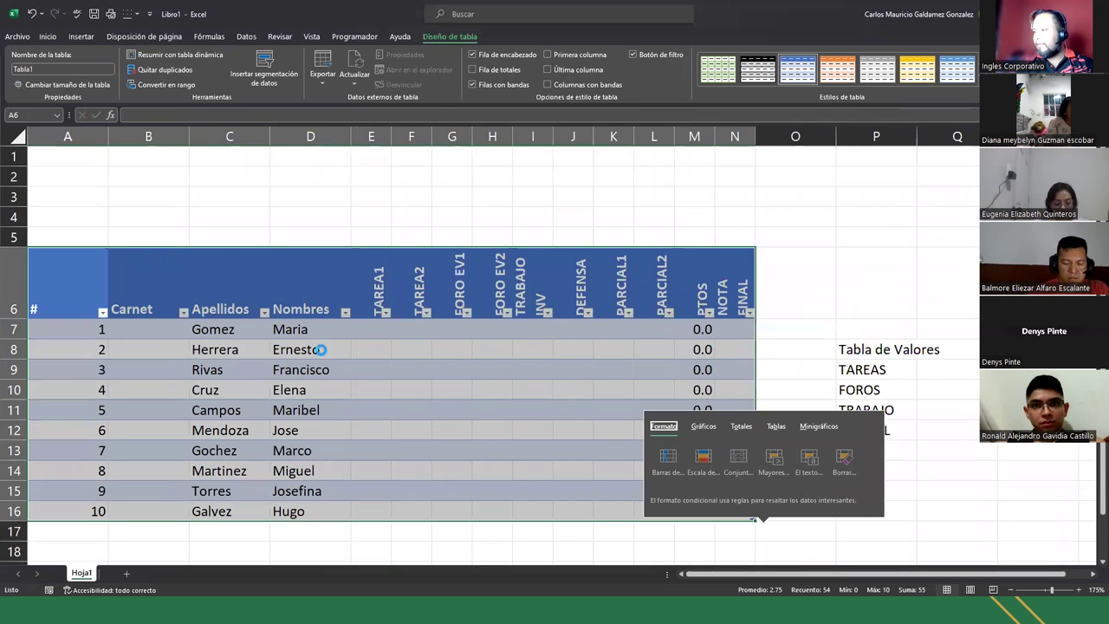
scroll(335, 349, "down", 5)
scroll(322, 320, "up", 4)
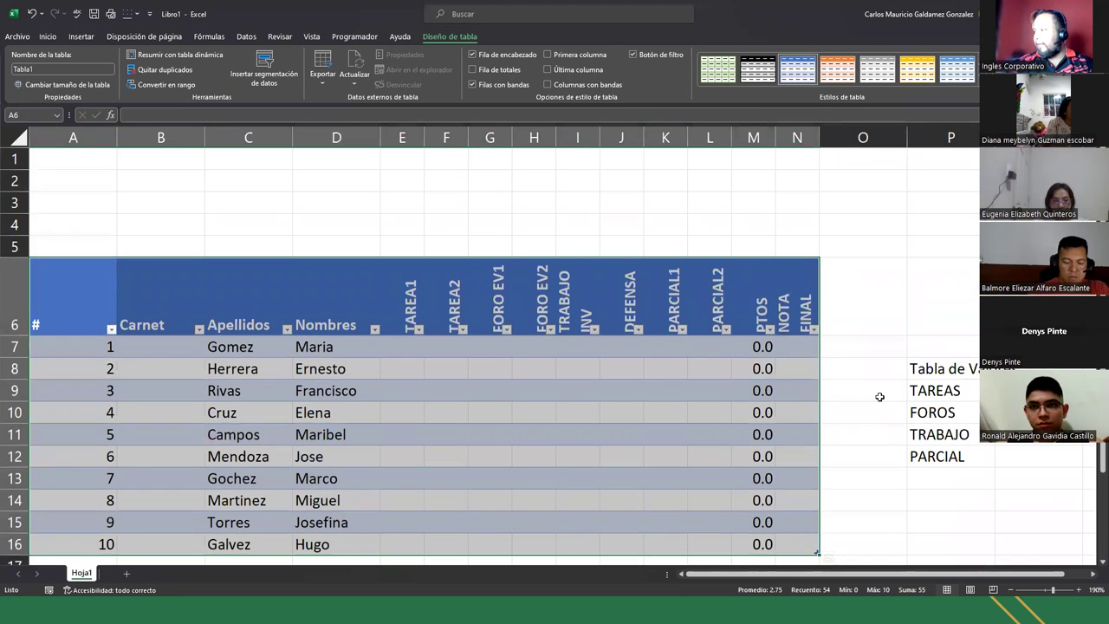
scroll(415, 347, "down", 1)
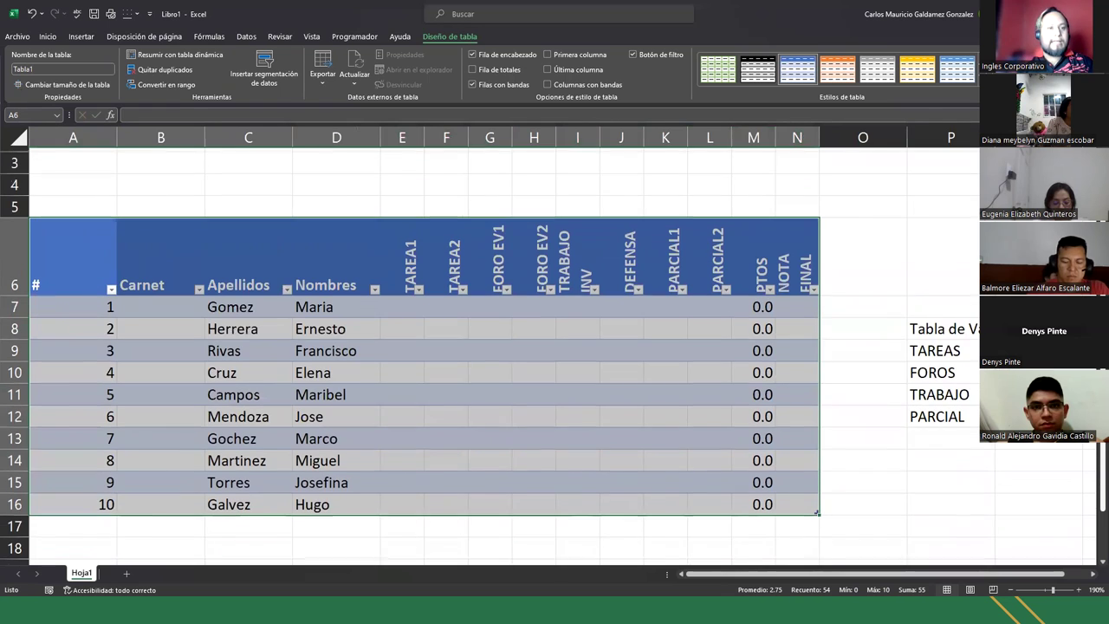
scroll(944, 347, "down", 1)
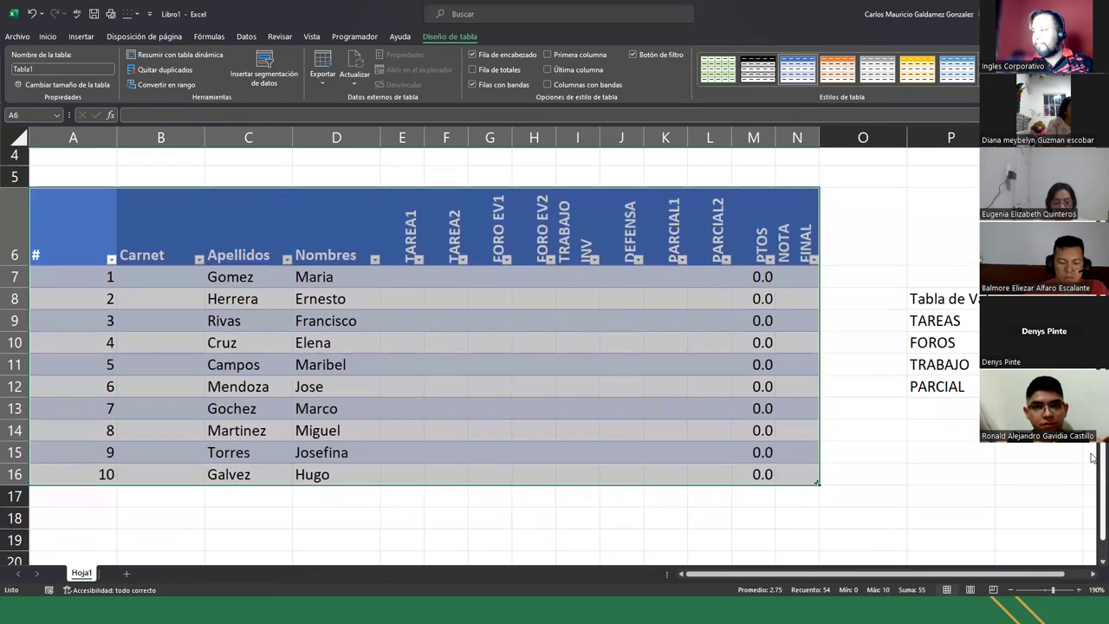
left_click(931, 302)
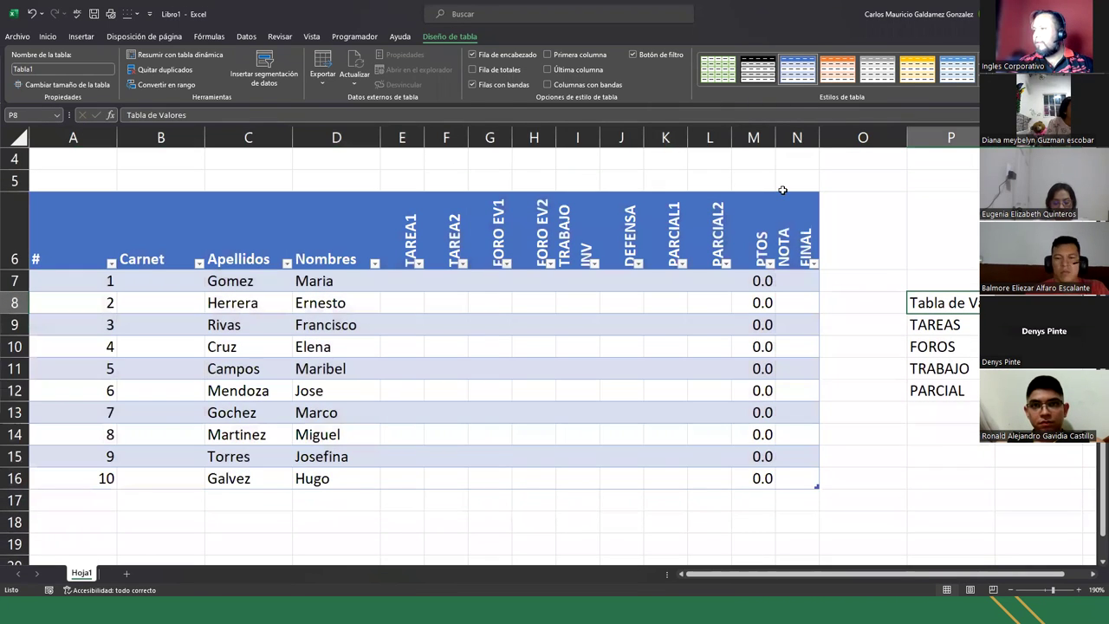
left_click(47, 40)
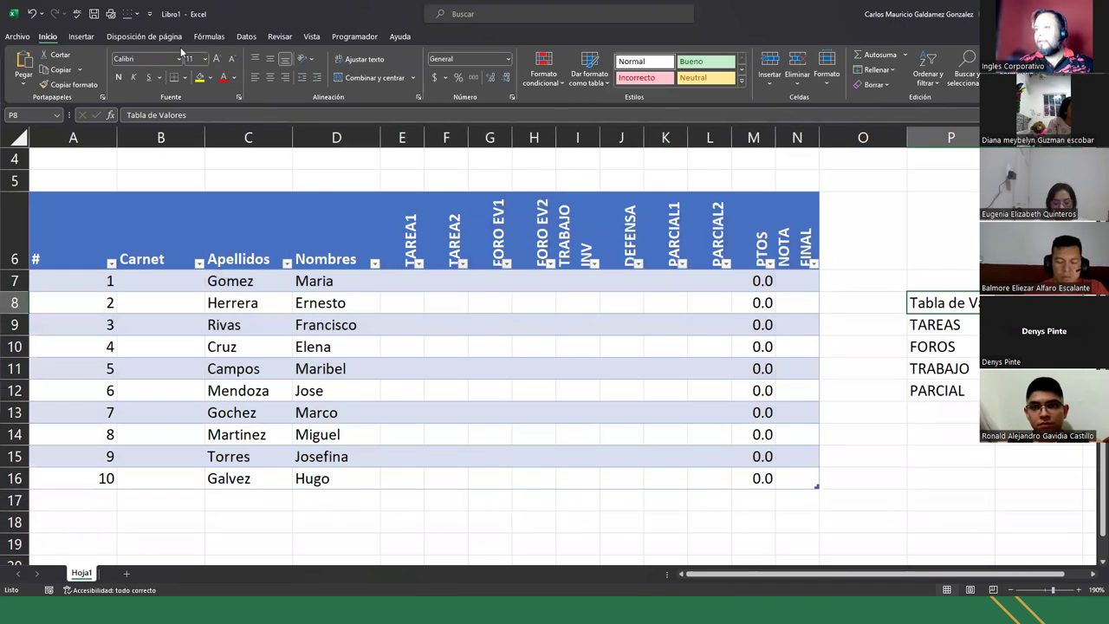
left_click(364, 77)
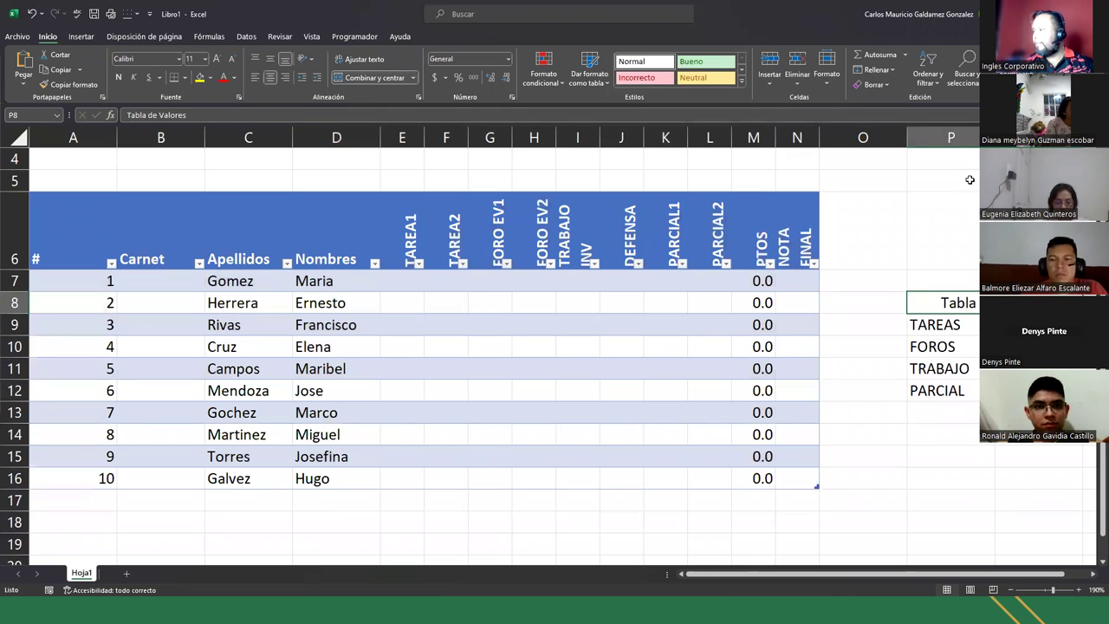
Fit column P to its contents and narrow columns O and Q.
double_click(994, 138)
left_click_drag(909, 144, 867, 161)
left_click_drag(1023, 138, 1007, 138)
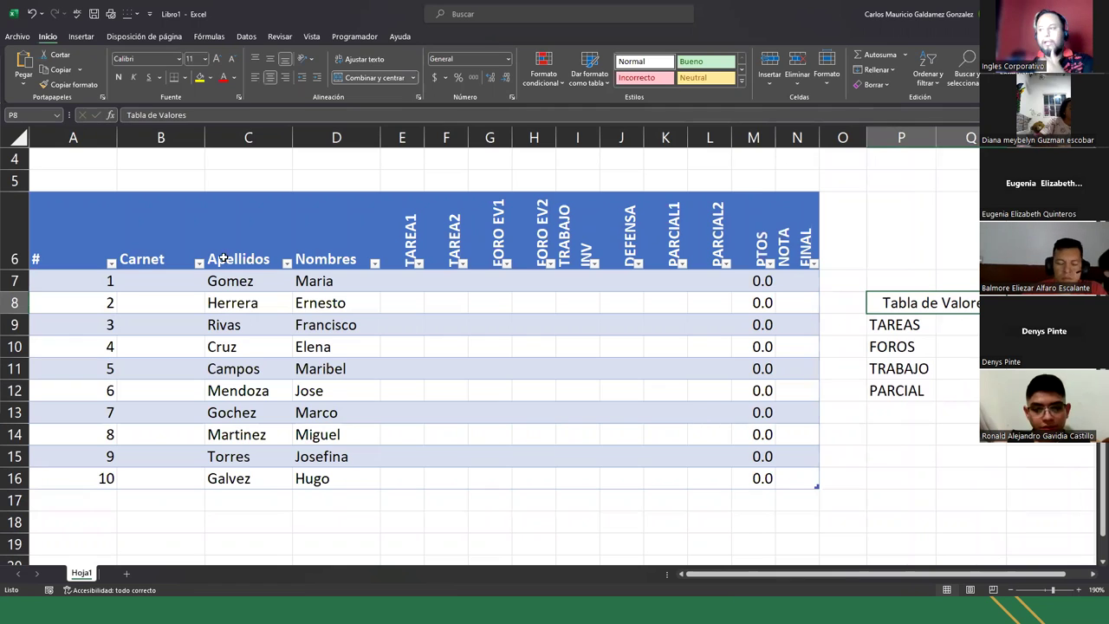
Review the table's extent, its header row, the Carnet column and the evaluation grade cells.
left_click(55, 252)
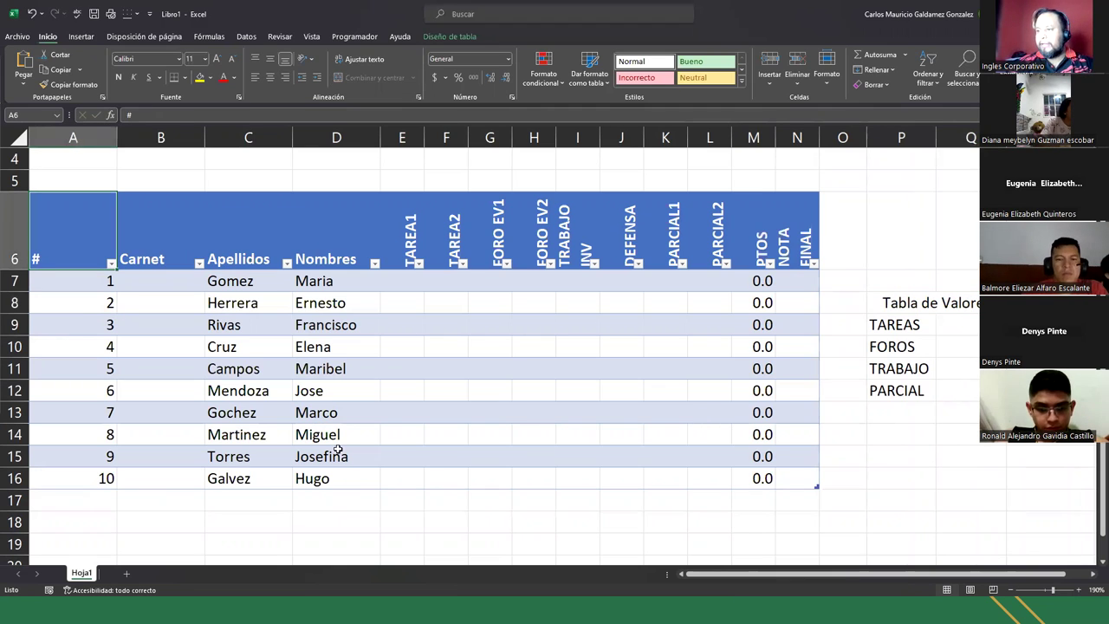
left_click_drag(96, 204, 786, 481)
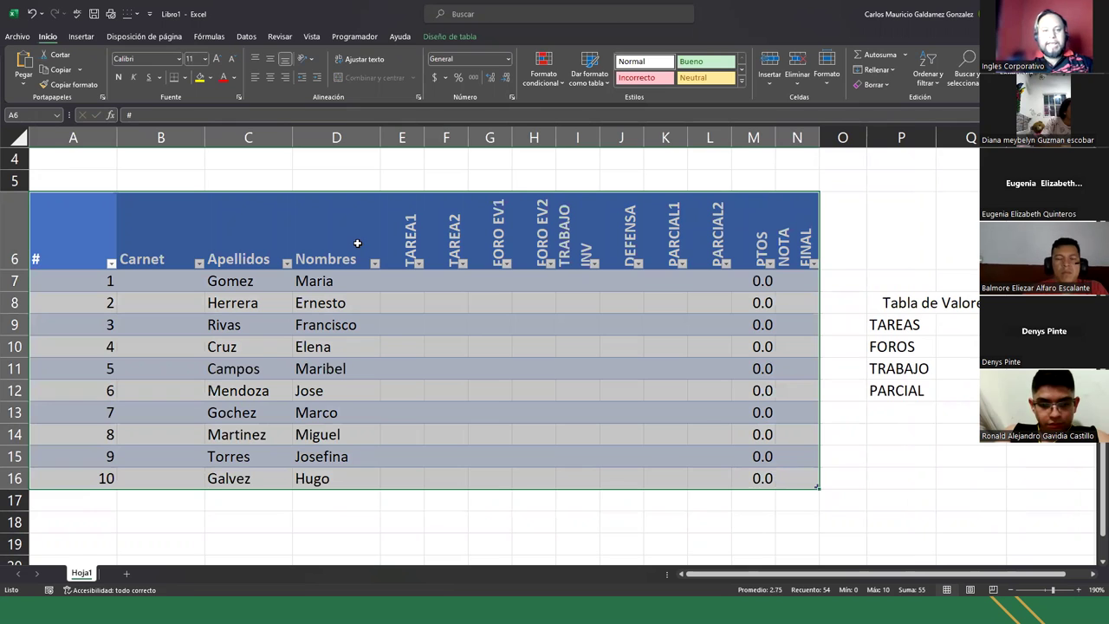
left_click_drag(142, 243, 59, 232)
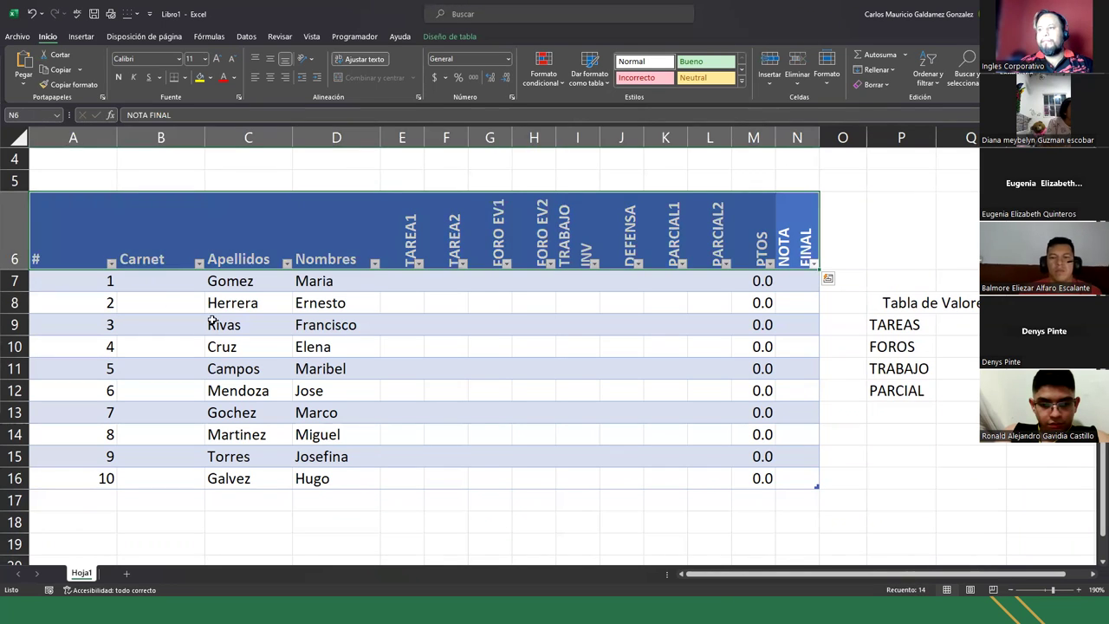
left_click(212, 320)
left_click(144, 280)
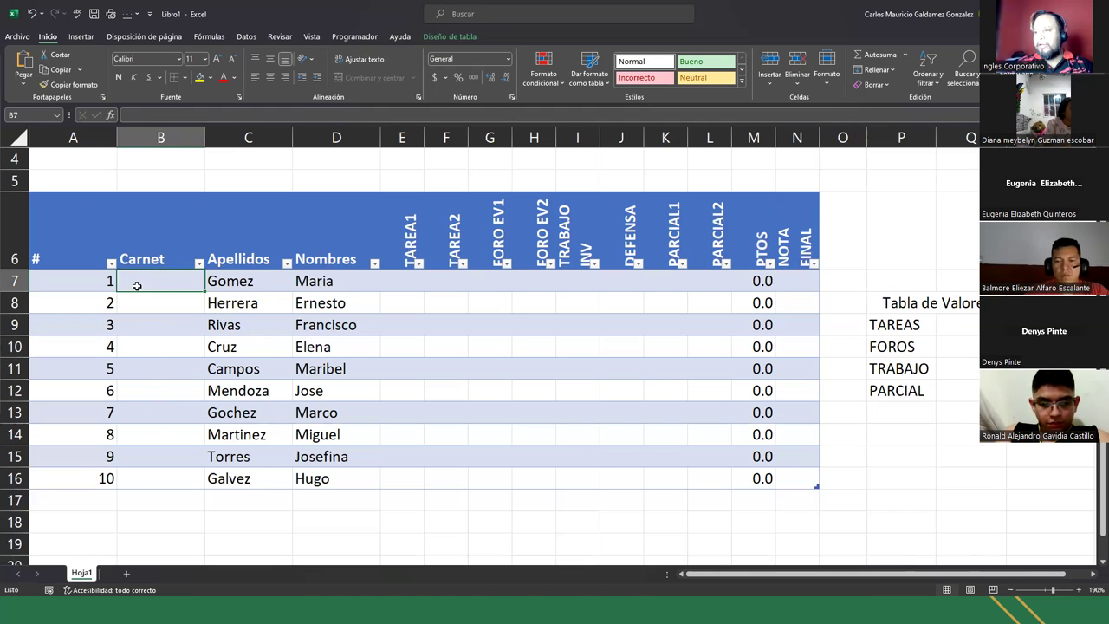
left_click_drag(136, 284, 159, 479)
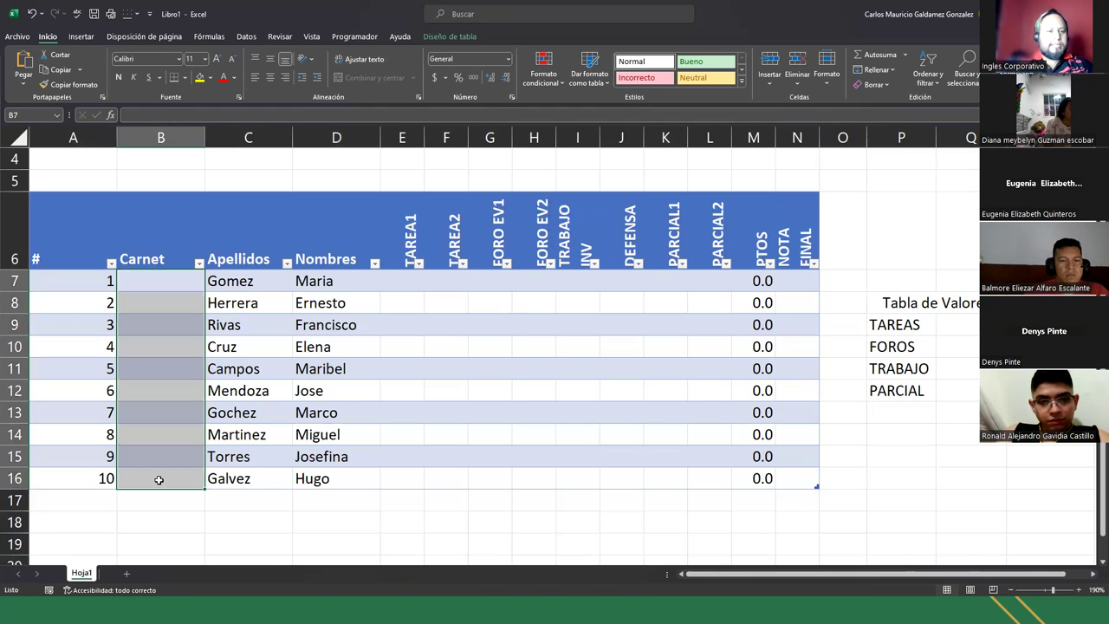
left_click_drag(398, 279, 718, 488)
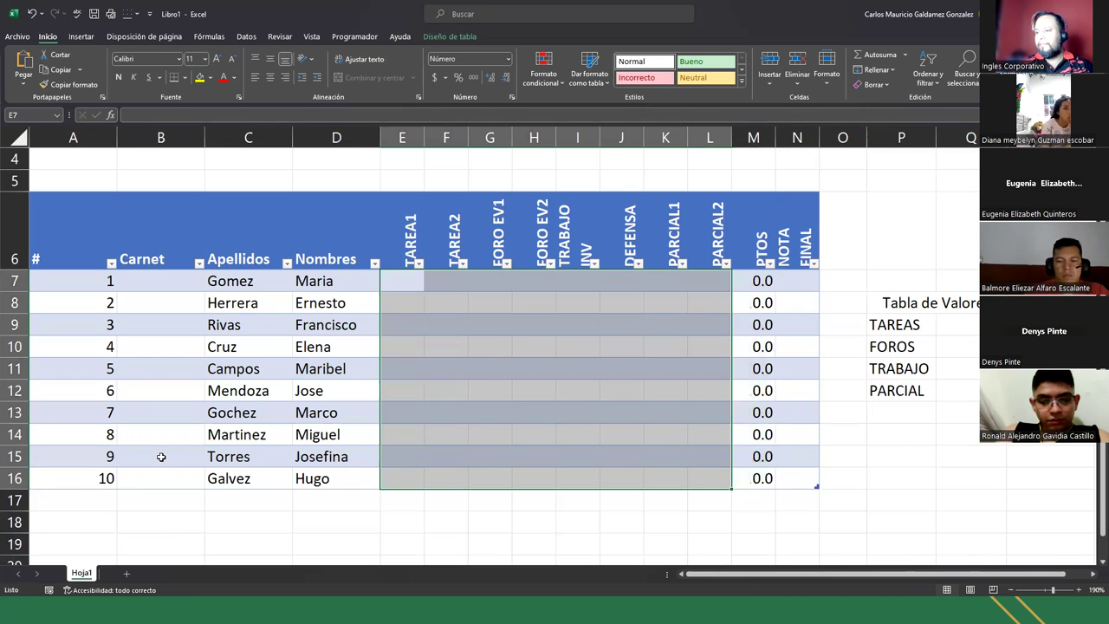
left_click(161, 457)
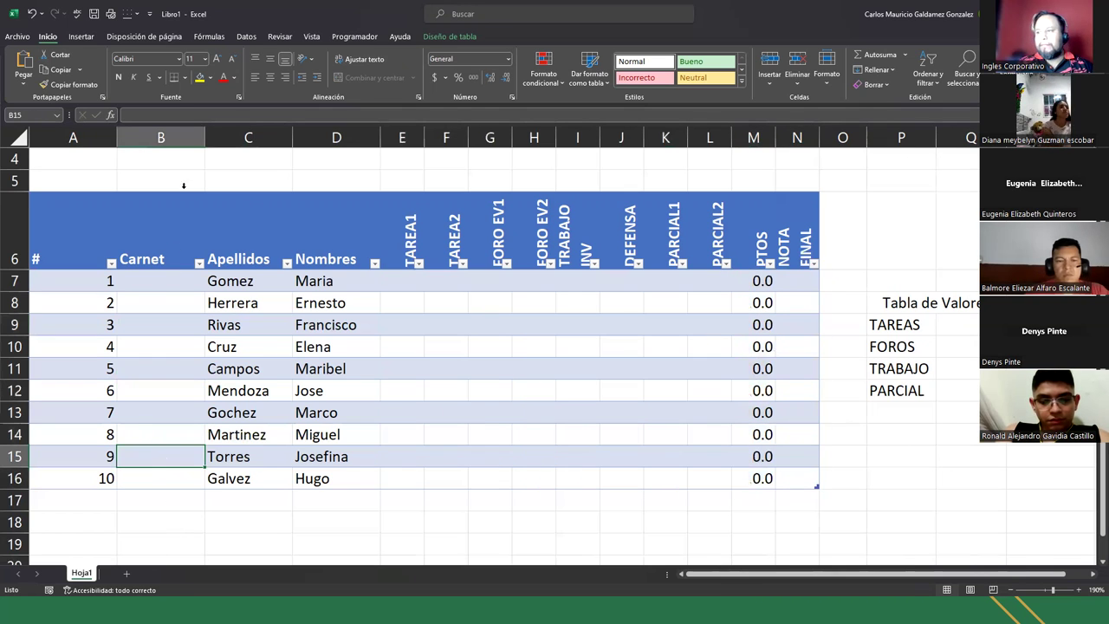
Fit the # column to its contents and widen the Carnet column to about twice its width.
double_click(117, 138)
left_click_drag(150, 134, 247, 154)
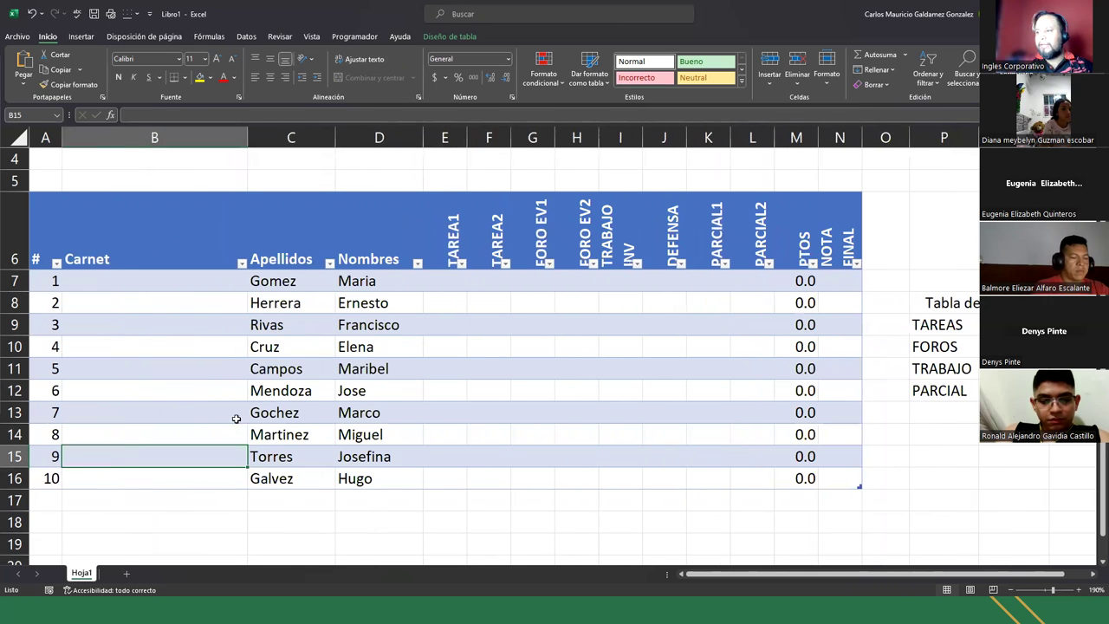
left_click(105, 288)
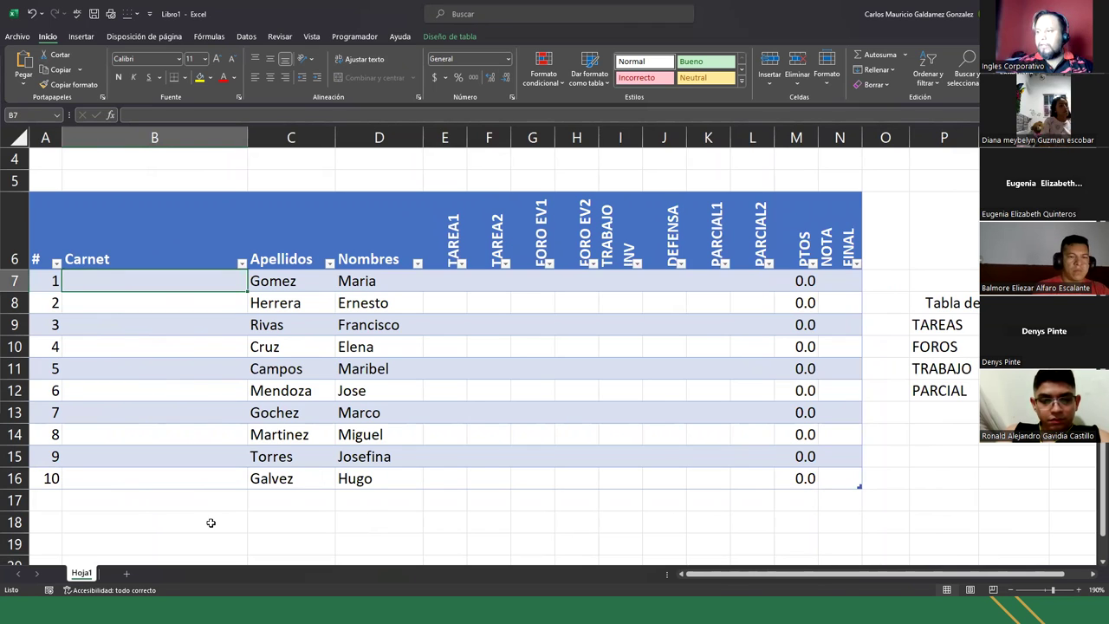
Begin a formula in the first Carnet cell, B7, with CONCATENAR nested inside MAYUSC.
type("=")
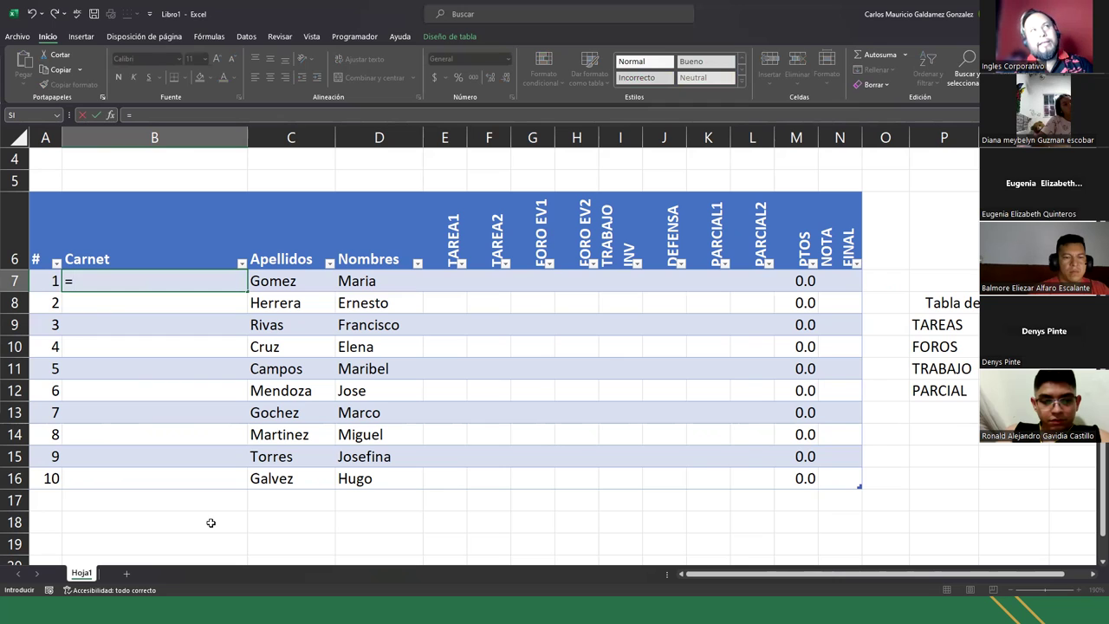
type("mayu")
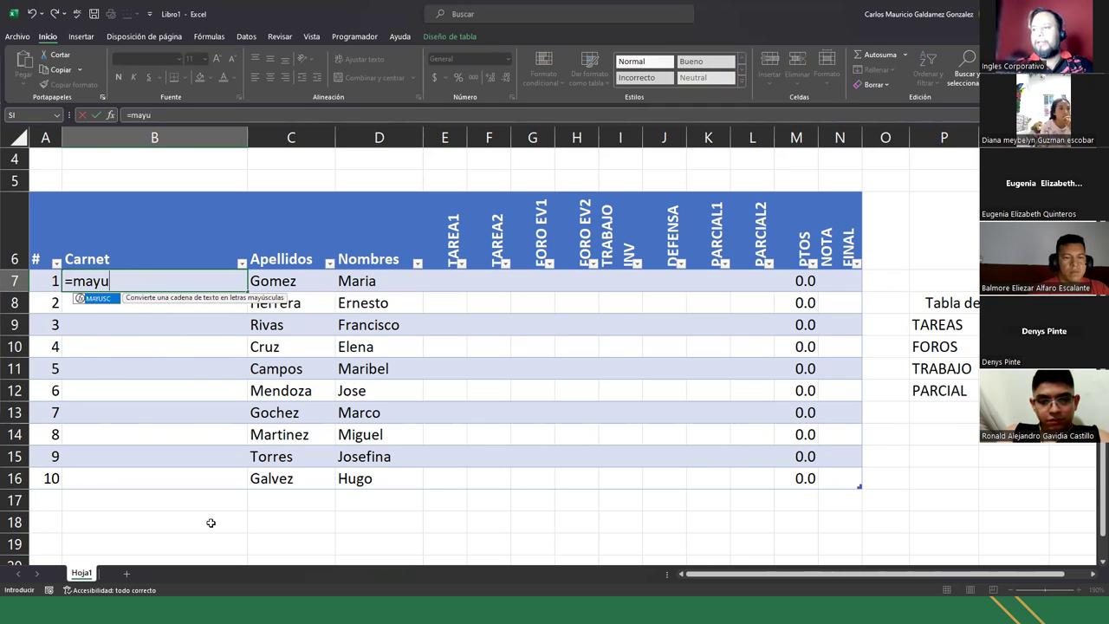
key("Tab")
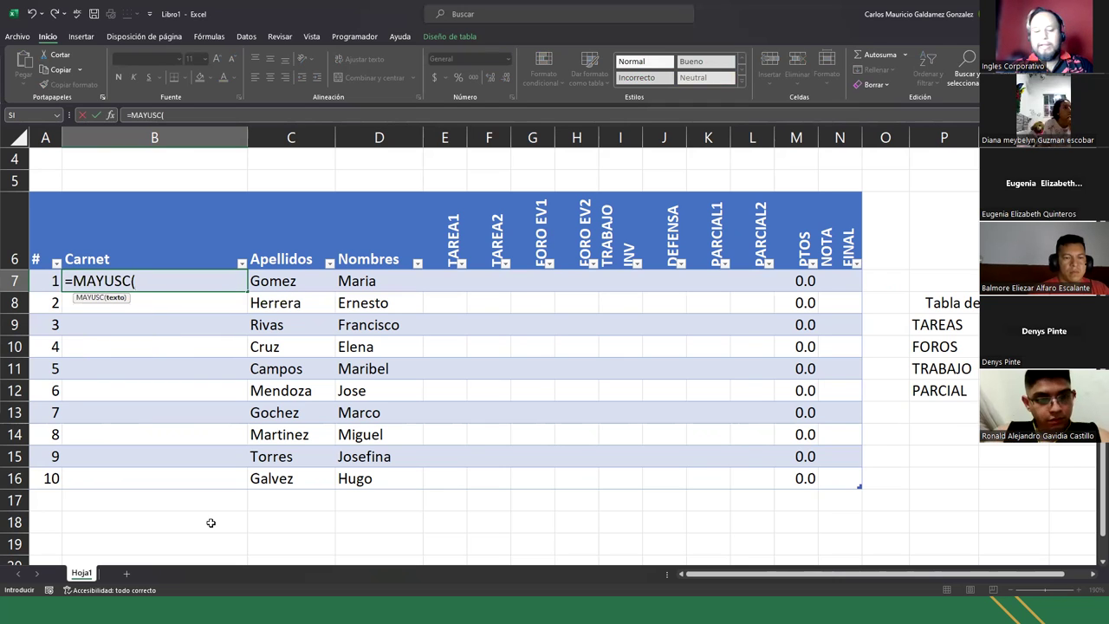
type("con")
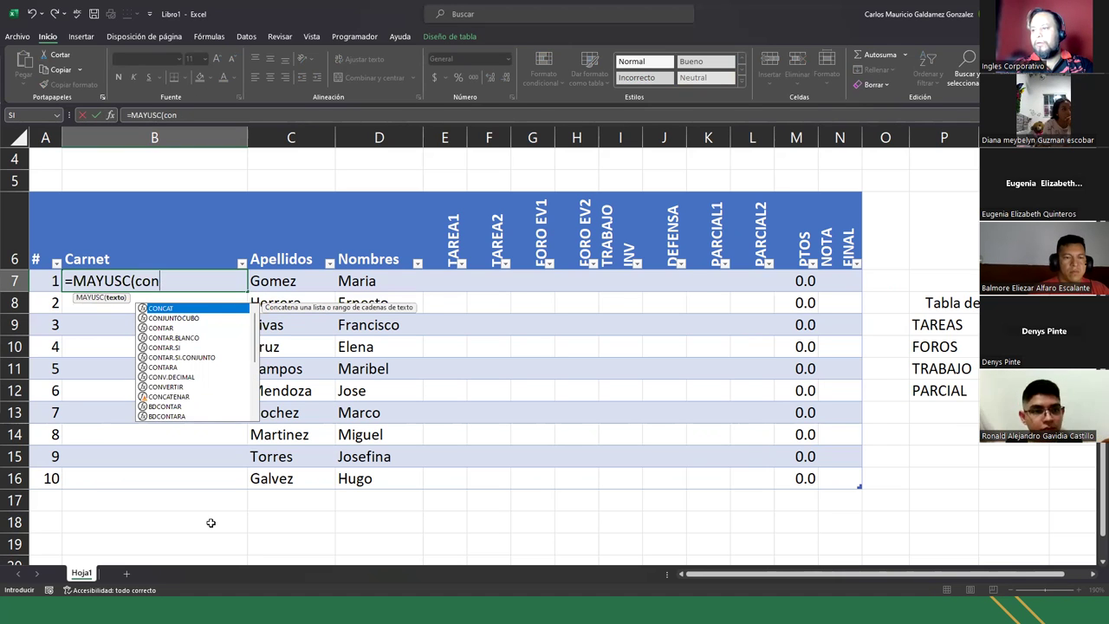
type("cate")
key("Tab")
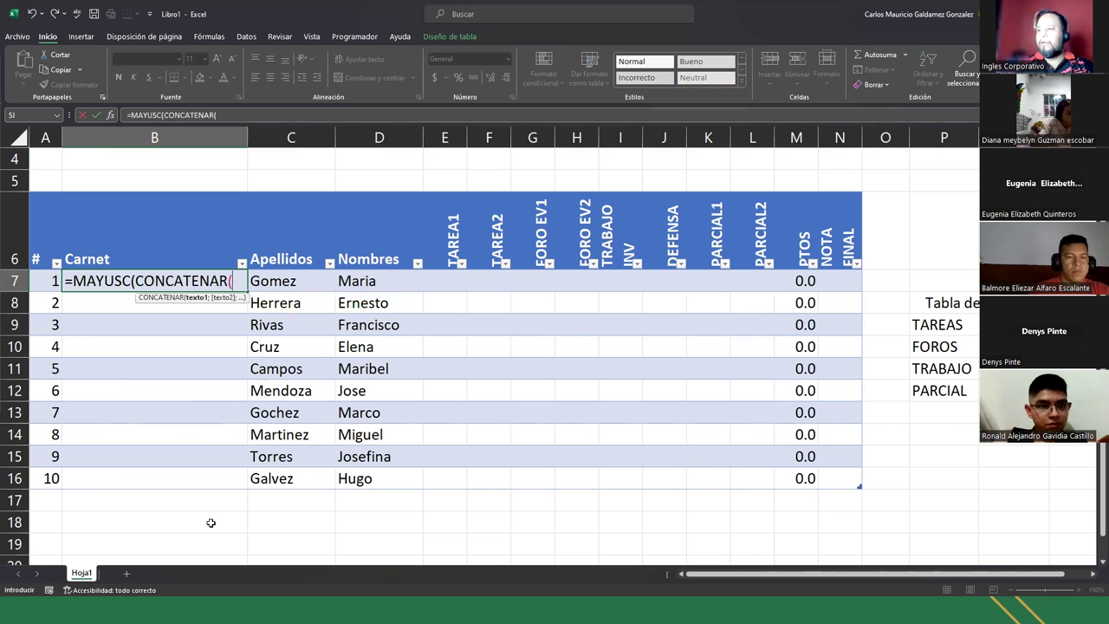
Add IZQUIERDA of the row's Apellidos with 1 character as the first text of CONCATENAR.
type("izqu")
key("Tab")
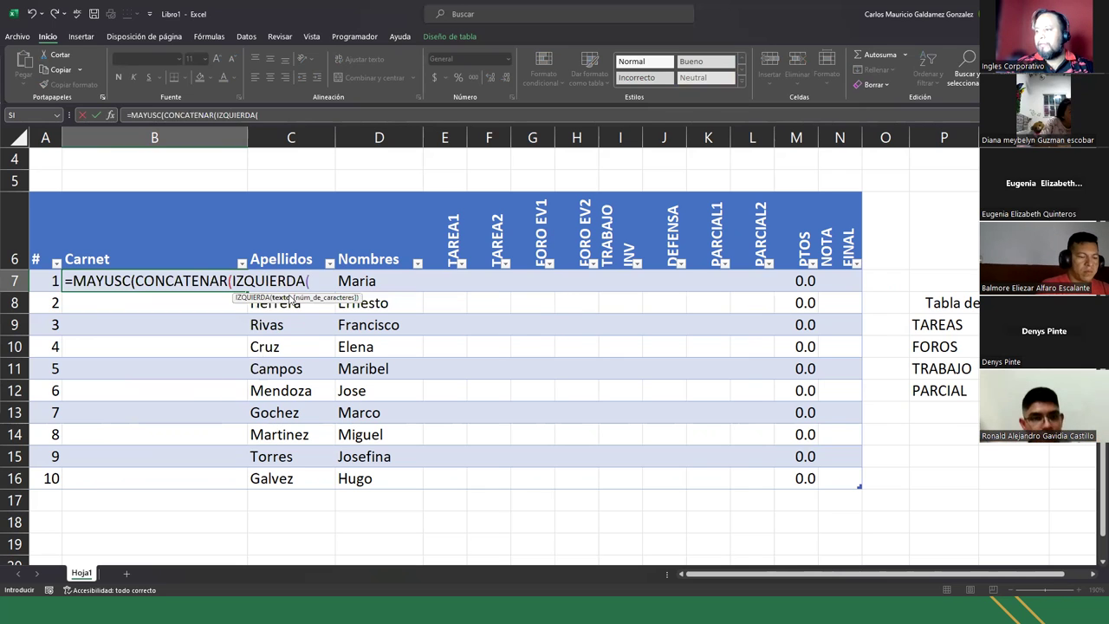
left_click(345, 282)
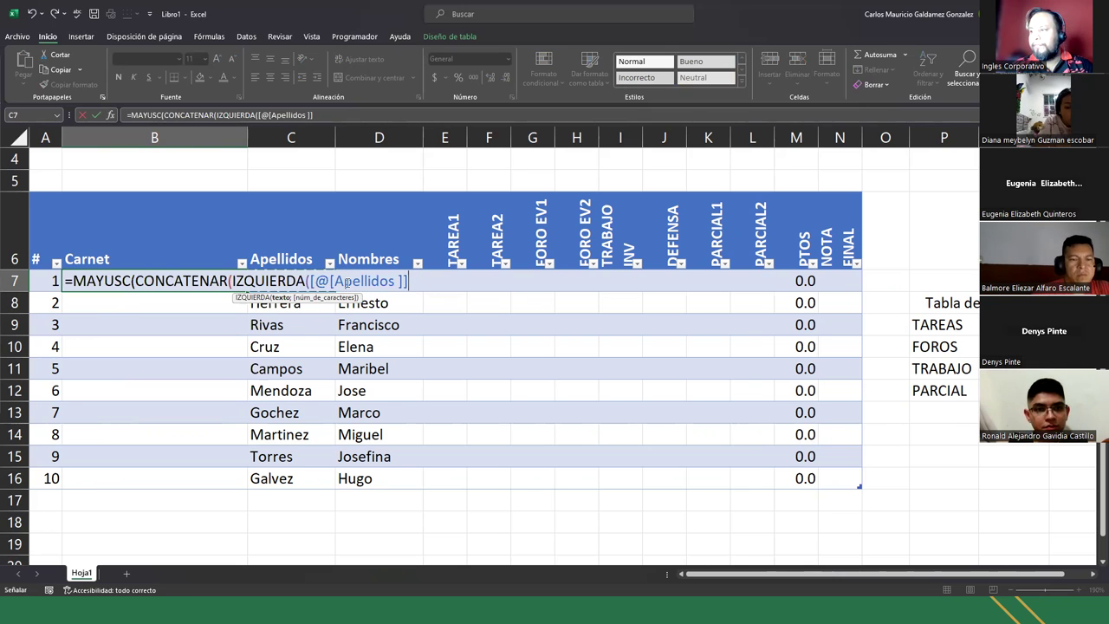
type(";1")
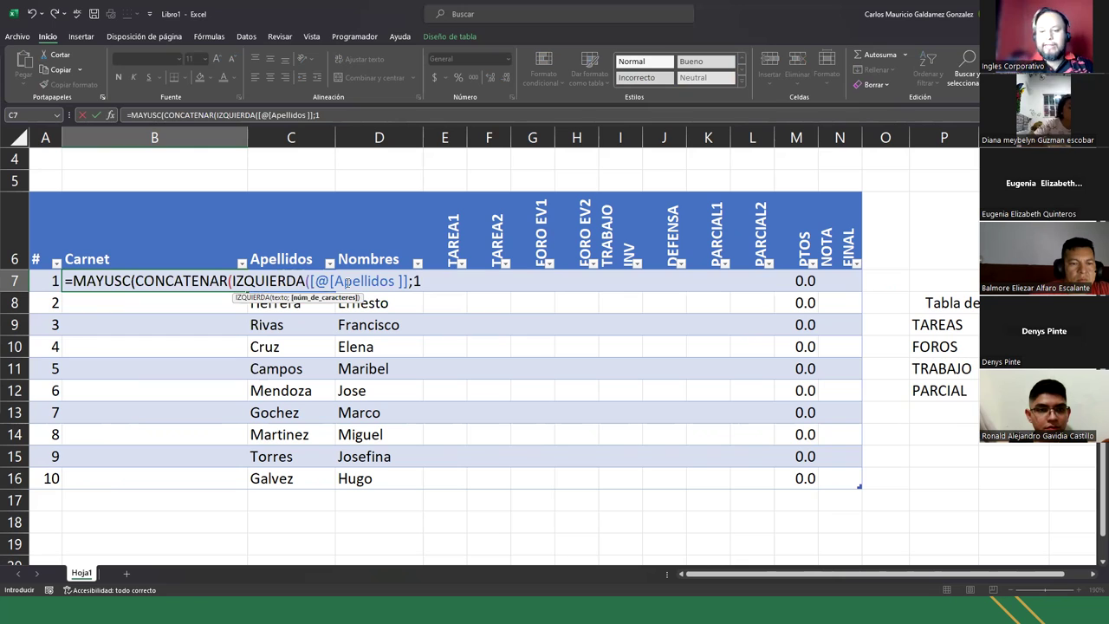
type(")")
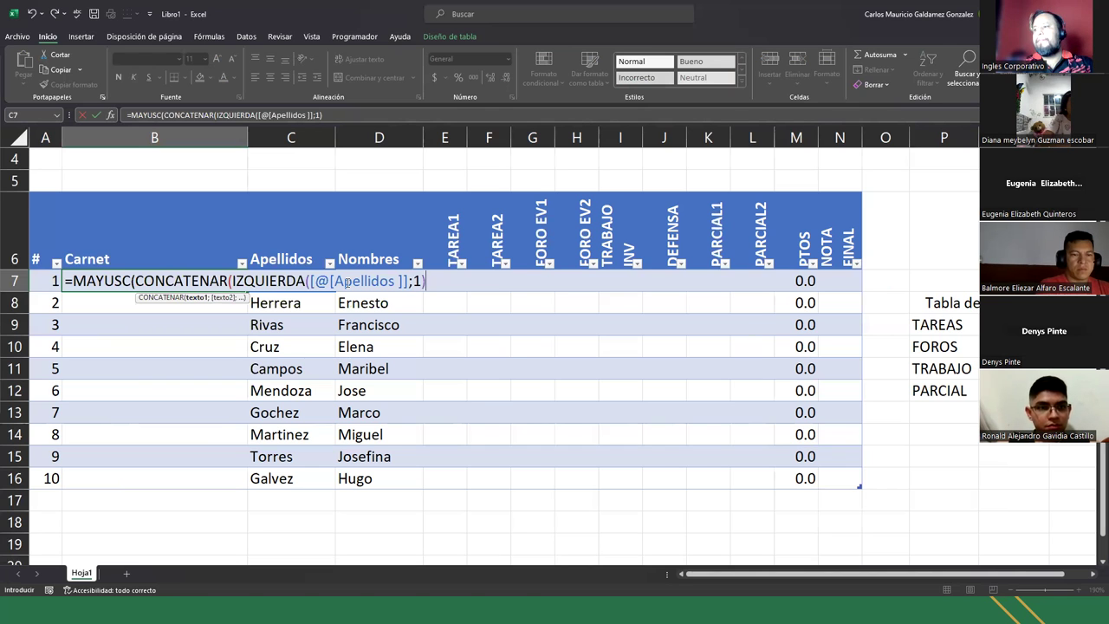
scroll(346, 282, "down", 5)
scroll(255, 270, "up", 6)
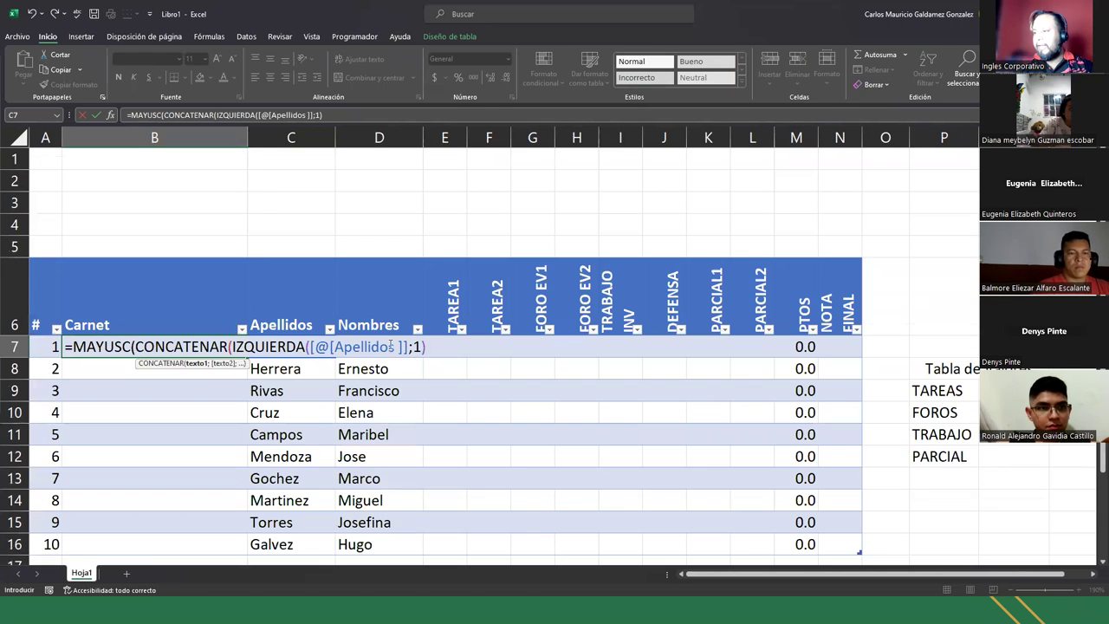
Duplicate the IZQUIERDA expression as the second text of CONCATENAR, separated by a semicolon.
left_click_drag(232, 346, 426, 346)
key("ctrl+c")
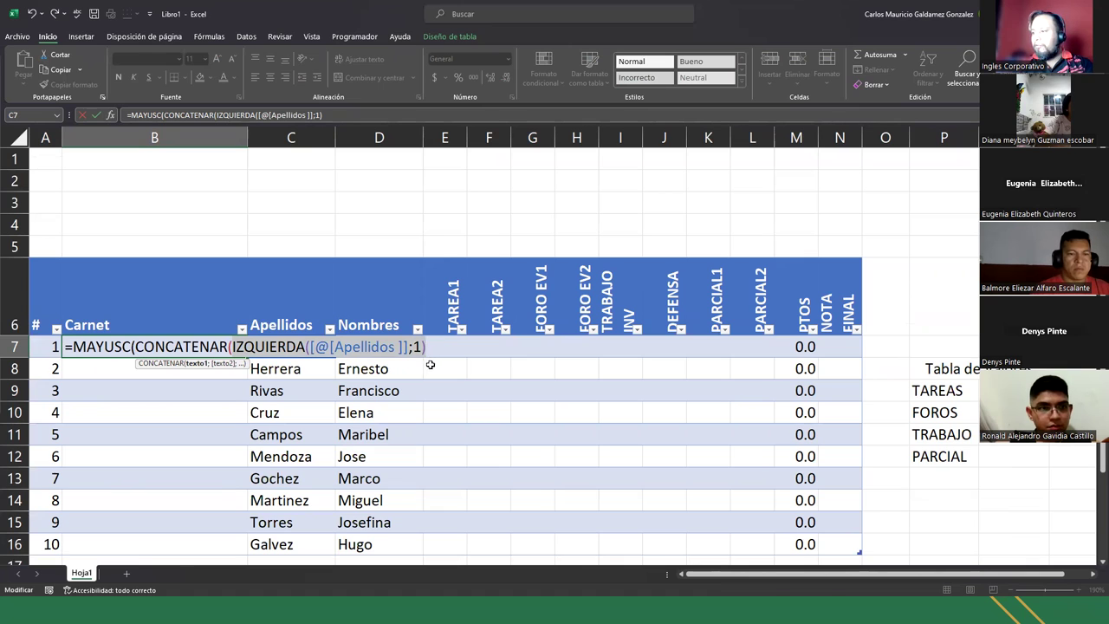
left_click(430, 347)
type(";")
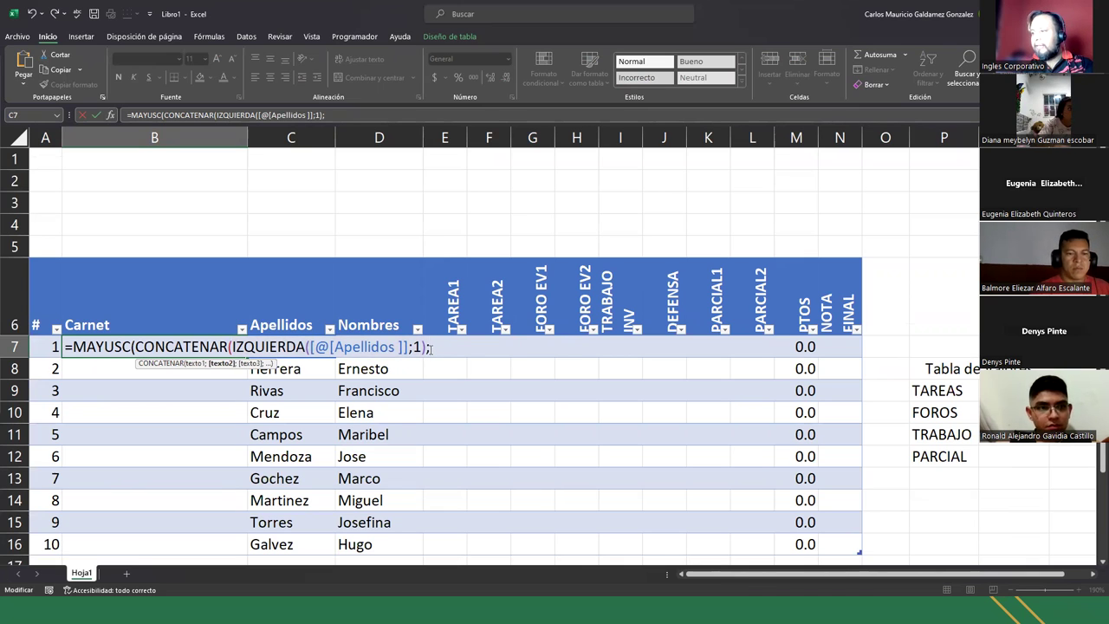
key("ctrl+v")
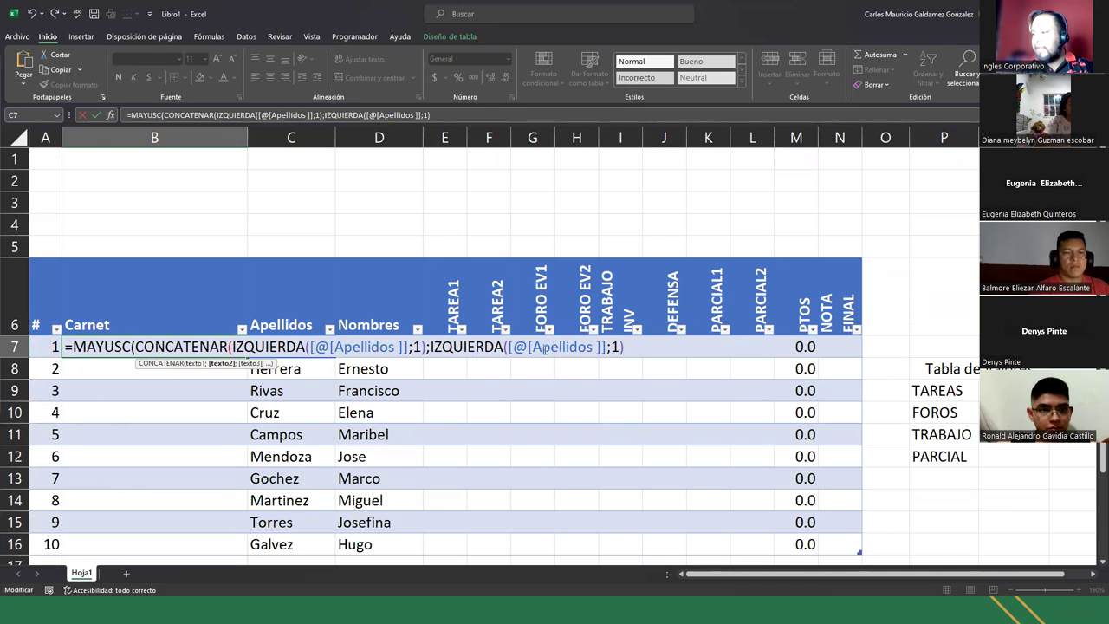
Change the column reference in the second IZQUIERDA from Apellidos to Nombres.
key("Left")
key("Left")
key("Left")
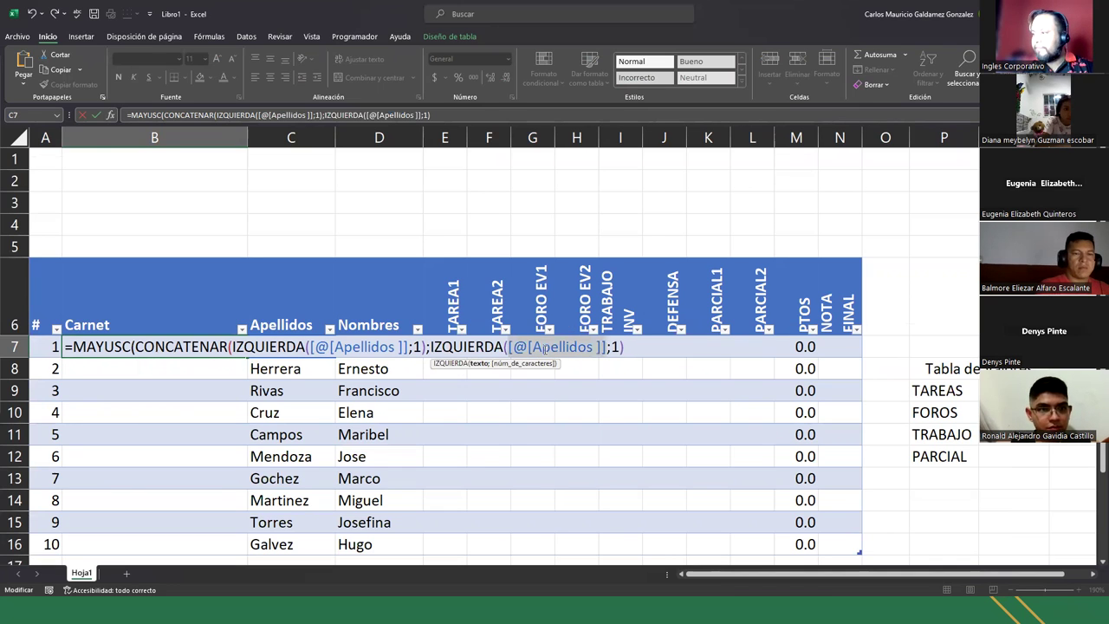
left_click_drag(534, 346, 600, 346)
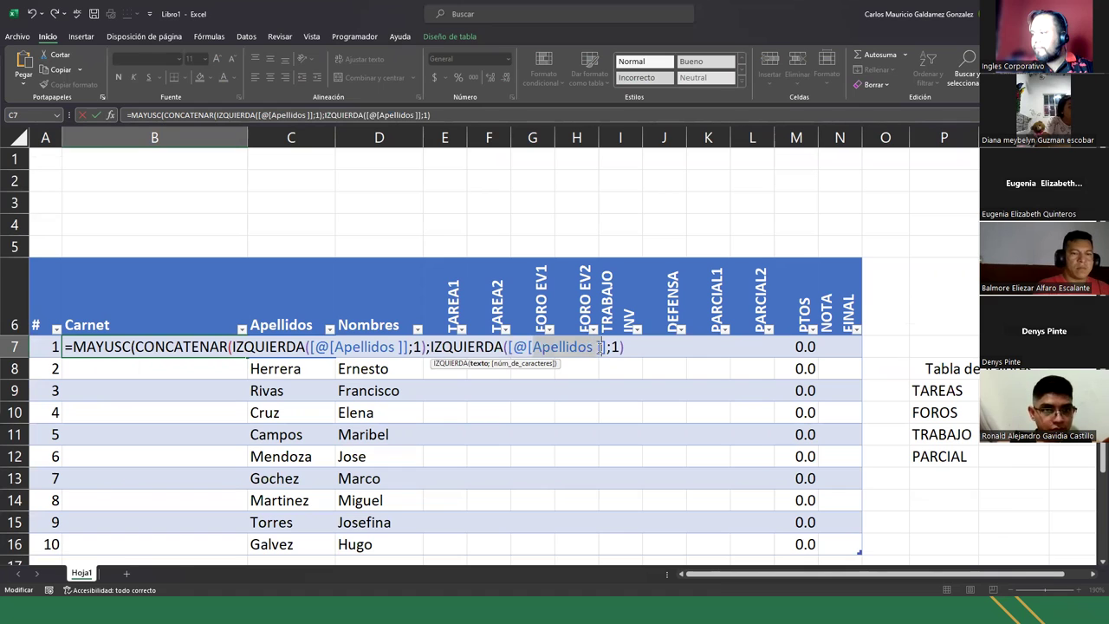
key("BackSpace")
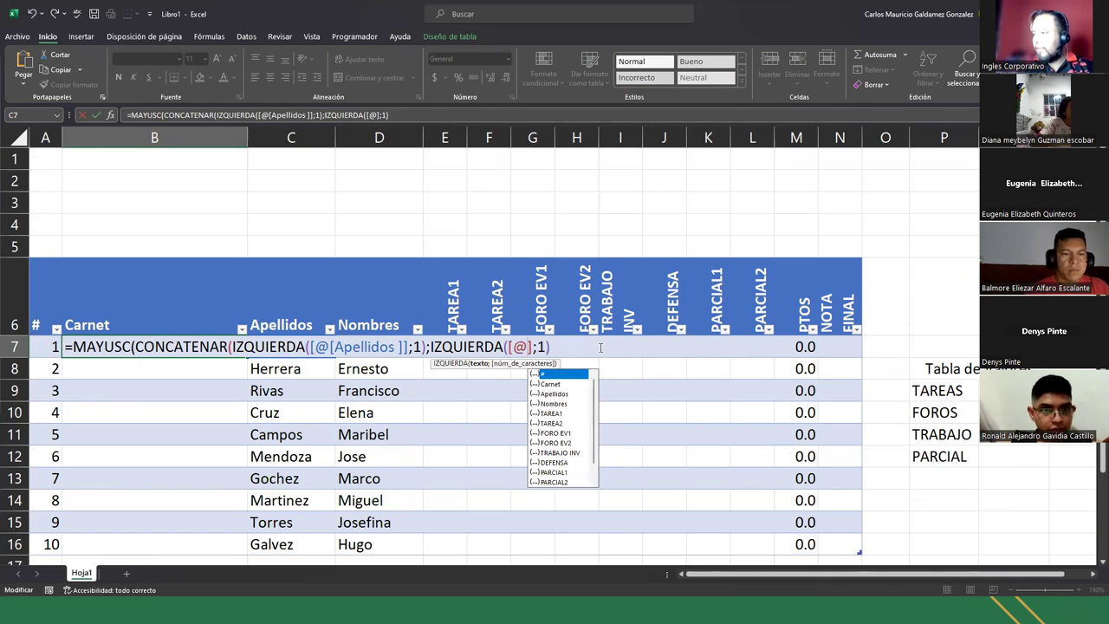
key("Down")
key("Down")
key("Down")
key("Tab")
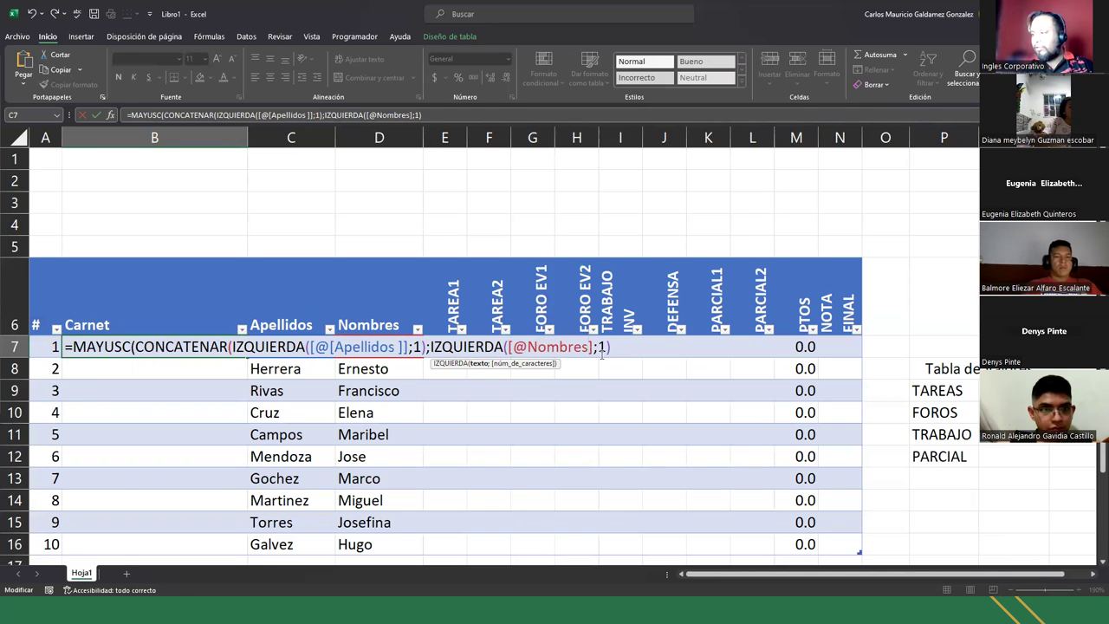
Add ALEATORIO.ENTRE(10000;99999) as the third text, close all the parentheses and enter the Carnet formula.
left_click(614, 347)
type(";ale")
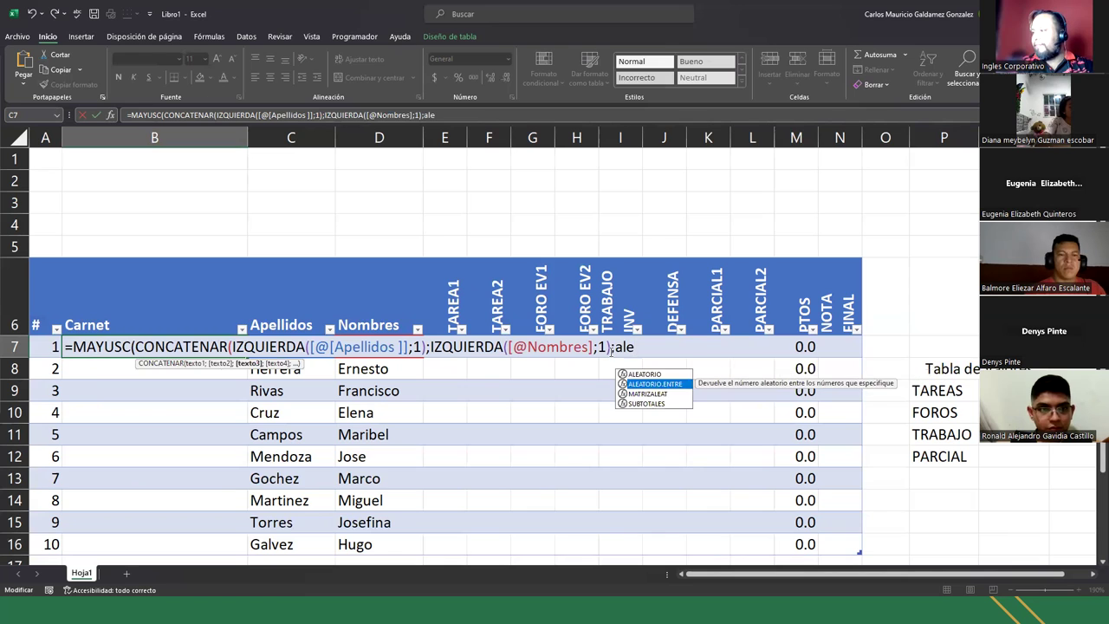
key("Tab")
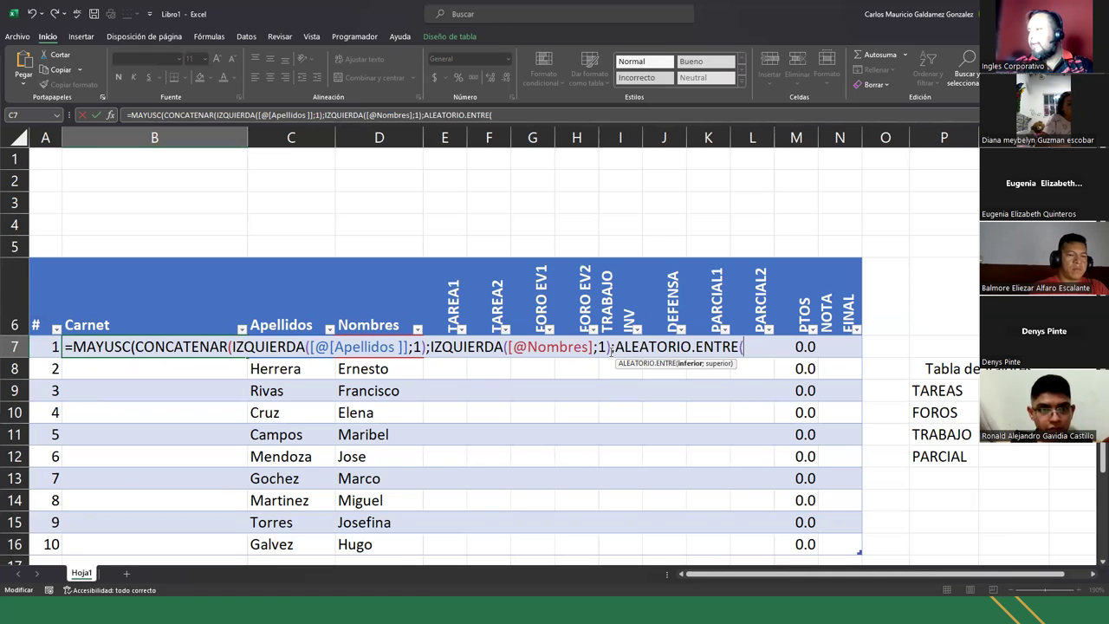
type("1000")
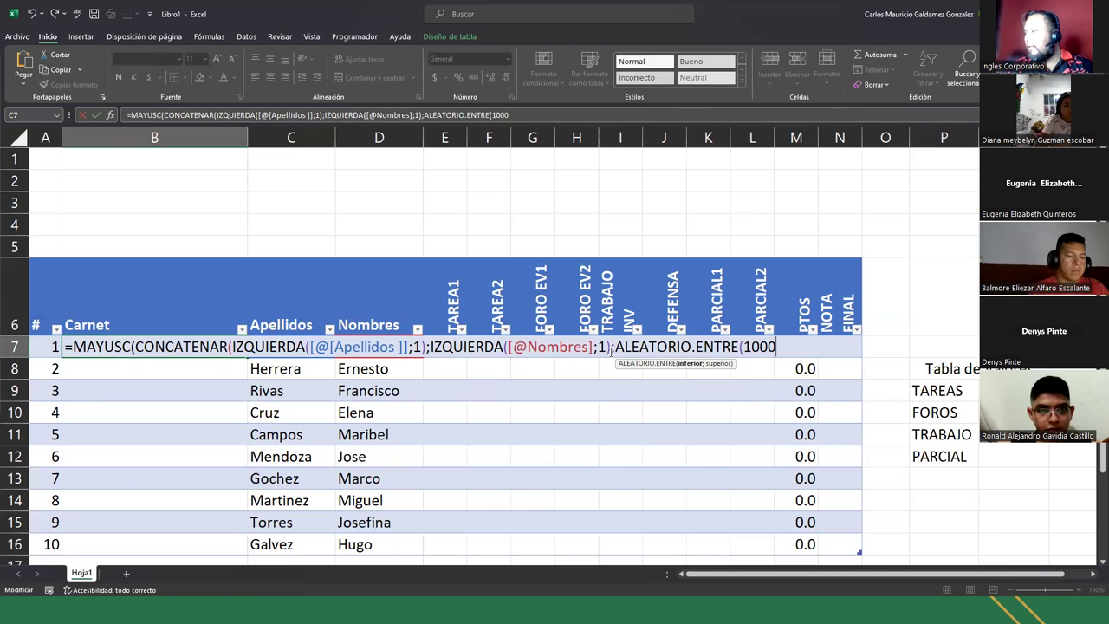
type("0;")
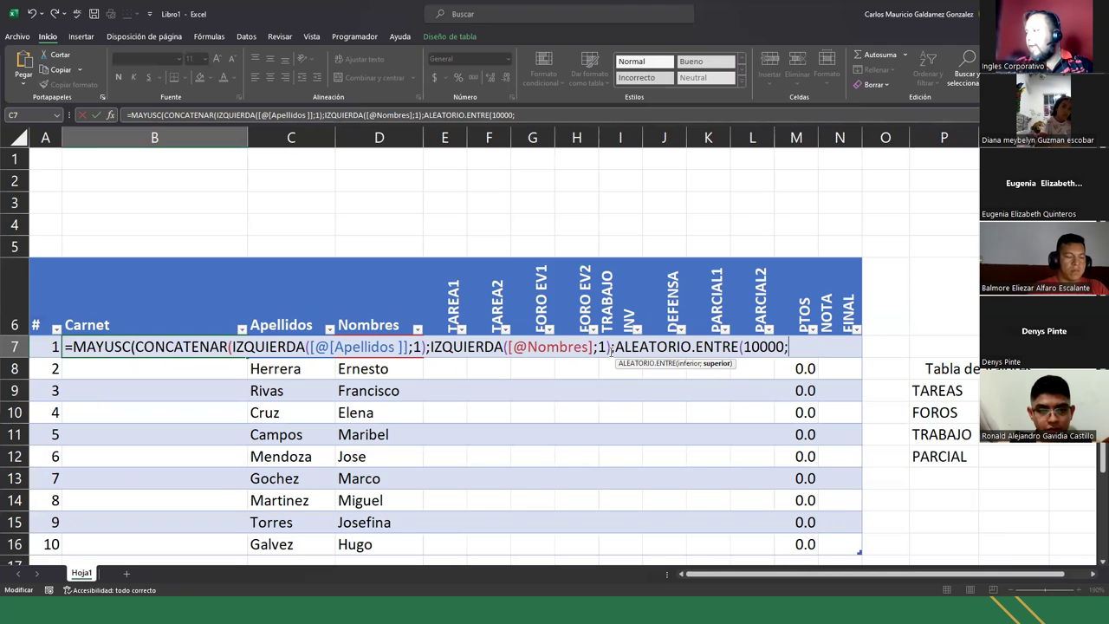
type("99999)")
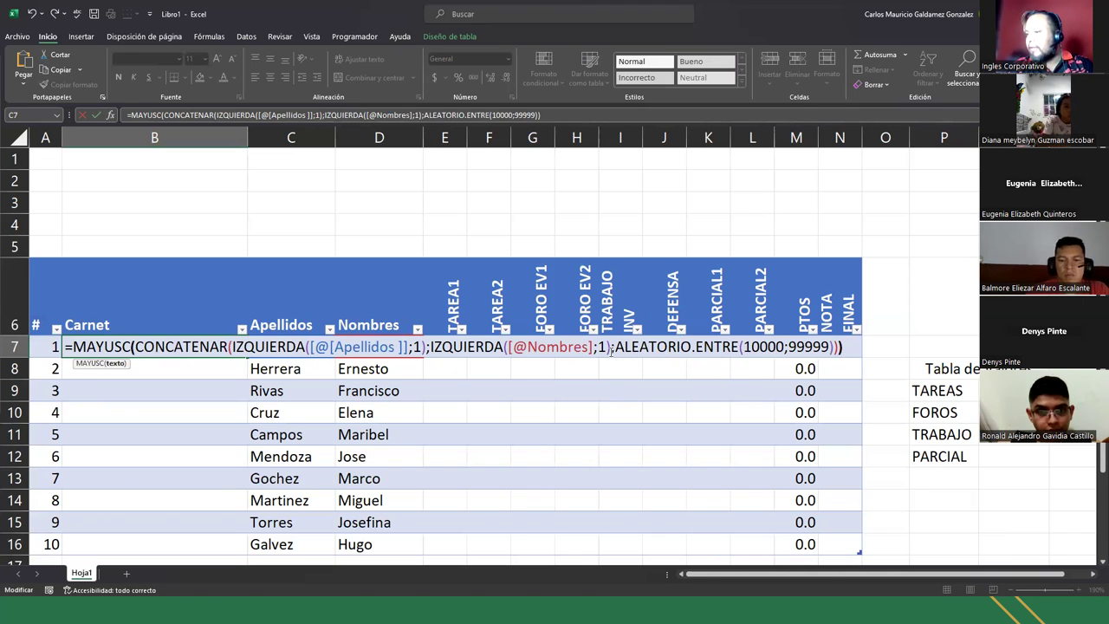
key("Return")
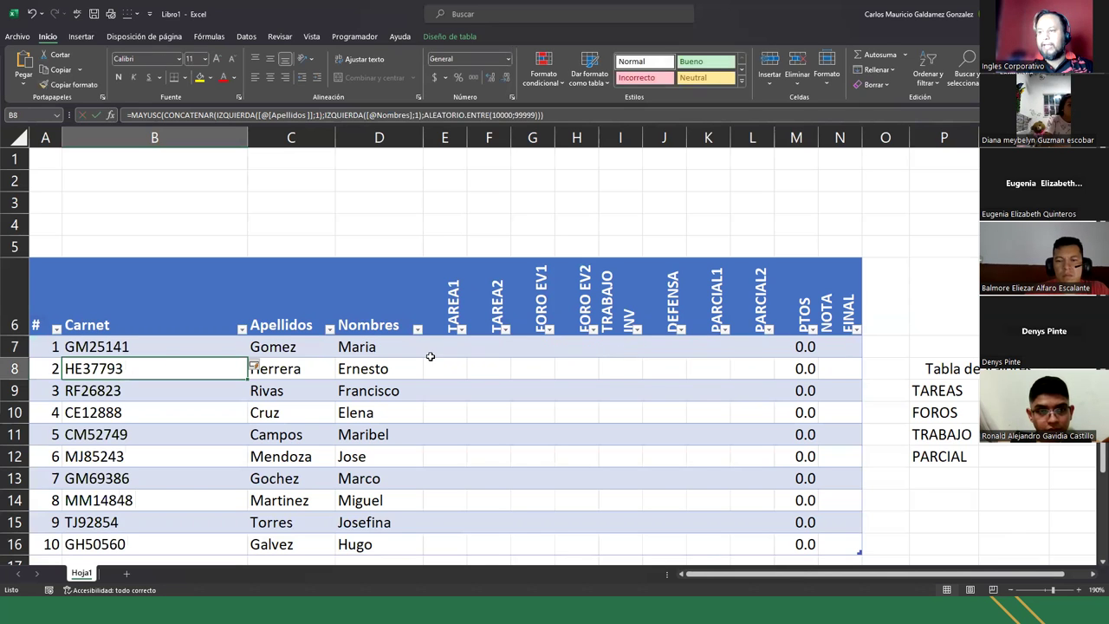
Fit the Carnet column to its contents and check the generated codes against the Apellidos and Nombres cells.
double_click(247, 141)
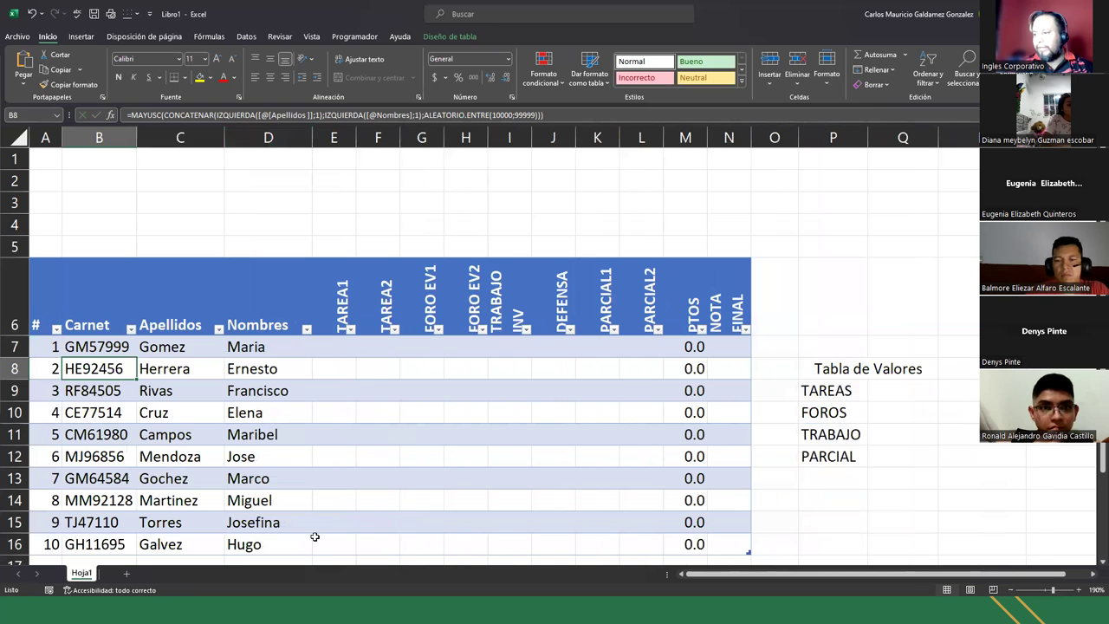
scroll(1092, 570, "down", 2)
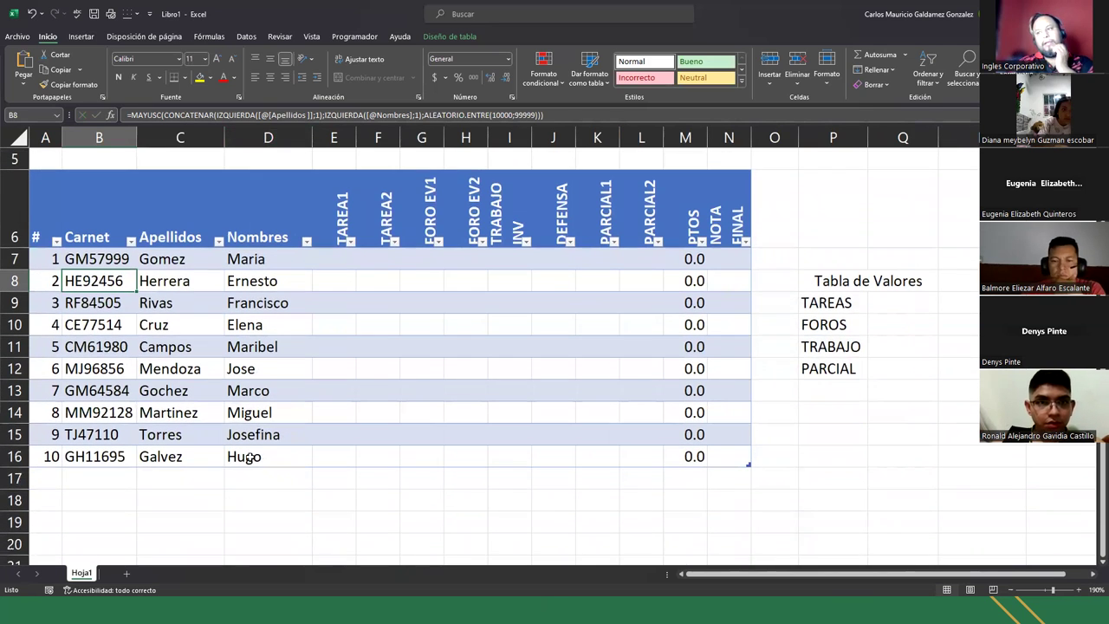
left_click(153, 261)
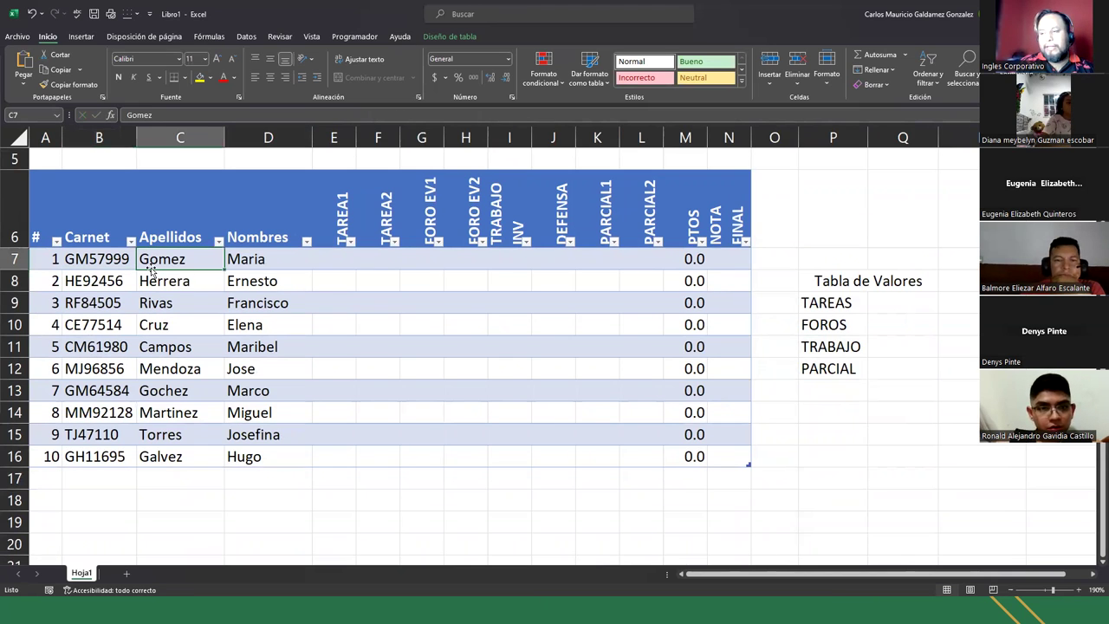
double_click(235, 264)
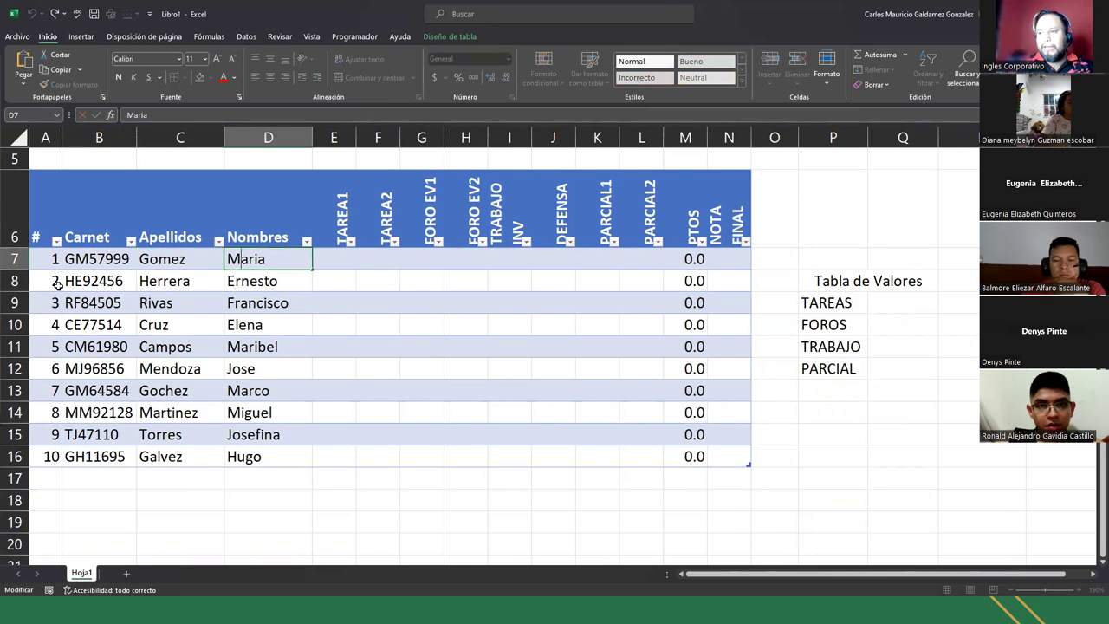
left_click(94, 262)
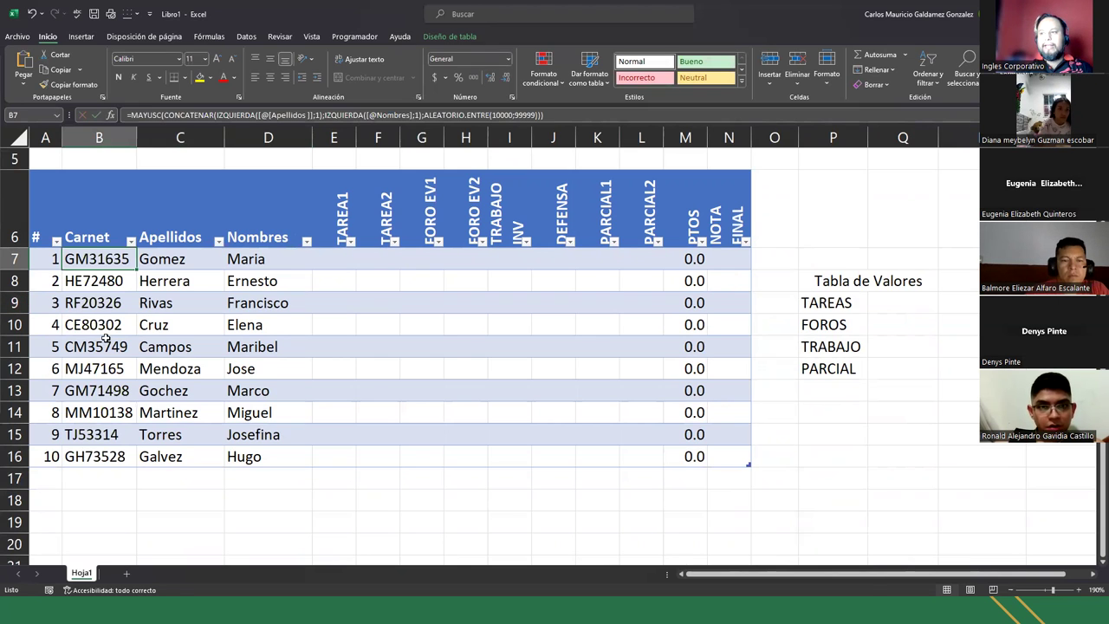
left_click_drag(101, 259, 102, 463)
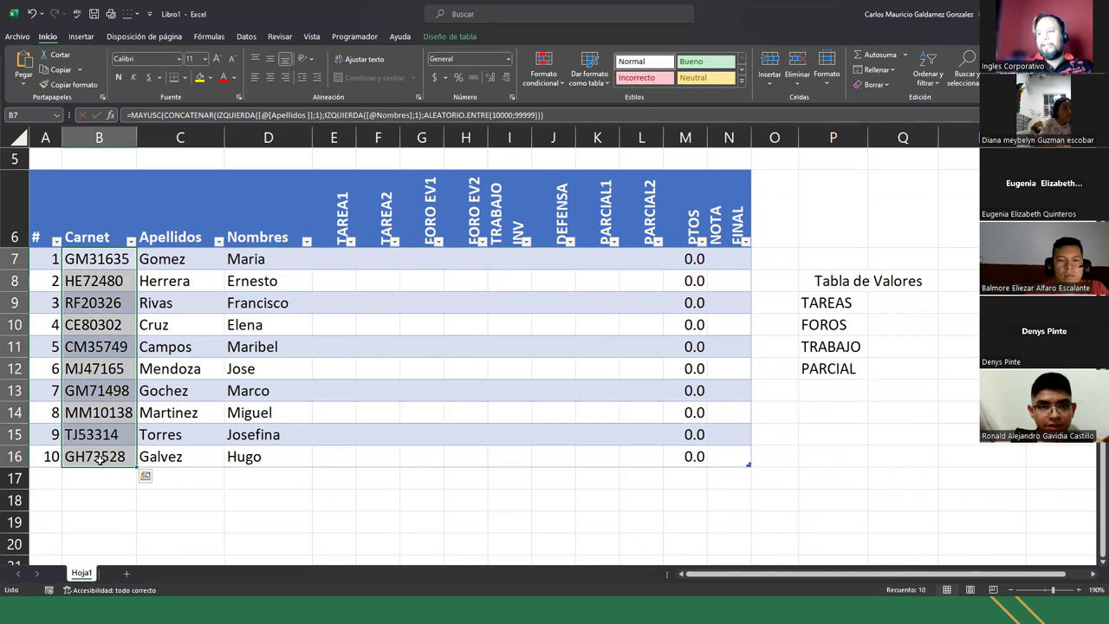
Copy the full formula text from the first Carnet cell, B7, leaving the cell unchanged.
left_click(77, 267)
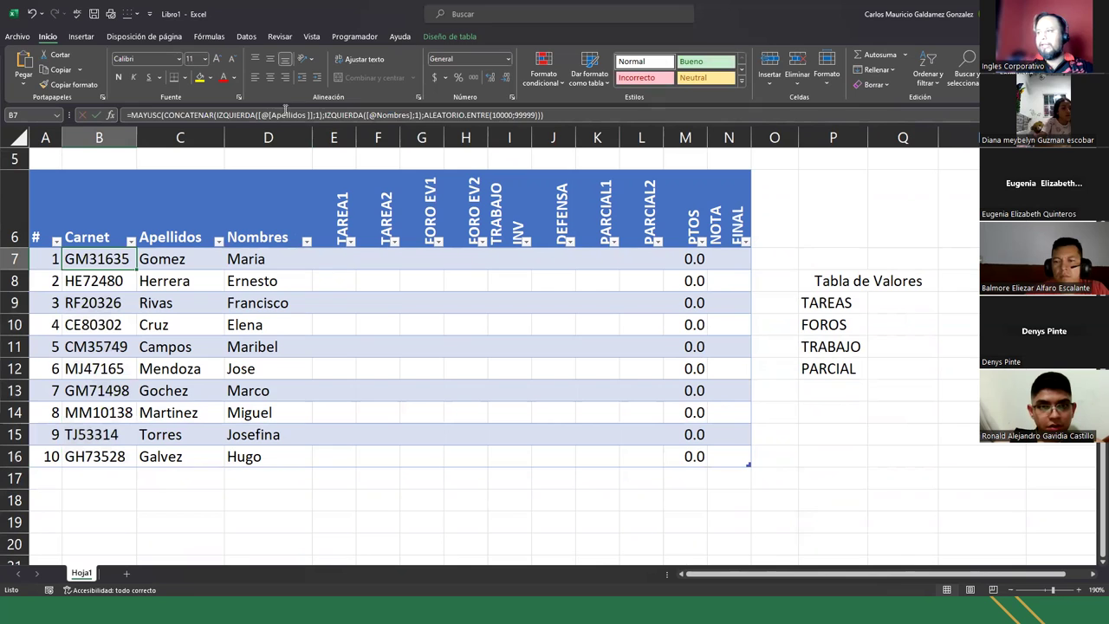
left_click(328, 116)
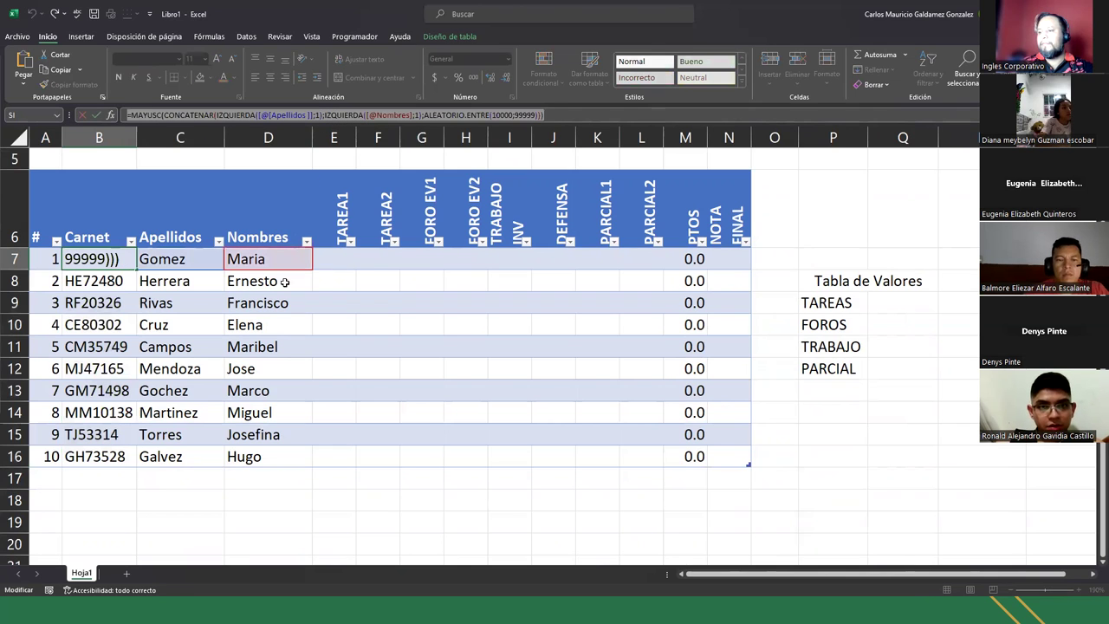
left_click(98, 503)
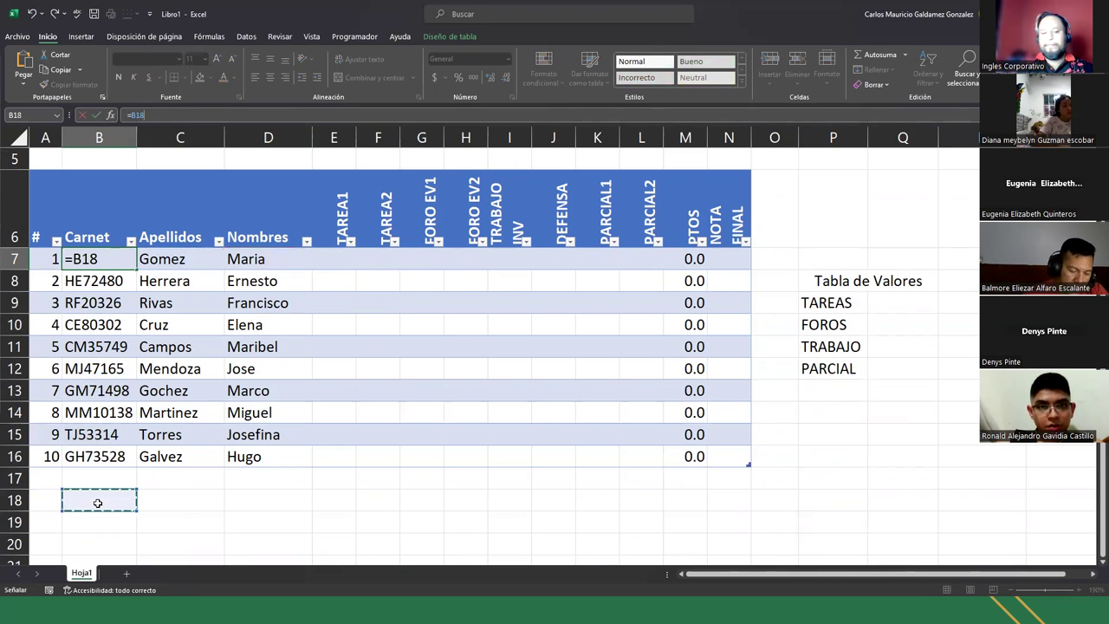
key("Escape")
key("F2")
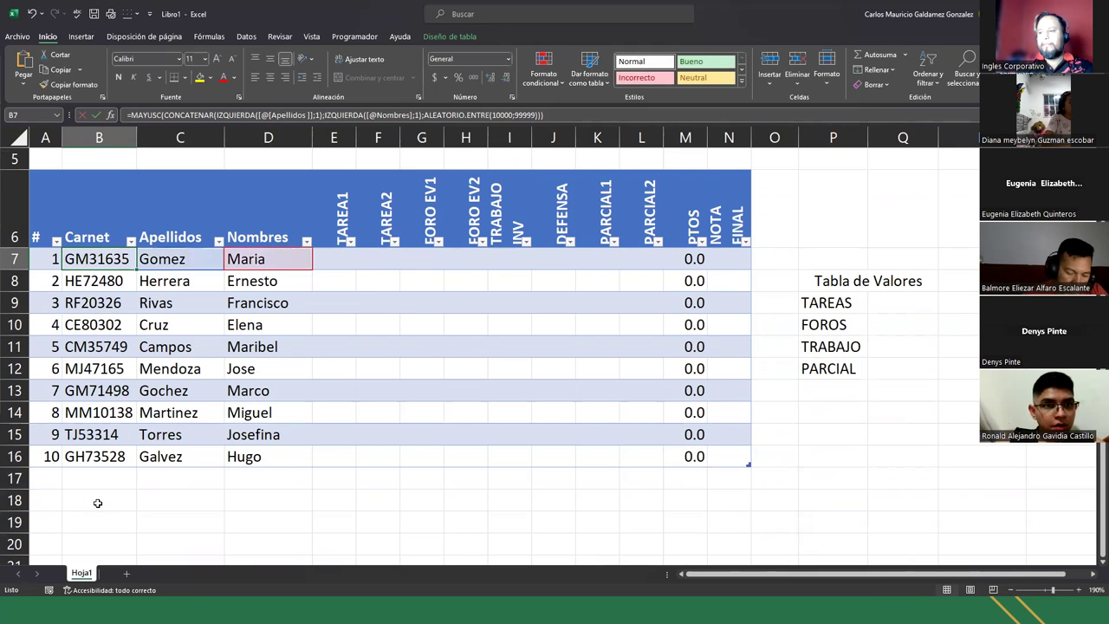
Paste the copied Carnet formula into B18 and enclose it in double quotation marks to keep it as plain text.
left_click(98, 503)
key("F2")
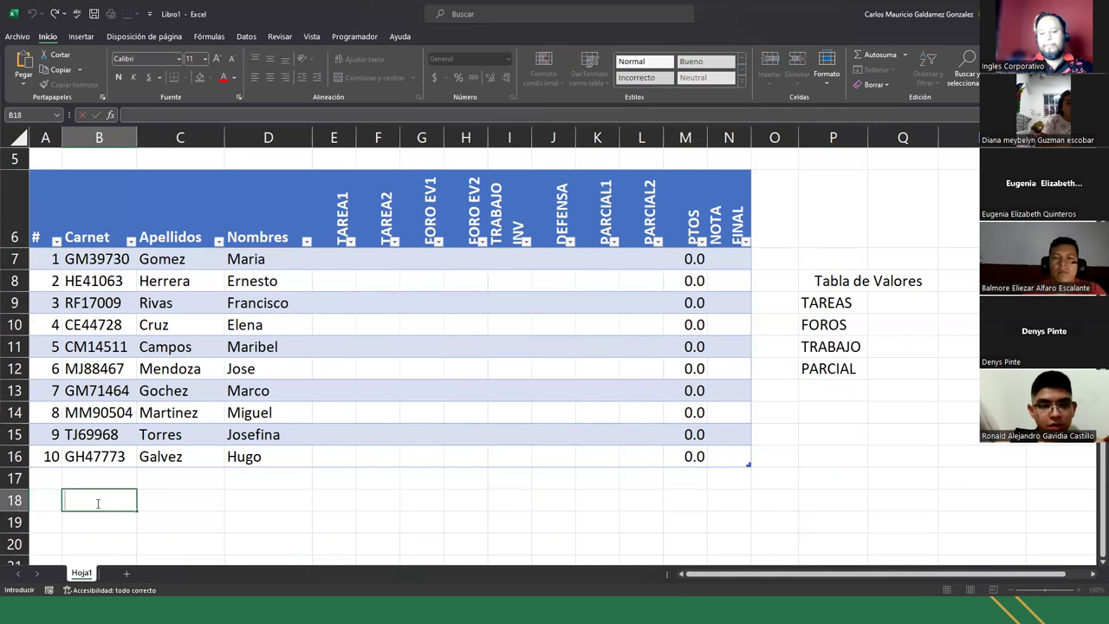
type("=MAYUSC(CONCATENAR(IZQUIERDA([@[Apellidos ]];1);IZQUIERDA([@Nombres];1);ALEATORIO.ENTRE(10000;99999)))")
left_click(67, 501)
type("\"")
key("End")
type("\"")
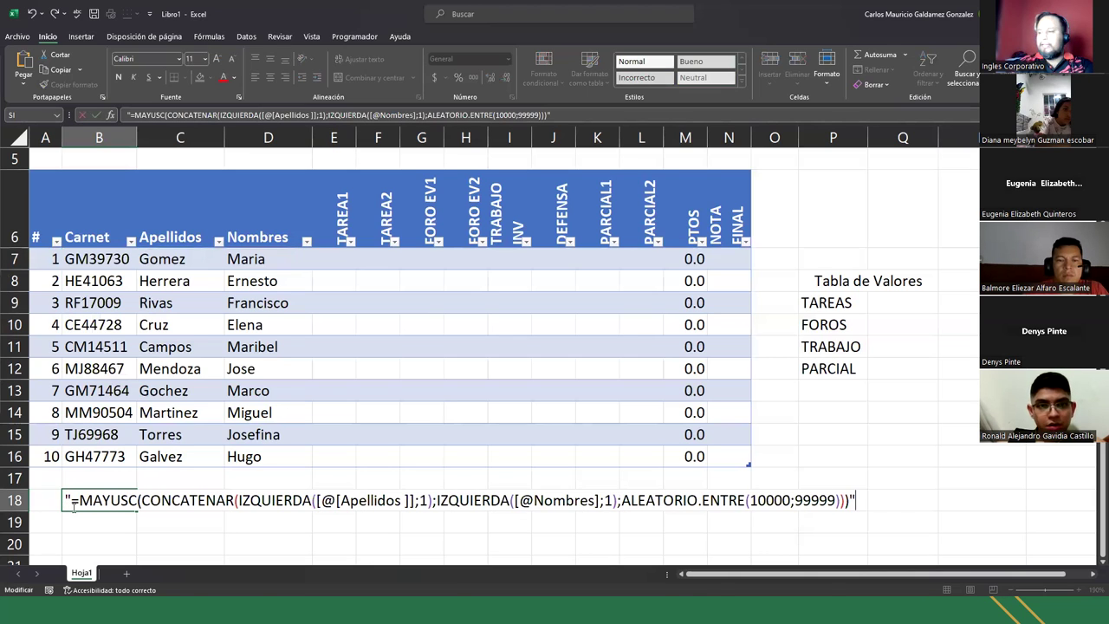
key("Return")
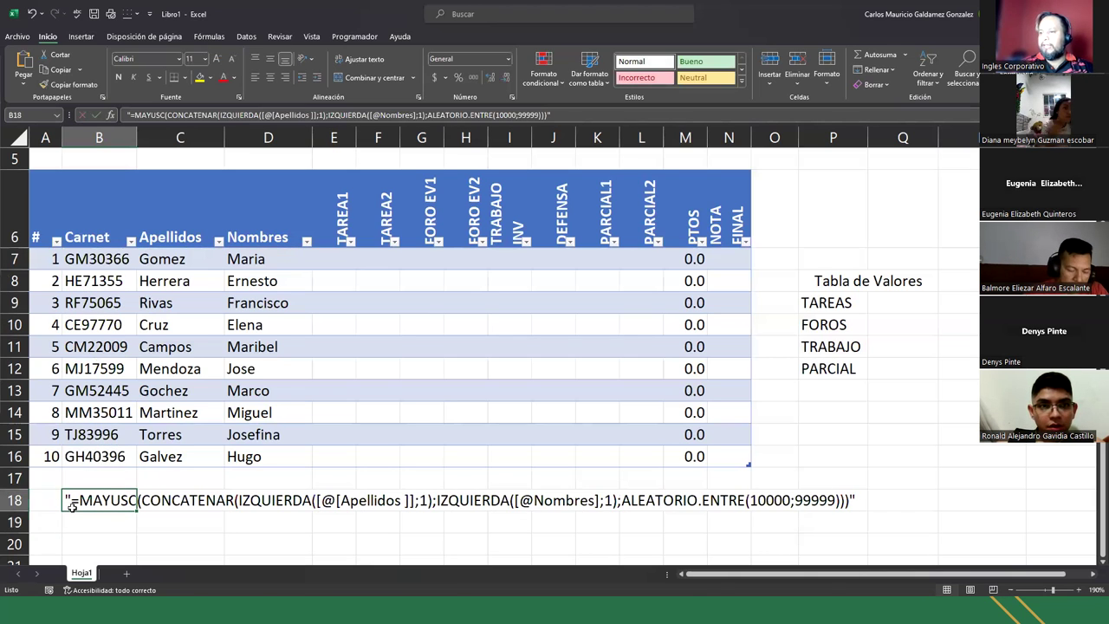
Copy the Carnet codes in B7:B16 and paste them back in place as values, replacing the formulas.
left_click(88, 264)
left_click_drag(89, 268, 104, 461)
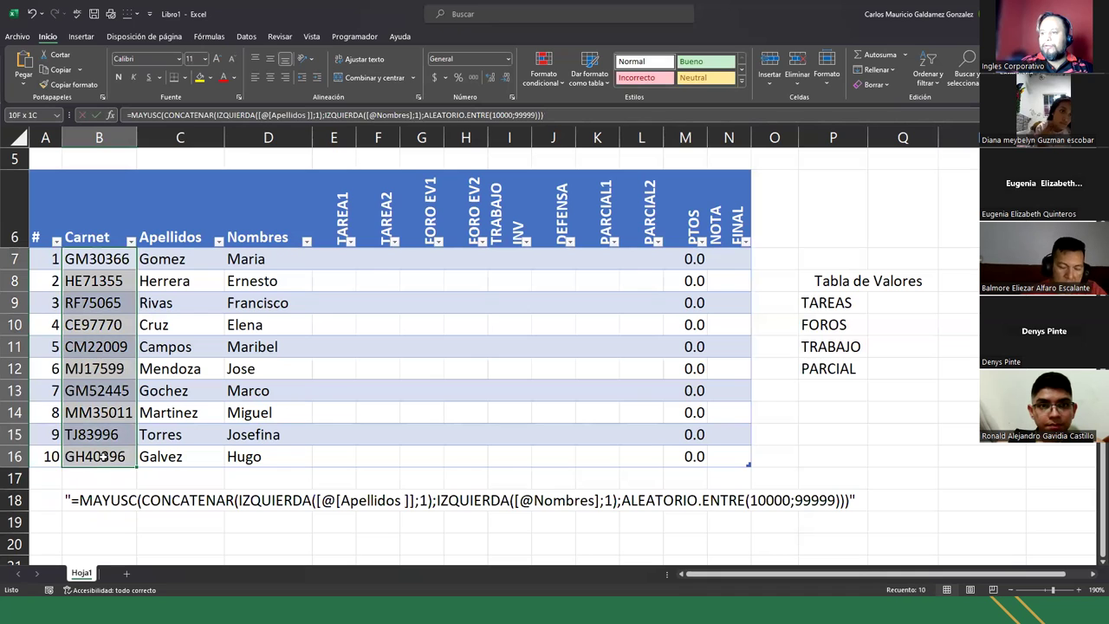
right_click(104, 461)
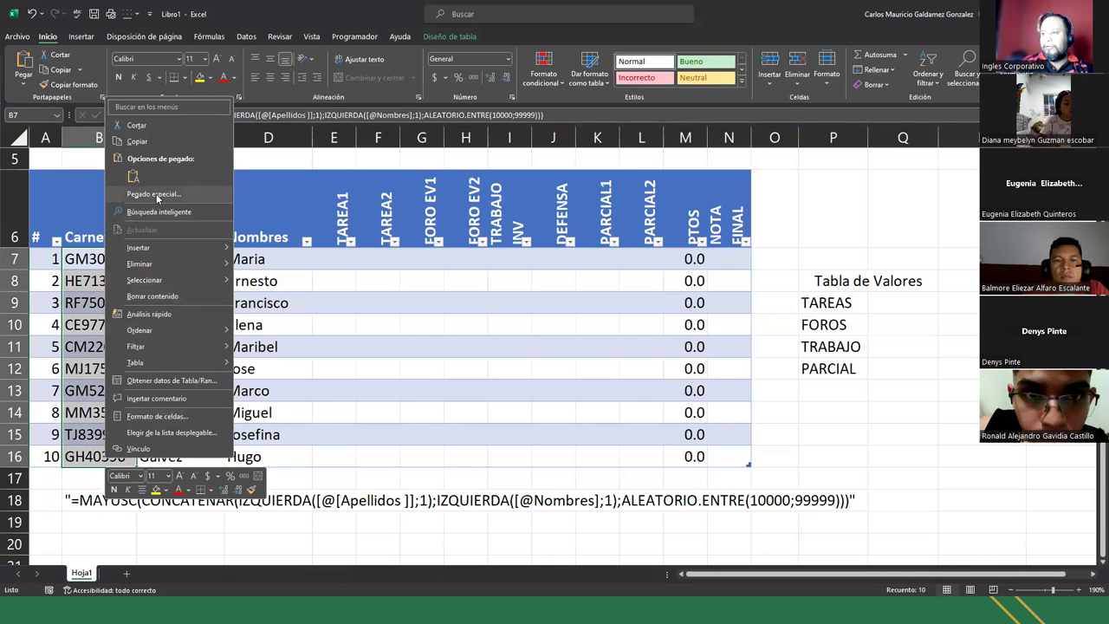
left_click(151, 142)
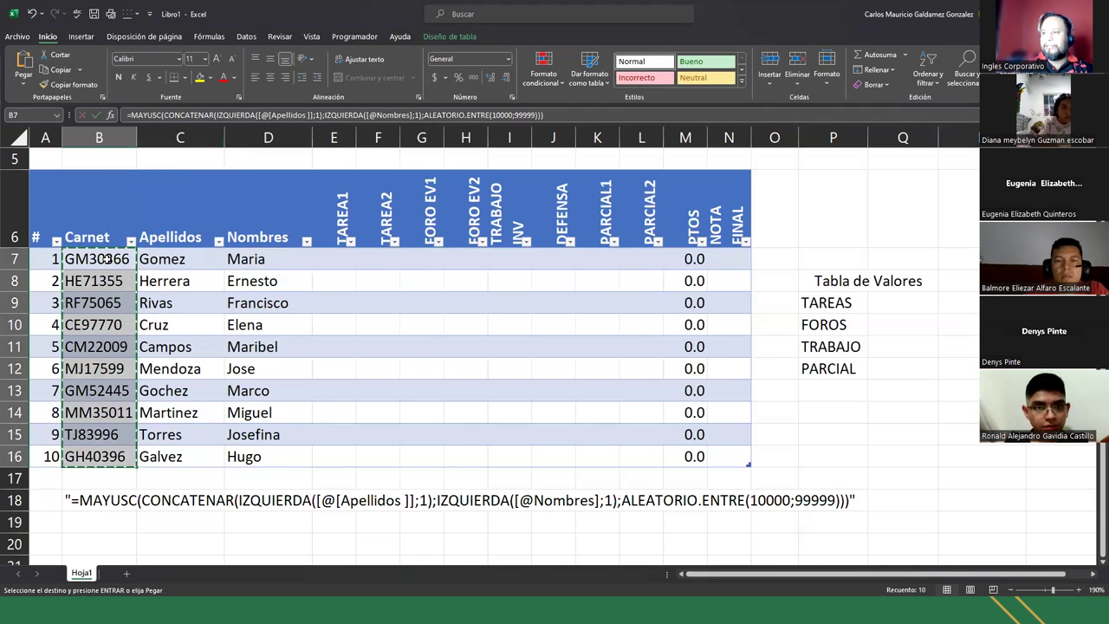
left_click(105, 261)
right_click(106, 260)
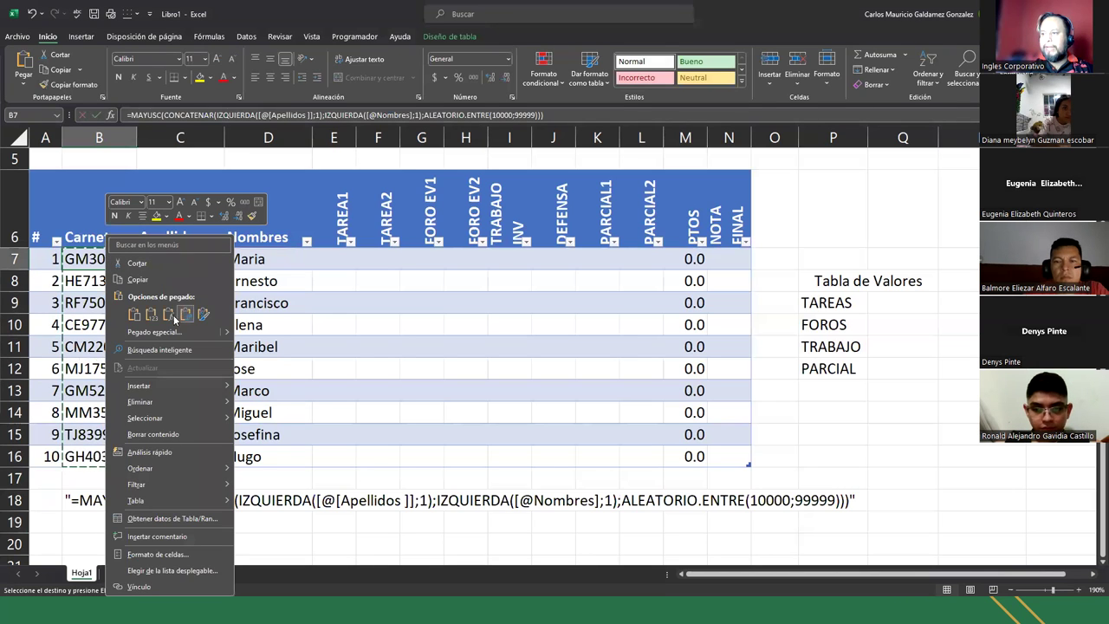
left_click(151, 315)
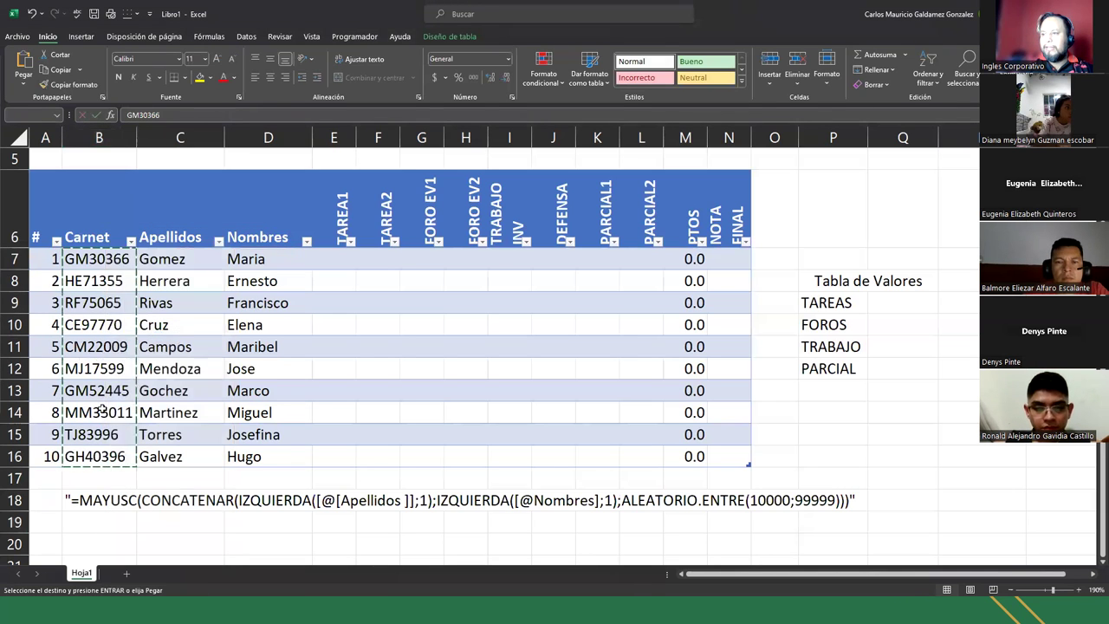
left_click(99, 412)
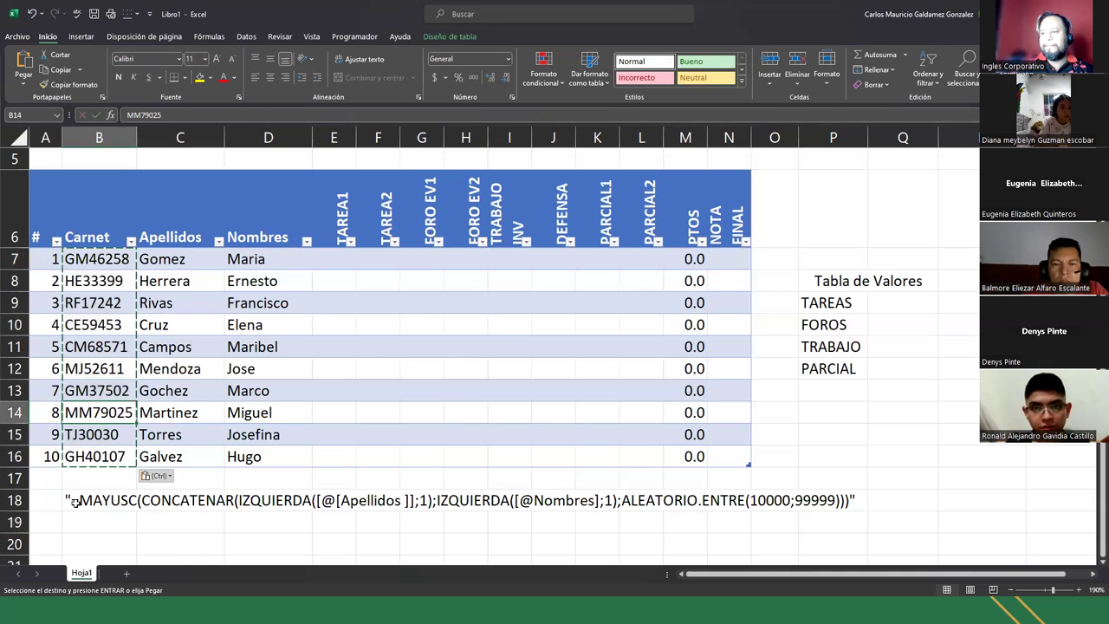
left_click(173, 348)
key("Escape")
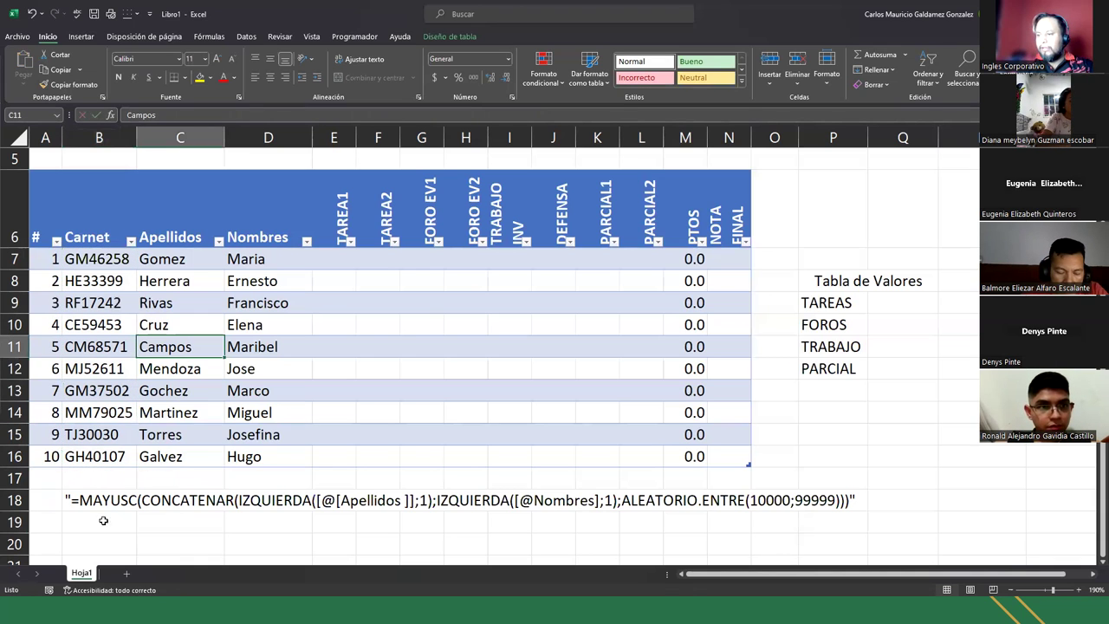
Undo the values-only paste in the Carnet column and inspect the formula in B7 without changing it.
left_click(108, 270)
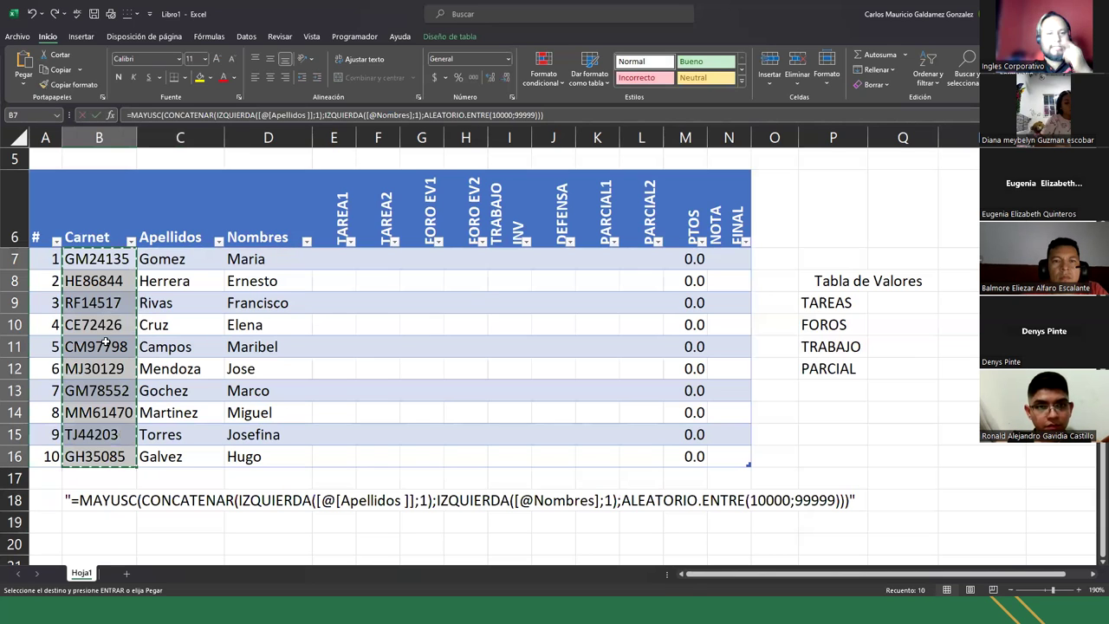
left_click(116, 259)
double_click(116, 259)
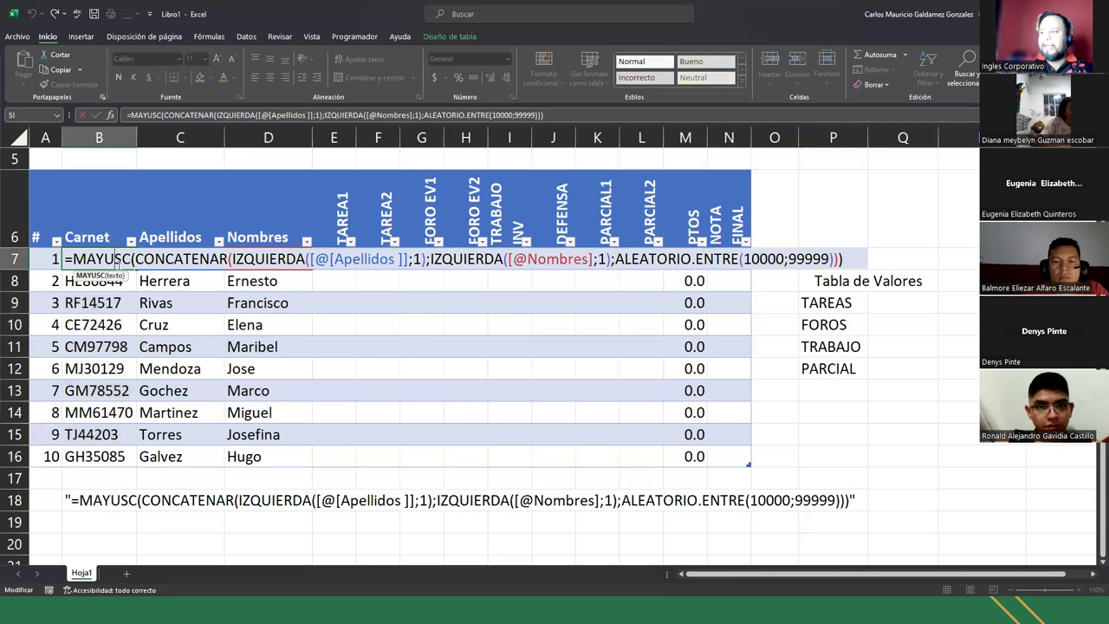
key("Escape")
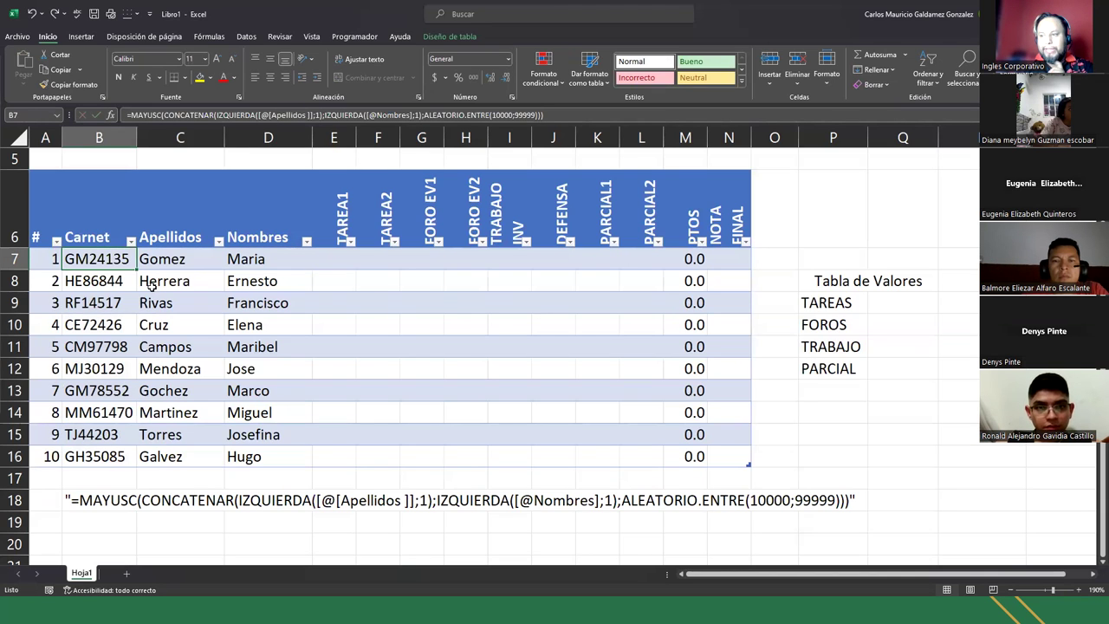
Convert the Carnet codes in B7:B16 to fixed text by pasting them over themselves as values, and check B7's content.
left_click_drag(111, 364, 104, 457)
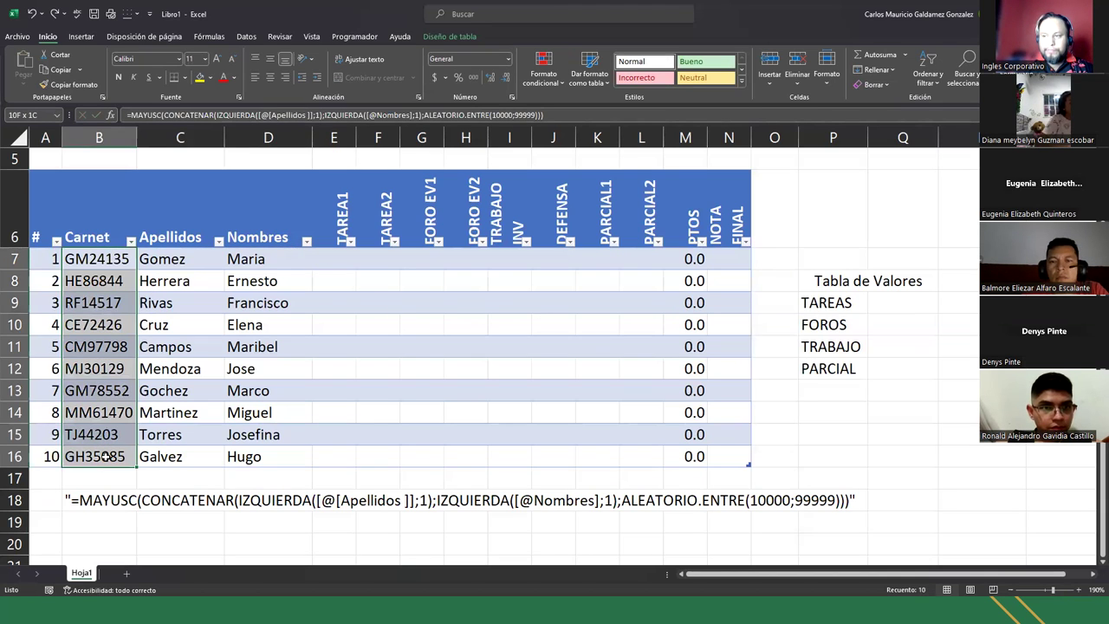
key("ctrl+c")
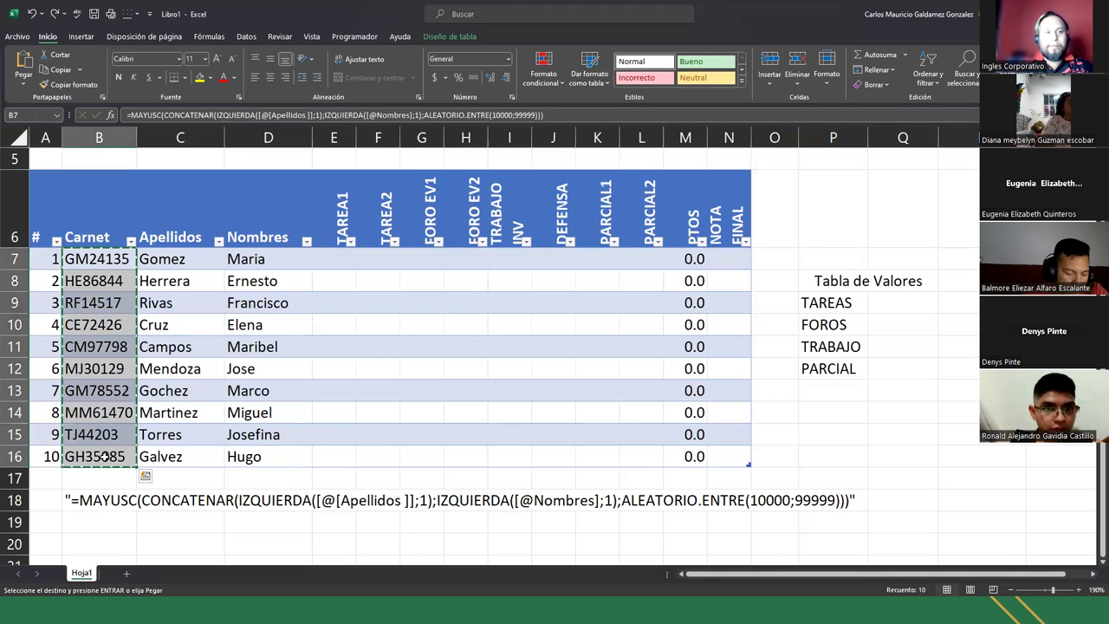
left_click(90, 261)
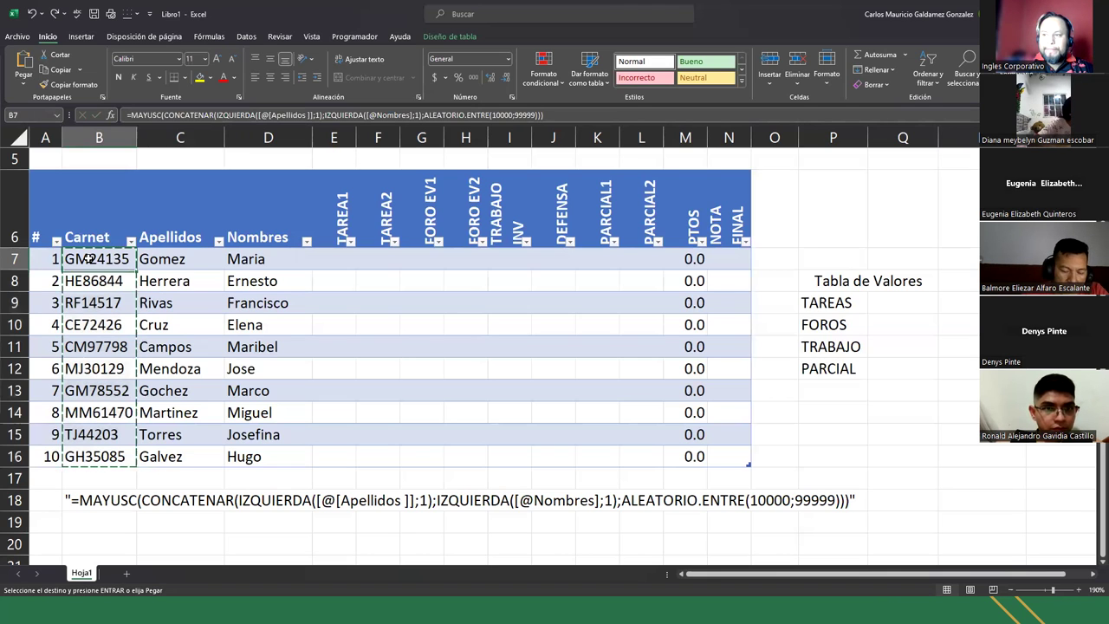
right_click(90, 263)
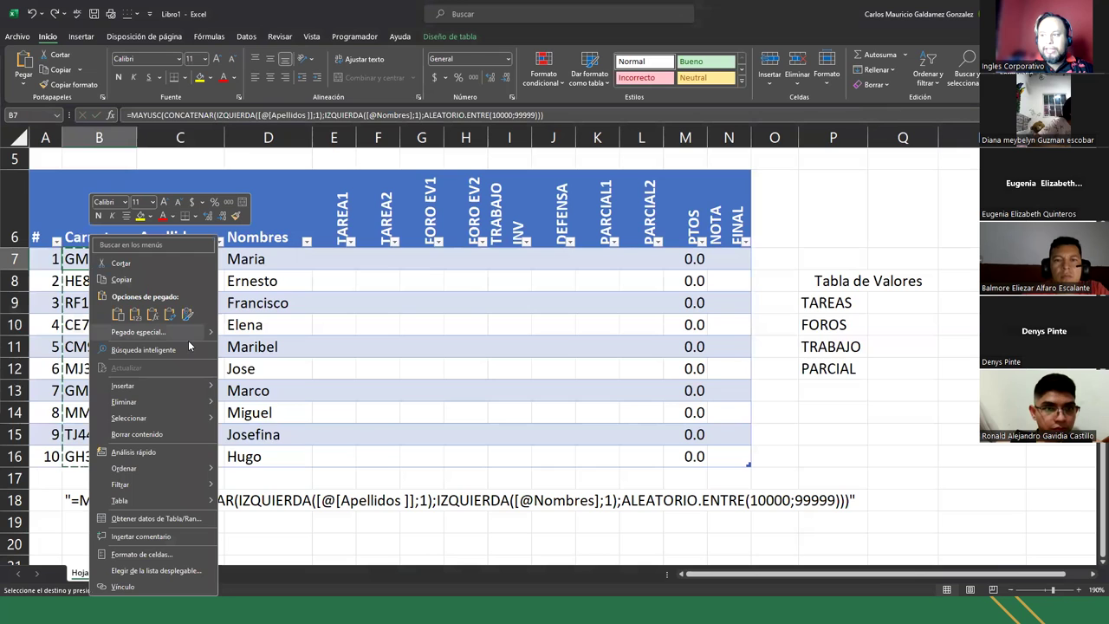
mouse_move(210, 334)
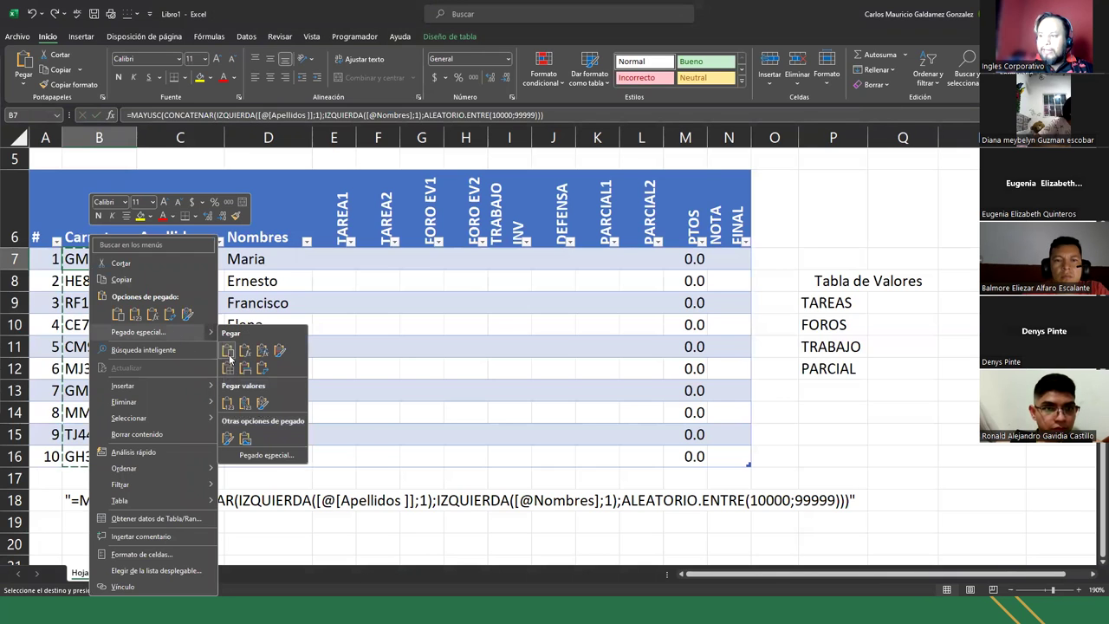
left_click(228, 404)
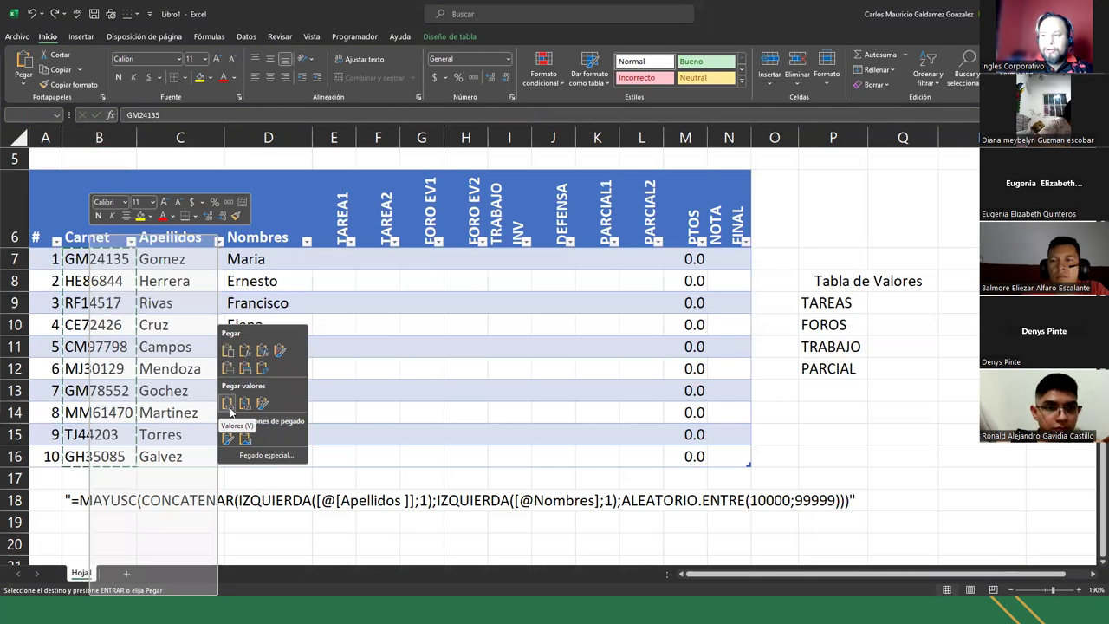
left_click(228, 405)
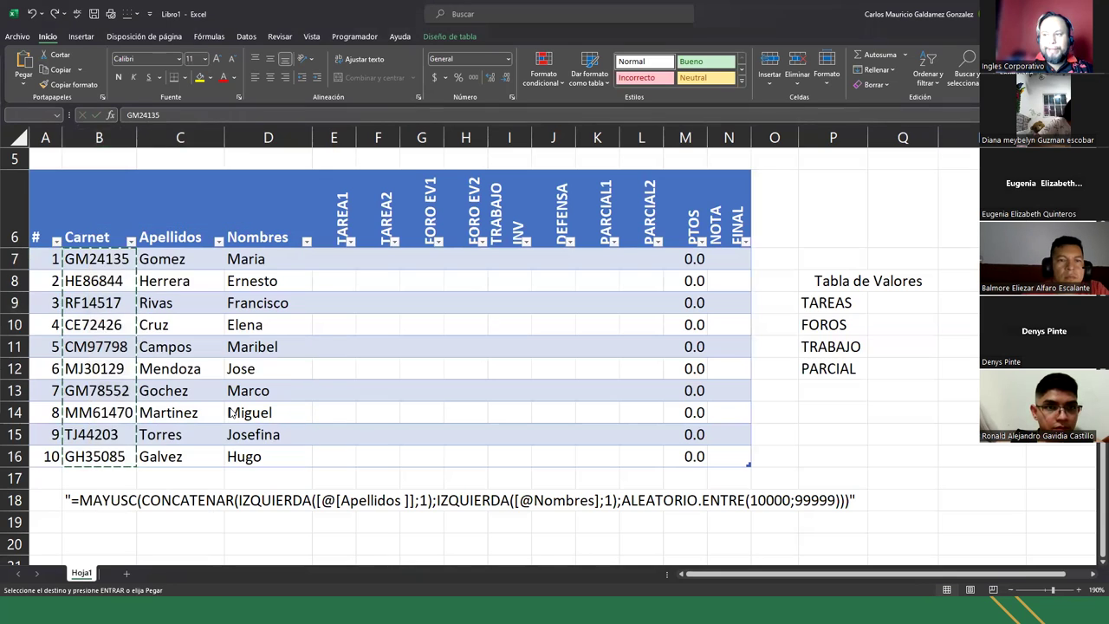
left_click(104, 260)
double_click(104, 259)
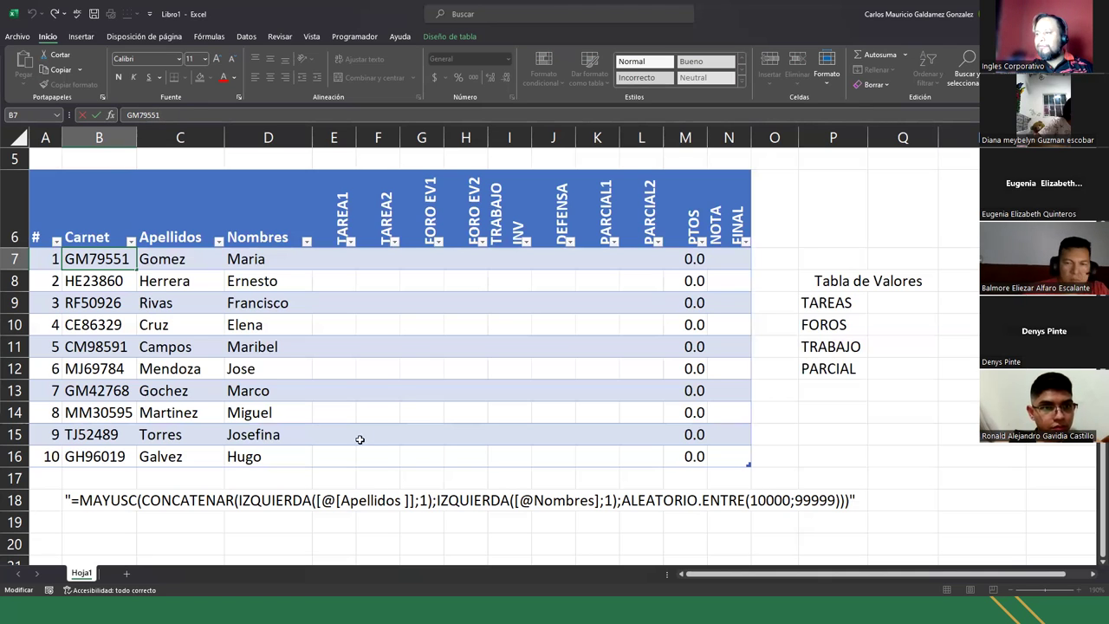
left_click(220, 388)
left_click_drag(94, 258, 108, 456)
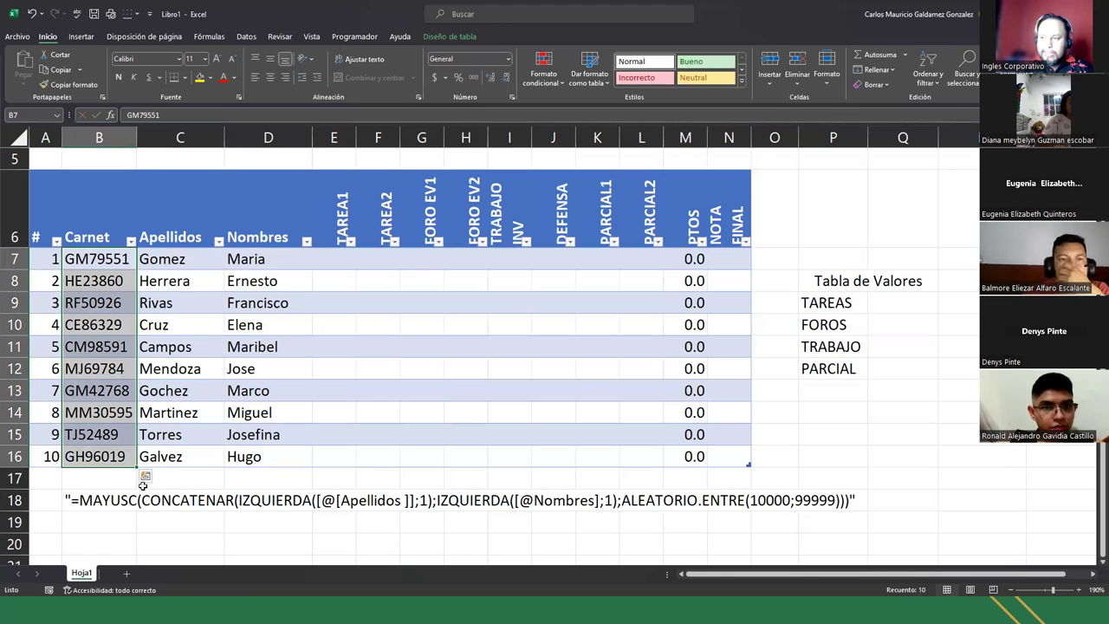
key("ctrl+v")
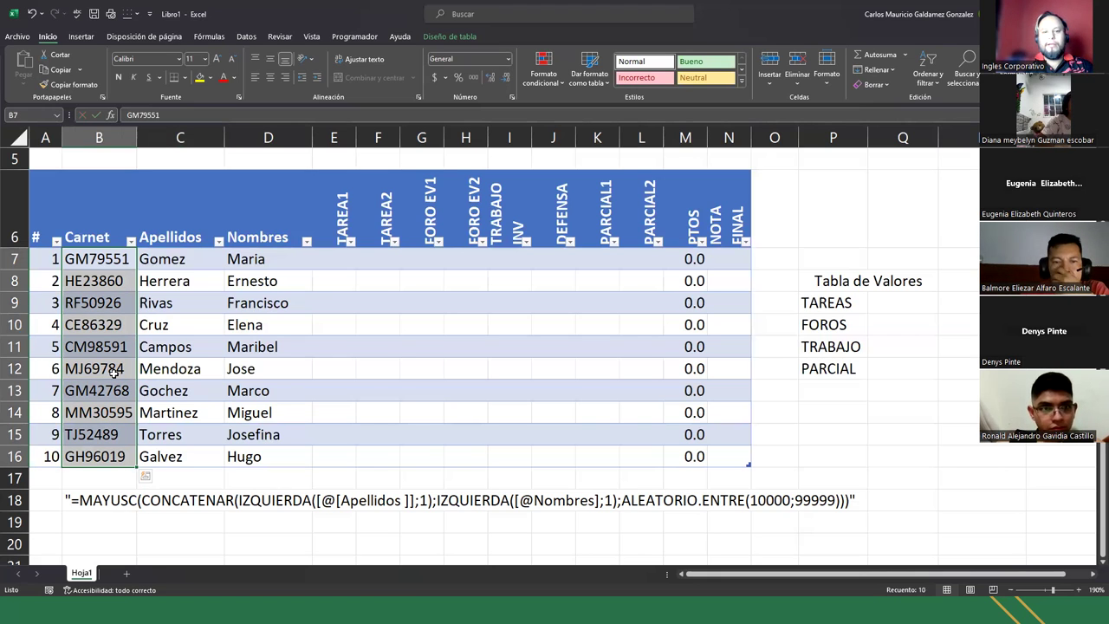
Copy the formula text stored in B18, leaving out the surrounding quotation marks.
double_click(72, 501)
left_click_drag(72, 501, 853, 500)
key("ctrl+c")
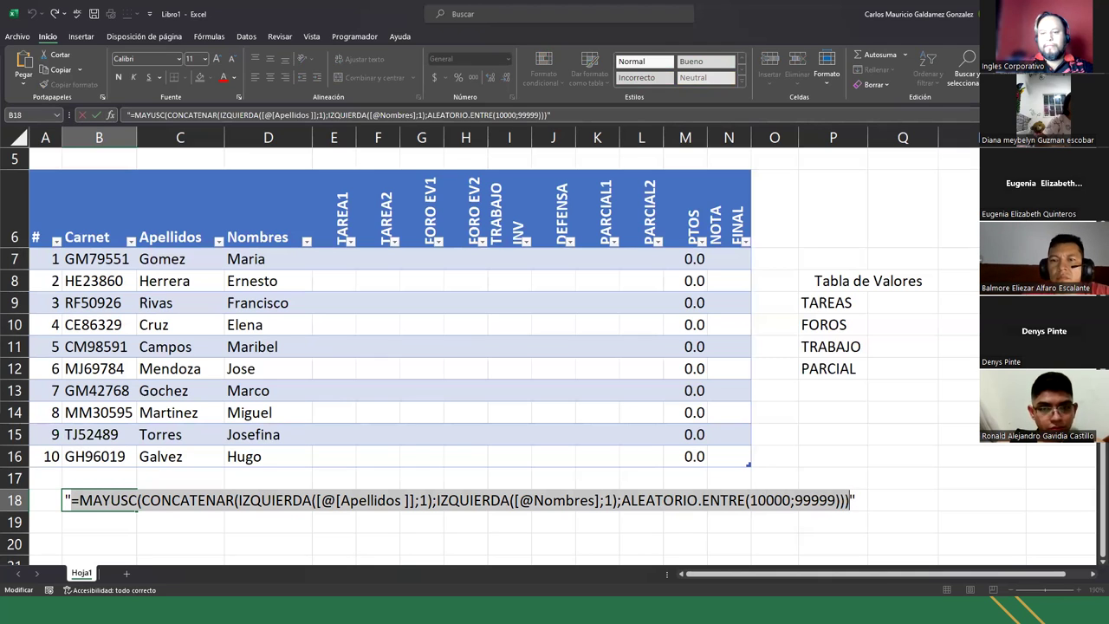
Switch to the image viewer, examine the Carnet formula in both shared screenshots, close them and leave B18 unchanged.
key("alt+Tab")
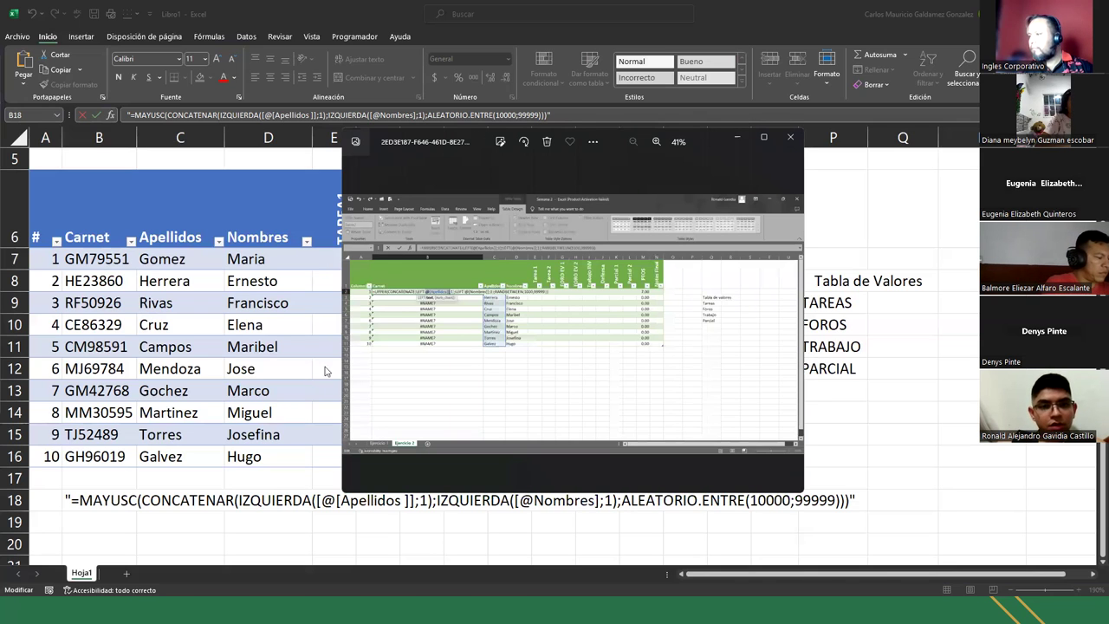
scroll(452, 329, "up", 3)
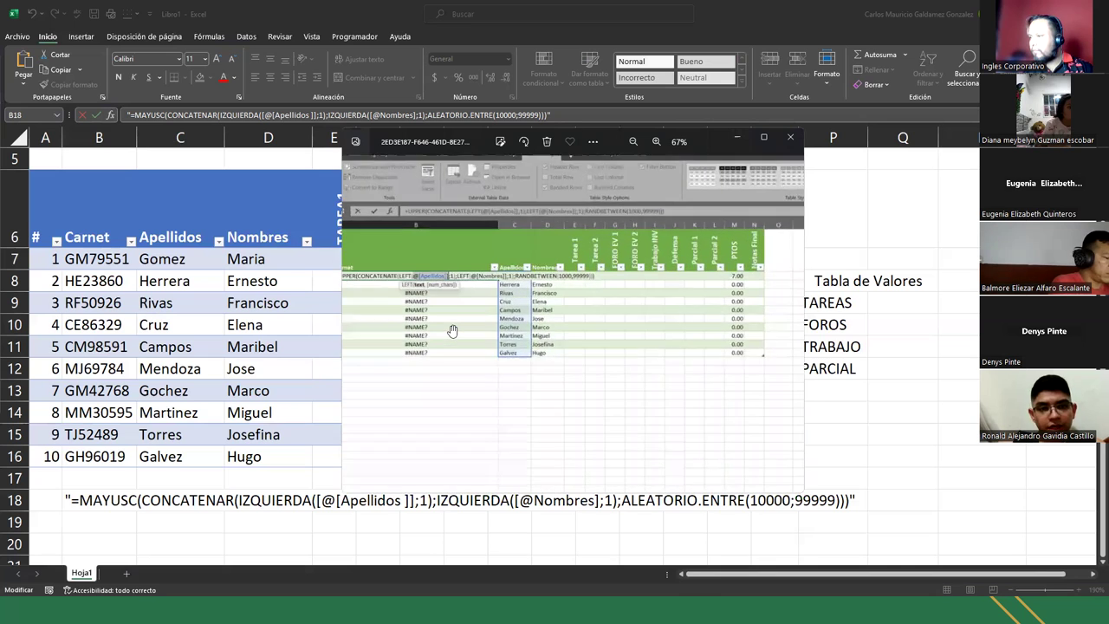
scroll(452, 330, "up", 2)
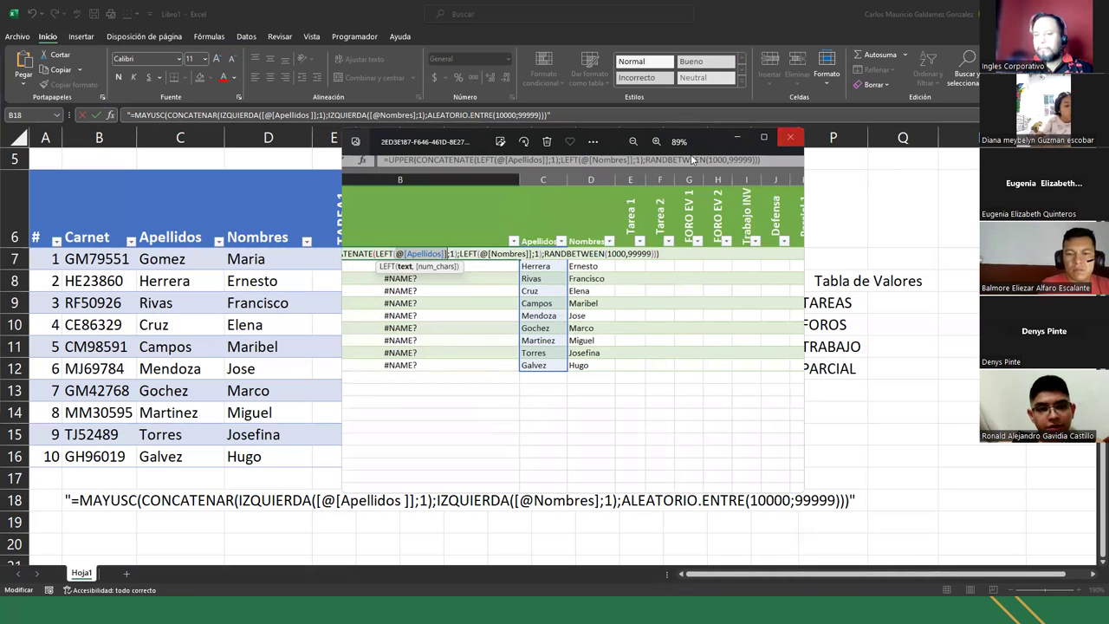
left_click(790, 137)
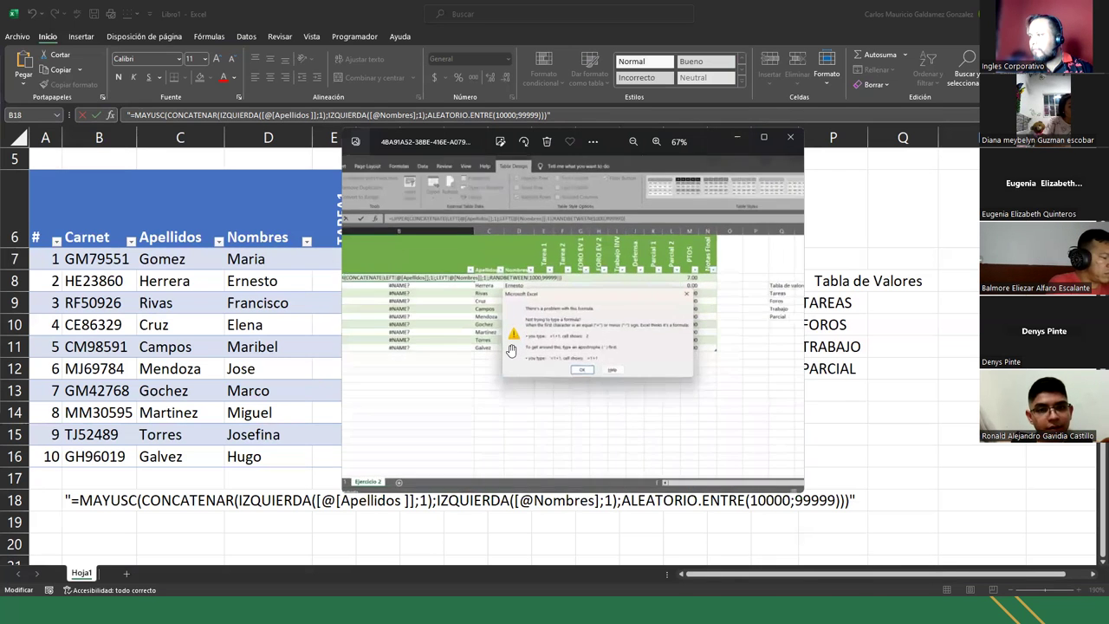
left_click_drag(437, 338, 568, 347)
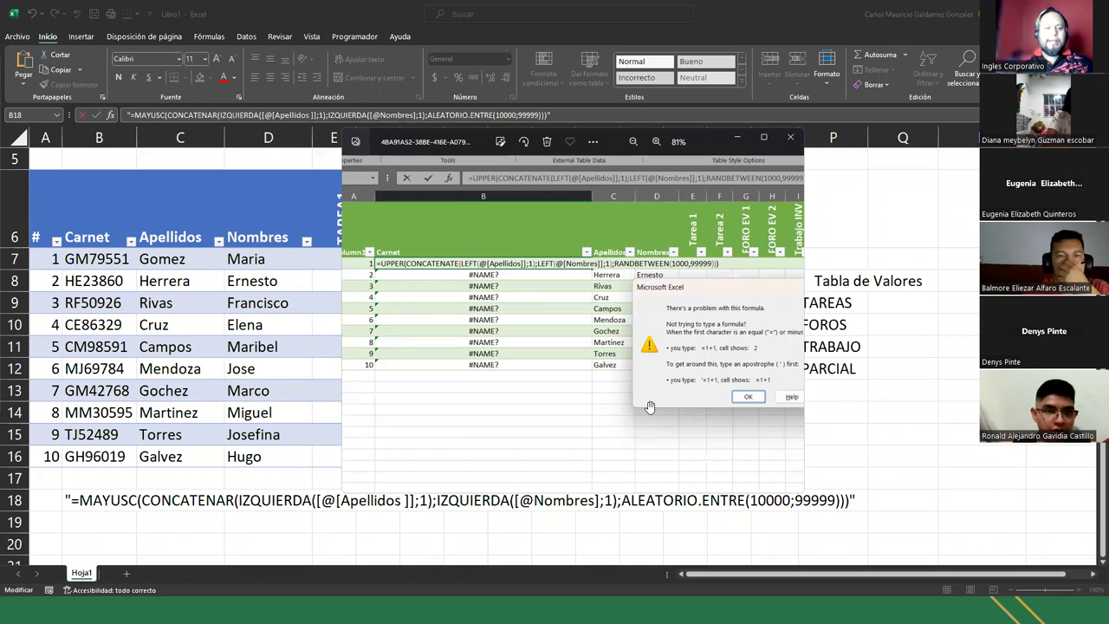
scroll(570, 339, "down", 4)
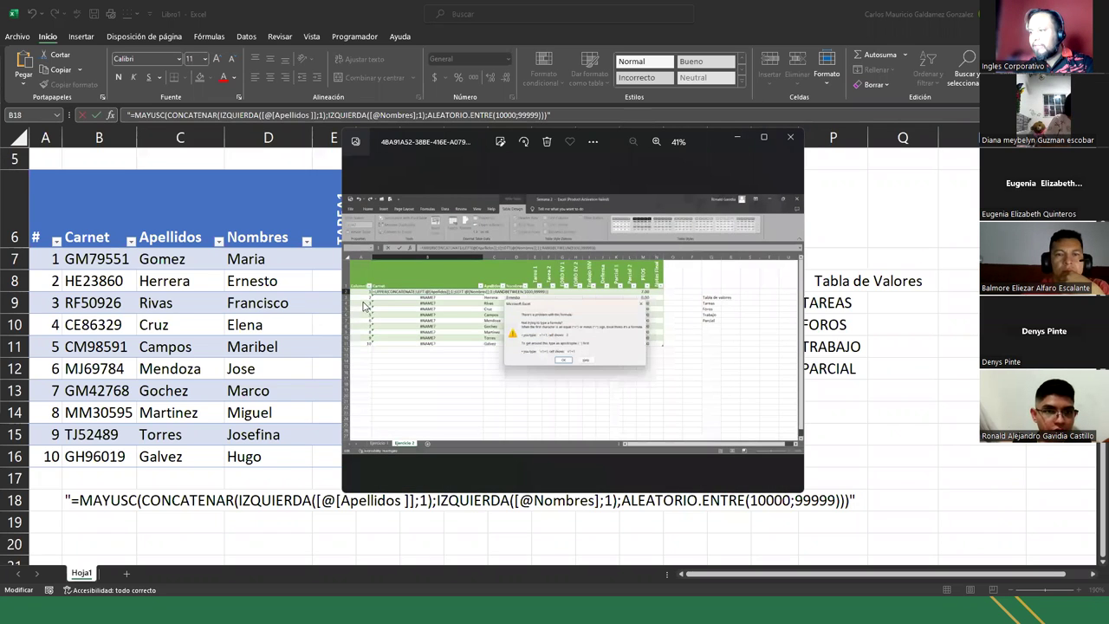
left_click(790, 136)
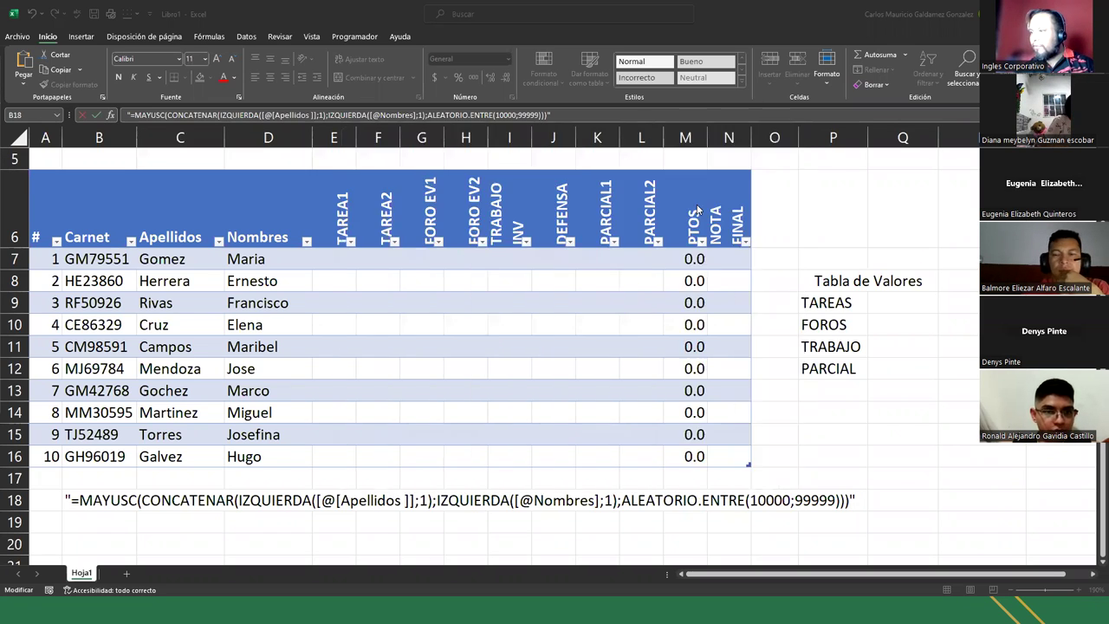
key("Escape")
left_click(335, 261)
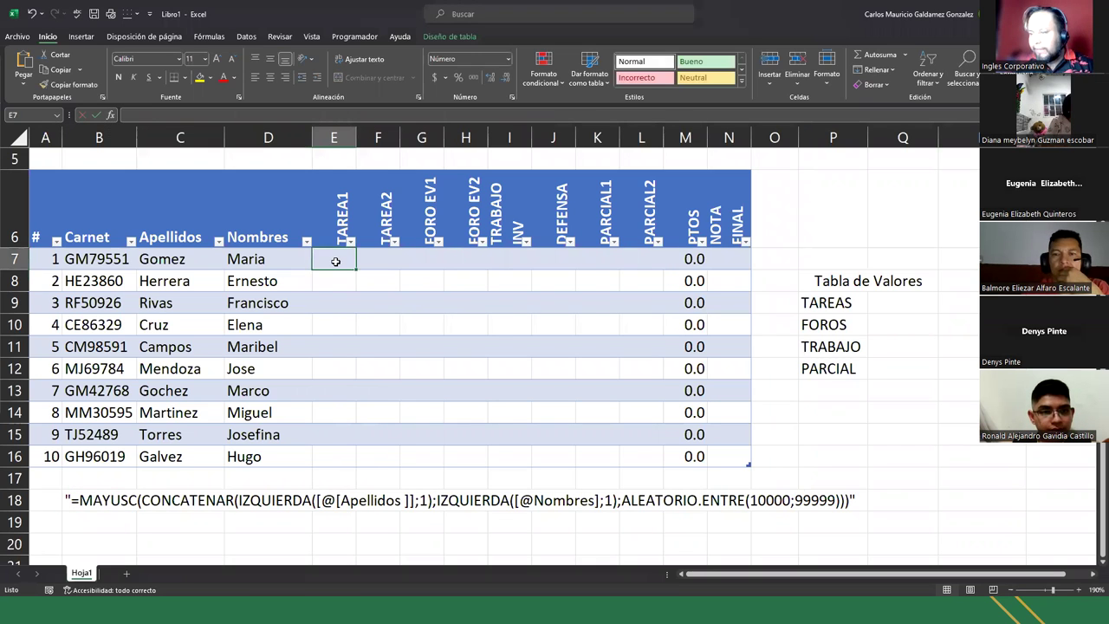
type("=")
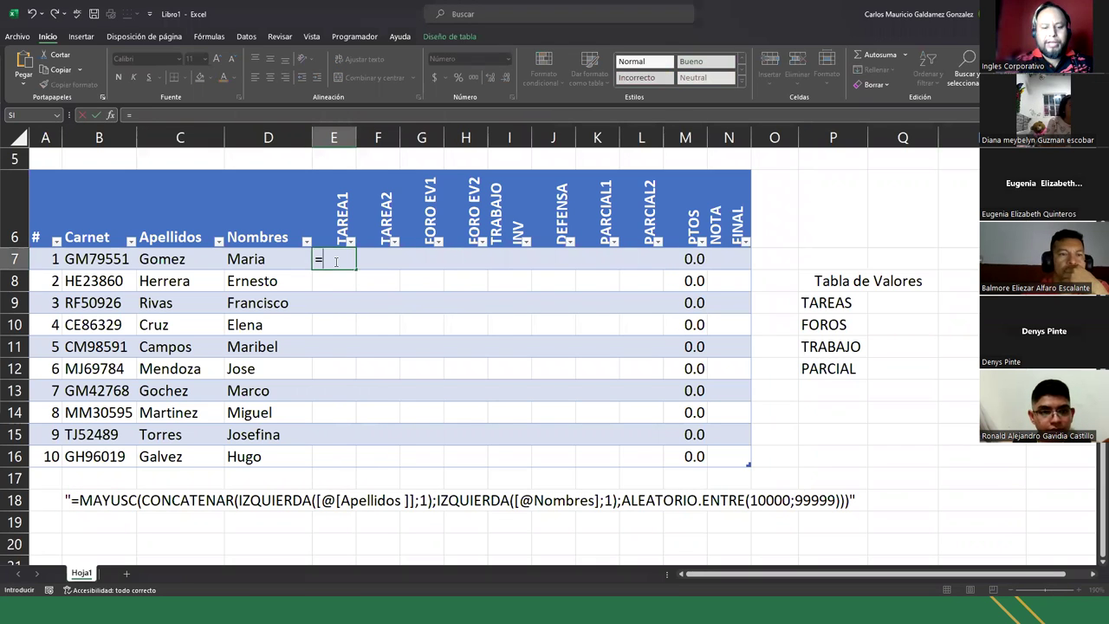
type("suma")
key("Tab")
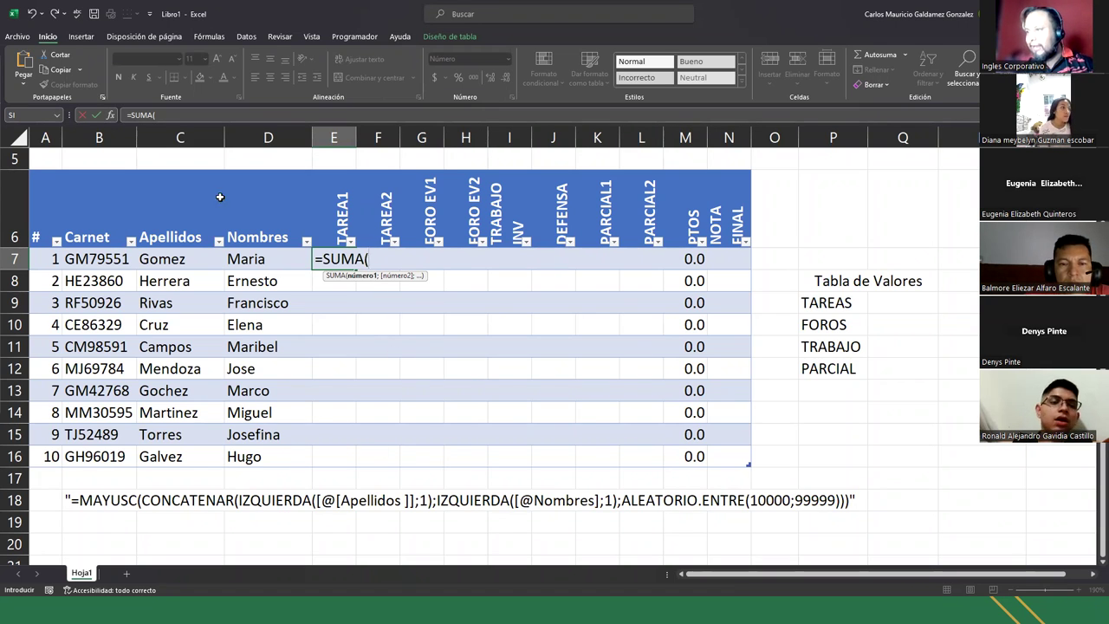
key("Escape")
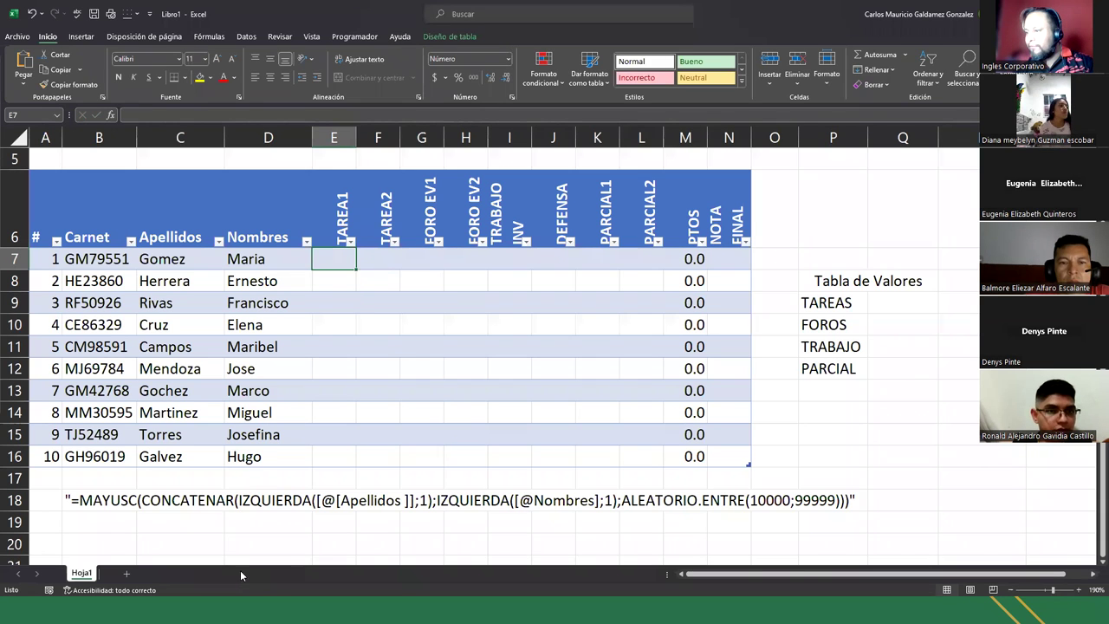
Open the Carnet formula text in B18 and examine the separators between its IZQUIERDA and ALEATORIO.ENTRE parts.
left_click(260, 502)
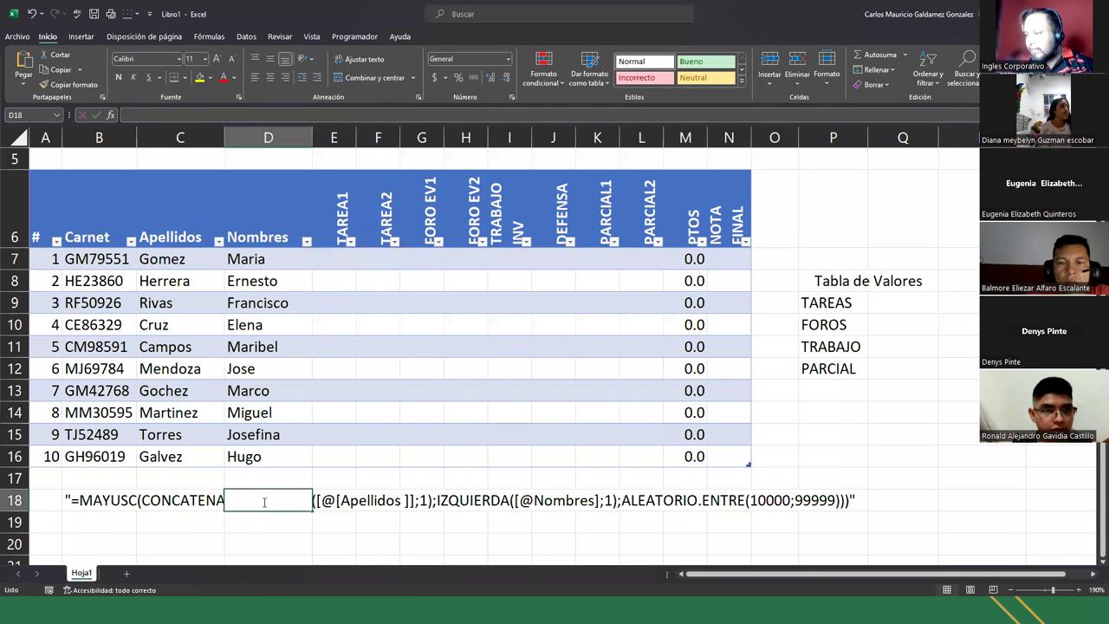
left_click(100, 503)
left_click(394, 116)
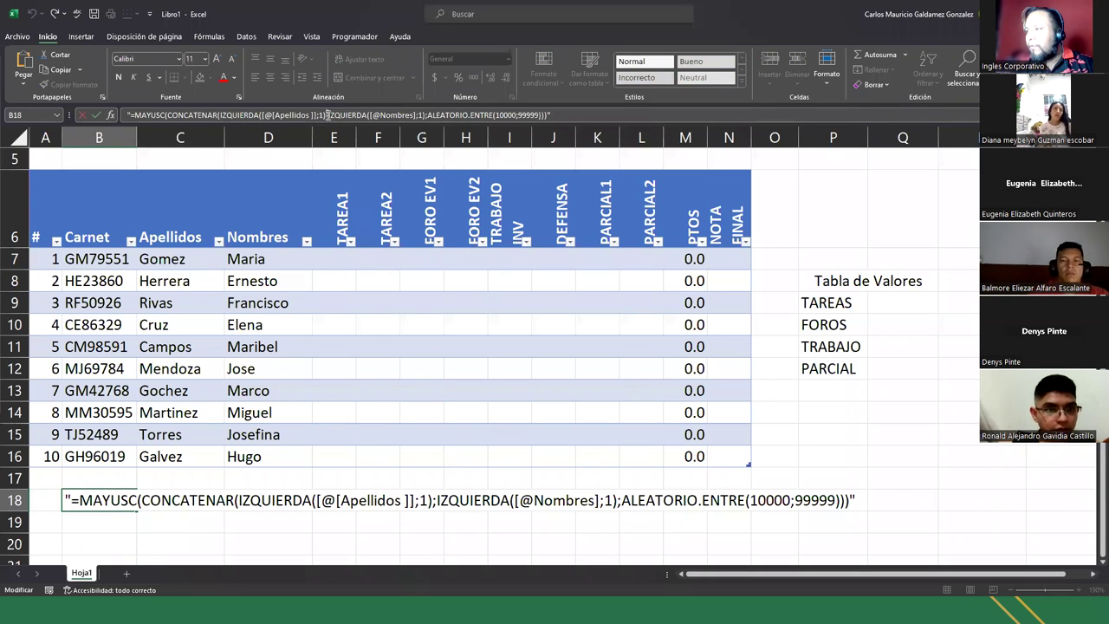
left_click_drag(327, 115, 394, 115)
left_click(416, 115)
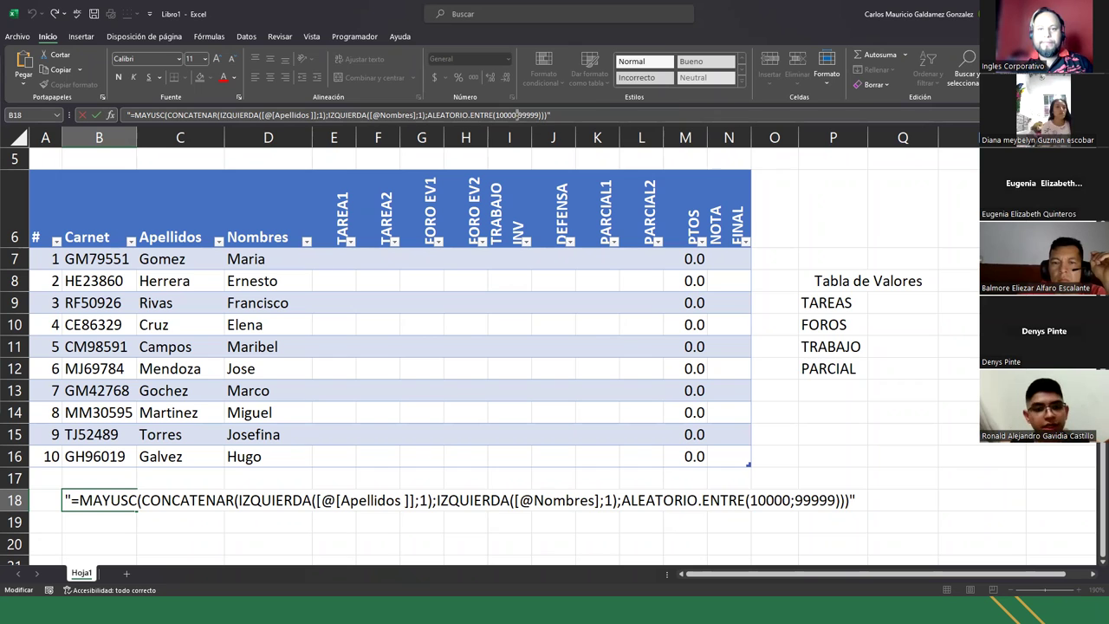
Switch to the image viewer to compare the screenshot's LEFT and RANDBETWEEN formula, close it, and leave B18 by selecting R9.
key("alt+Tab")
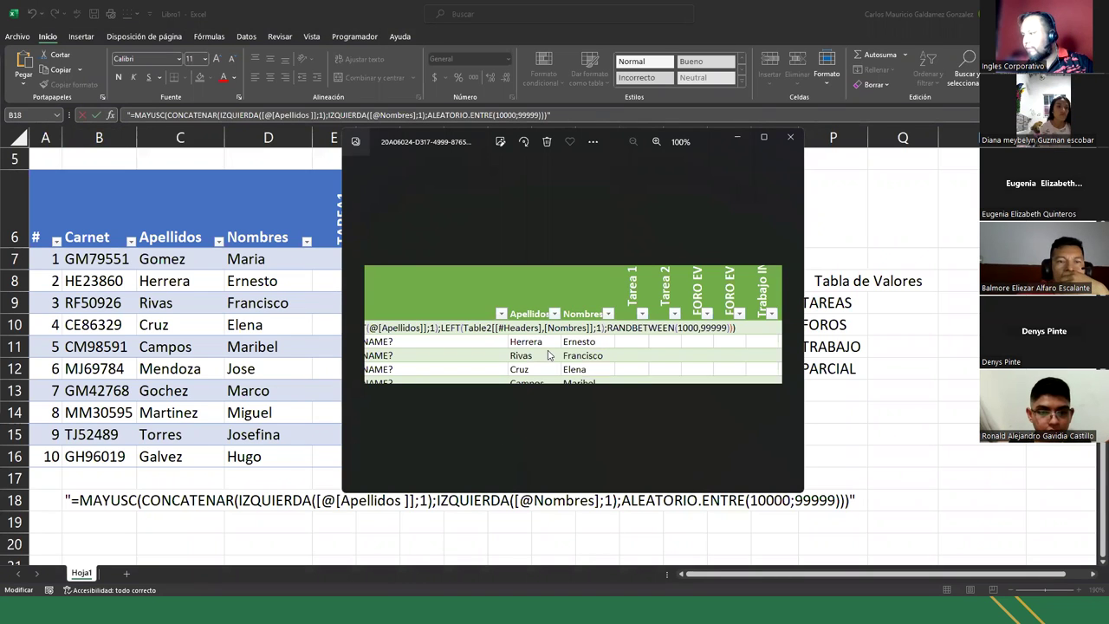
left_click(790, 137)
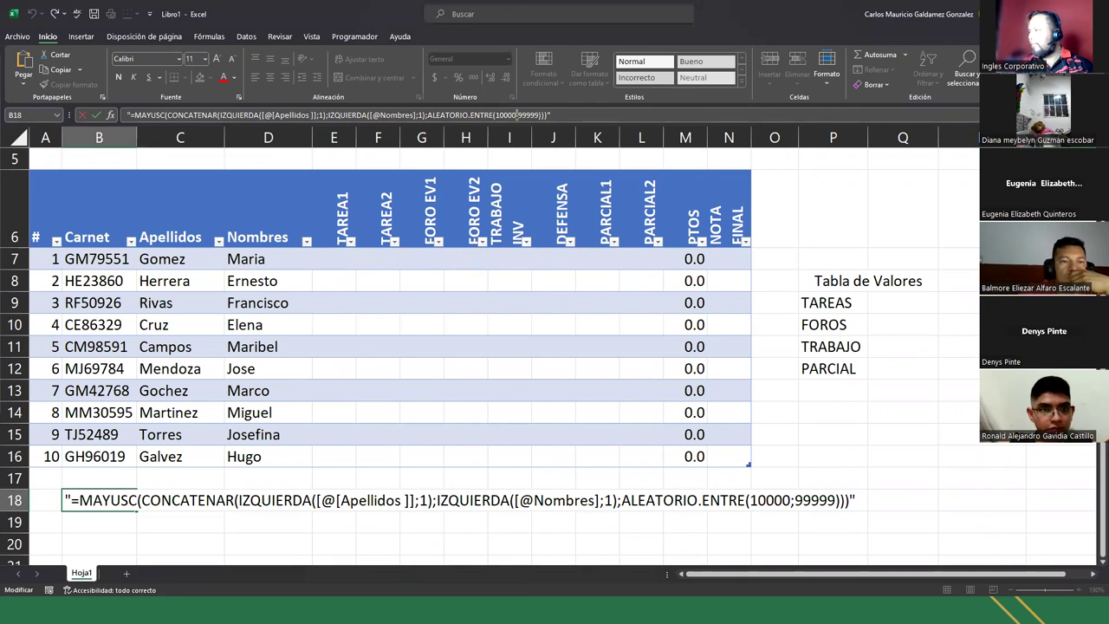
left_click(1002, 159)
left_click(1002, 137)
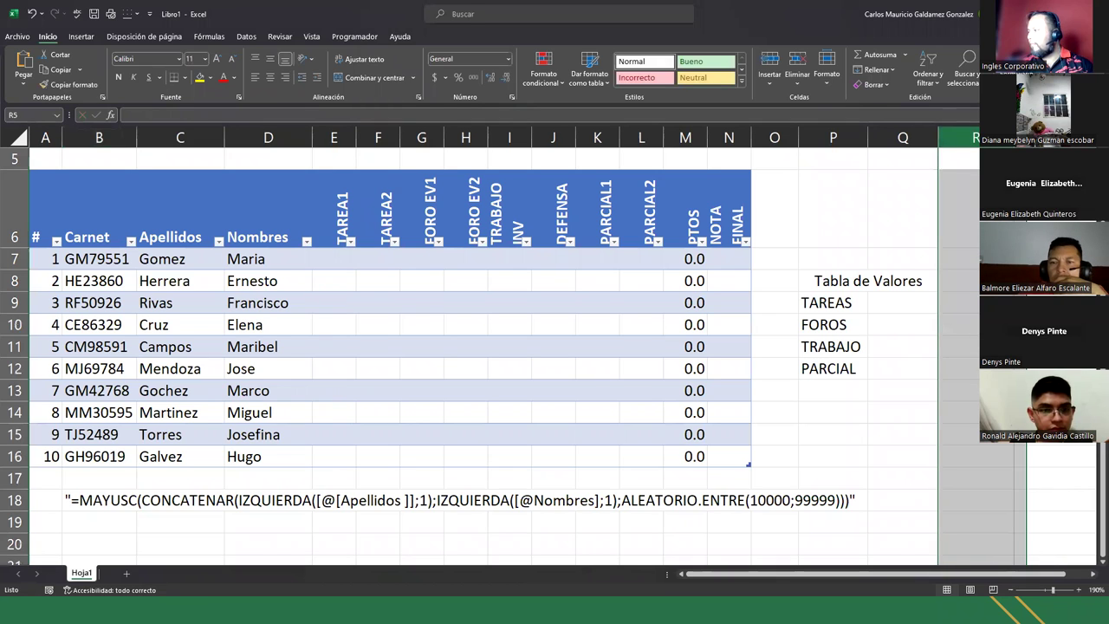
left_click(953, 307)
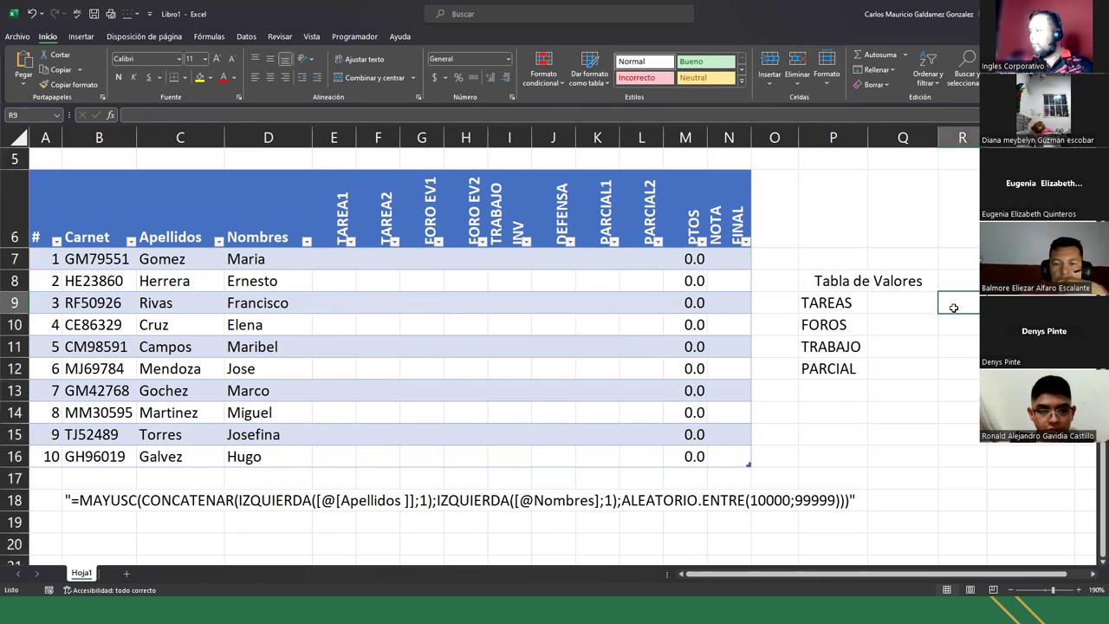
Enter 2 in R9, R10, R11 and R12 beside TAREAS, FOROS, TRABAJO and PARCIAL in the Tabla de Valores.
type("2")
key("Return")
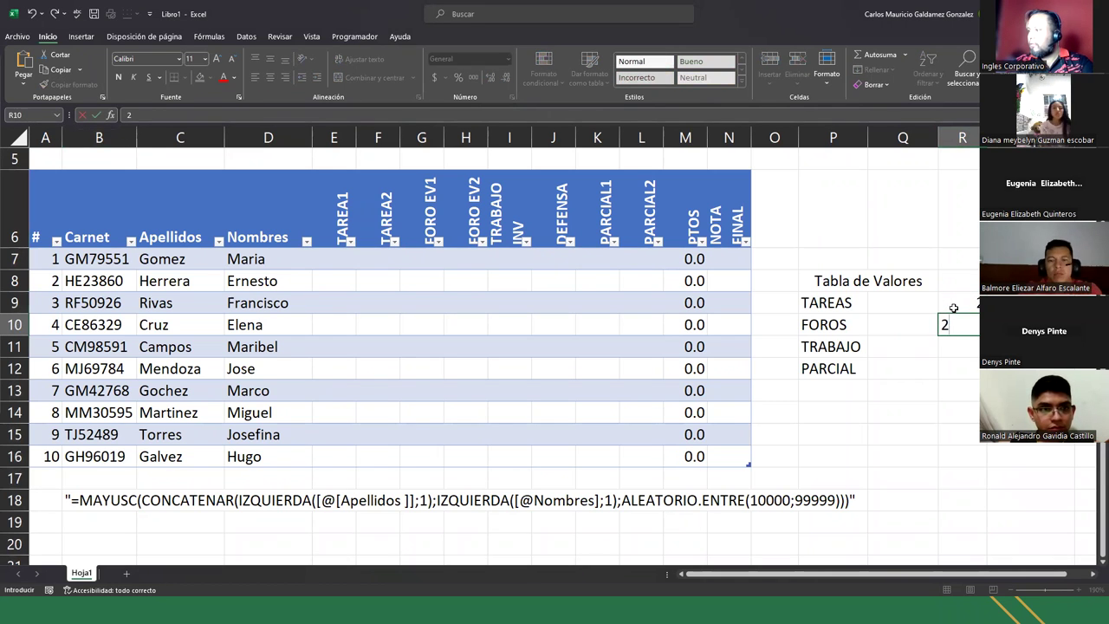
key("Return")
type("2")
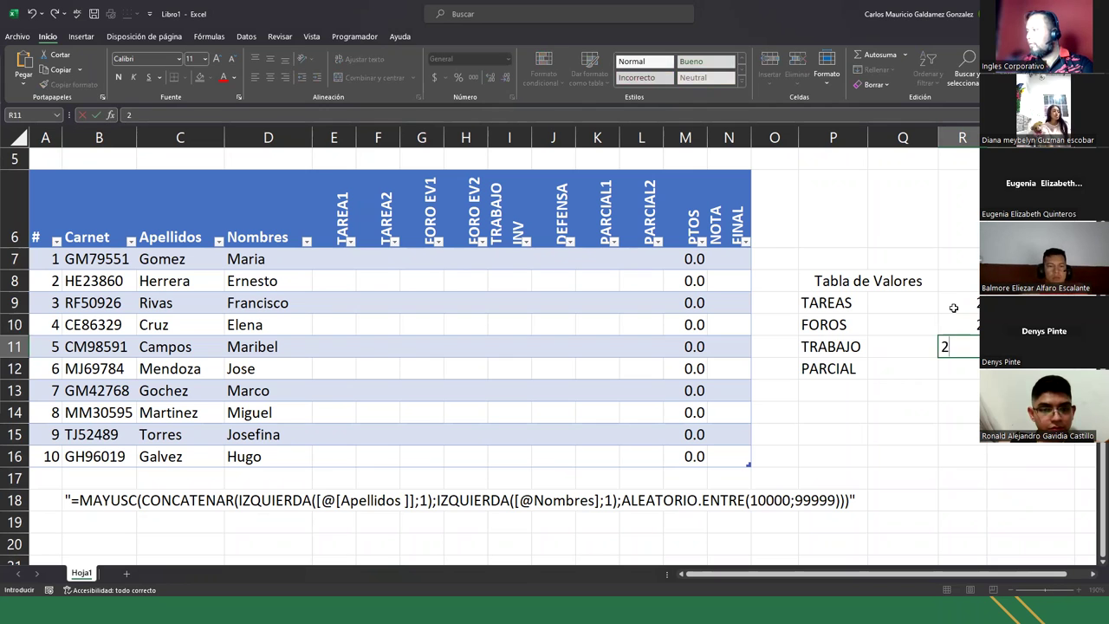
key("Return")
type("2")
key("Return")
Enter a formula in S9 that multiplies the TAREAS cells R9 and Q9.
key("Up")
key("Up")
key("Right")
key("Right")
key("Left")
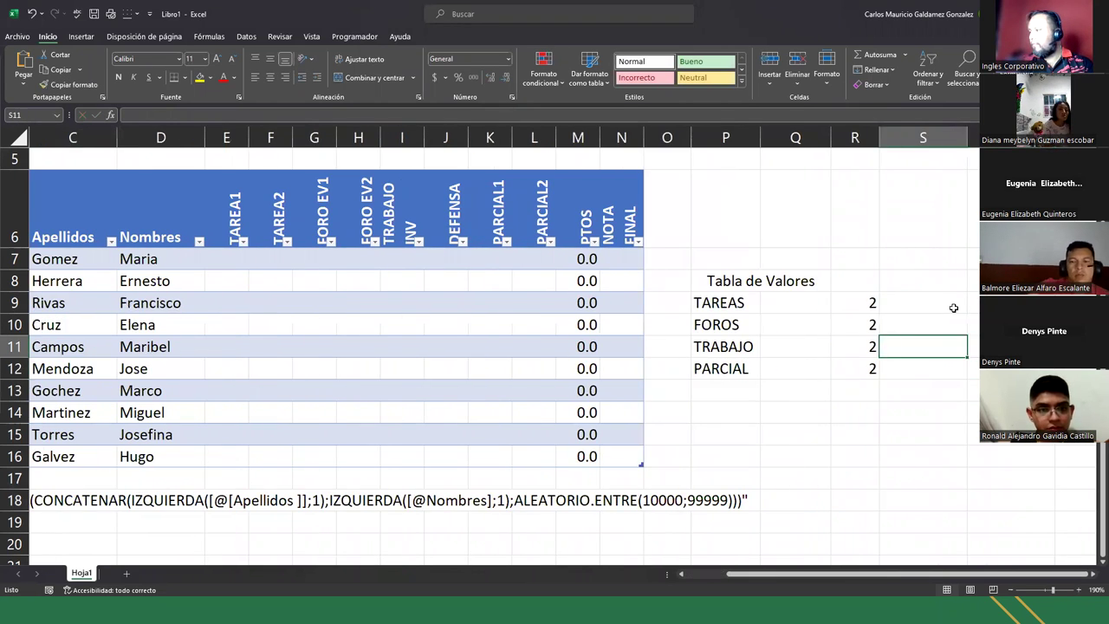
key("Up")
key("Up")
type("=")
key("Left")
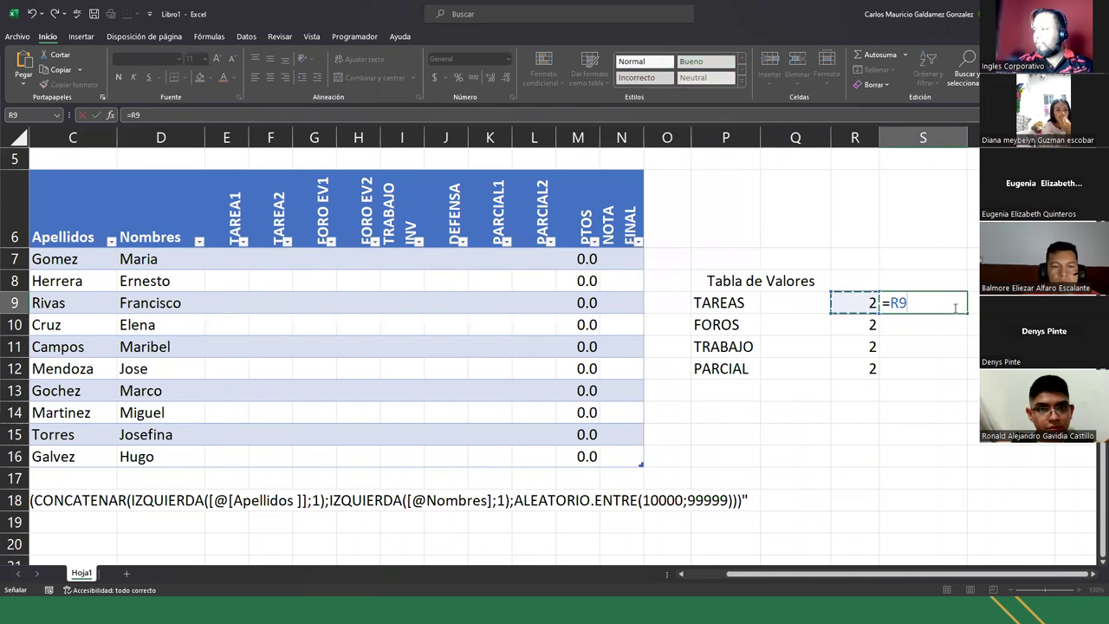
key("Left")
type("*")
key("Left")
key("Return")
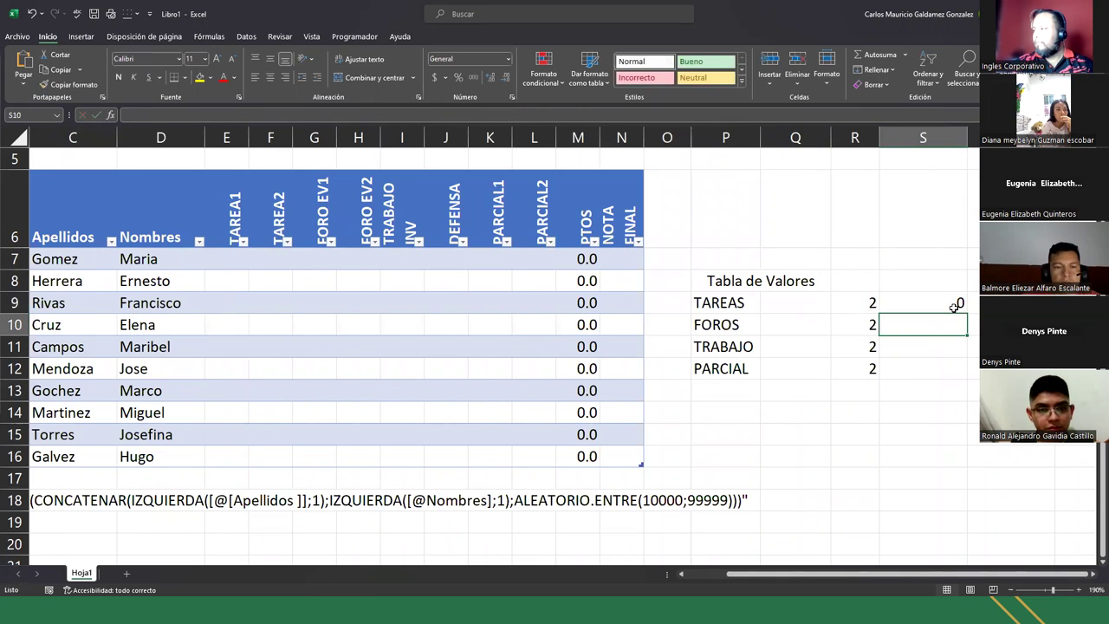
Enter the formula =Q10*R10 in S10 for the FOROS row.
type("=")
key("Left")
key("Left")
type("*")
key("Left")
key("Return")
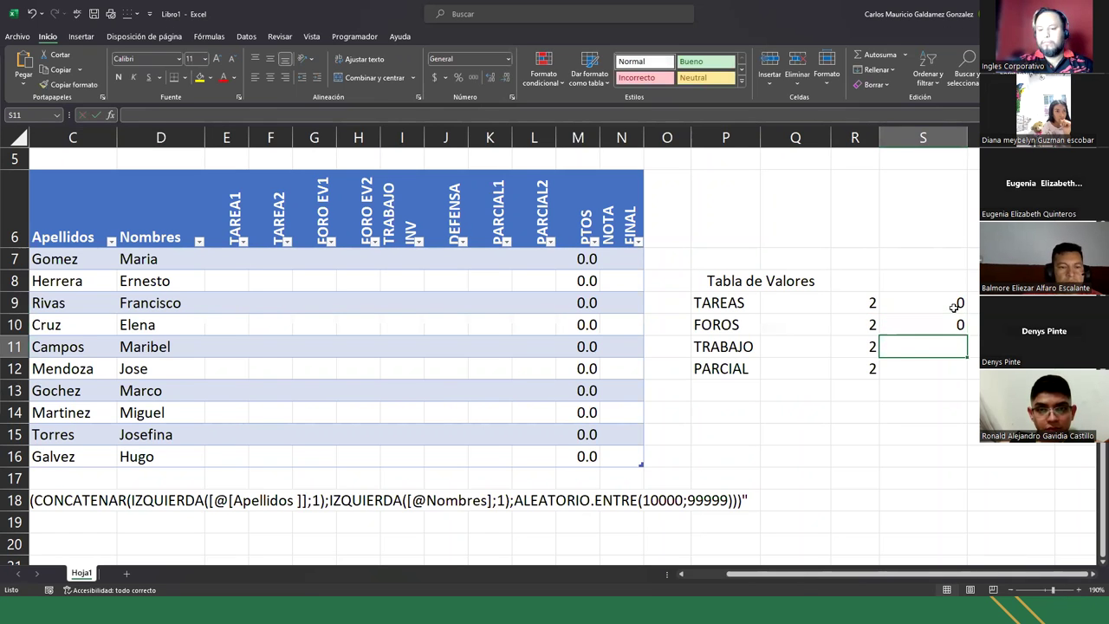
Enter the formula =R11*Q11 in S11 for the TRABAJO row.
type("=")
key("Left")
type("*")
key("Left")
key("Left")
key("Return")
Enter =Q12*R12 in S12 for the PARCIAL row and total S9:S12 in S13 with =SUMA(S9:S12).
type("=")
key("Left")
key("Left")
type("*")
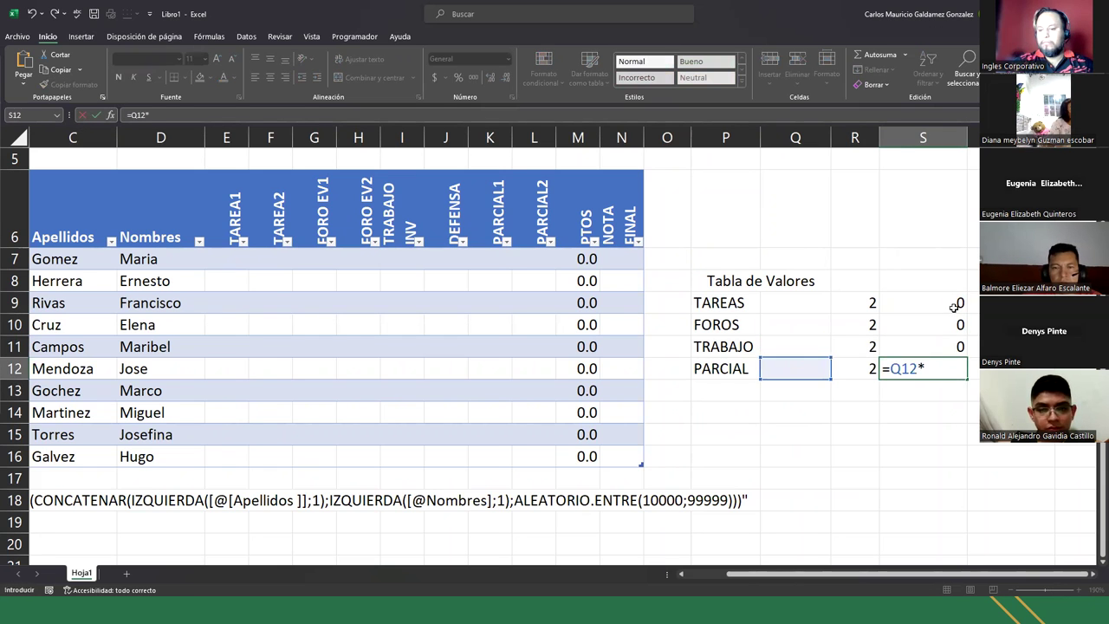
key("Left")
key("Return")
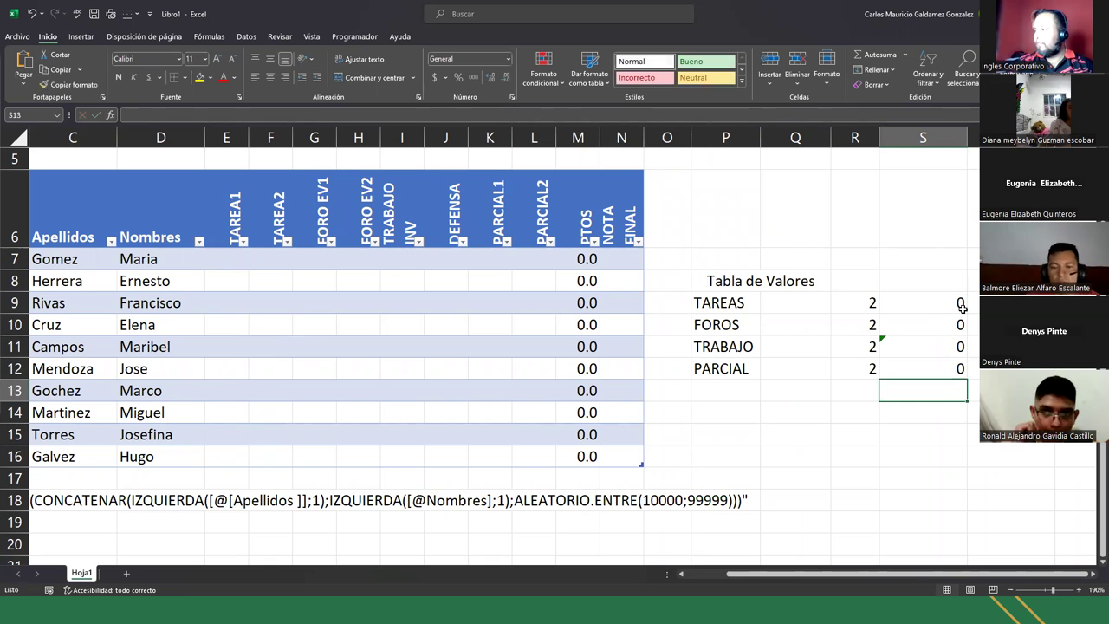
left_click(873, 55)
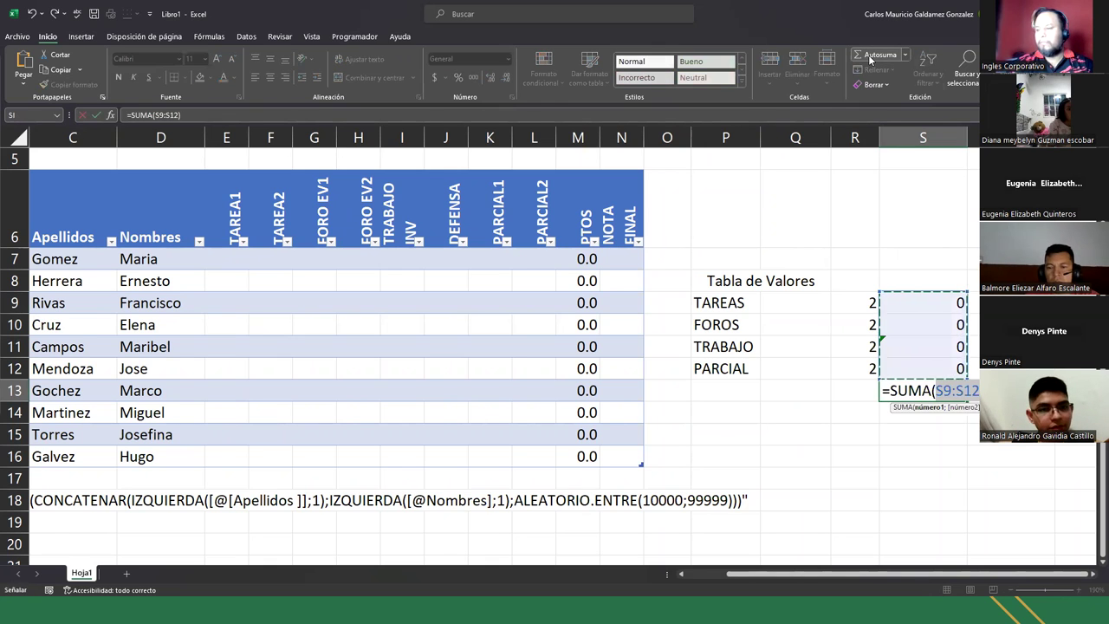
key("Return")
Fill Q9:Q12 of the Tabla de Valores with automatic SUMA formulas and check the one in Q9.
left_click(790, 303)
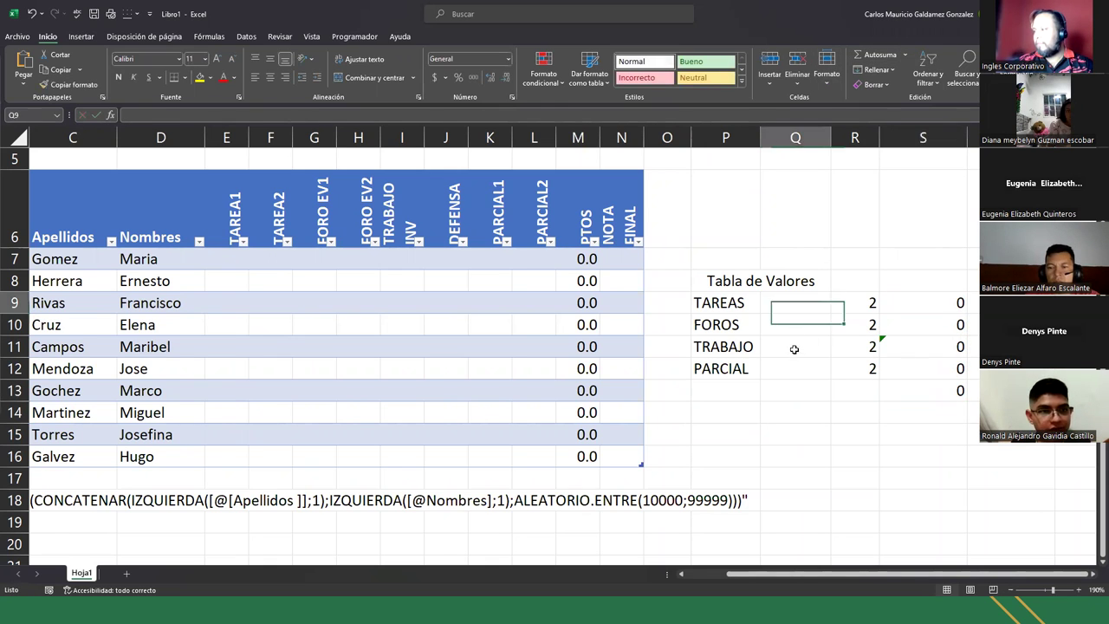
left_click_drag(793, 348, 795, 371)
left_click(879, 55)
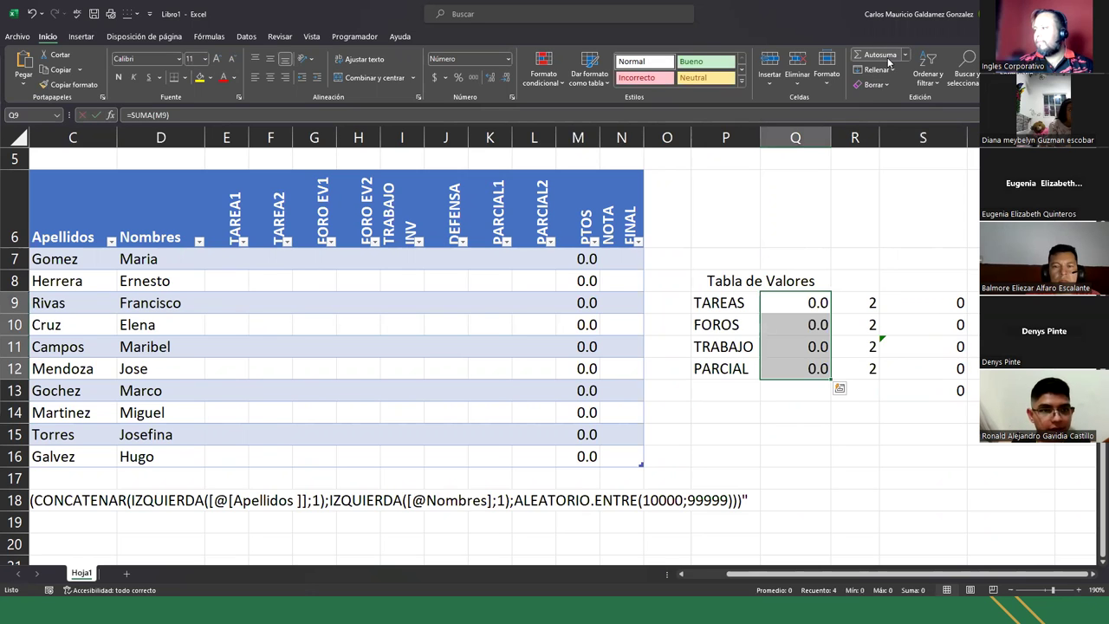
key("F2")
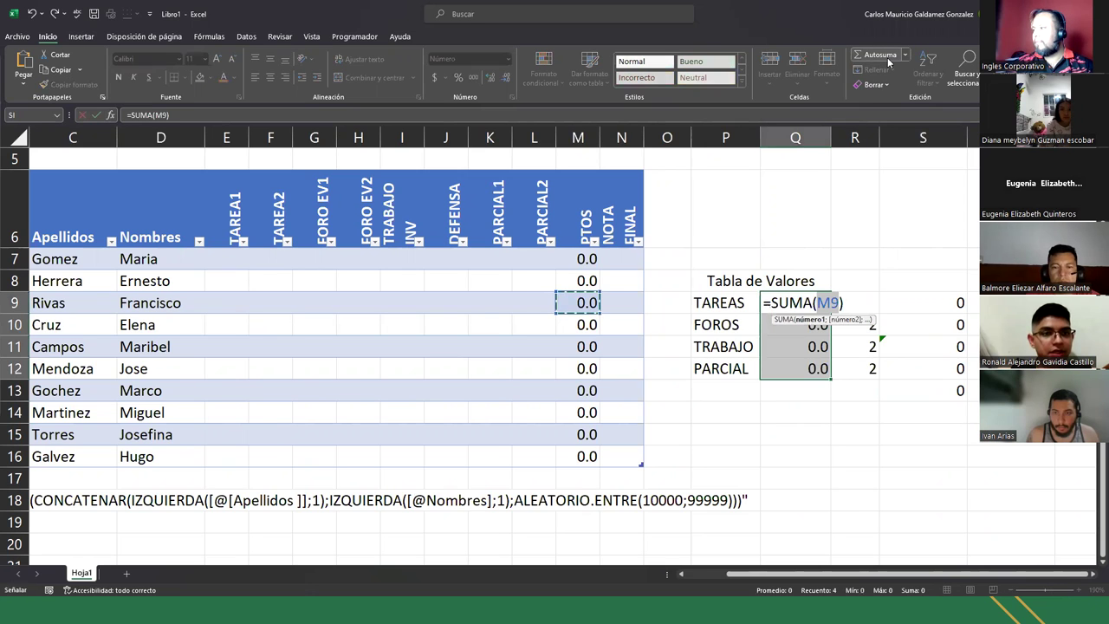
key("Escape")
Total the Tabla de Valores values in Q13 with =SUMA(Q9:Q12).
left_click(801, 390)
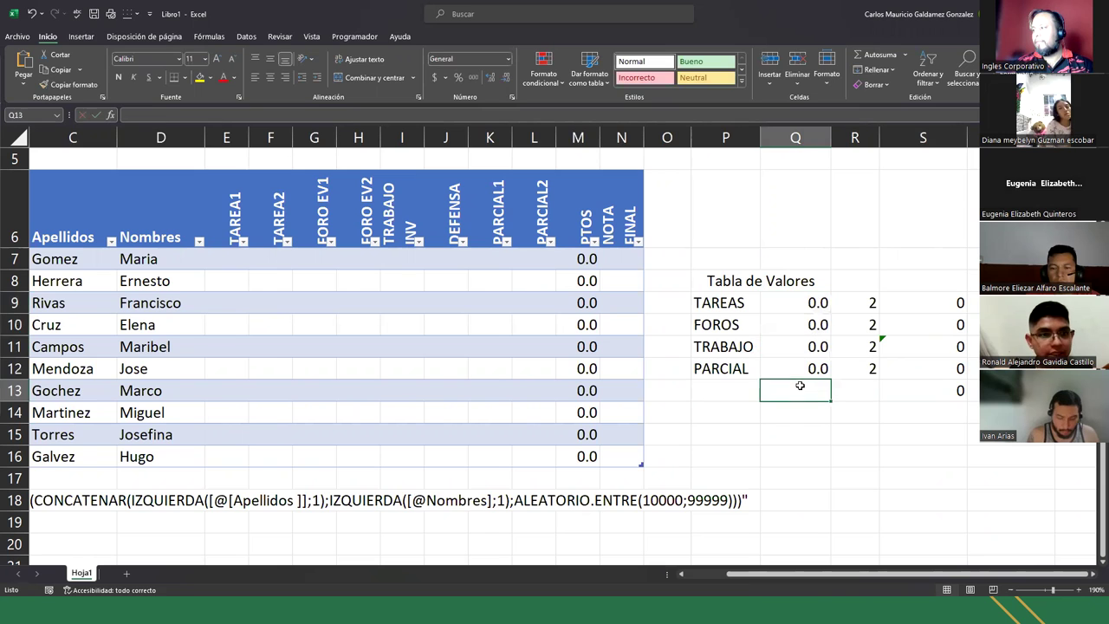
left_click(878, 55)
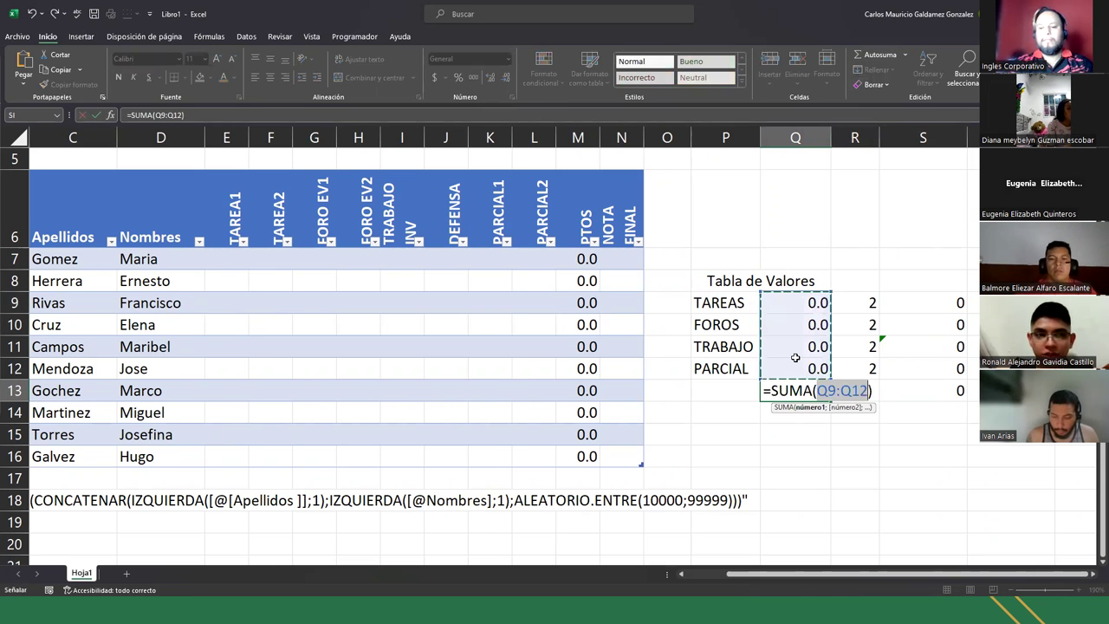
key("Return")
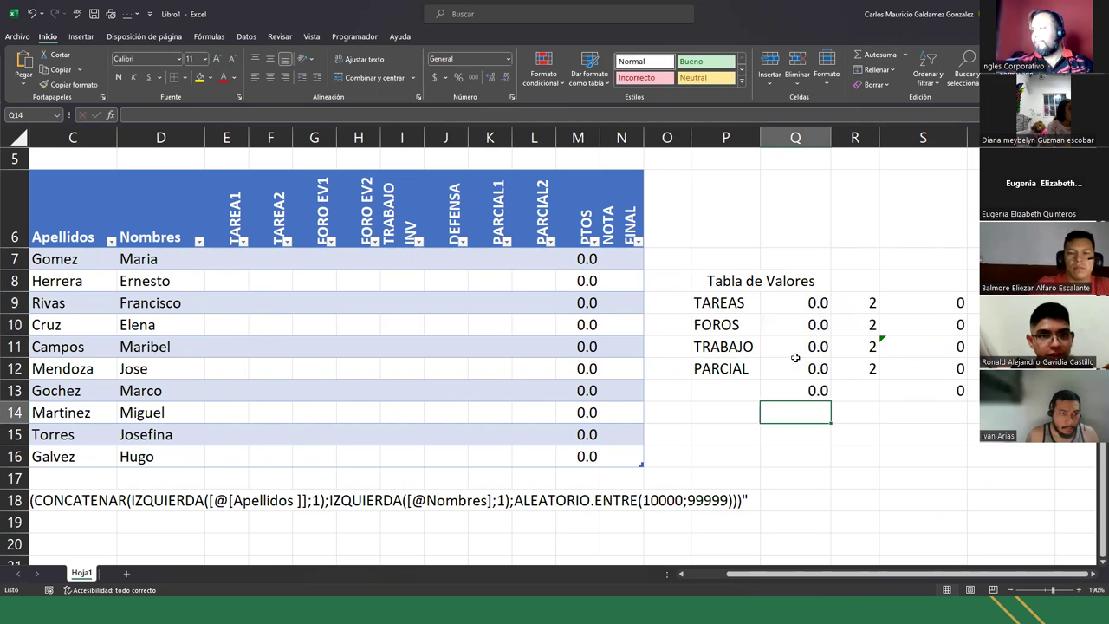
Inspect the SUMA formula in Q13 and the cell range it covers.
left_click(795, 393)
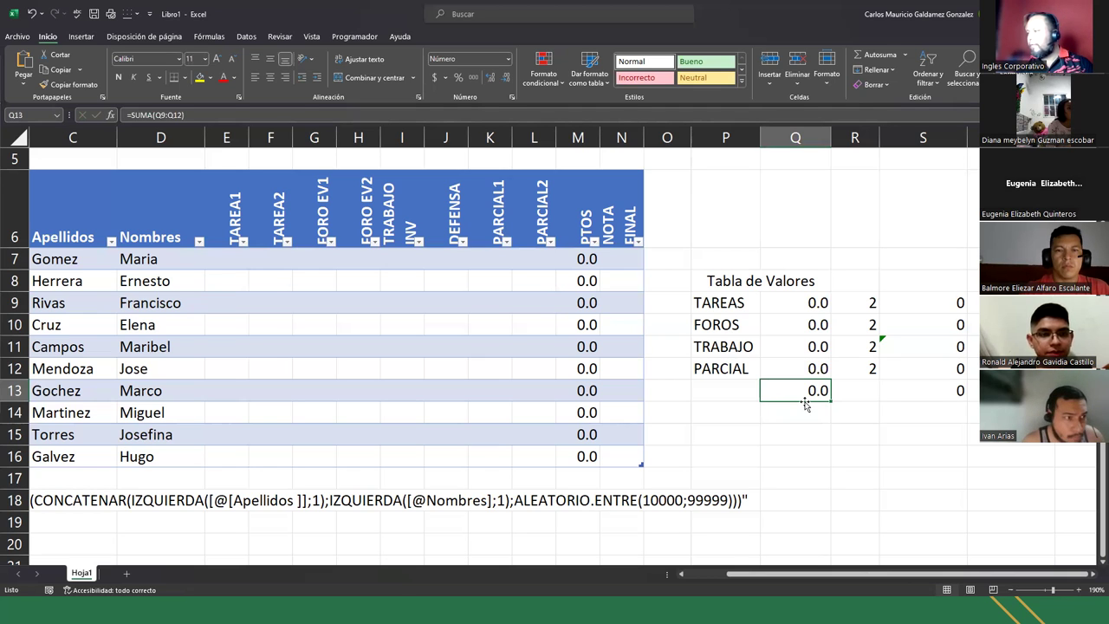
double_click(805, 404)
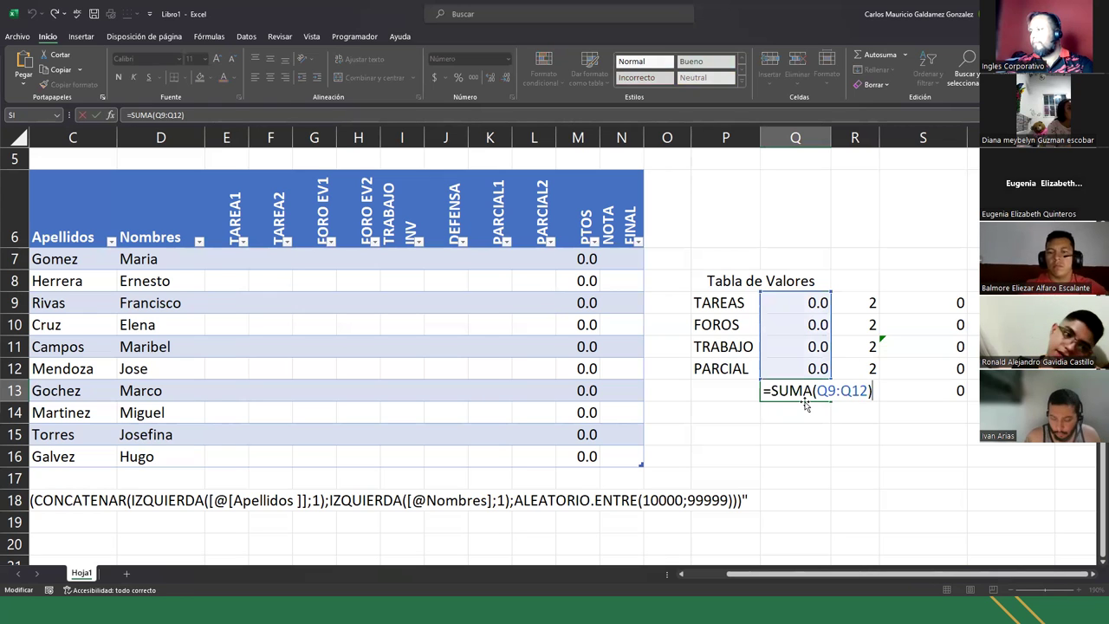
key("Escape")
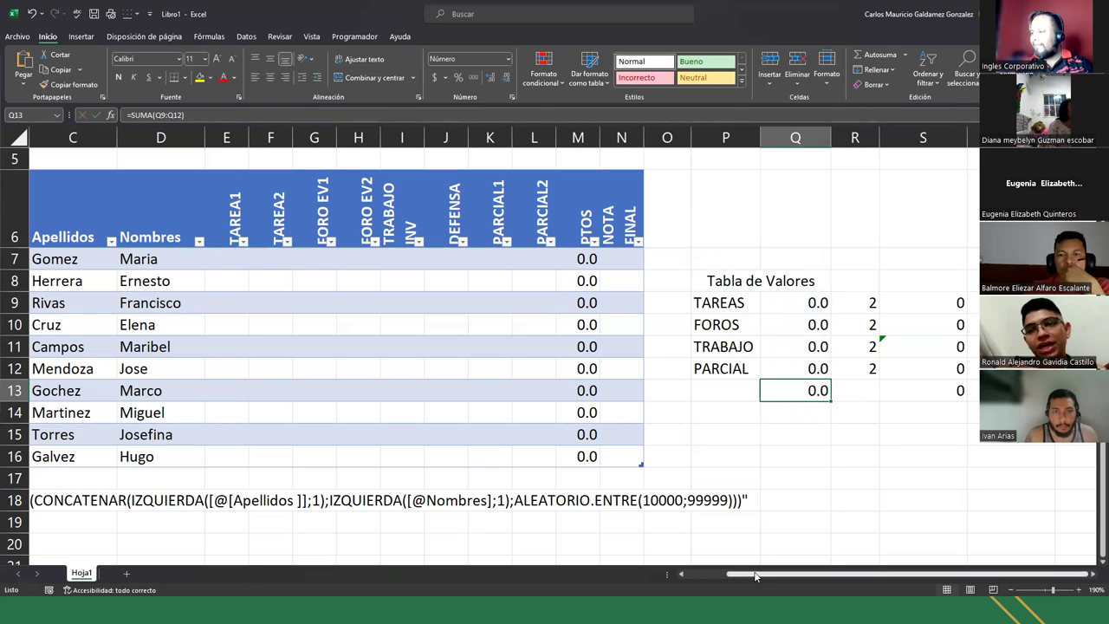
left_click_drag(750, 574, 706, 576)
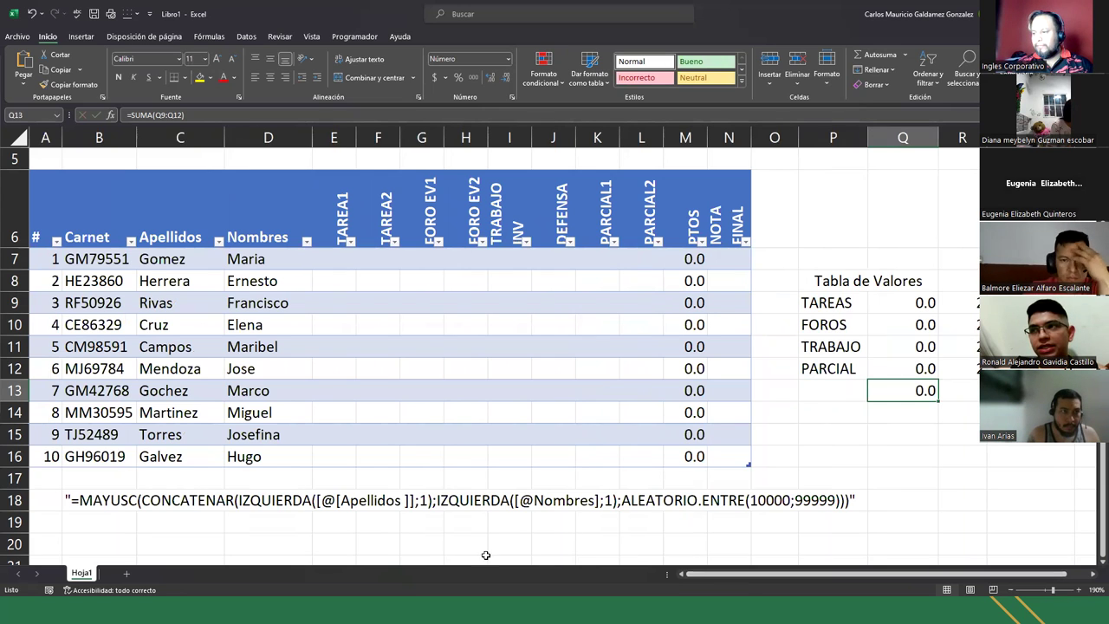
left_click(364, 504)
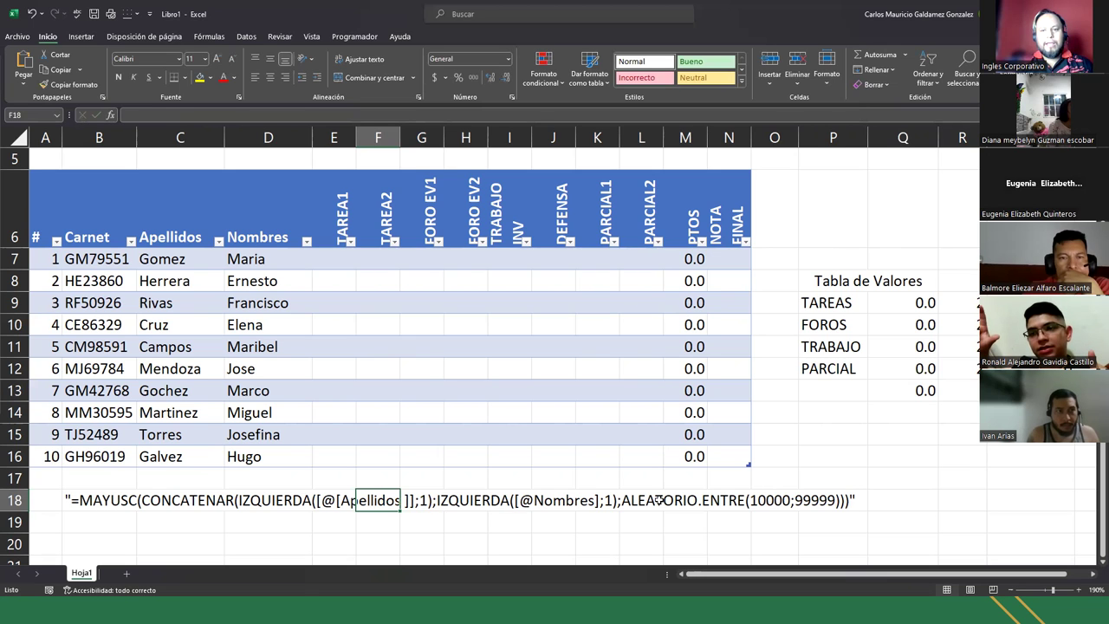
left_click(373, 279)
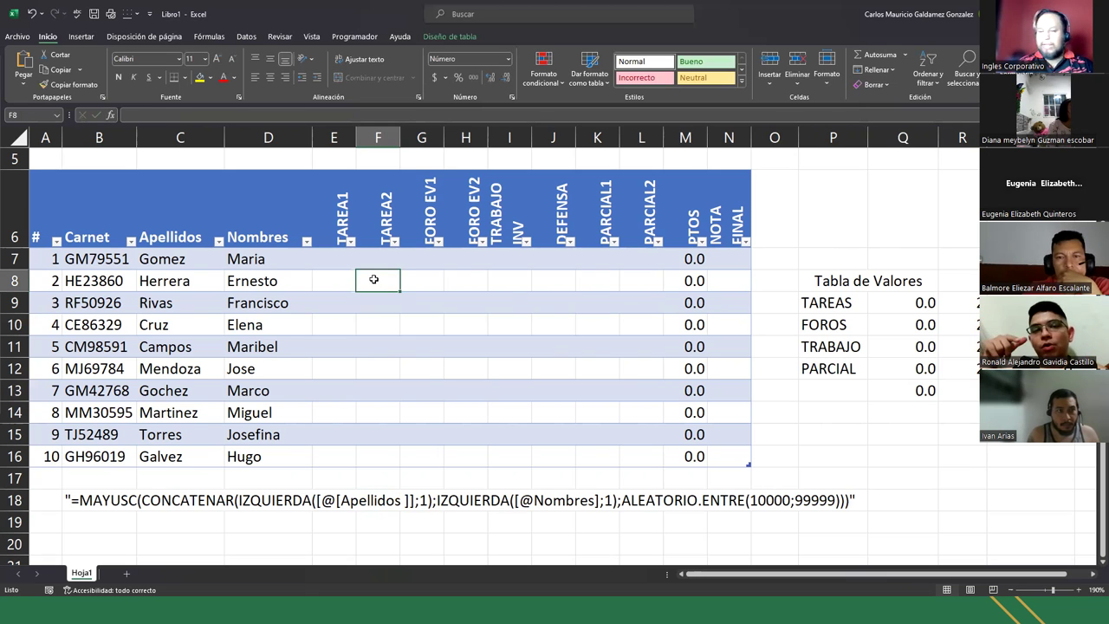
type("=")
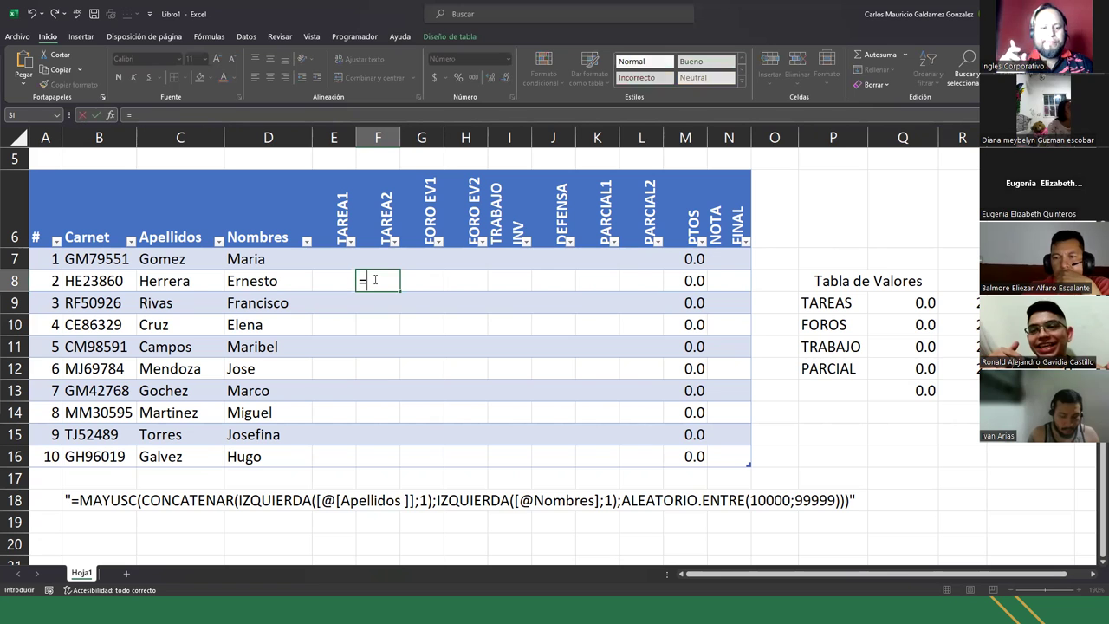
type("a")
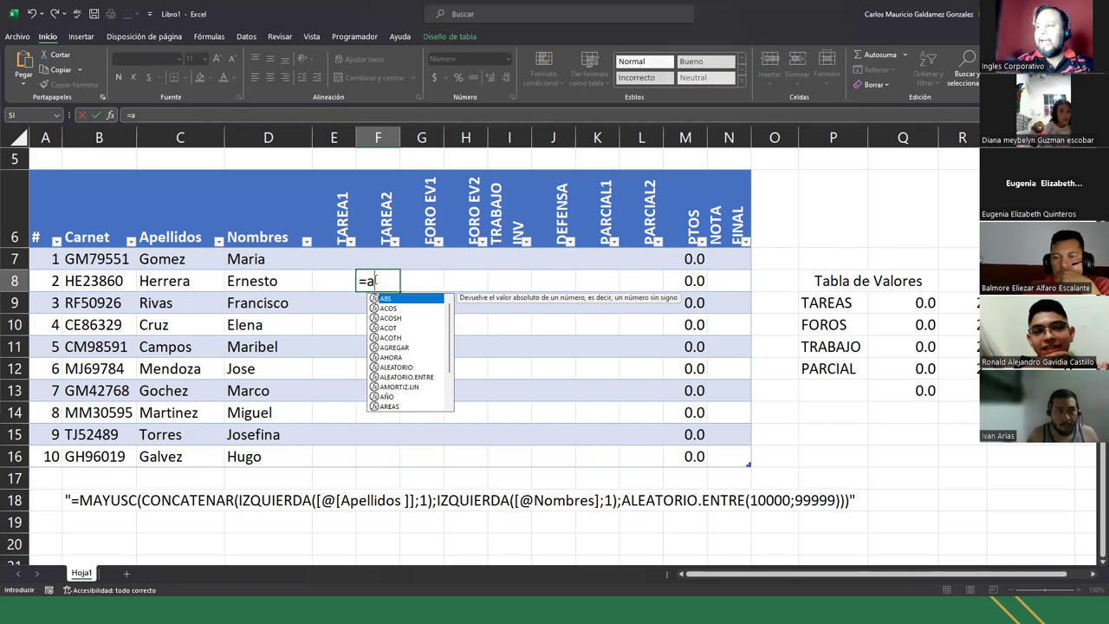
type("leto")
key("BackSpace")
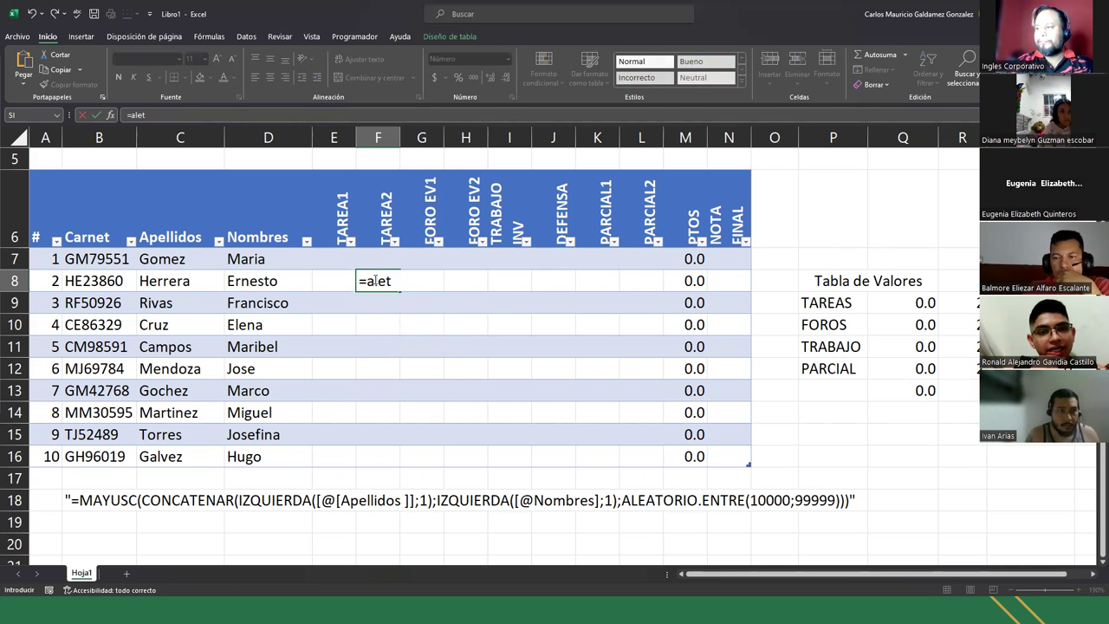
key("BackSpace")
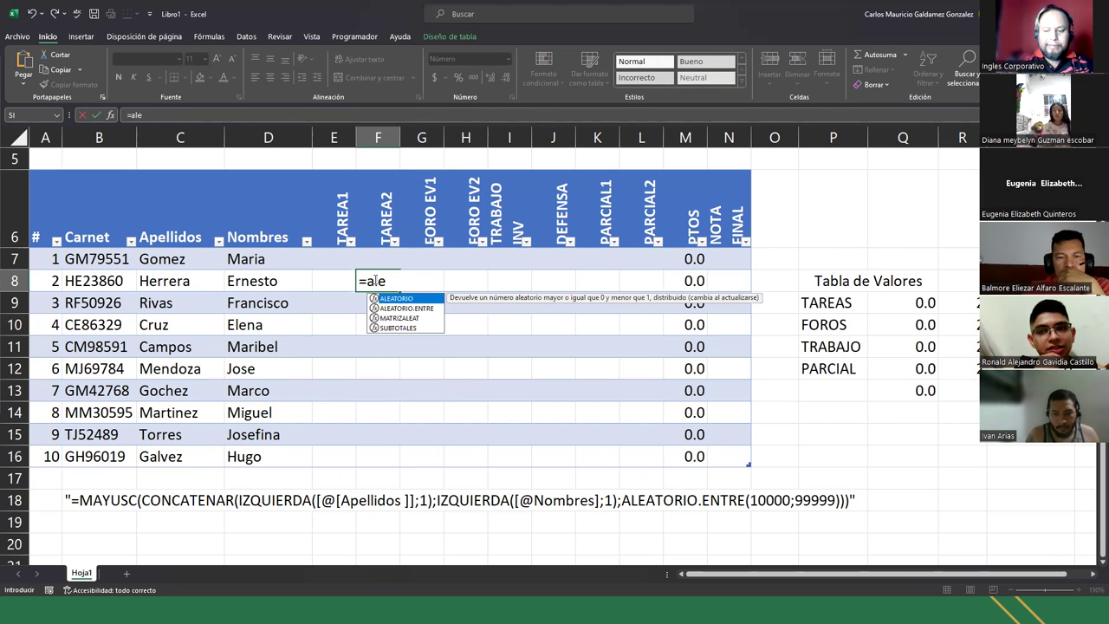
key("Down")
key("Down")
key("Down")
key("Up")
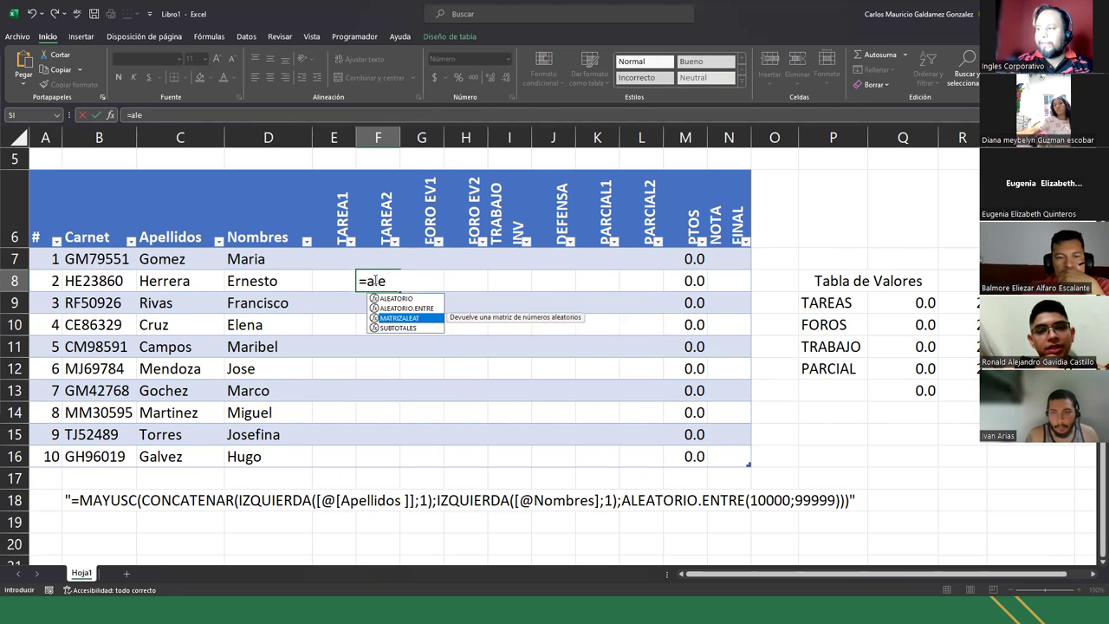
key("Up")
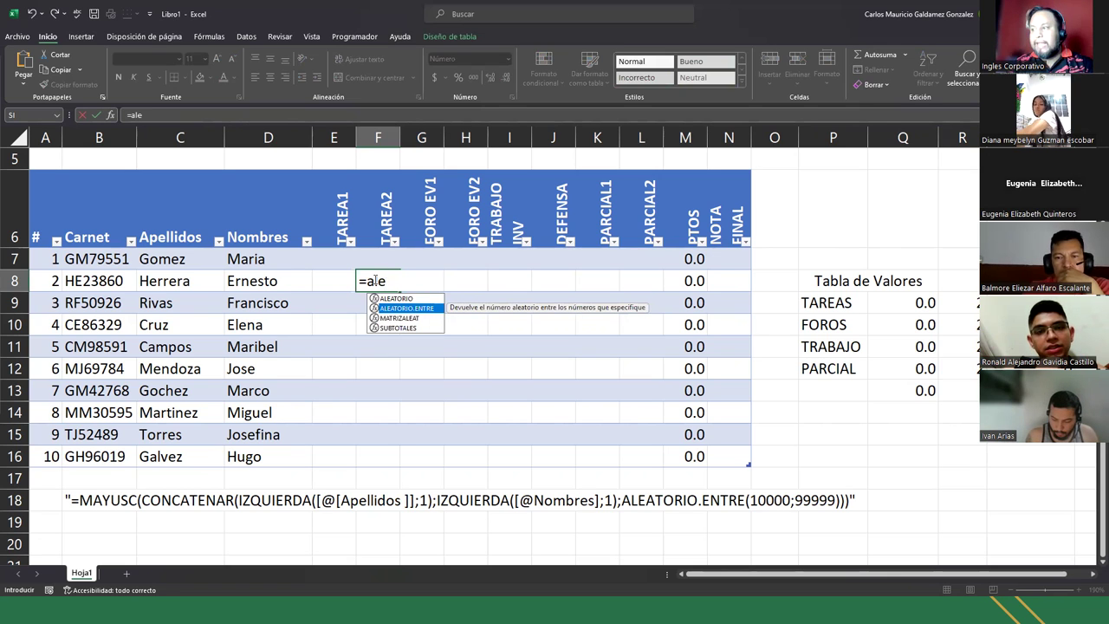
key("Tab")
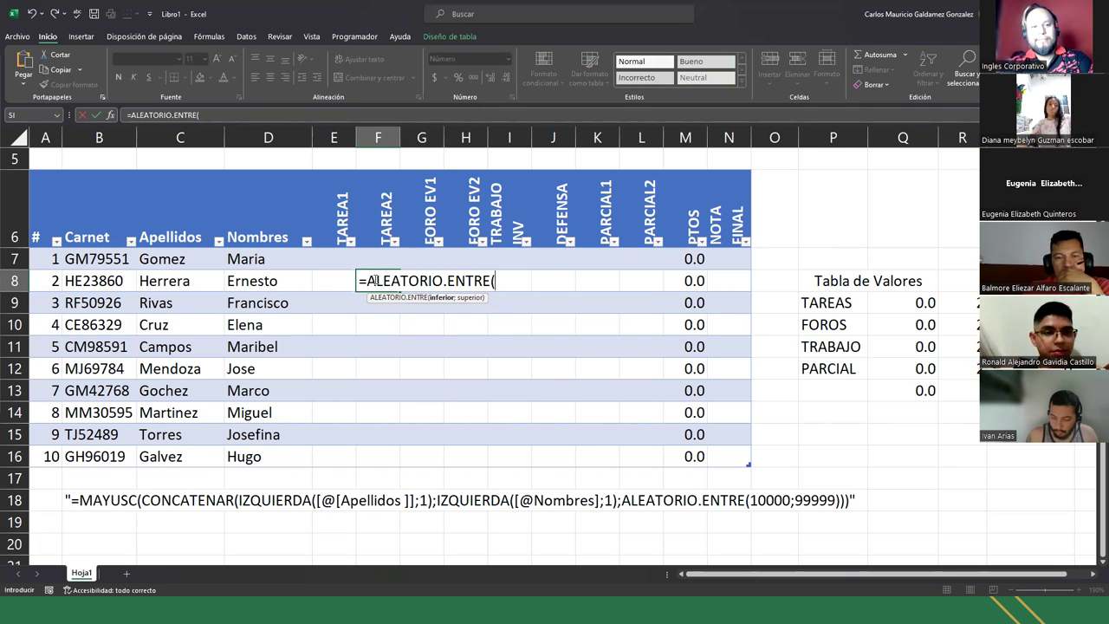
key("Escape")
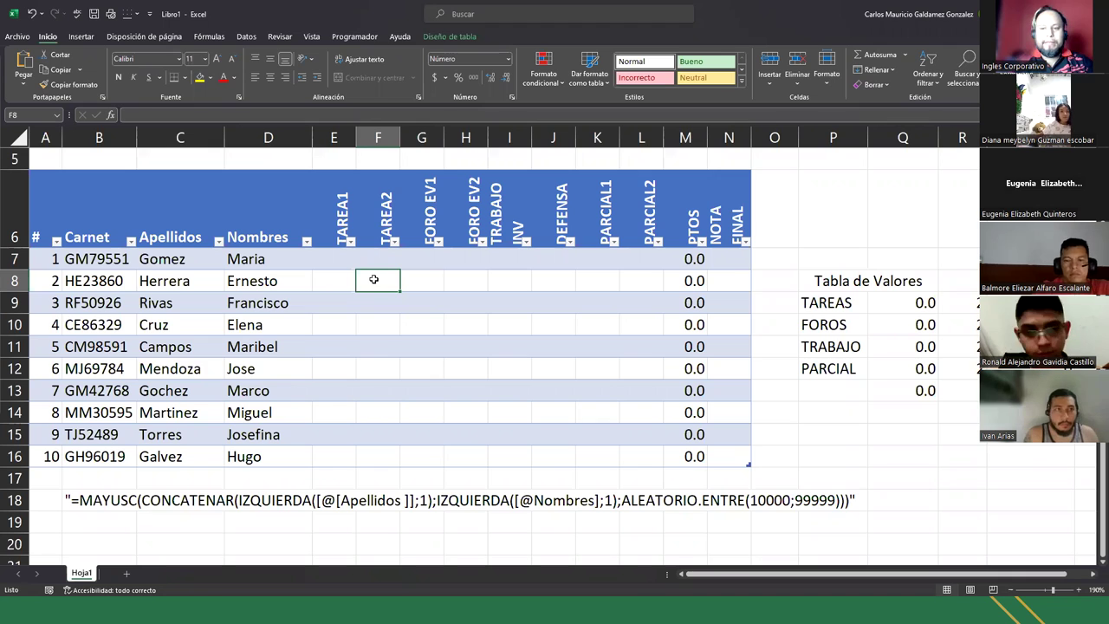
Examine the MAYUSC and CONCATENAR formula text in B18 and the first Carnet value in B7.
left_click(988, 349)
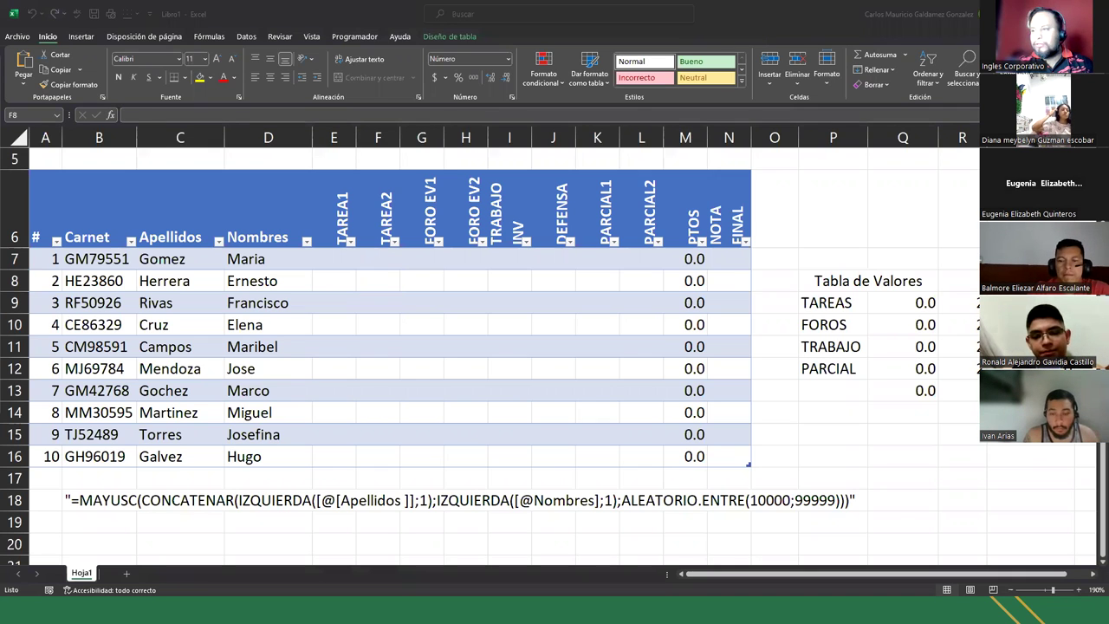
left_click(74, 500)
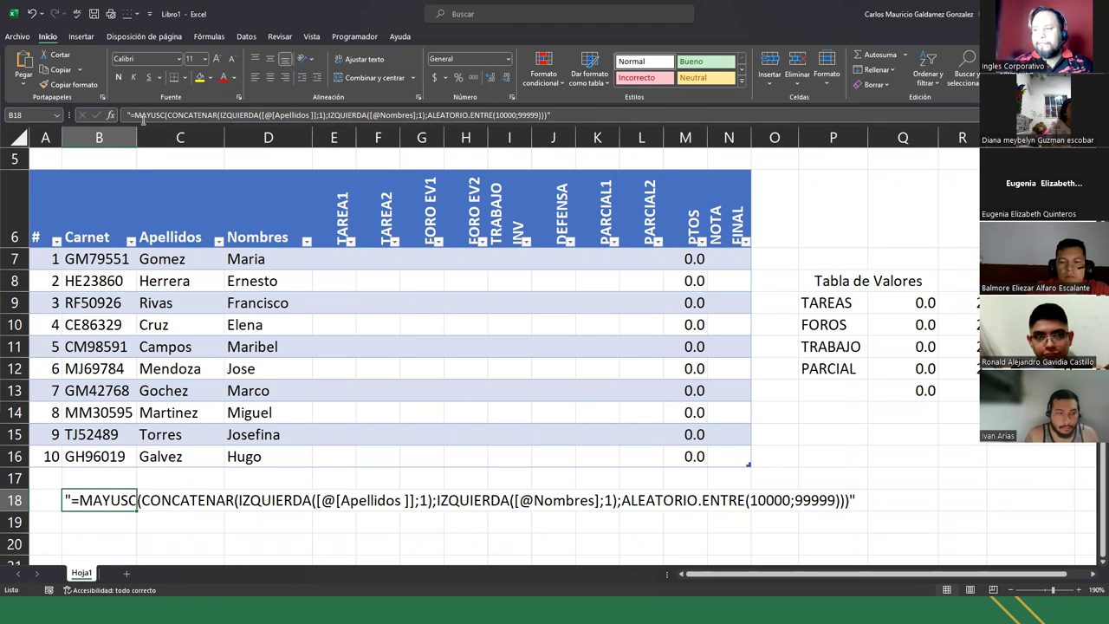
type("\"=MAYUS")
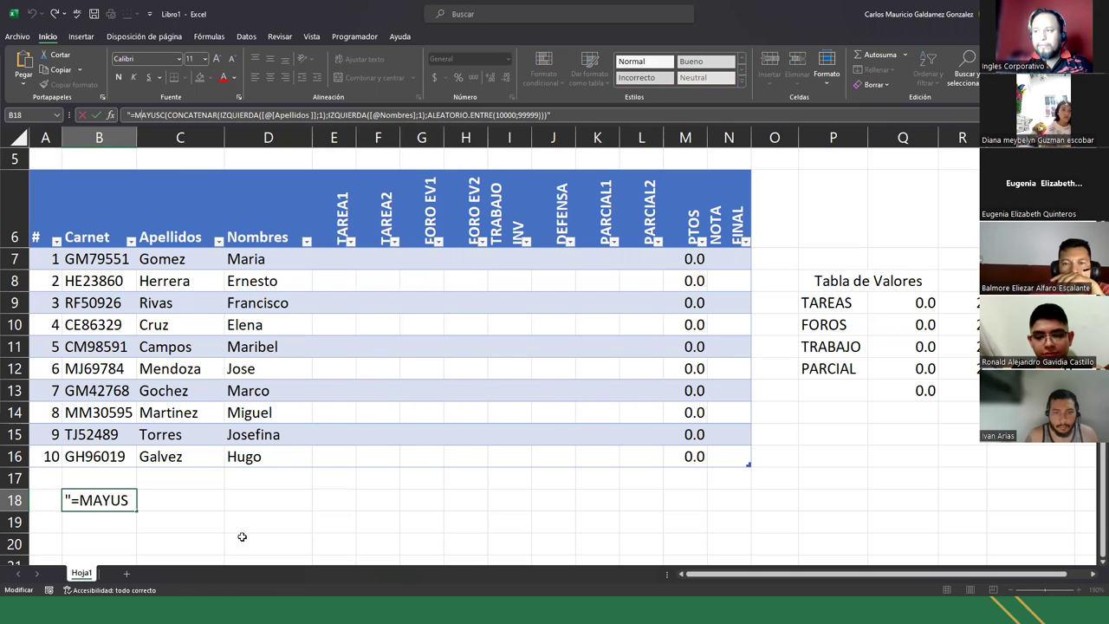
left_click(98, 259)
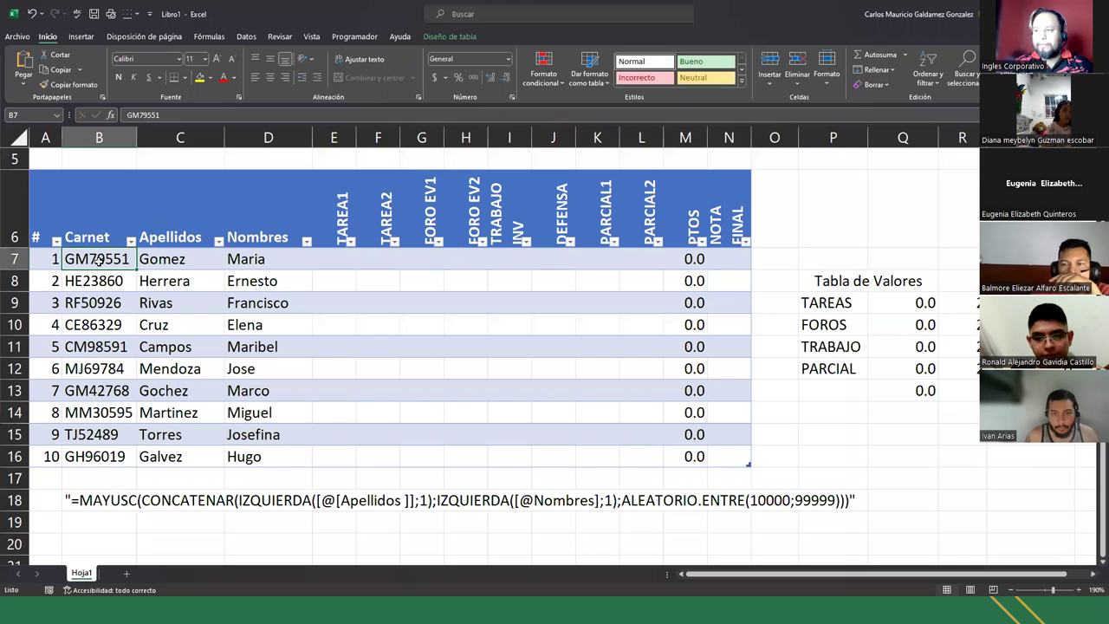
double_click(98, 259)
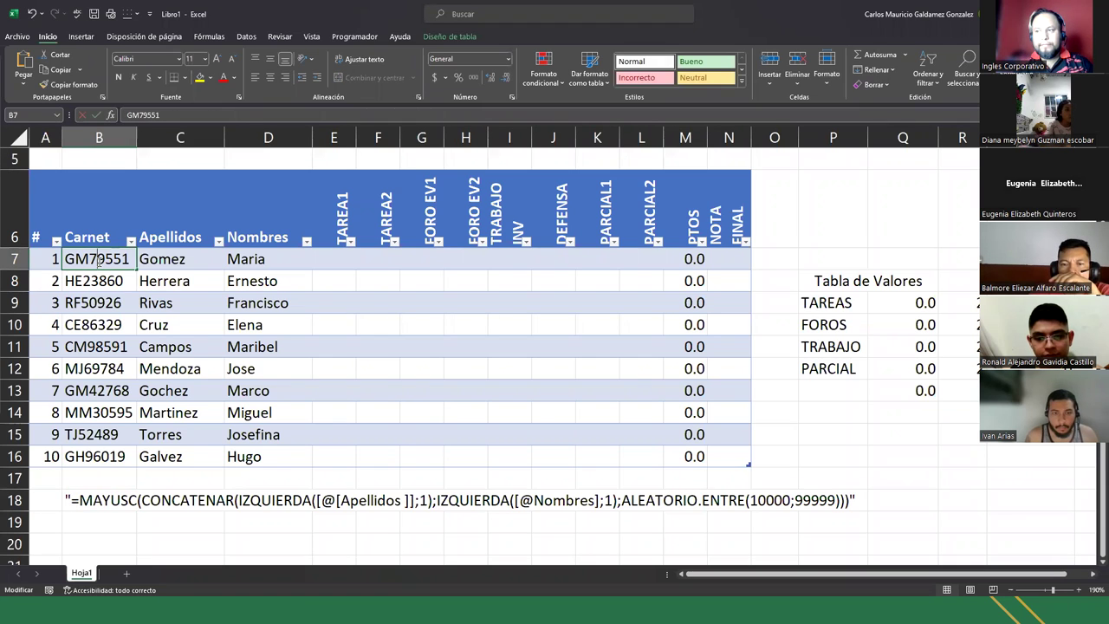
left_click(75, 500)
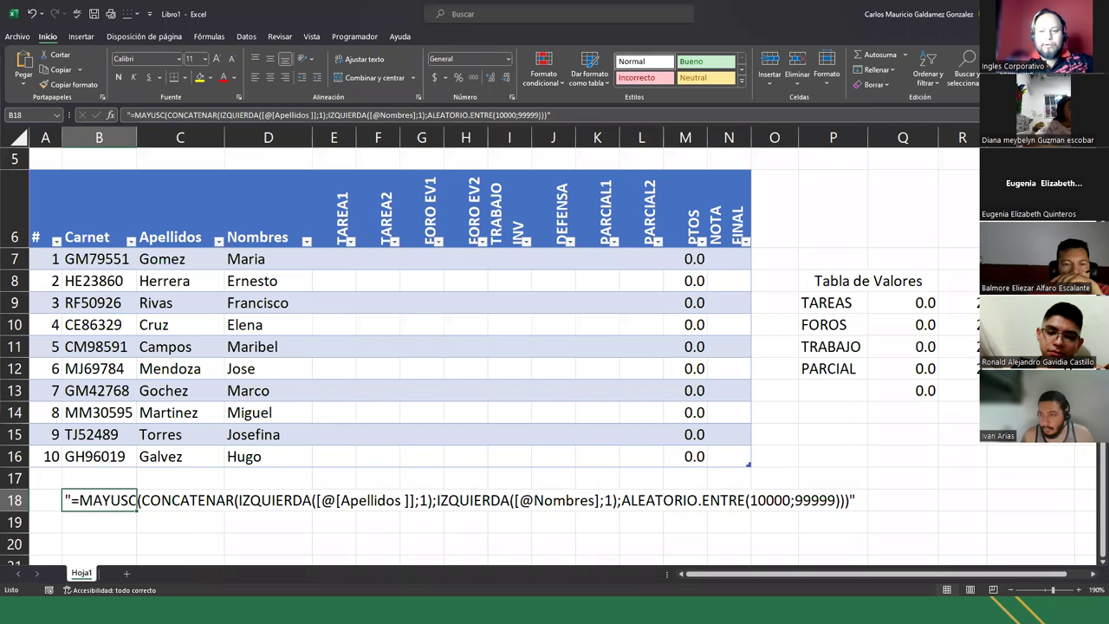
Copy the Carnet codes in B7:B16 and paste them back over the same cells as values only.
key("alt+Tab")
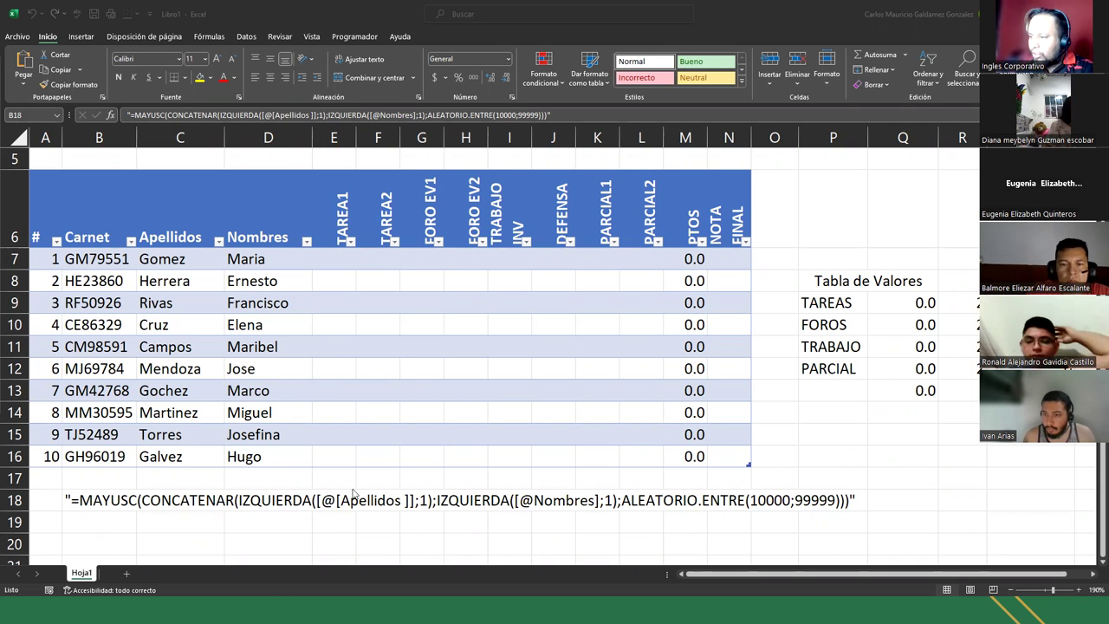
left_click(246, 506)
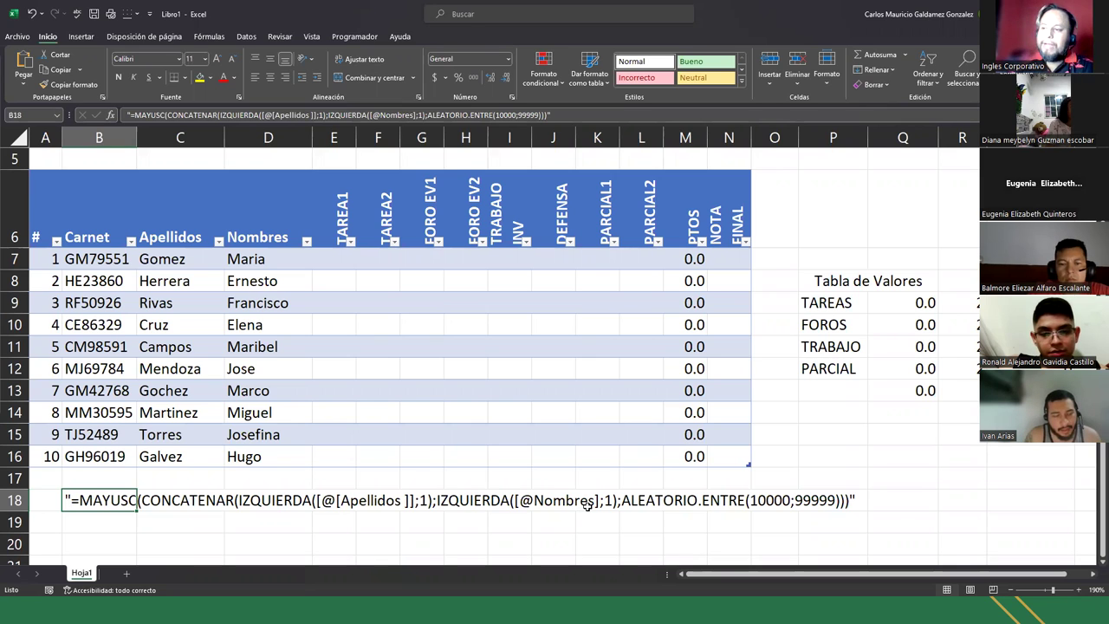
left_click_drag(82, 257, 106, 459)
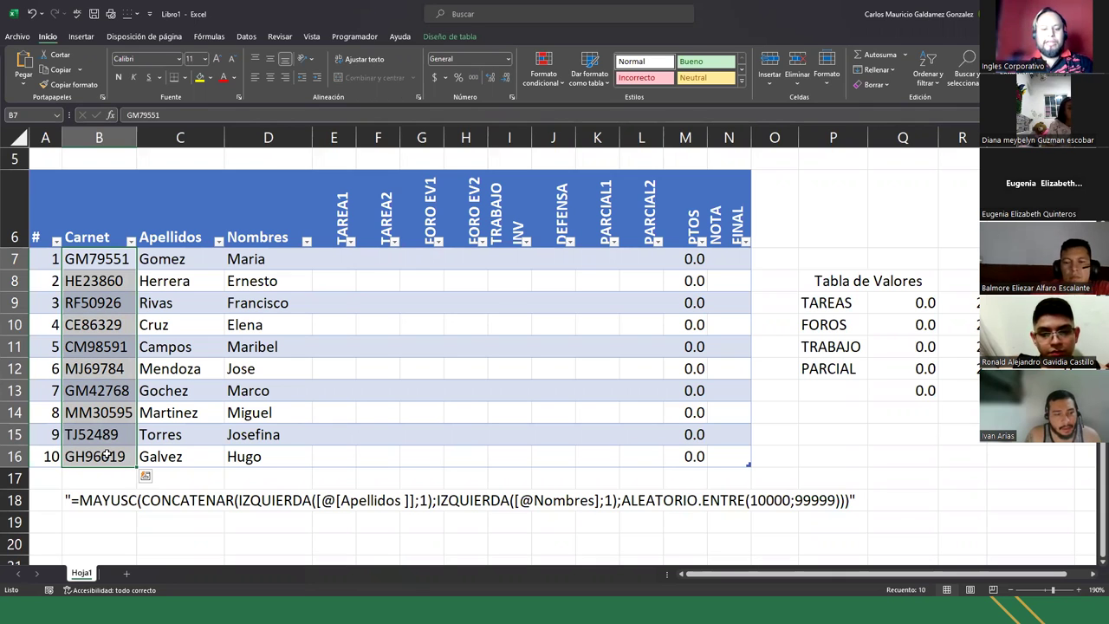
key("ctrl+c")
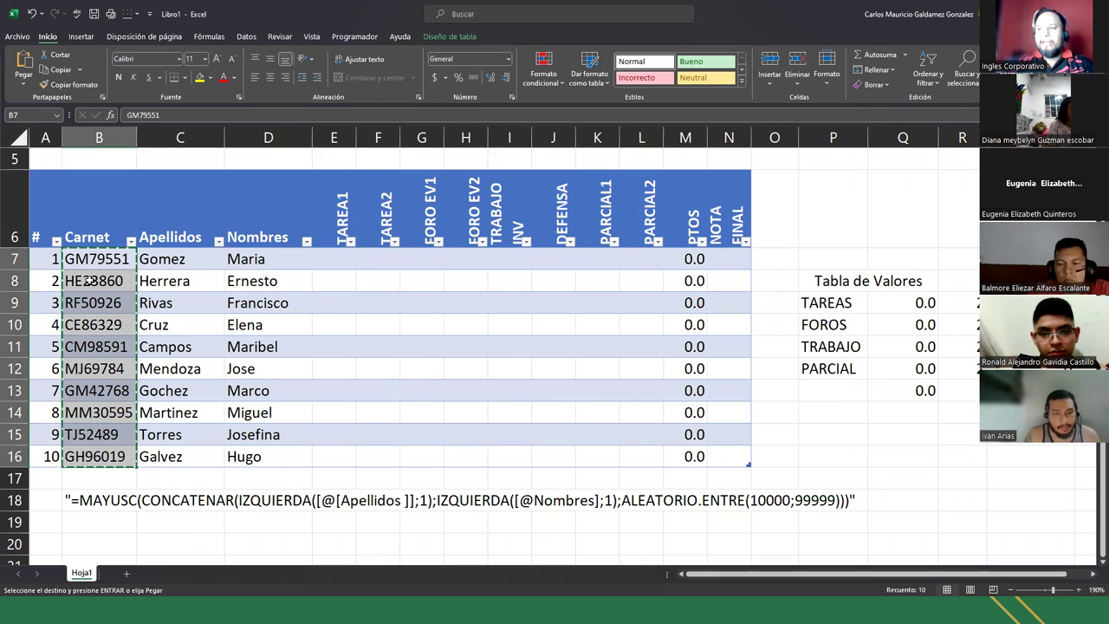
left_click(86, 252)
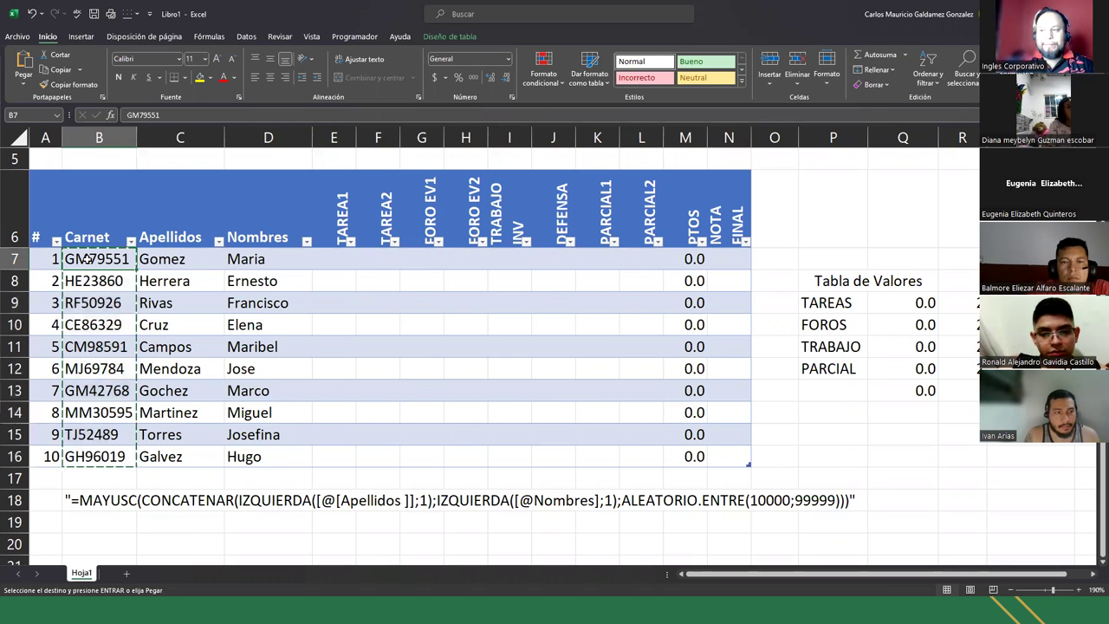
right_click(89, 255)
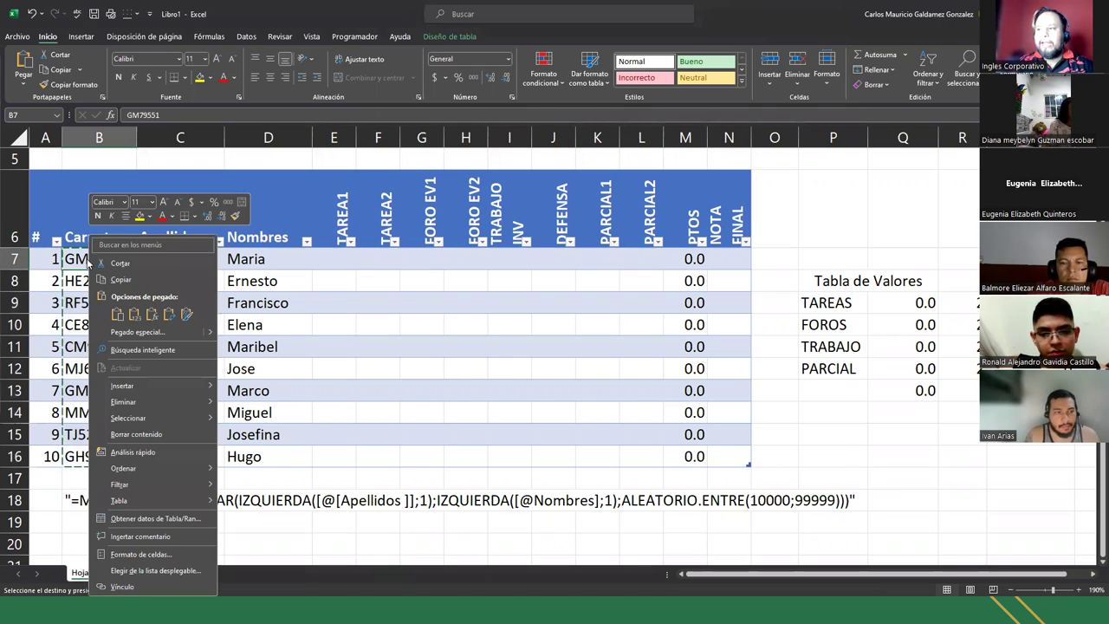
left_click(118, 314)
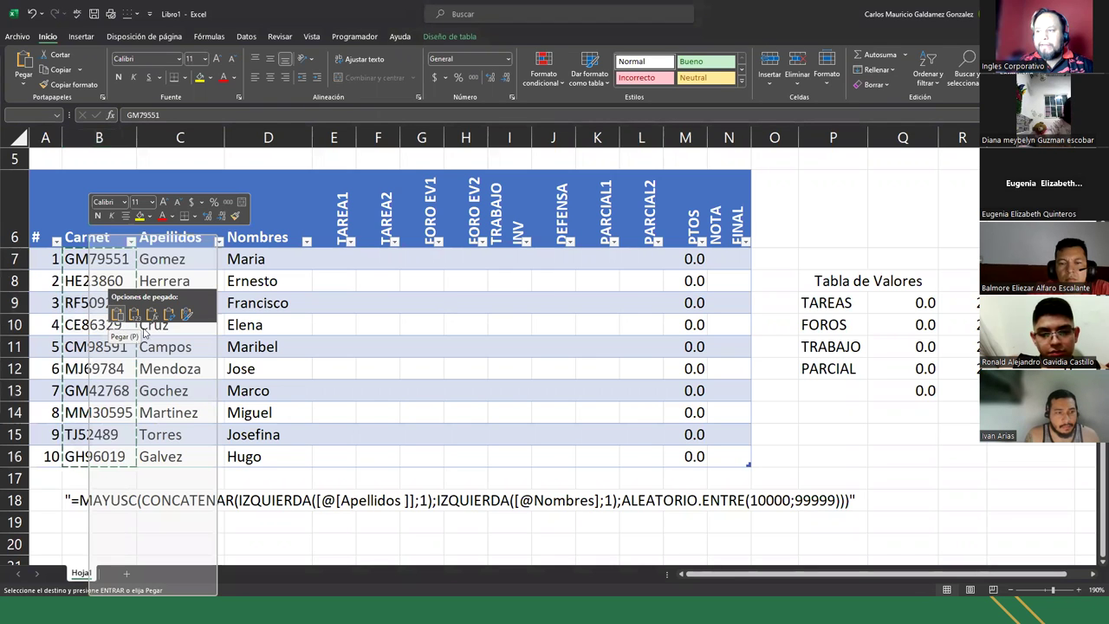
mouse_move(209, 336)
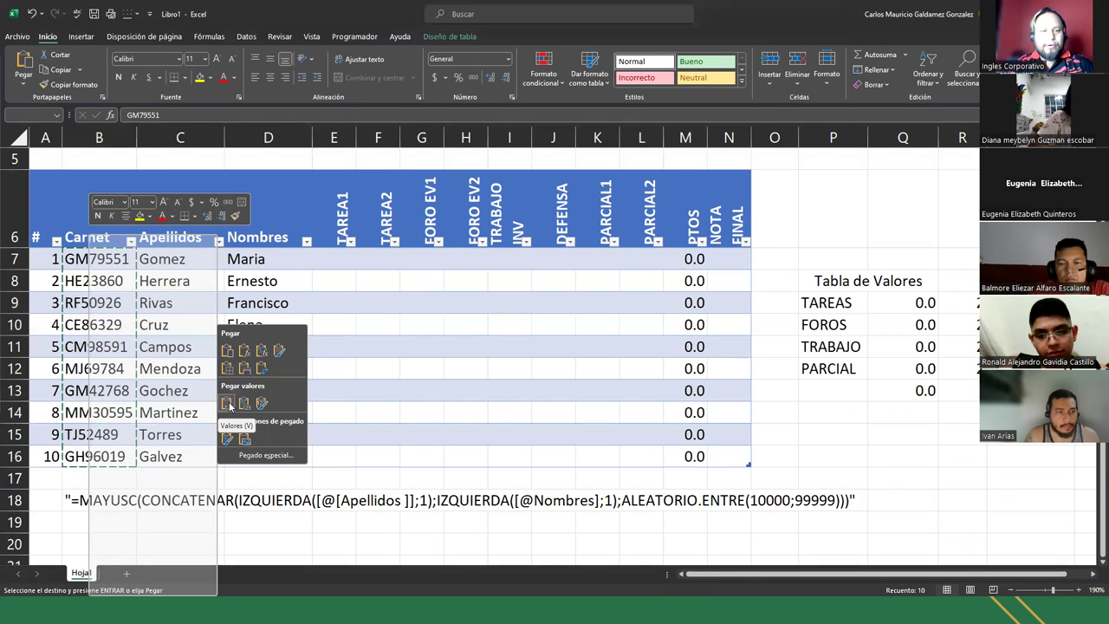
key("v")
Inspect the content of the first Carnet cell, B7, to check whether it holds plain text or a formula.
left_click(95, 259)
left_click(177, 116)
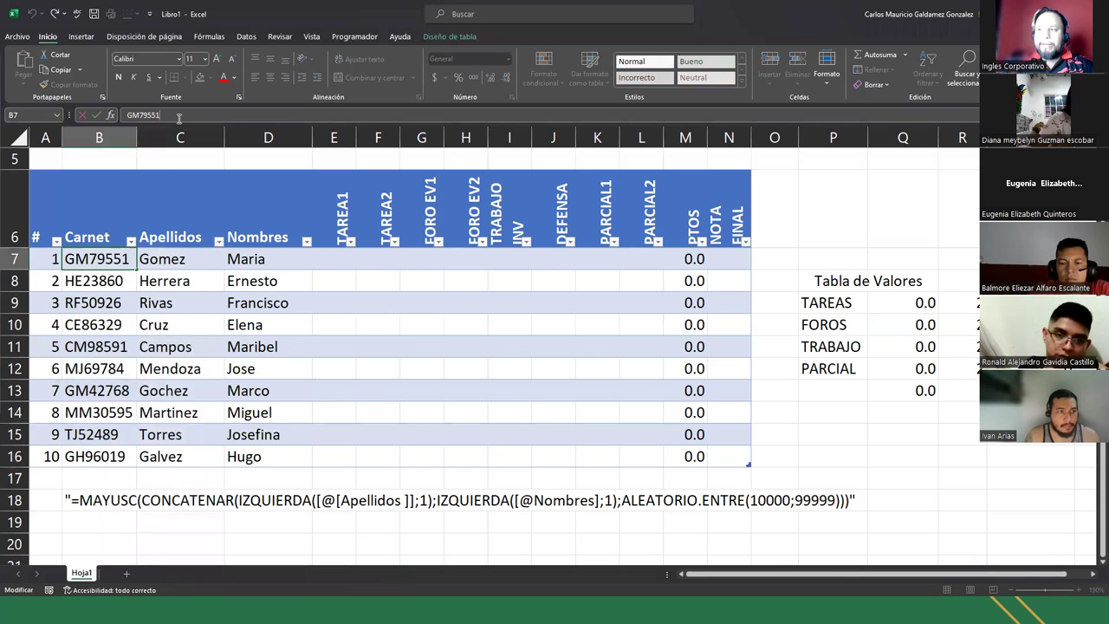
key("shift+Home")
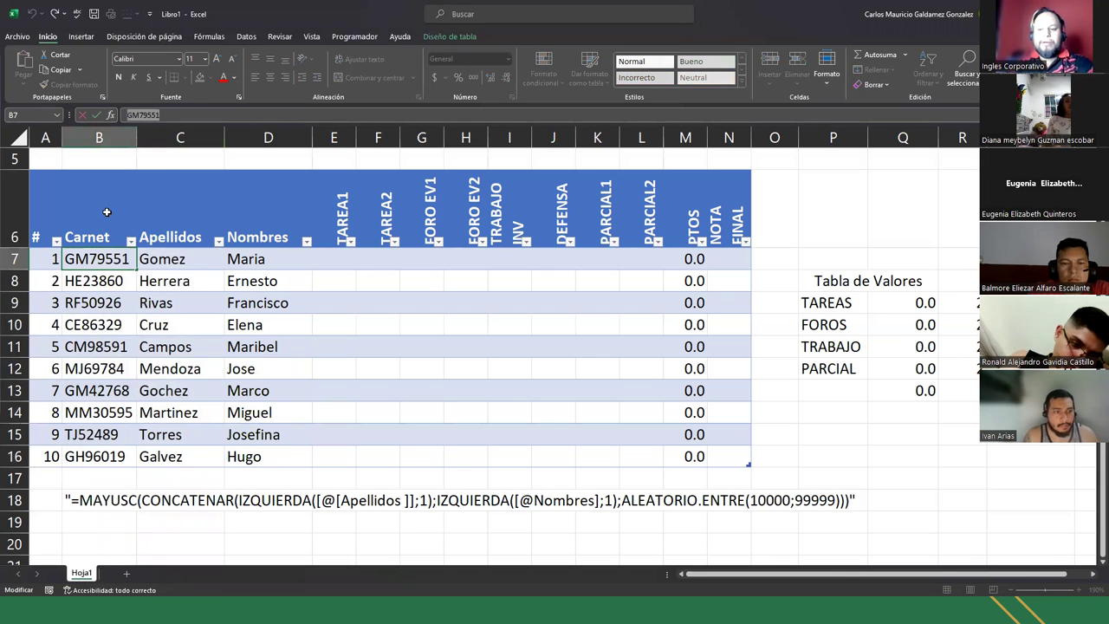
key("Return")
left_click(94, 261)
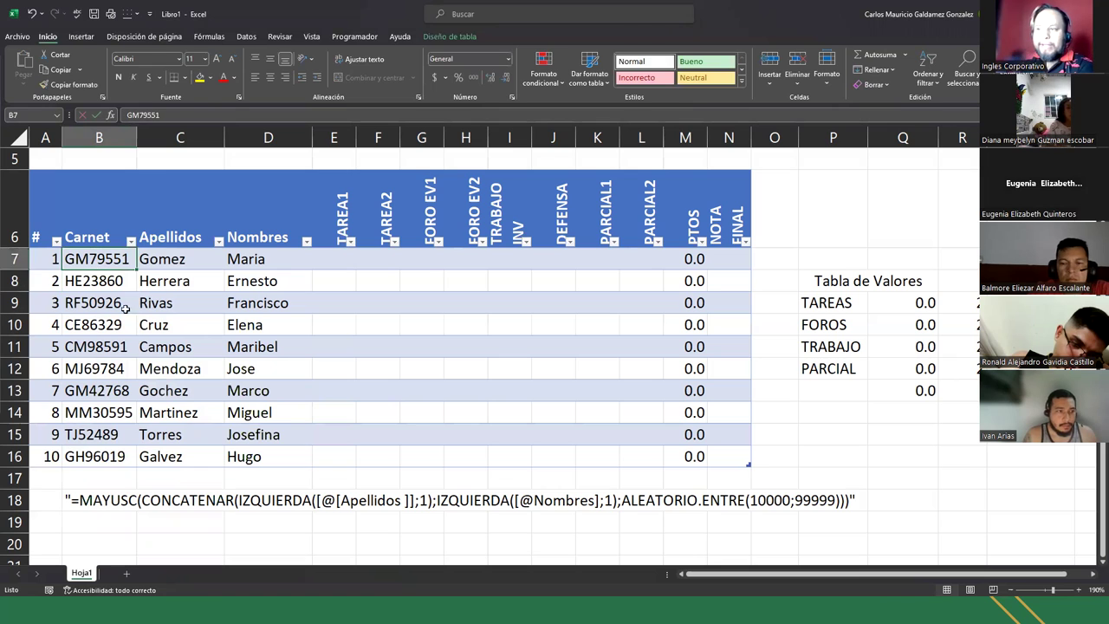
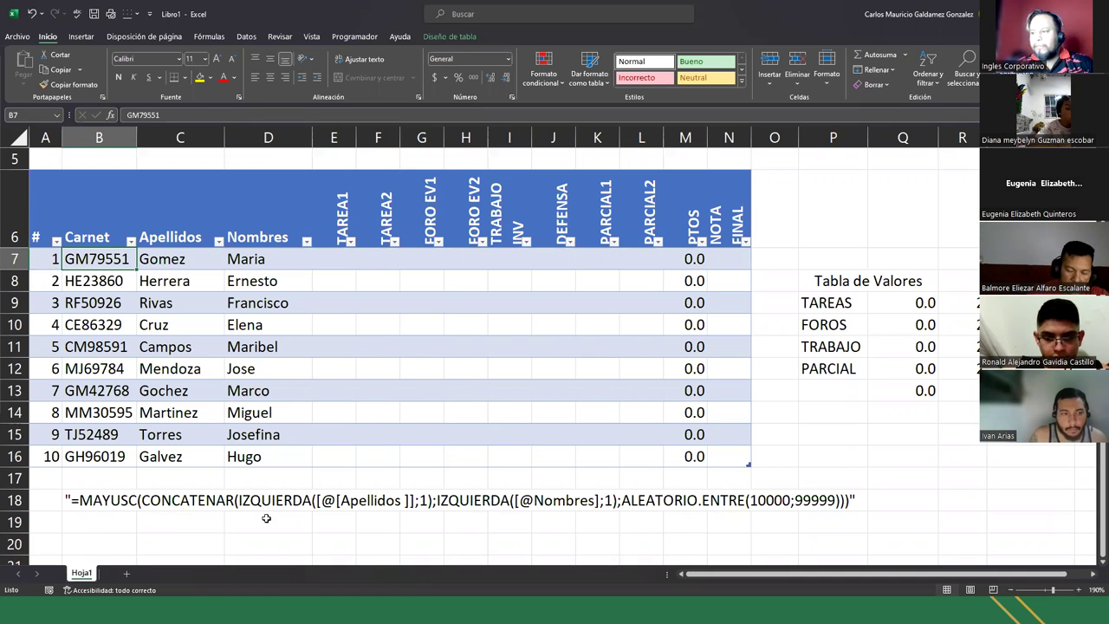
Review the formula text in B18 and the full extent of the grade table A6:N16.
left_click(65, 500)
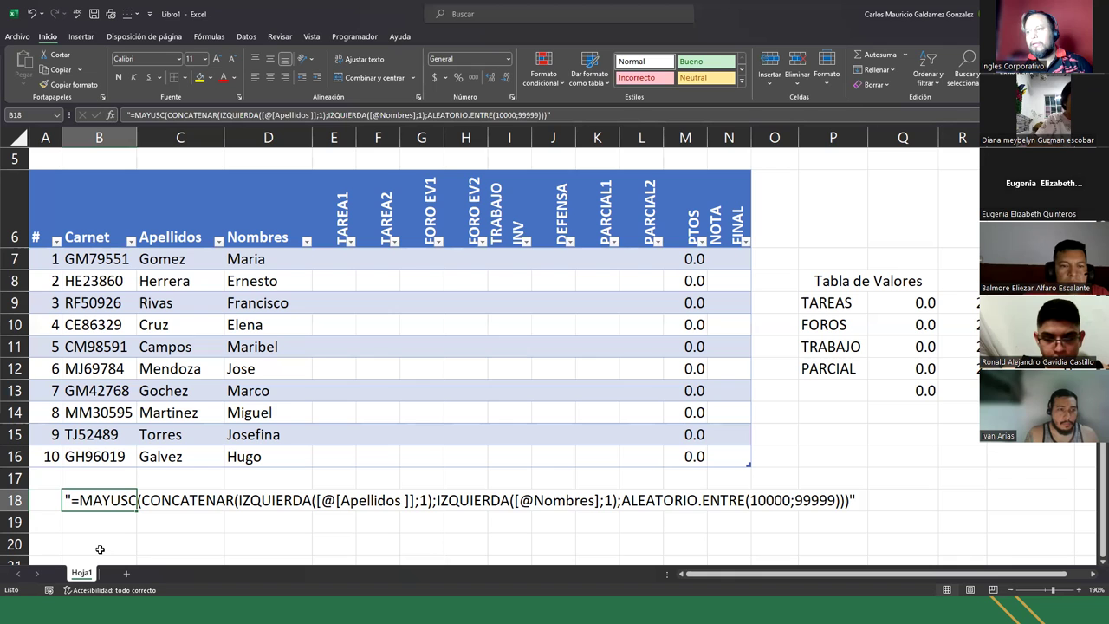
left_click(46, 205)
left_click_drag(281, 269, 722, 460)
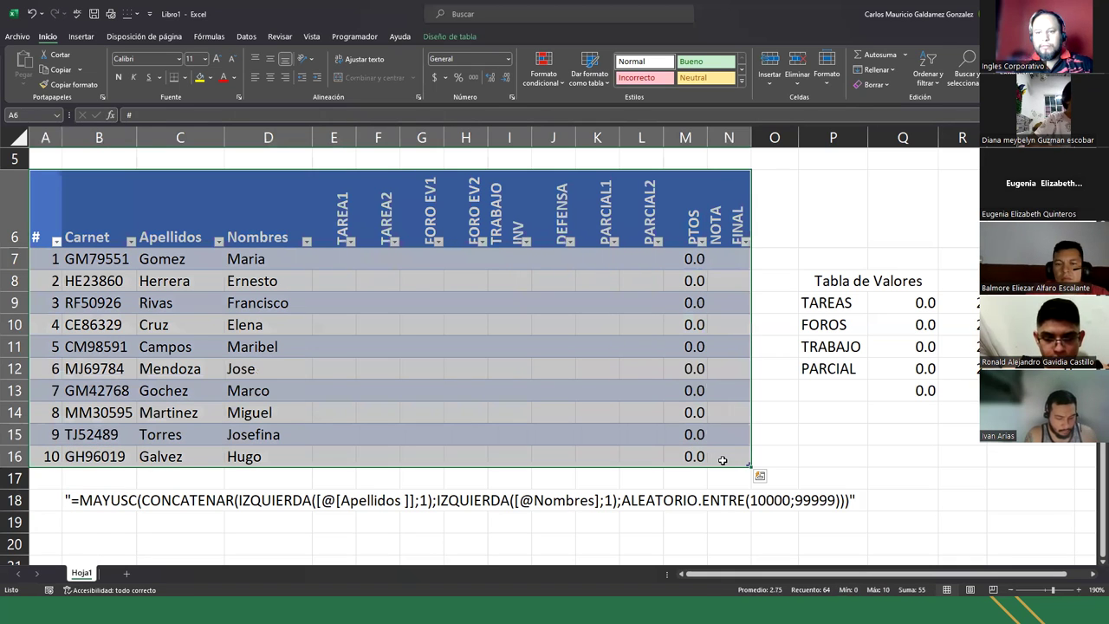
left_click(278, 283)
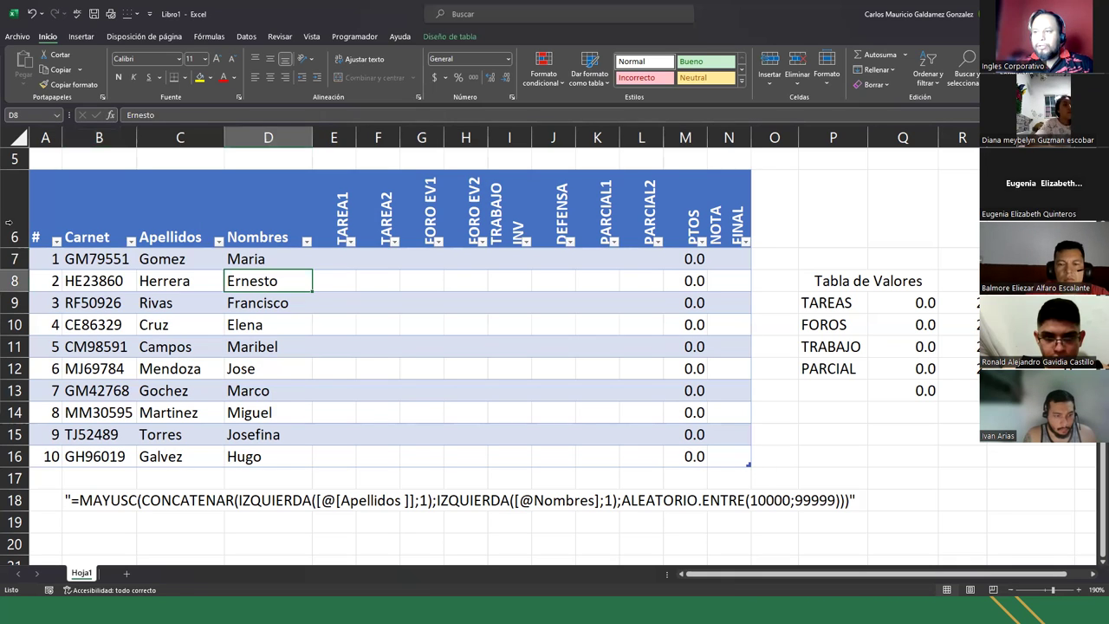
left_click_drag(34, 215, 715, 449)
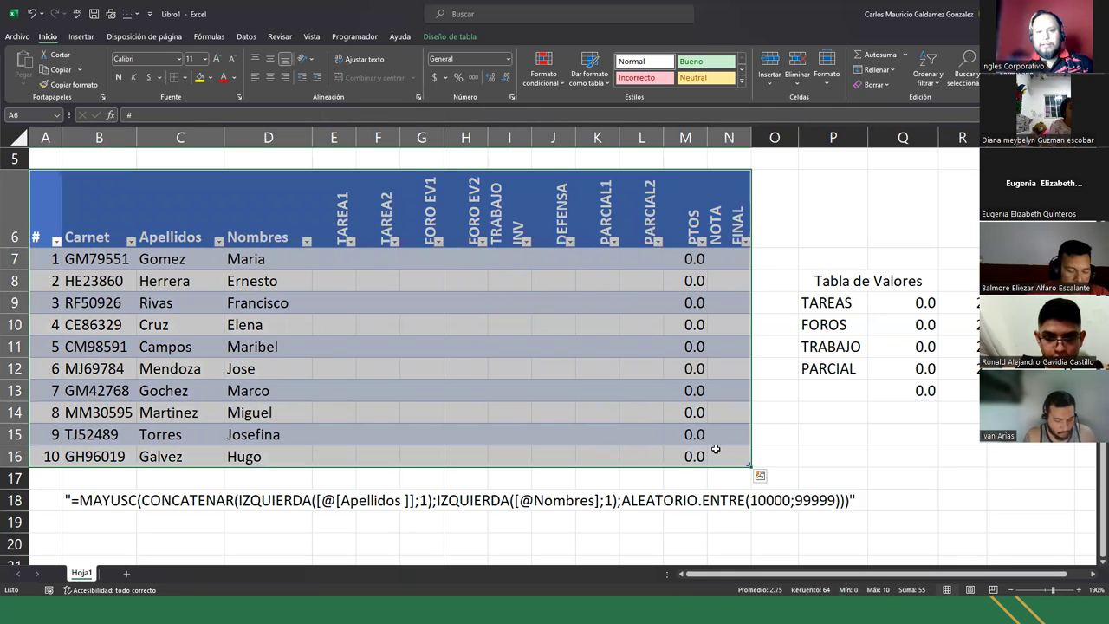
left_click(345, 329)
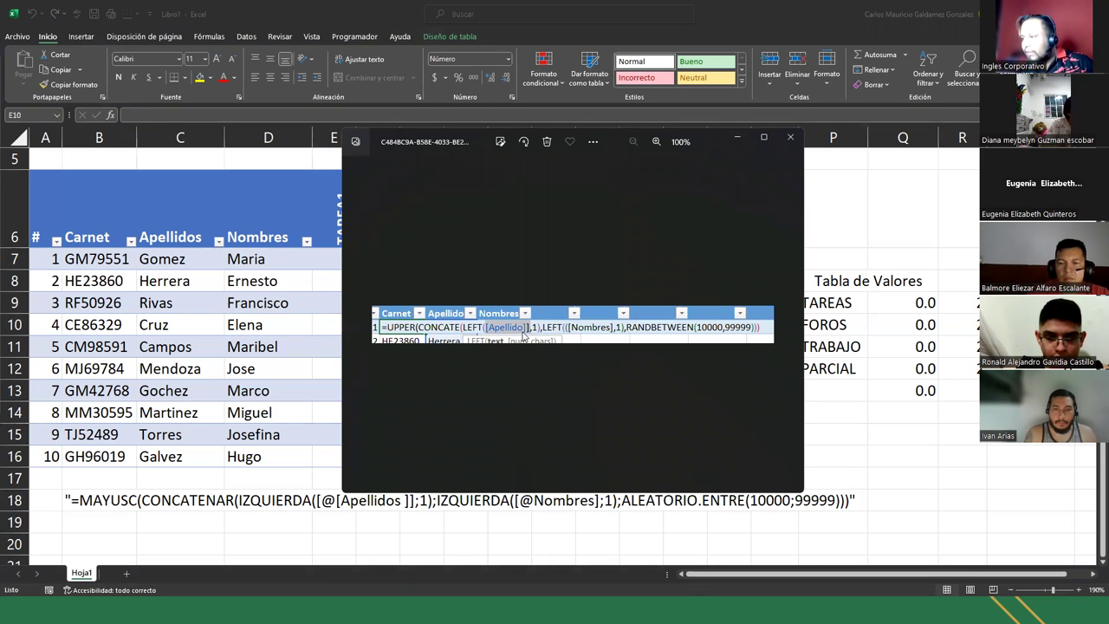
Compare the brackets around Apellido and Nombres in the formula screenshot with the text in B18, marking them with arrows, and close the image.
scroll(511, 345, "up", 5)
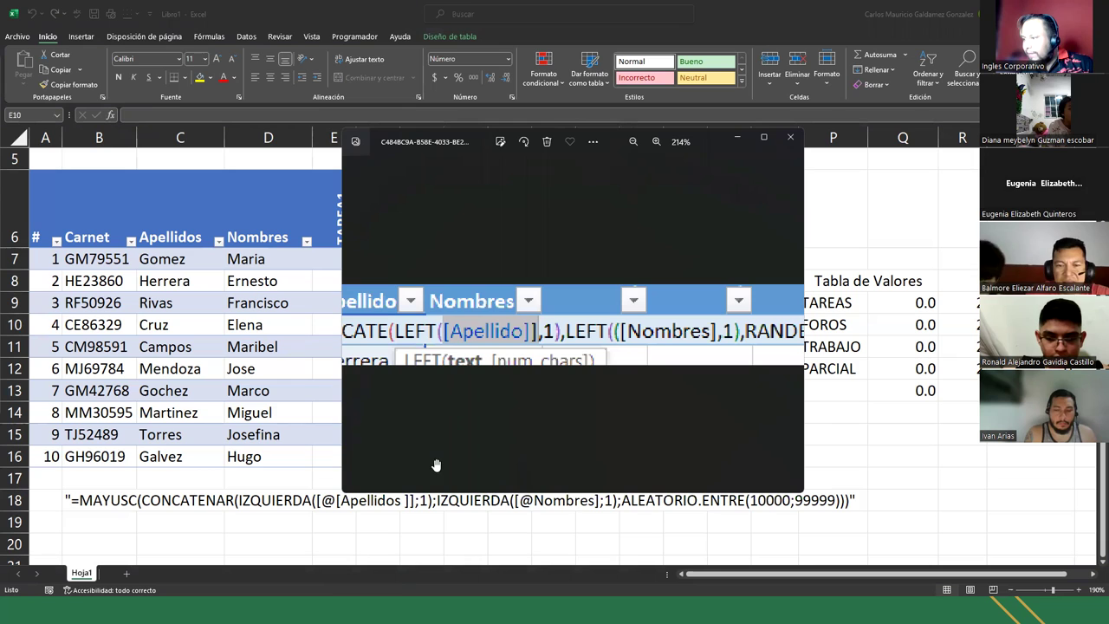
left_click_drag(473, 130, 475, 112)
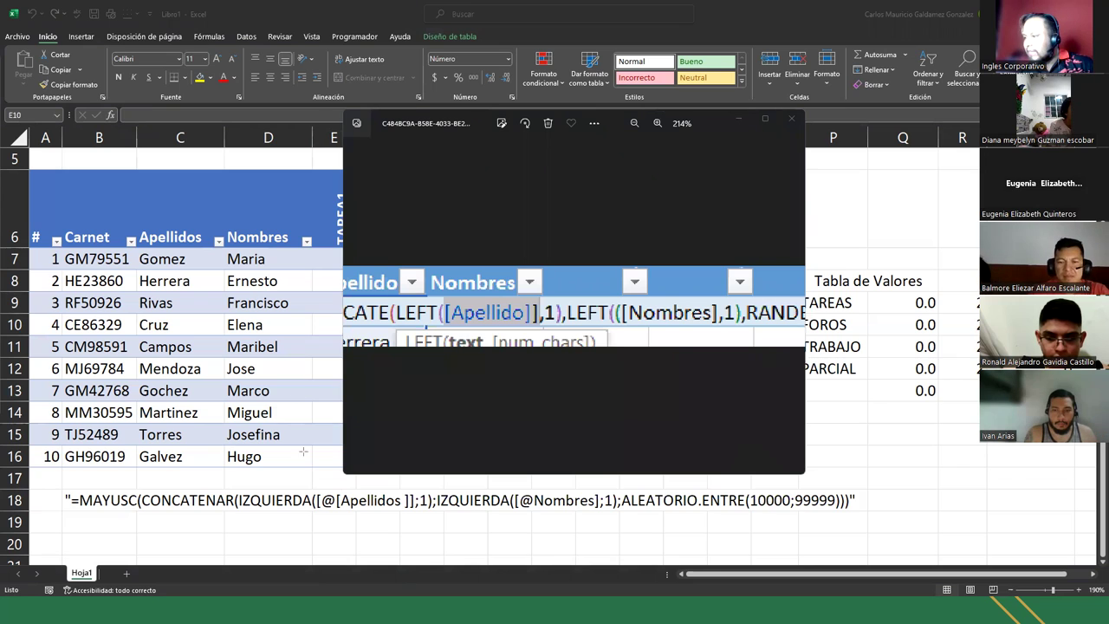
mouse_move(329, 490)
left_mouse_down()
mouse_move(367, 436)
mouse_move(470, 356)
mouse_move(503, 346)
mouse_move(442, 325)
left_mouse_up()
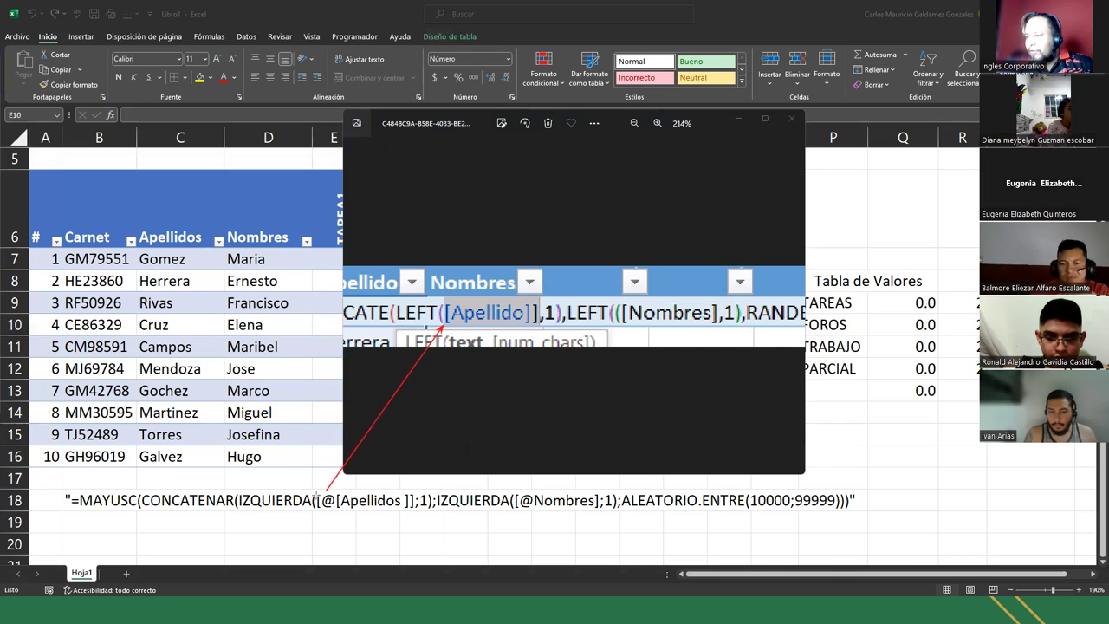
left_click_drag(314, 450, 317, 490)
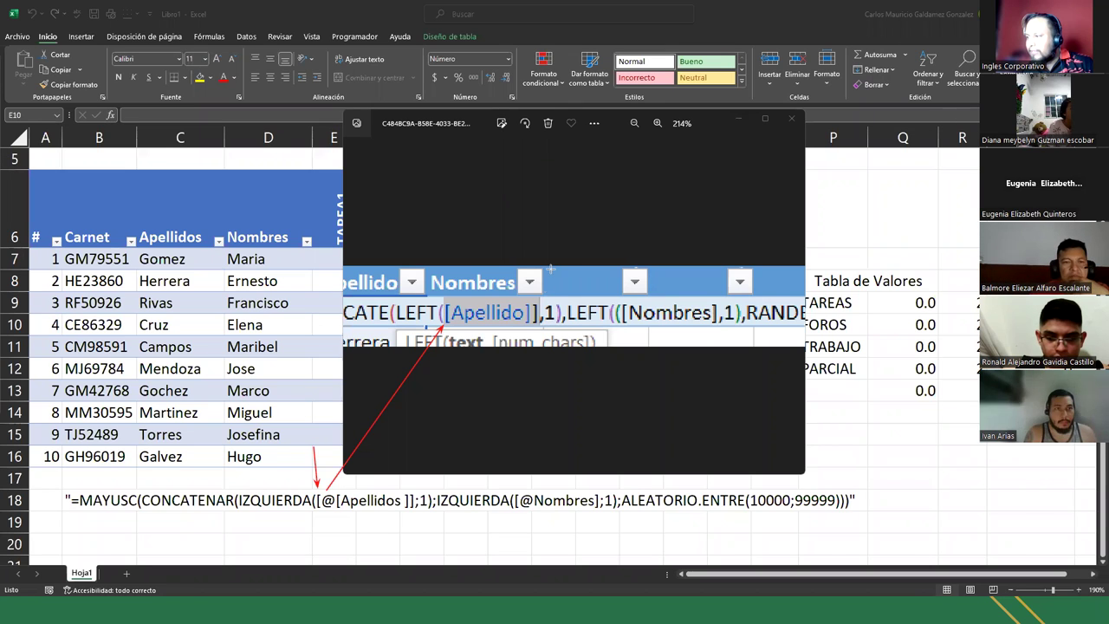
left_click_drag(551, 271, 537, 298)
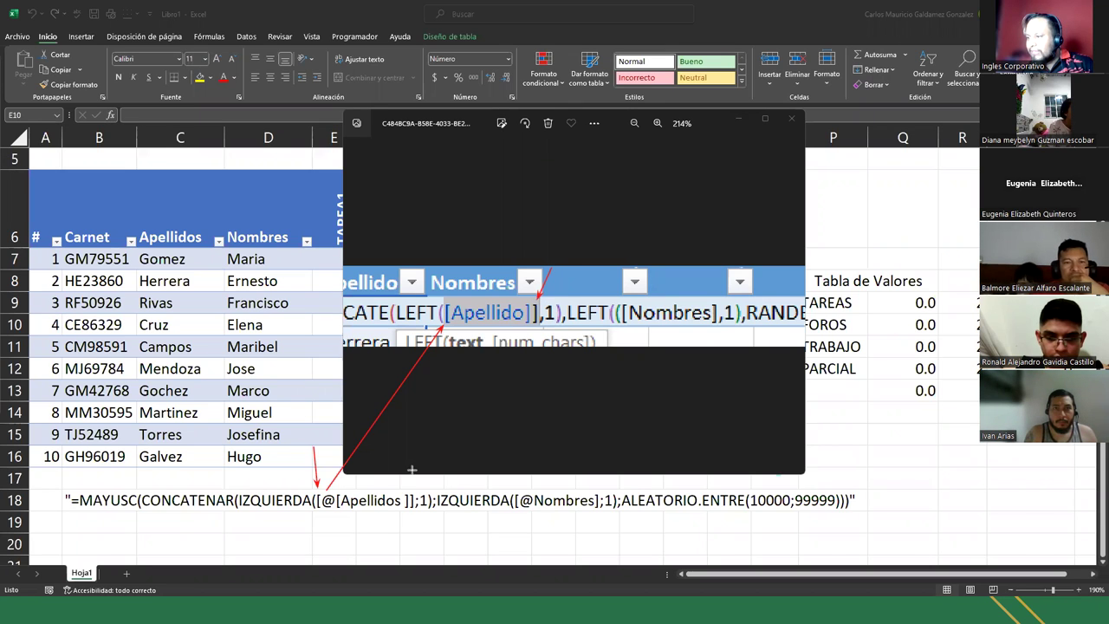
left_click_drag(414, 458, 410, 490)
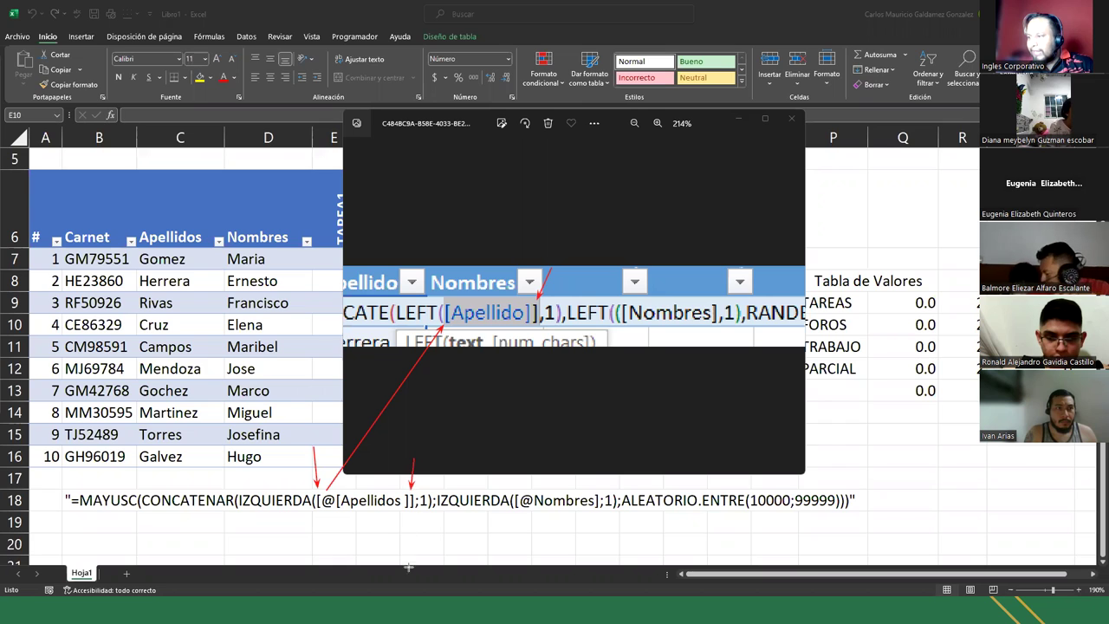
left_click_drag(529, 350, 527, 313)
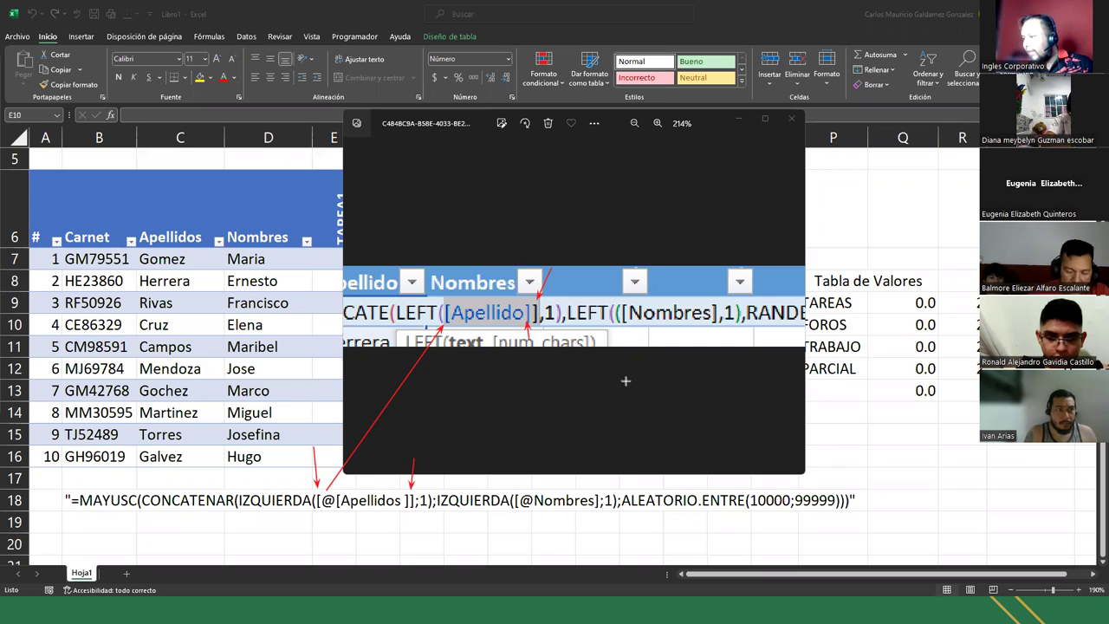
left_click_drag(522, 487, 616, 320)
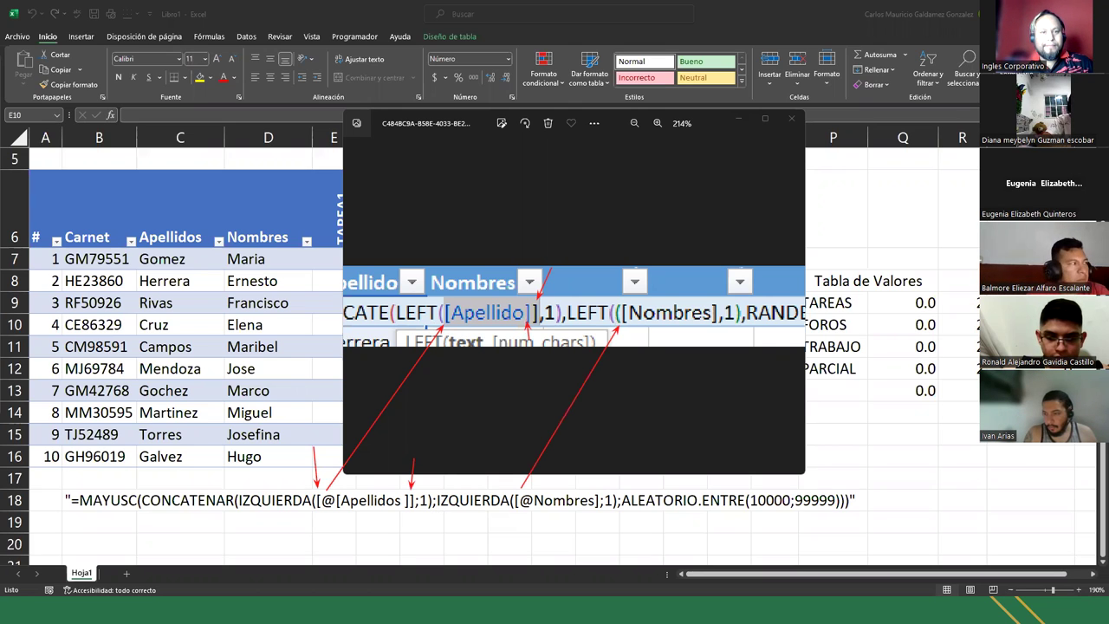
key("Escape")
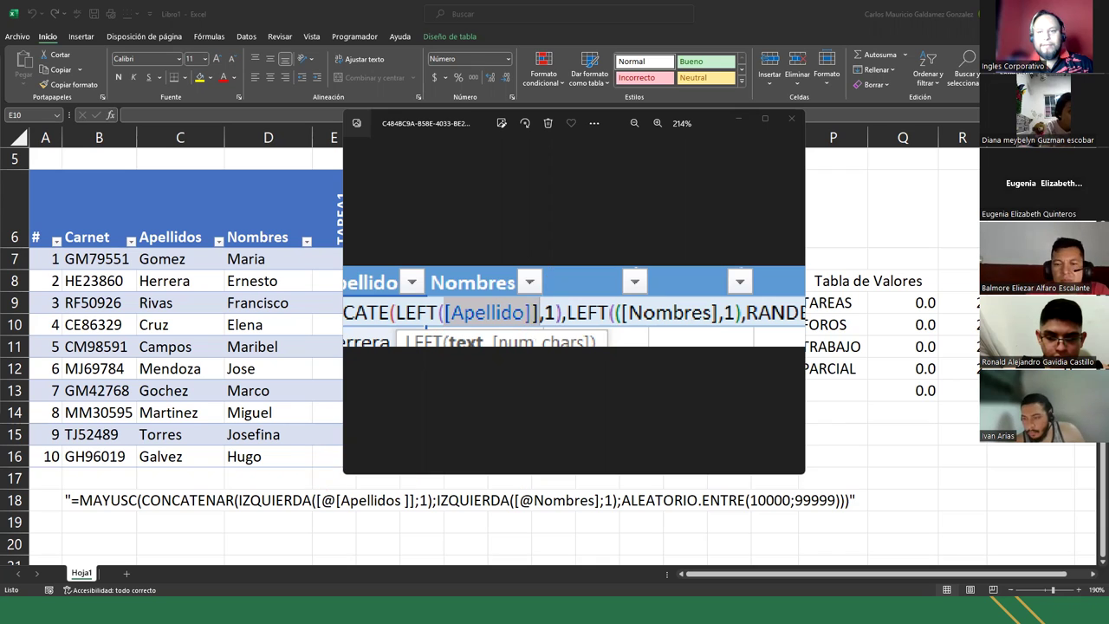
left_click(791, 118)
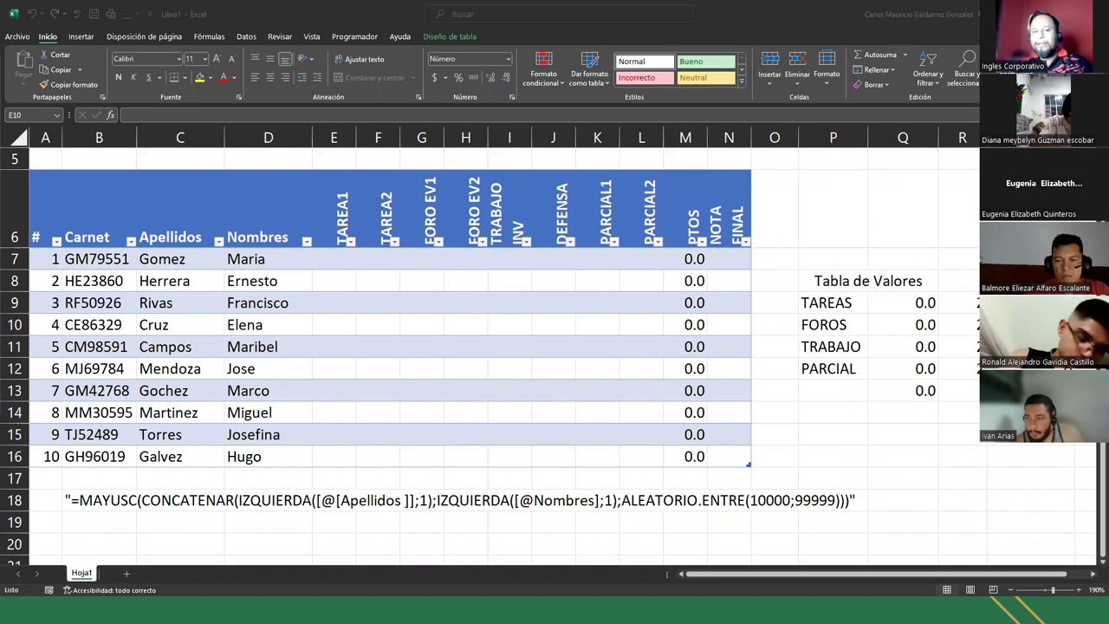
Try to turn the text in B18 into a working formula by removing its surrounding quotation marks.
key("space")
left_click(67, 500)
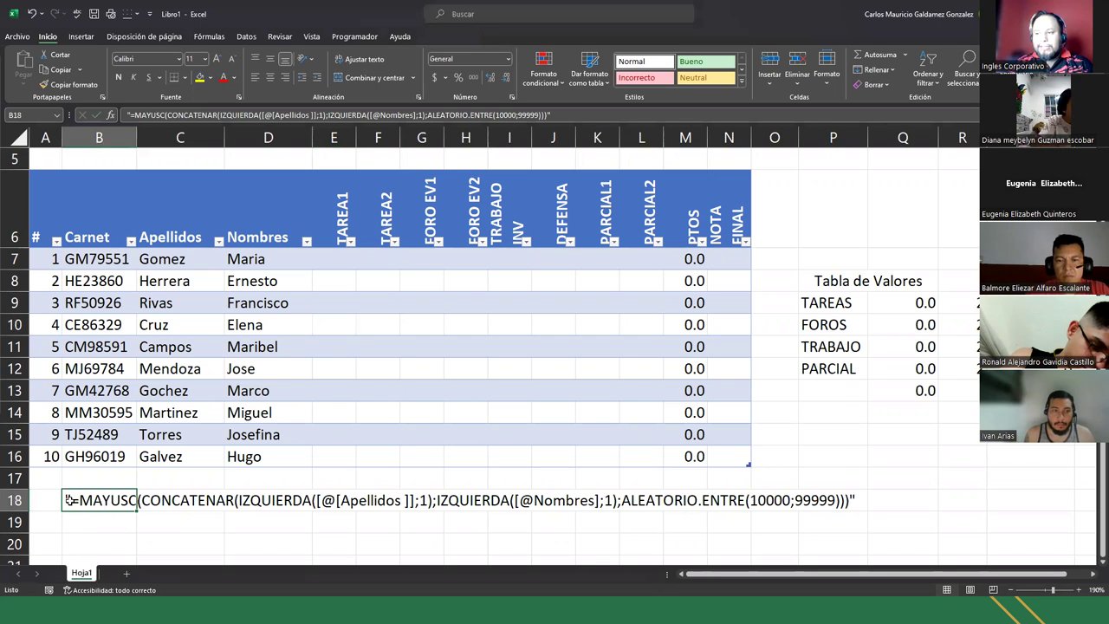
double_click(80, 507)
key("Home")
key("Delete")
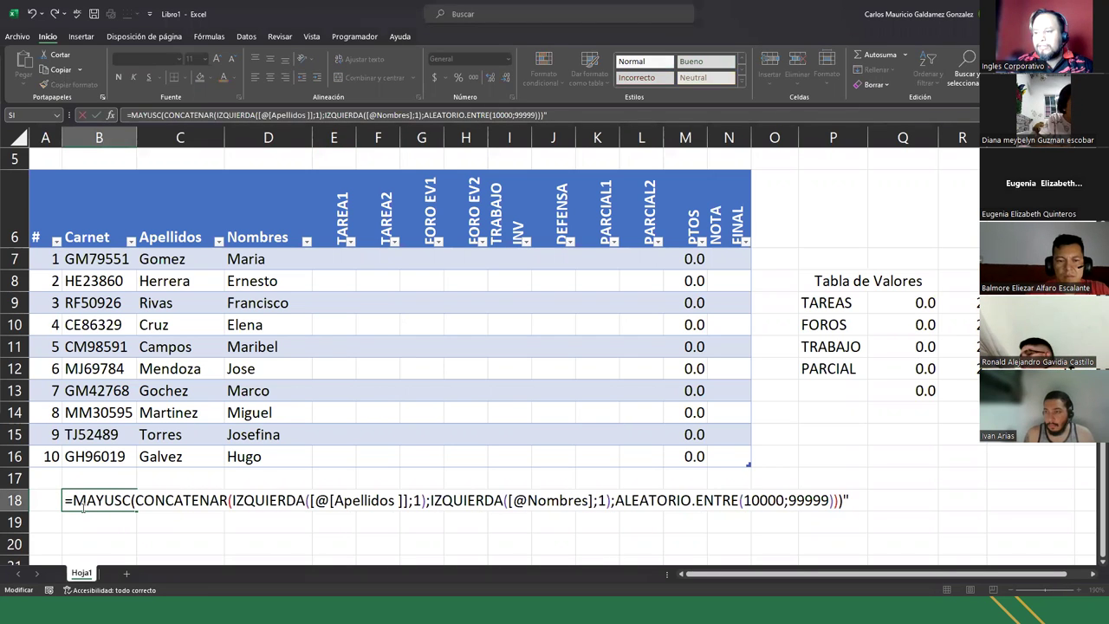
key("End")
key("BackSpace")
key("Return")
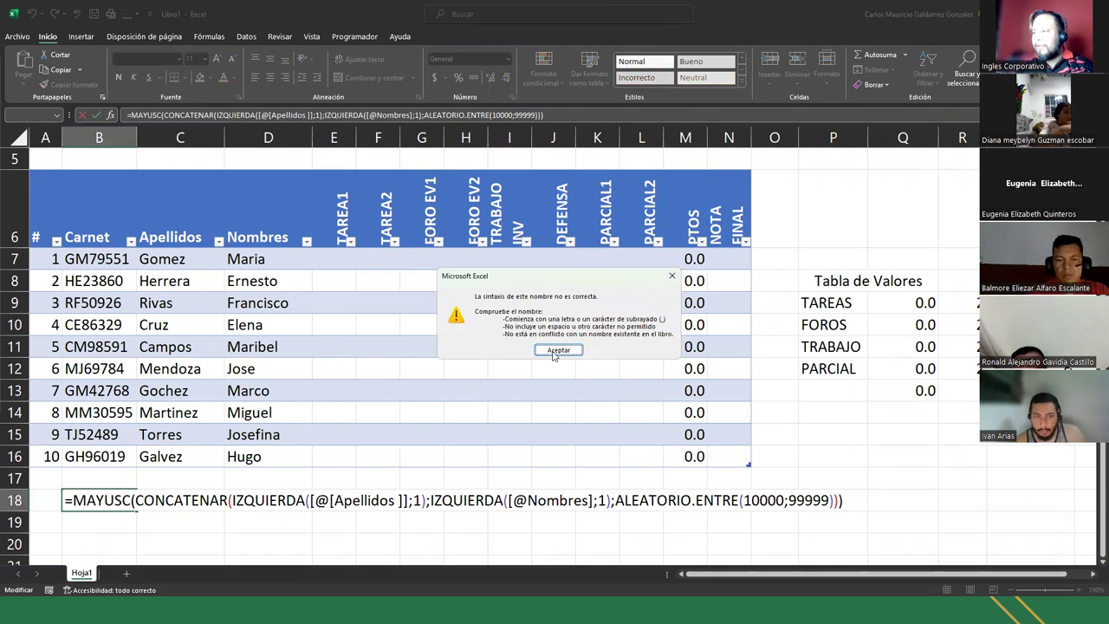
left_click(556, 353)
left_click(104, 501)
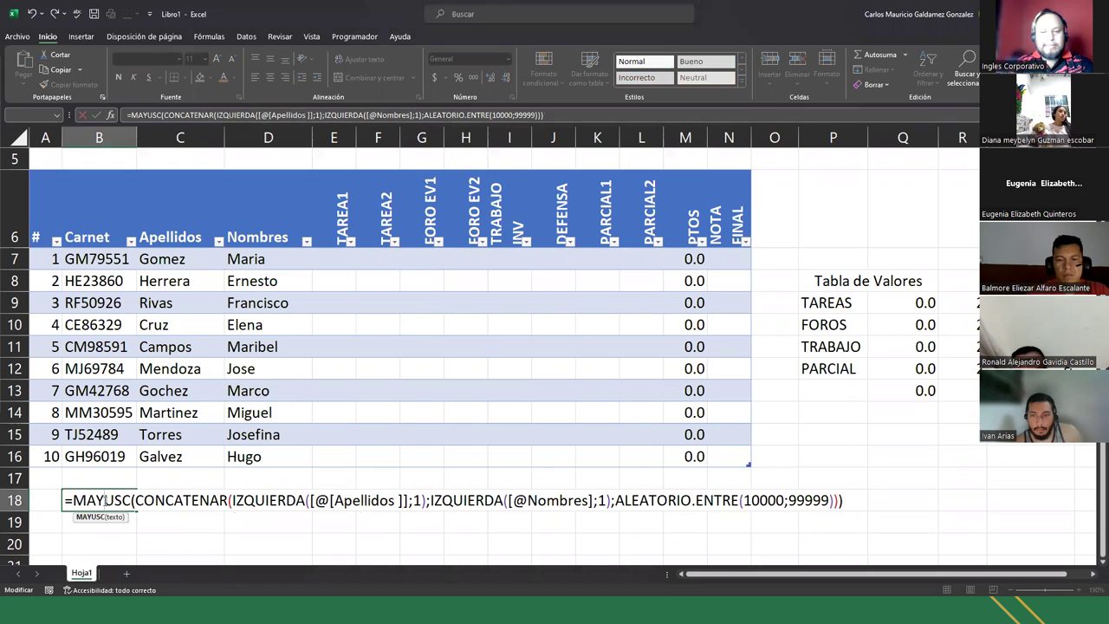
key("Escape")
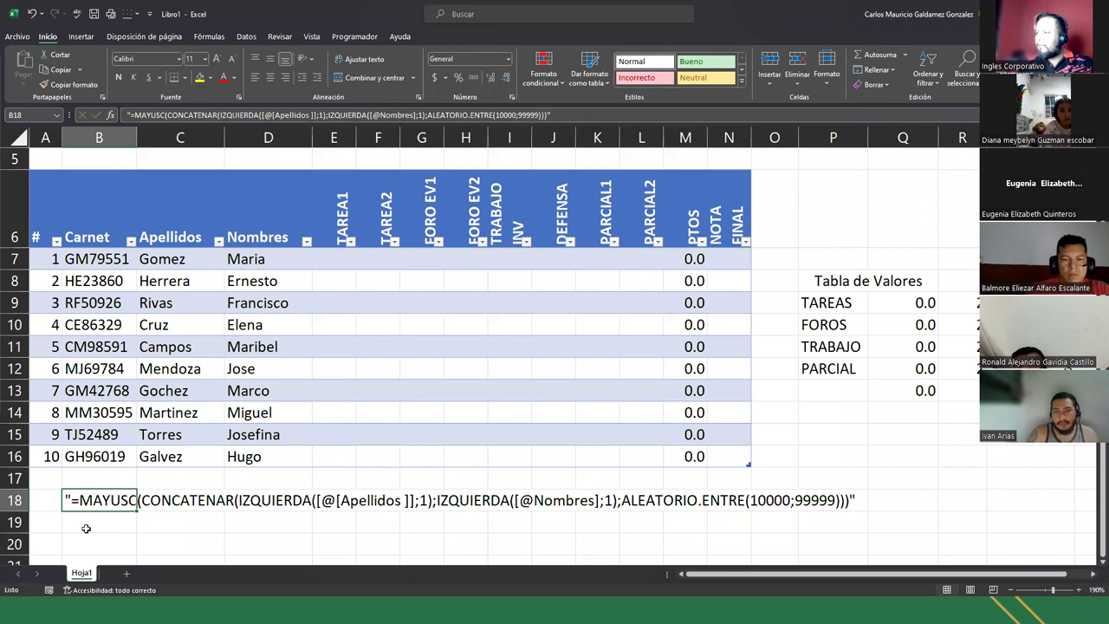
Remove the decimal from the grade cells E7:N16 and restore it to one decimal place.
left_click(344, 260)
left_click_drag(486, 325, 747, 461)
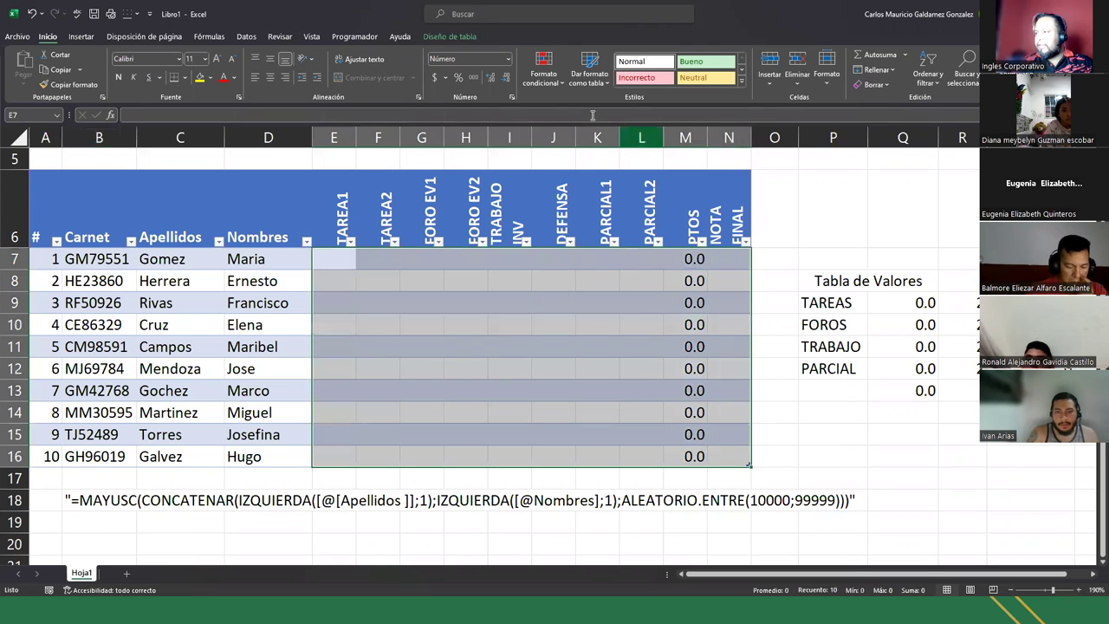
left_click(508, 81)
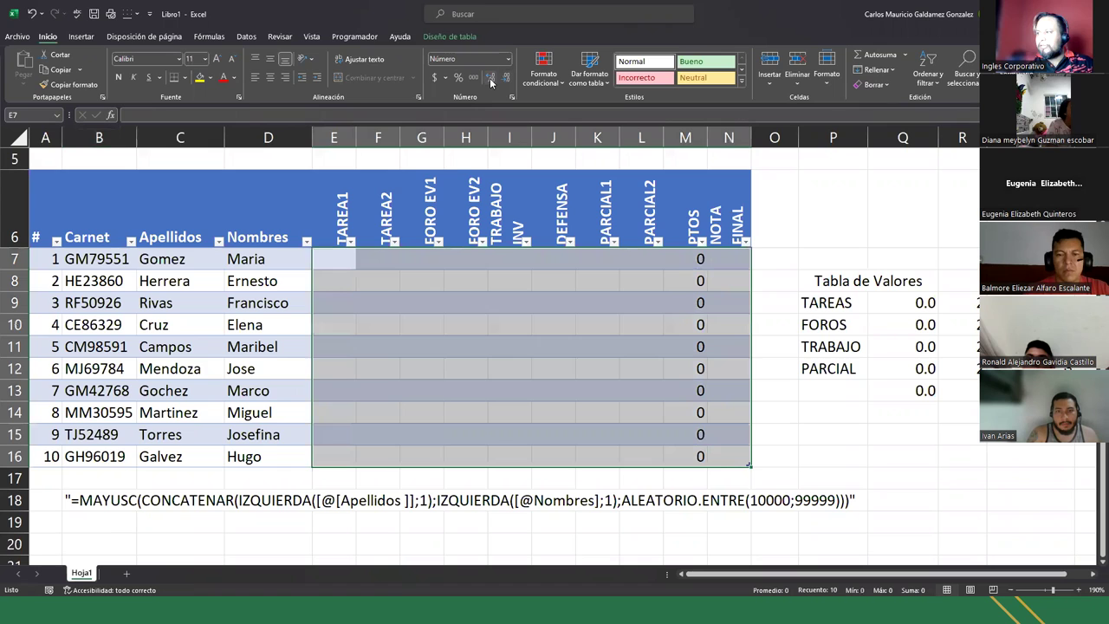
left_click(490, 78)
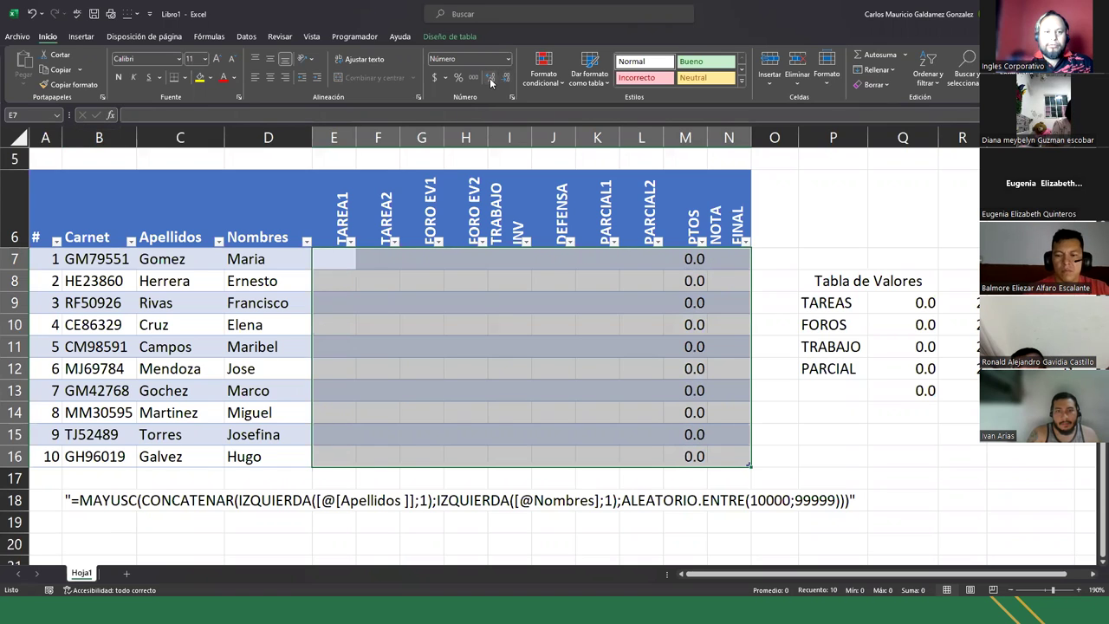
Increase the grade cells E7:N16 to three decimal places and return them to one.
left_click(490, 78)
left_click(490, 78)
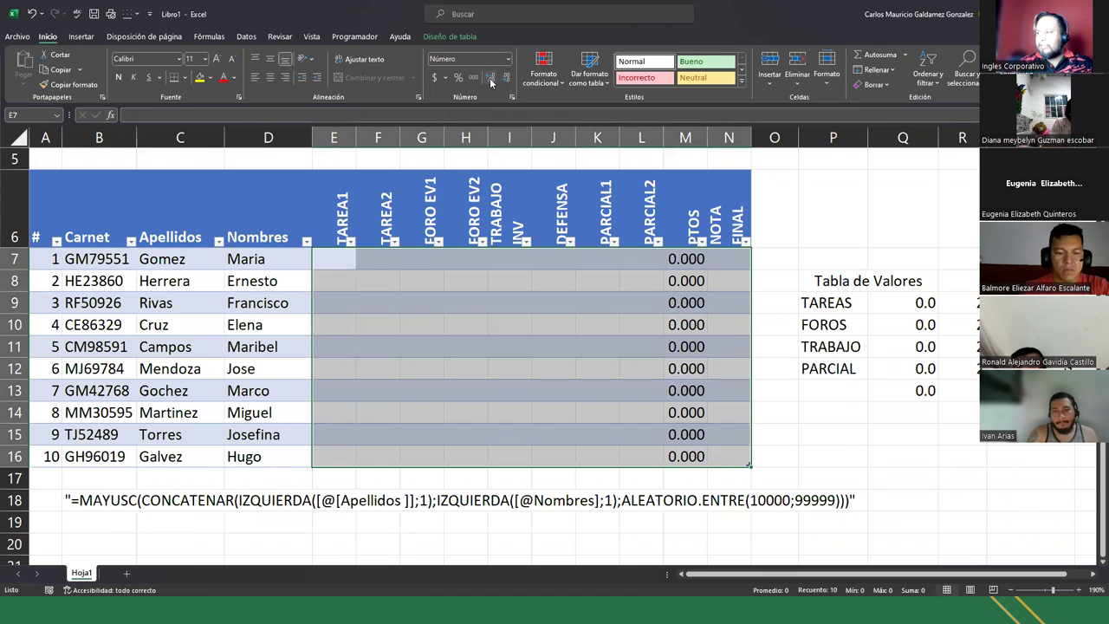
left_click(505, 79)
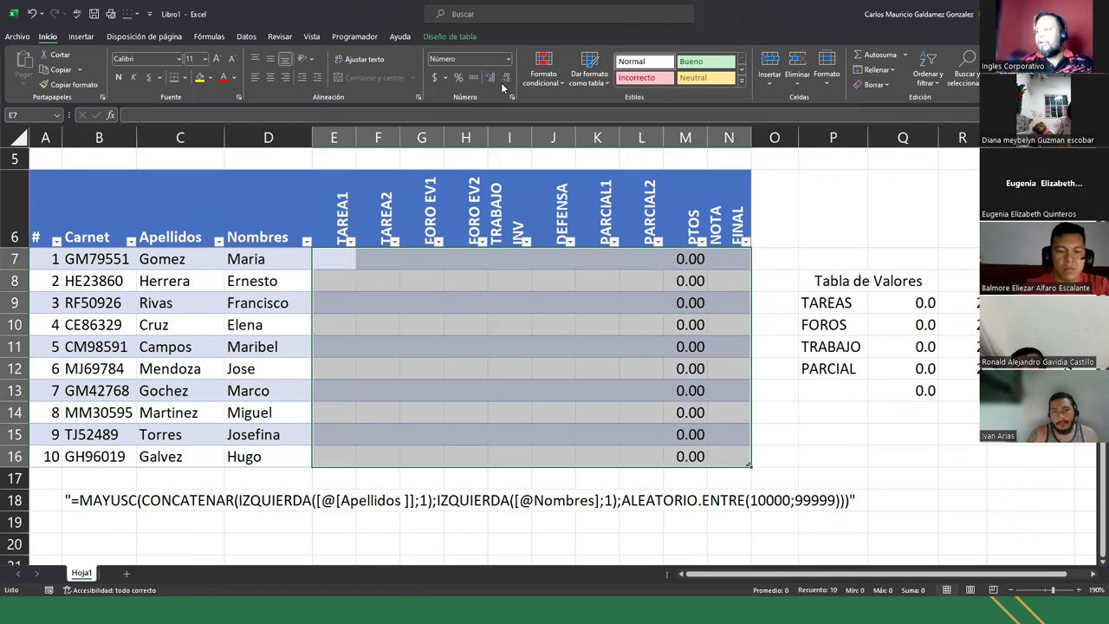
left_click(505, 79)
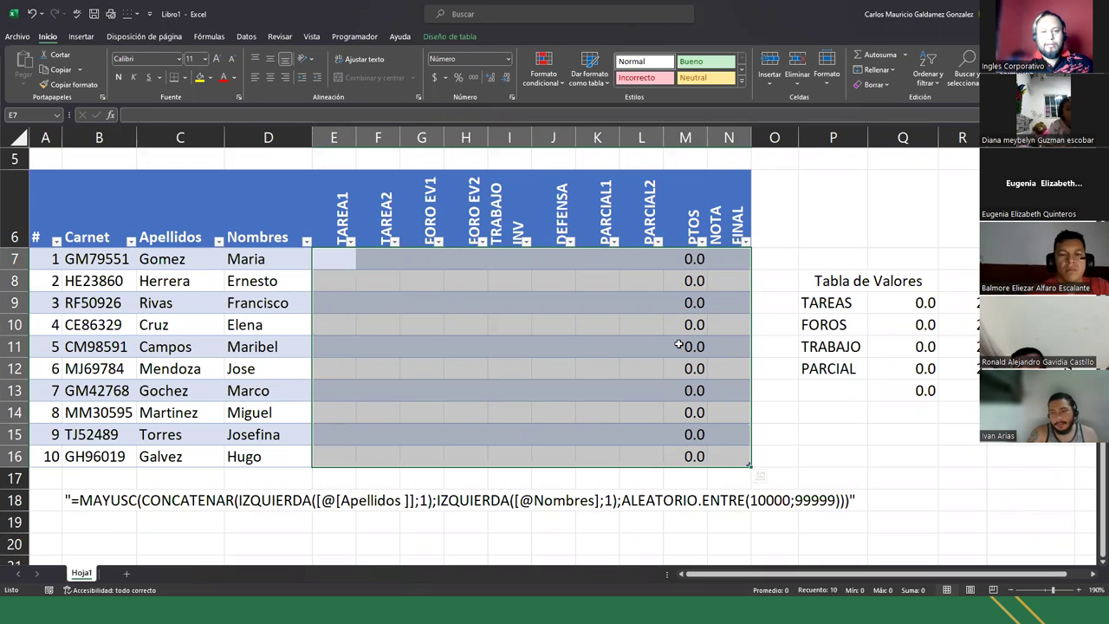
left_click(405, 388)
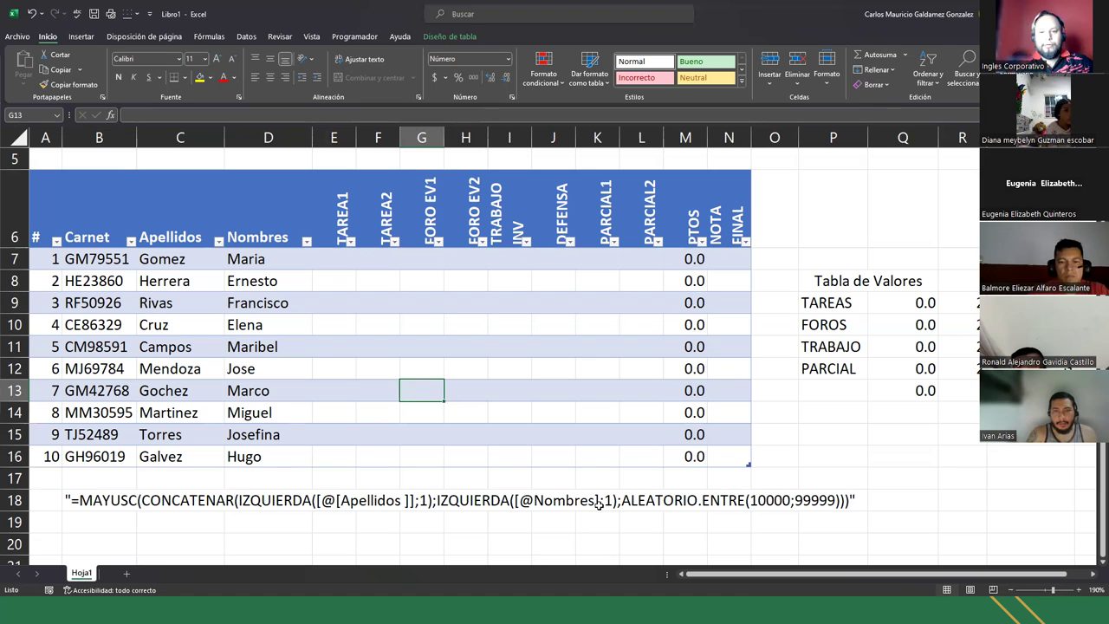
Copy the formula text between the quotation marks in B18 to share it in another window, leaving the cell as it is.
left_click(104, 498)
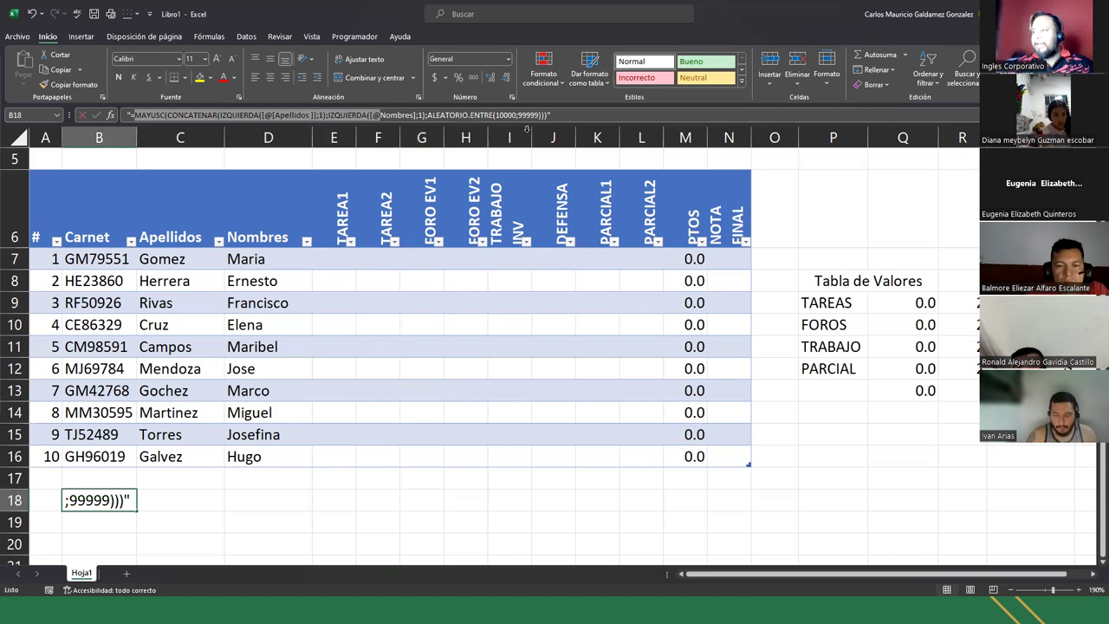
left_click(379, 114)
left_click(525, 115)
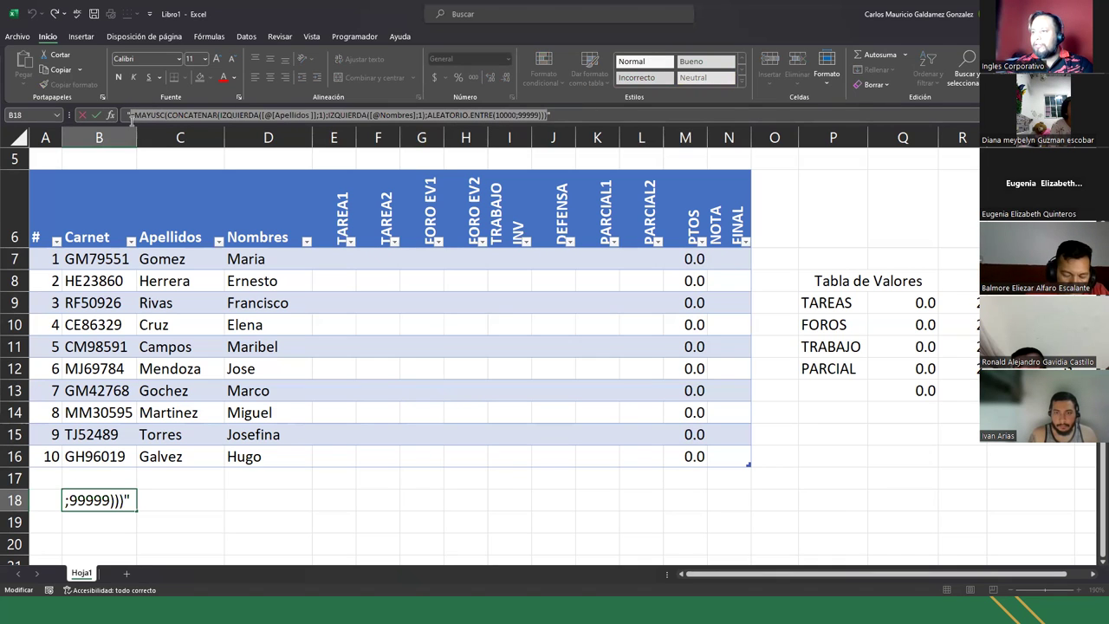
key("alt+Tab")
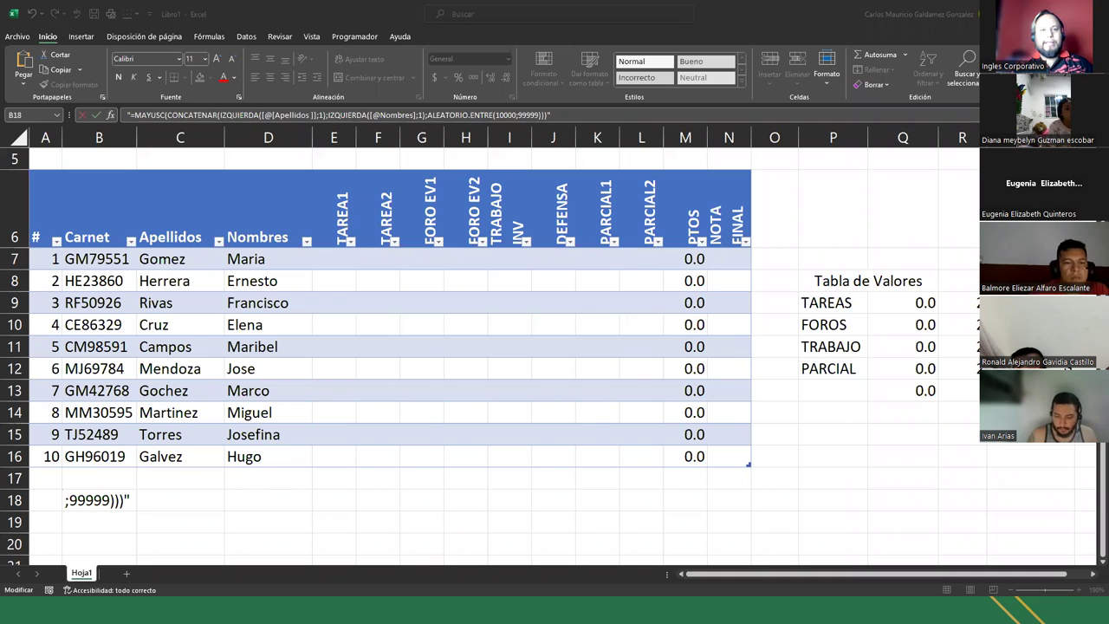
left_click(370, 116)
left_click(370, 116)
key("Return")
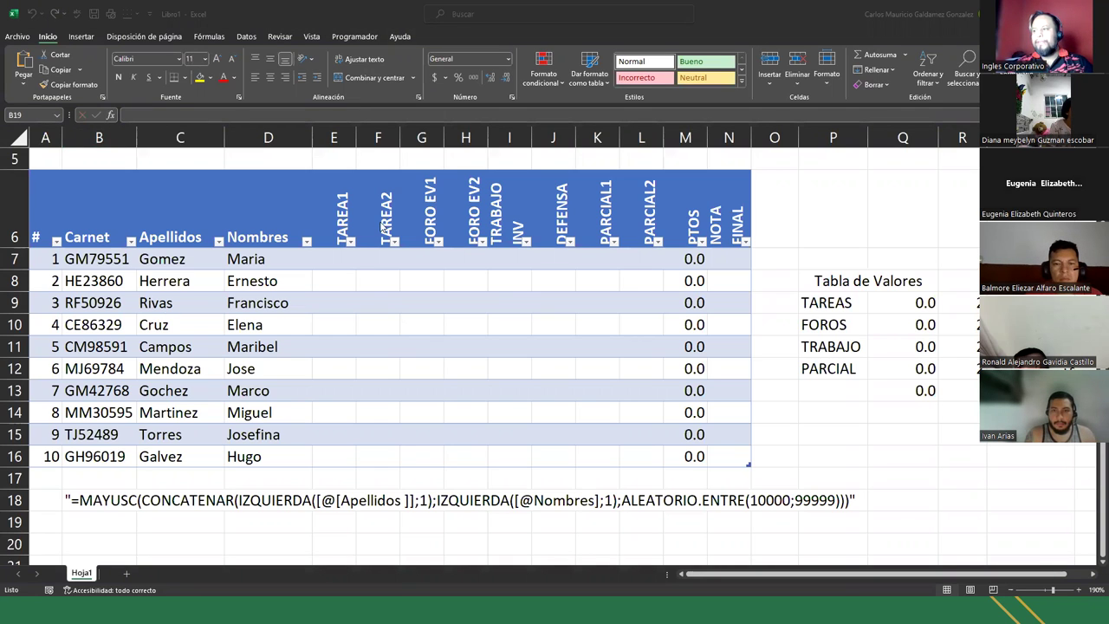
Format the table of values cells S9:S12 and Q9:Q12 as percentages.
left_click(349, 257)
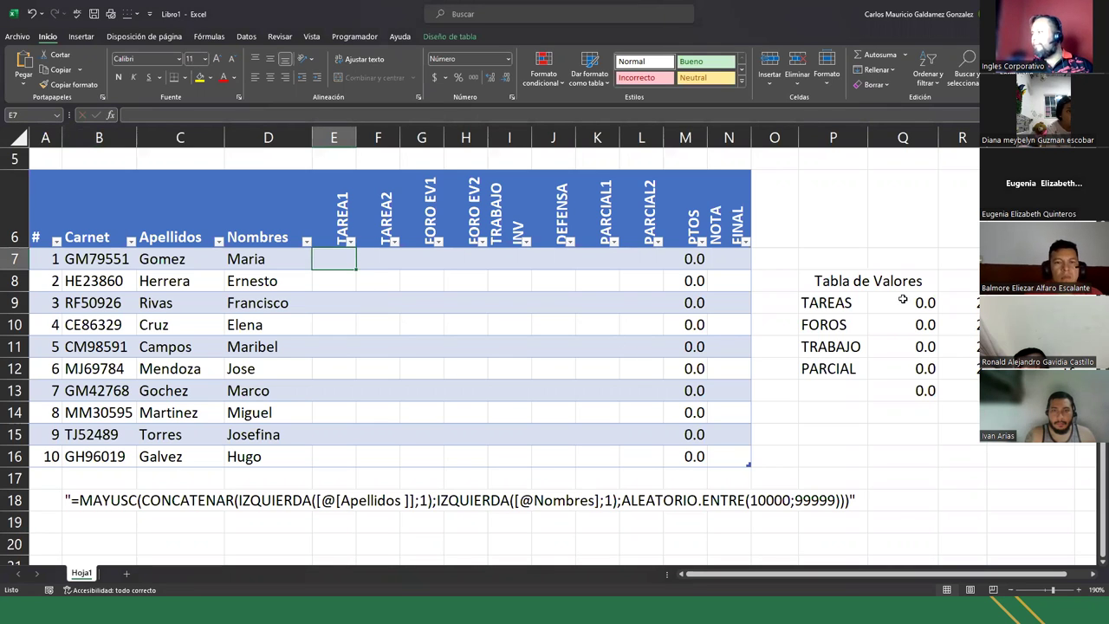
left_click_drag(902, 303, 903, 389)
left_click_drag(1014, 302, 1014, 368)
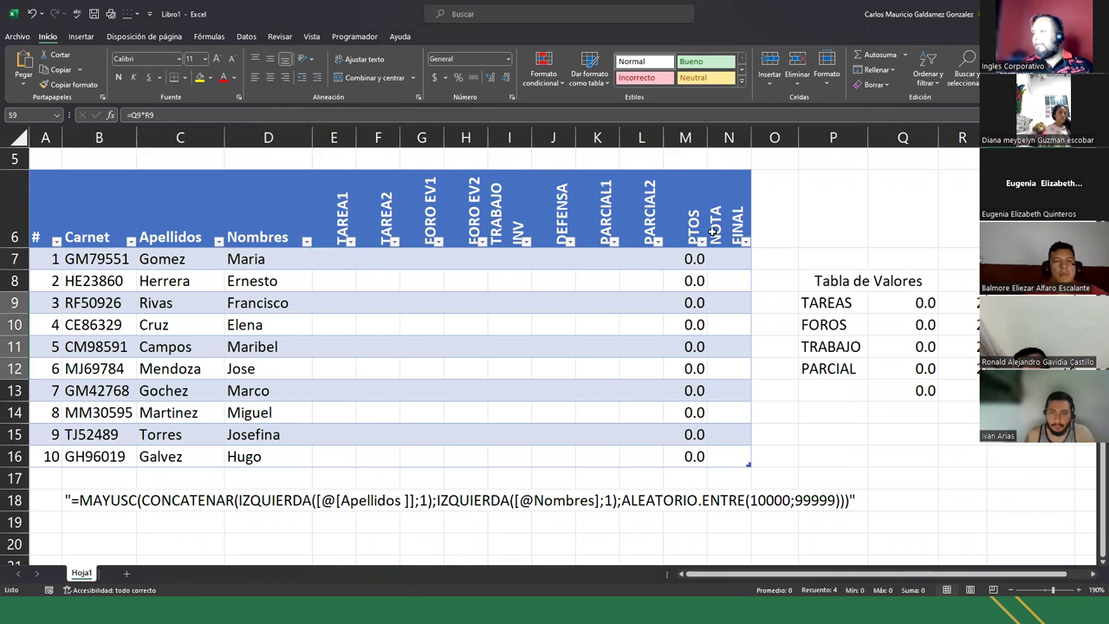
left_click(458, 79)
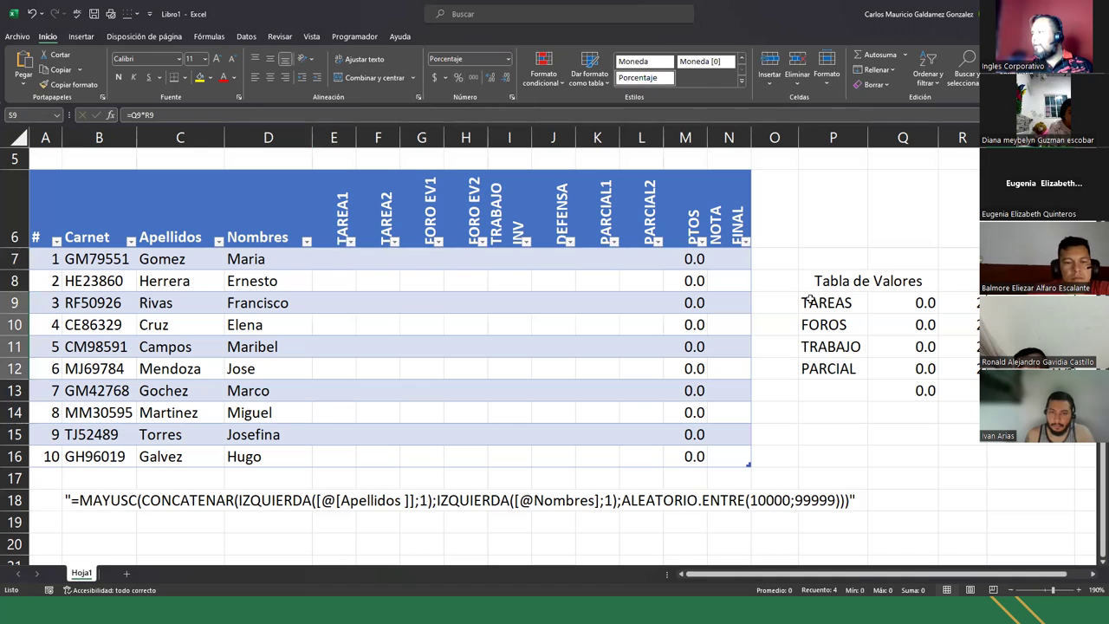
left_click_drag(899, 303, 900, 369)
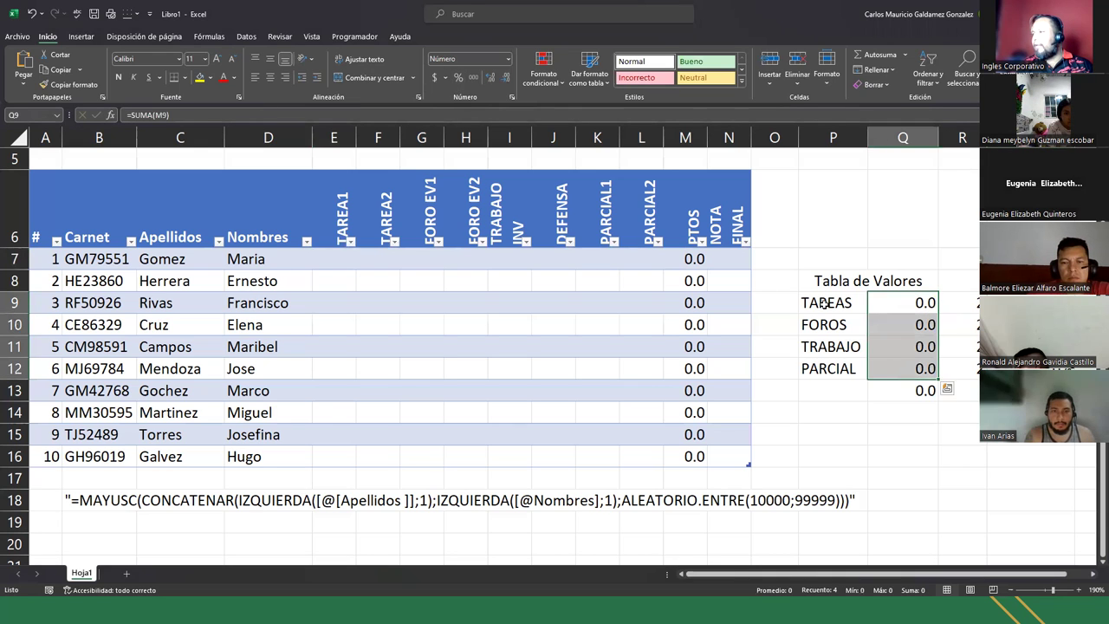
left_click(458, 78)
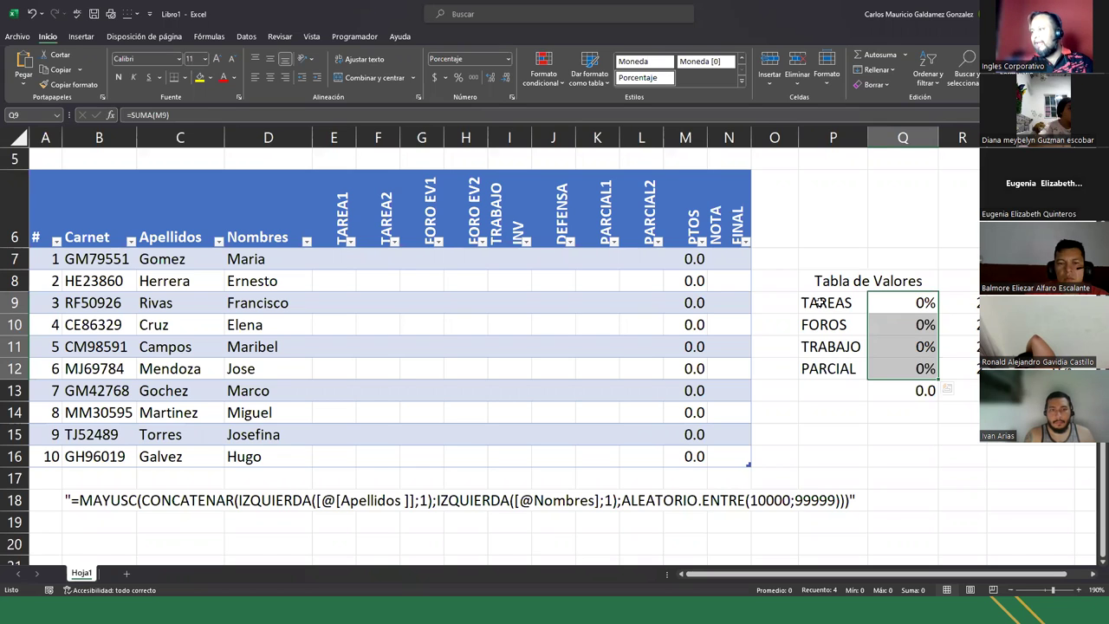
Format the totals in Q13 and S13 of the table of values as percentages.
left_click(820, 303)
left_click_drag(841, 302, 905, 368)
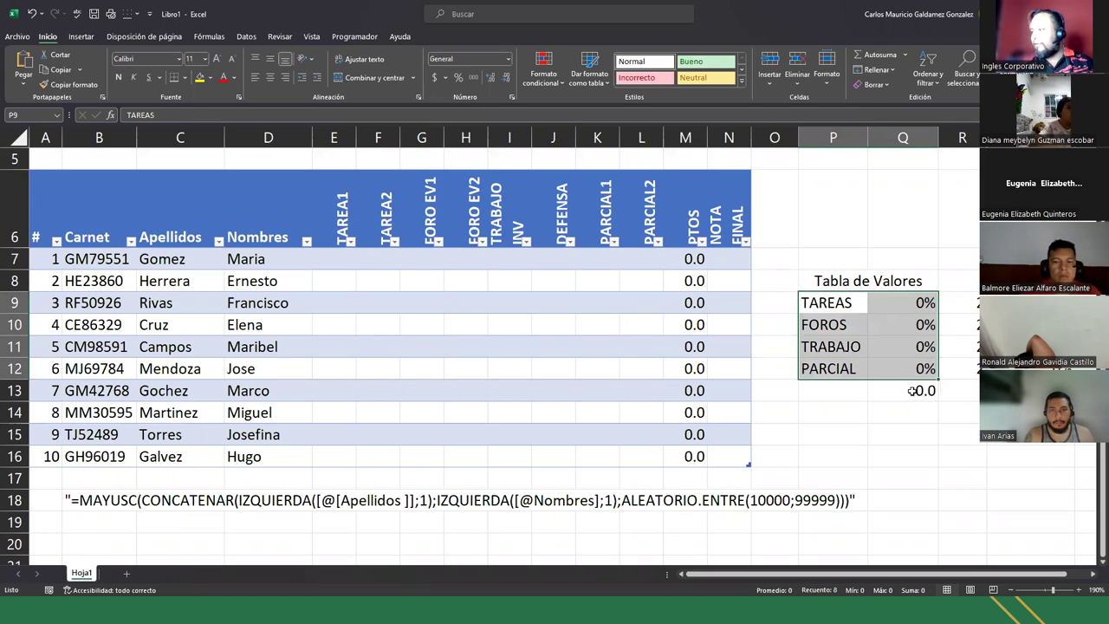
left_click(910, 390)
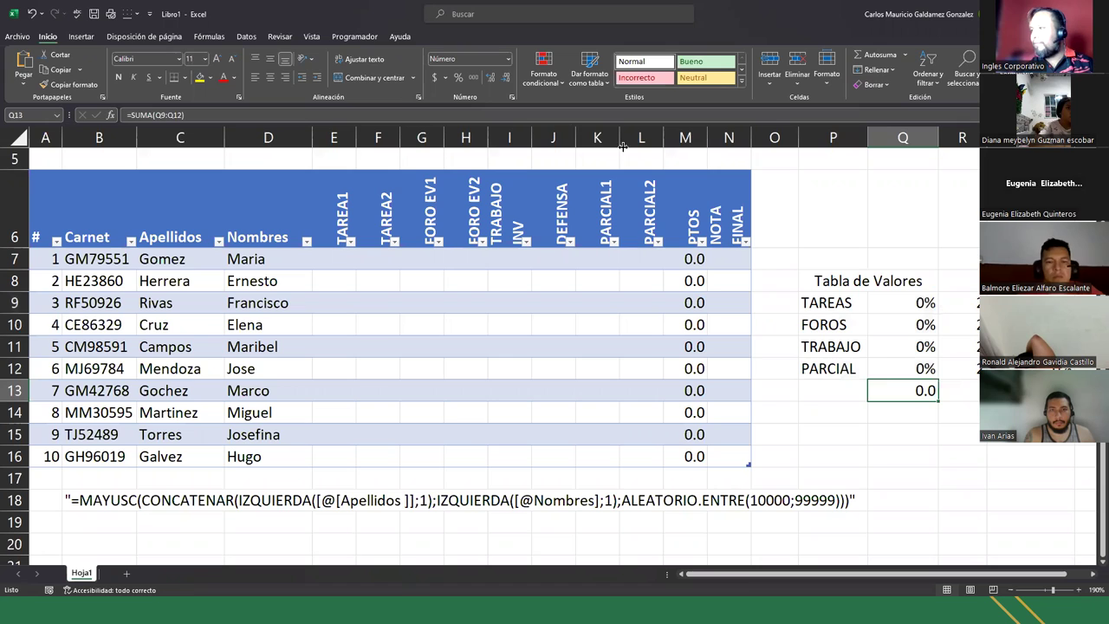
left_click(458, 77)
left_click(887, 308)
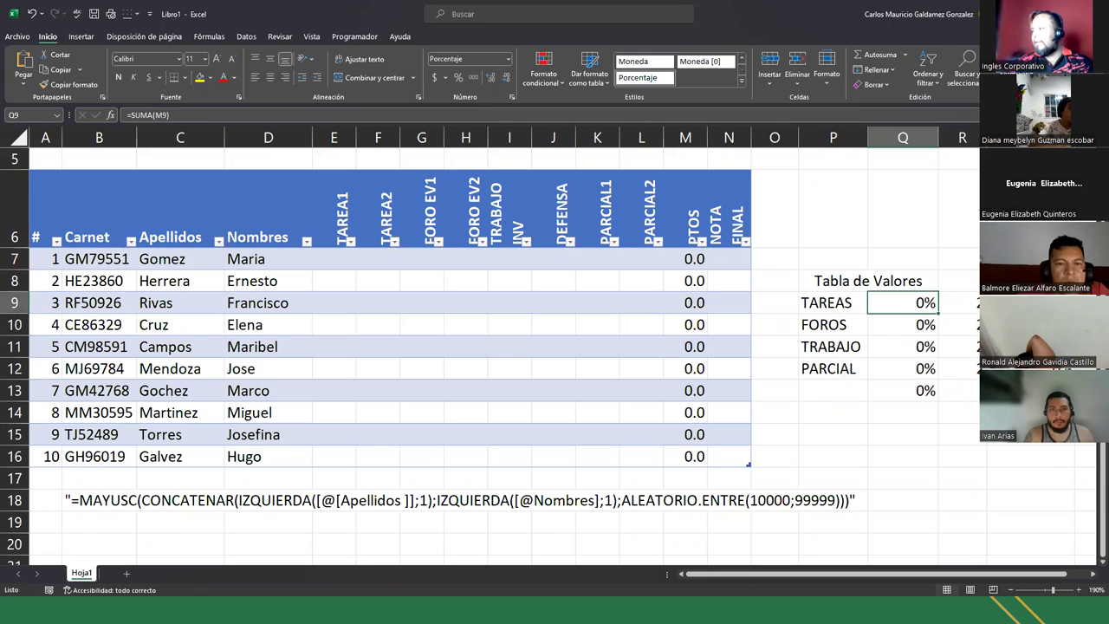
left_click(1005, 390)
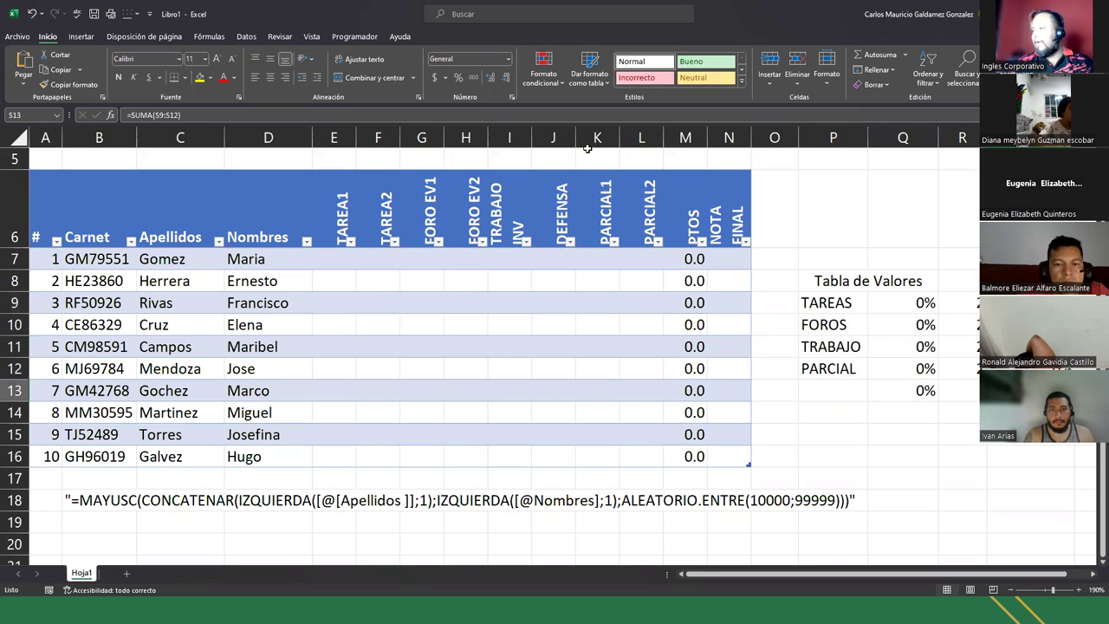
left_click(458, 77)
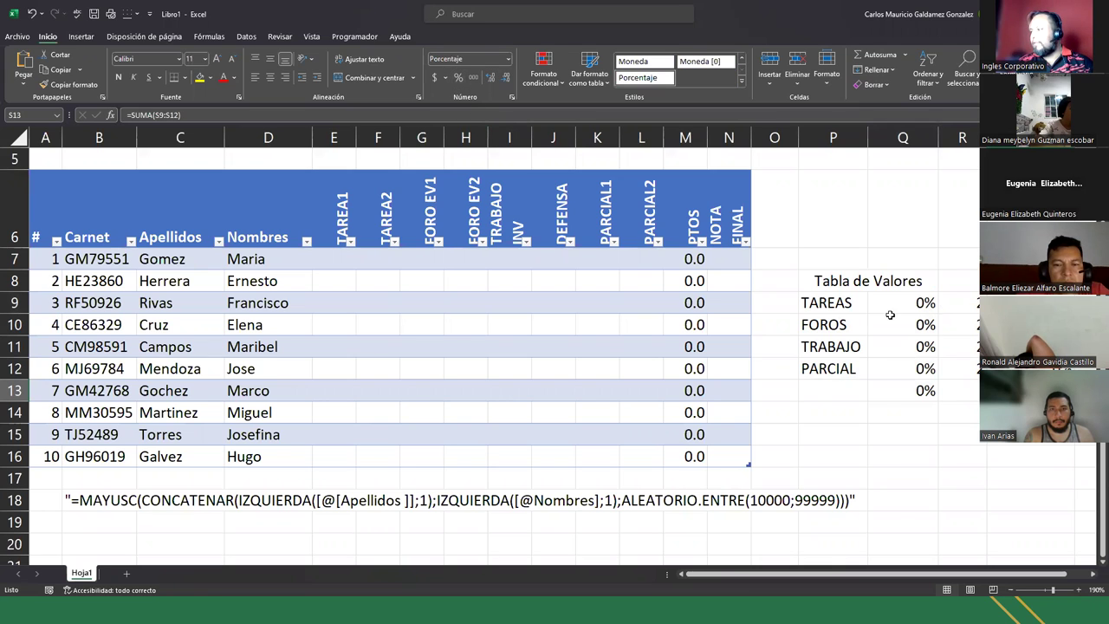
Enter 20% for PARCIAL in Q12 and 5% for FOROS in Q10 of the table of values.
left_click_drag(892, 301, 902, 368)
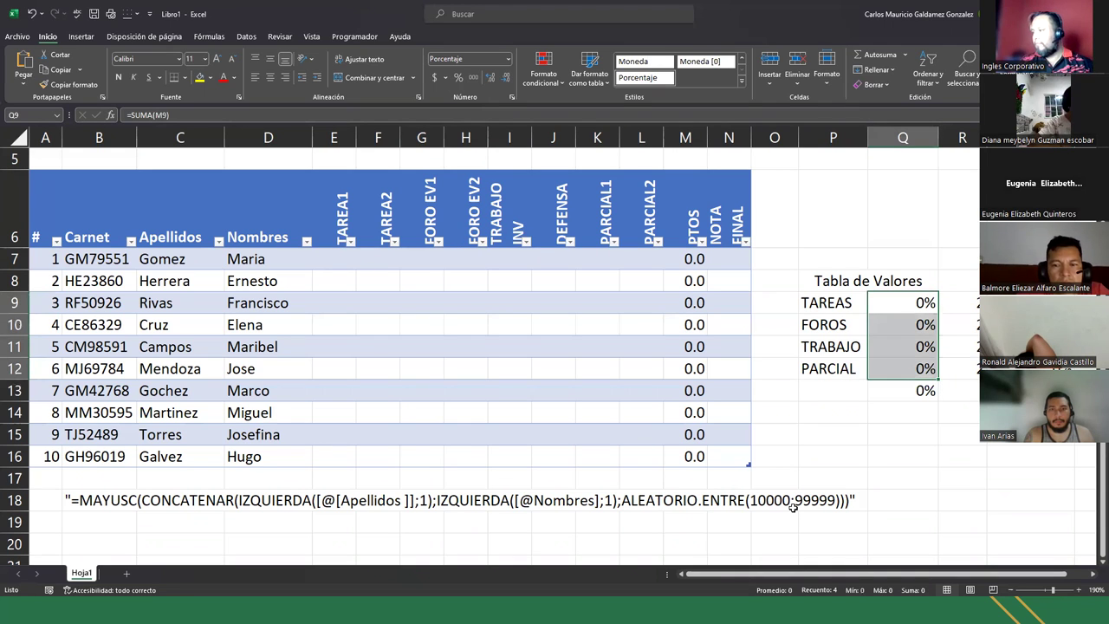
left_click(897, 371)
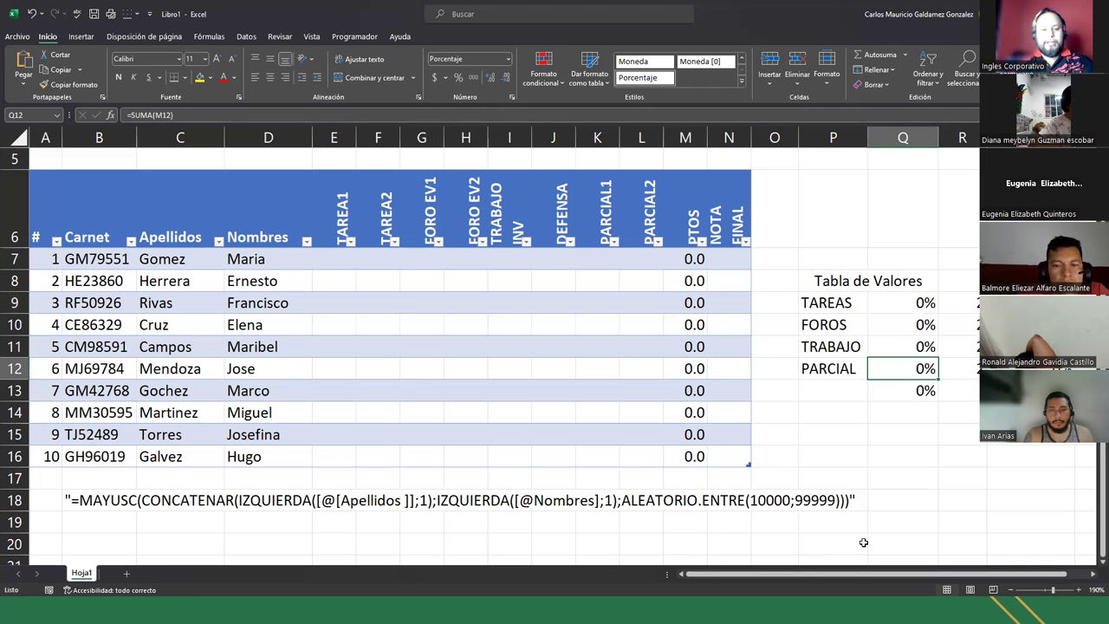
type("20")
key("Return")
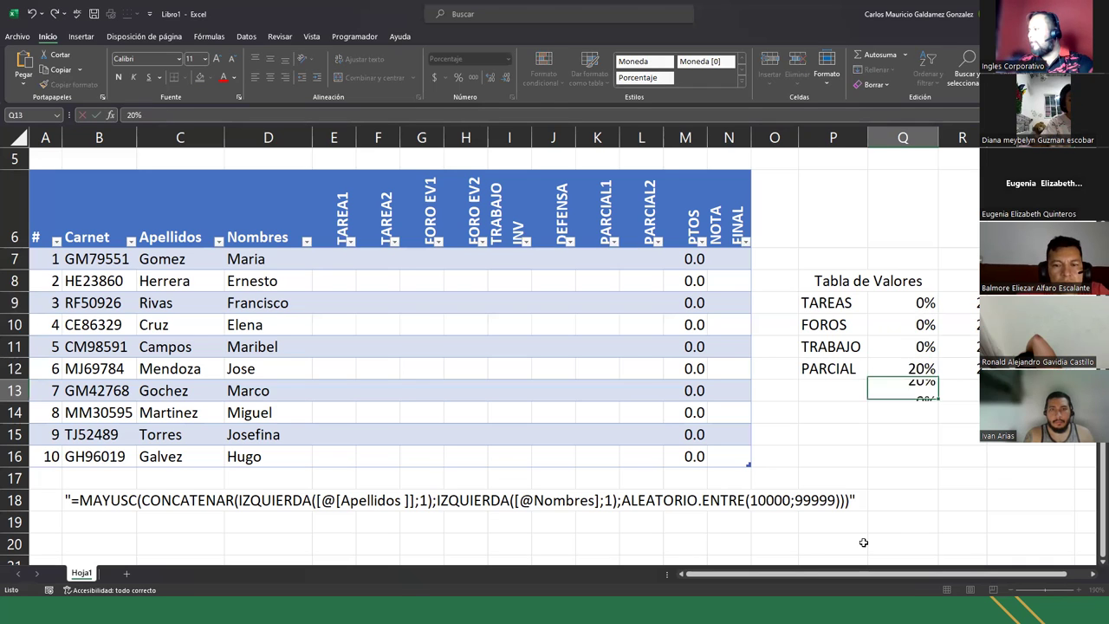
left_click(893, 347)
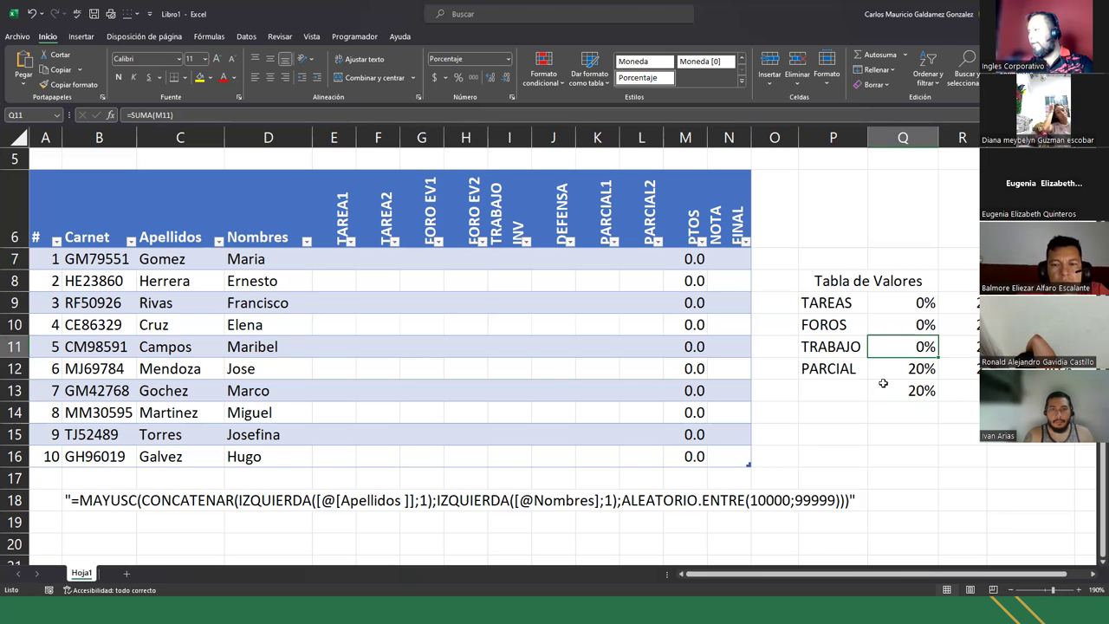
key("Up")
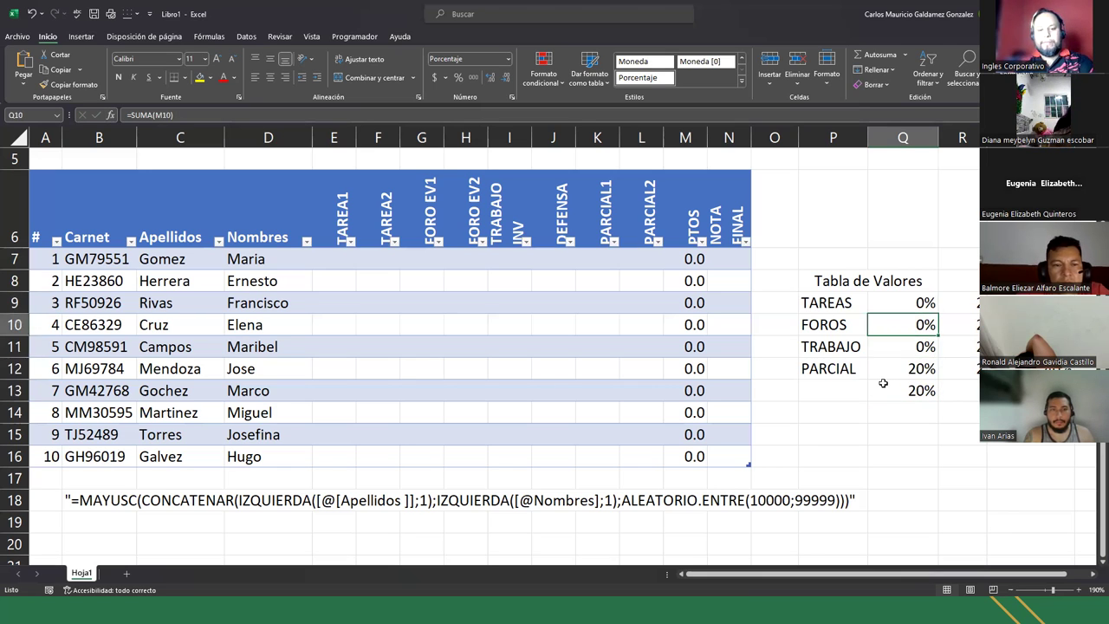
type("5")
key("Return")
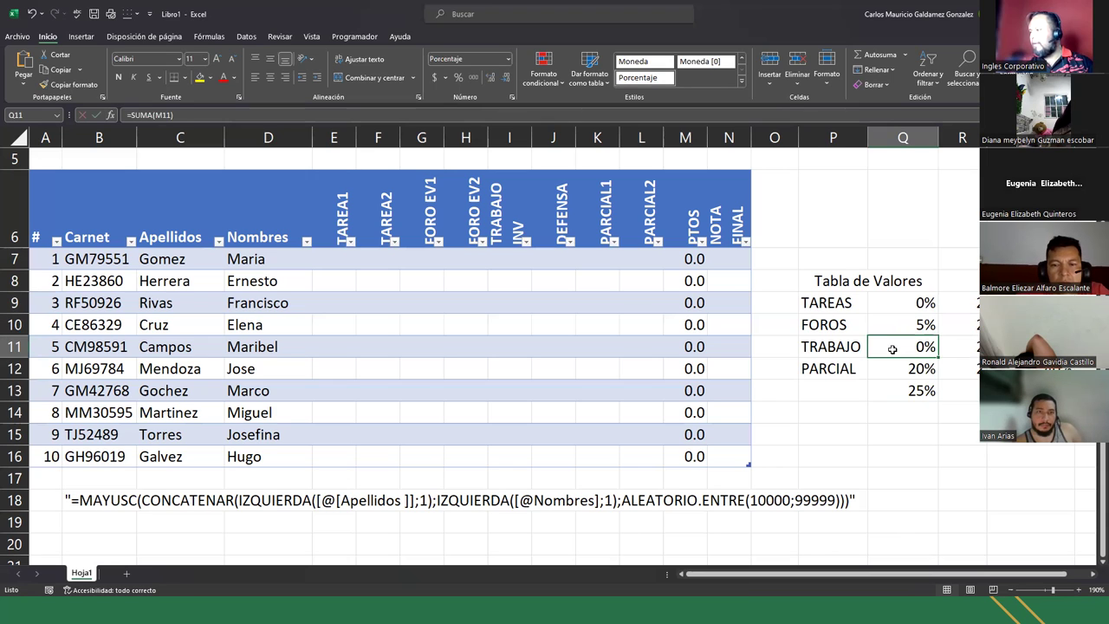
Set the TRABAJO percentage in Q11 to 30%.
double_click(892, 348)
key("Escape")
type("30%")
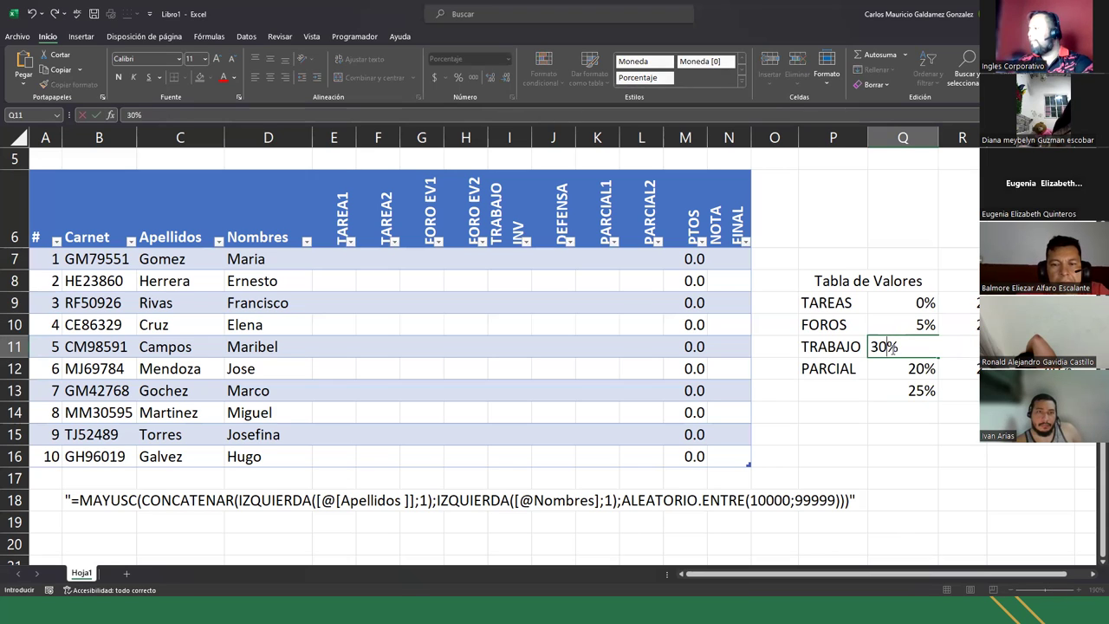
key("Return")
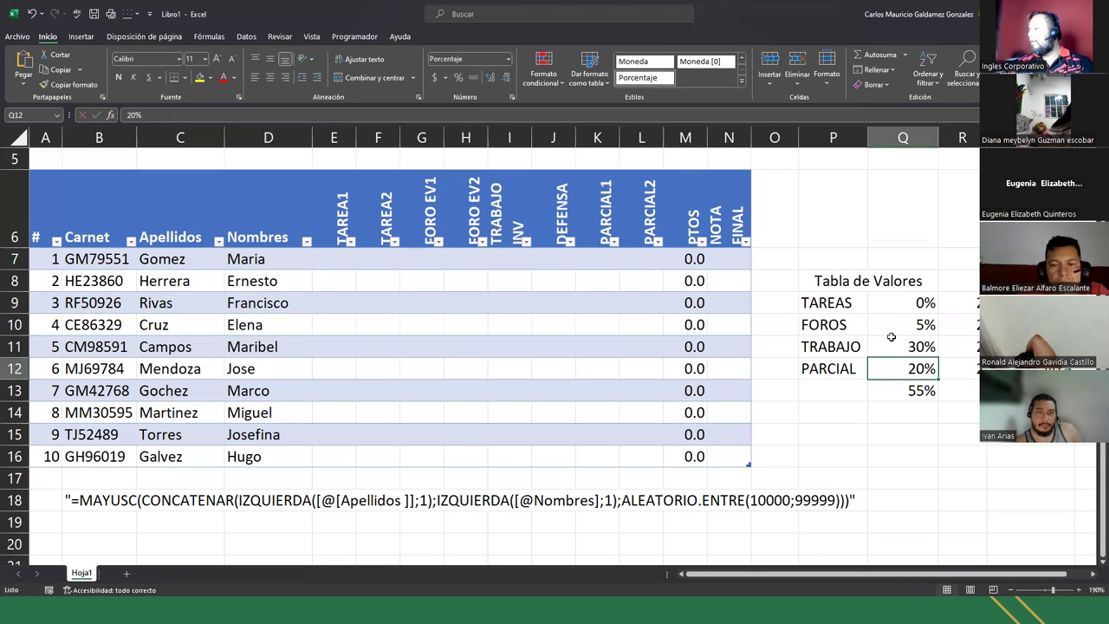
Set the TRABAJO percentage in Q11 to 15% and the TAREAS percentage in Q9 to 10%.
left_click(891, 345)
type("15")
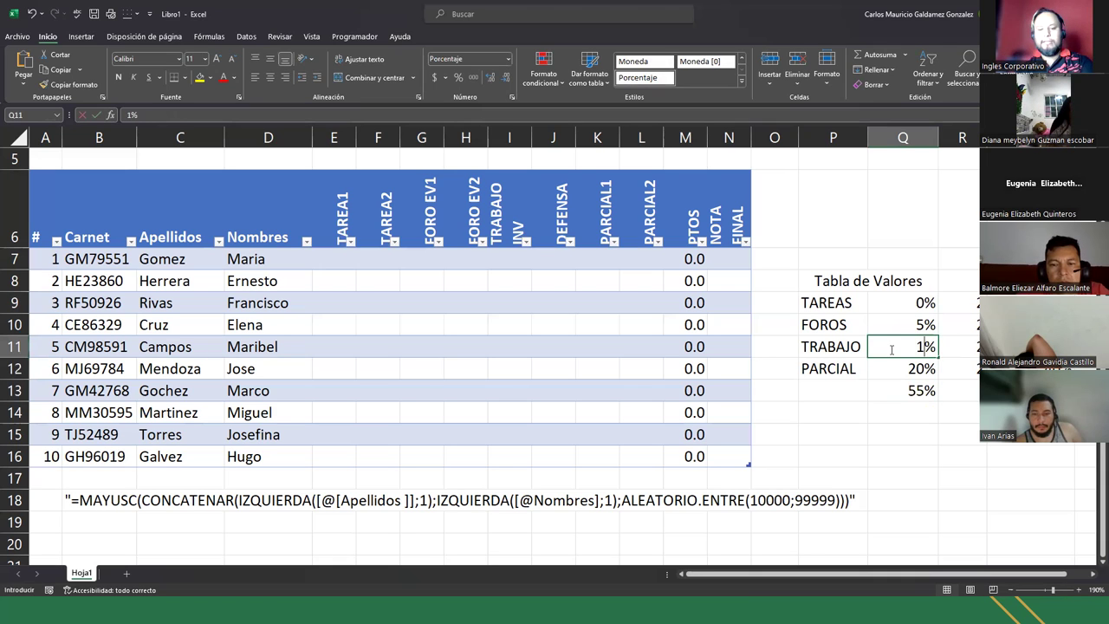
key("Return")
left_click(889, 303)
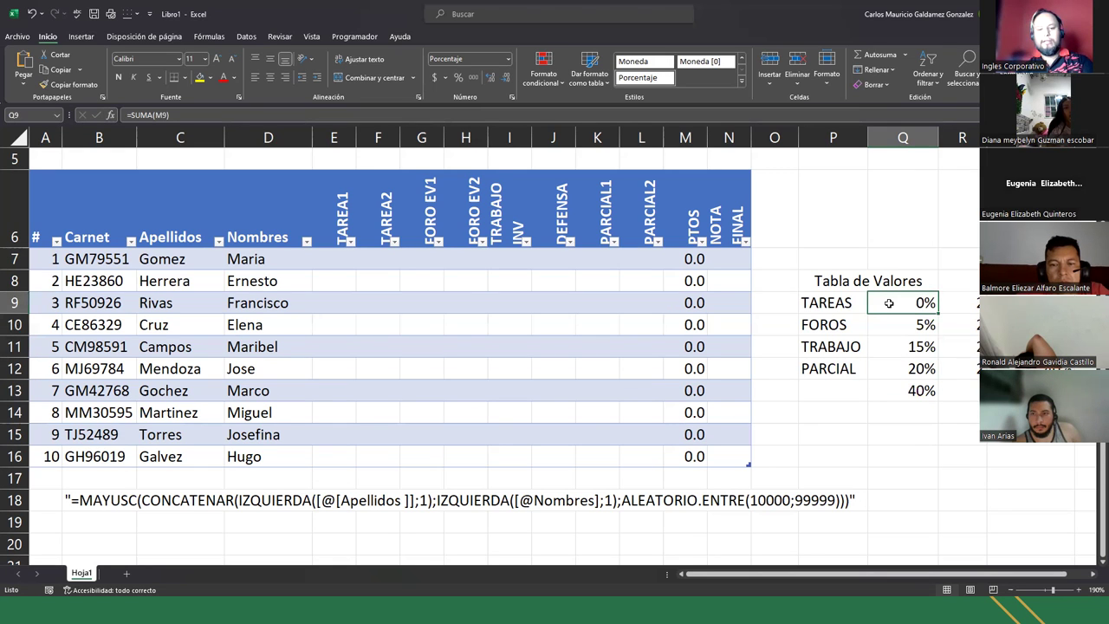
type("10")
key("Return")
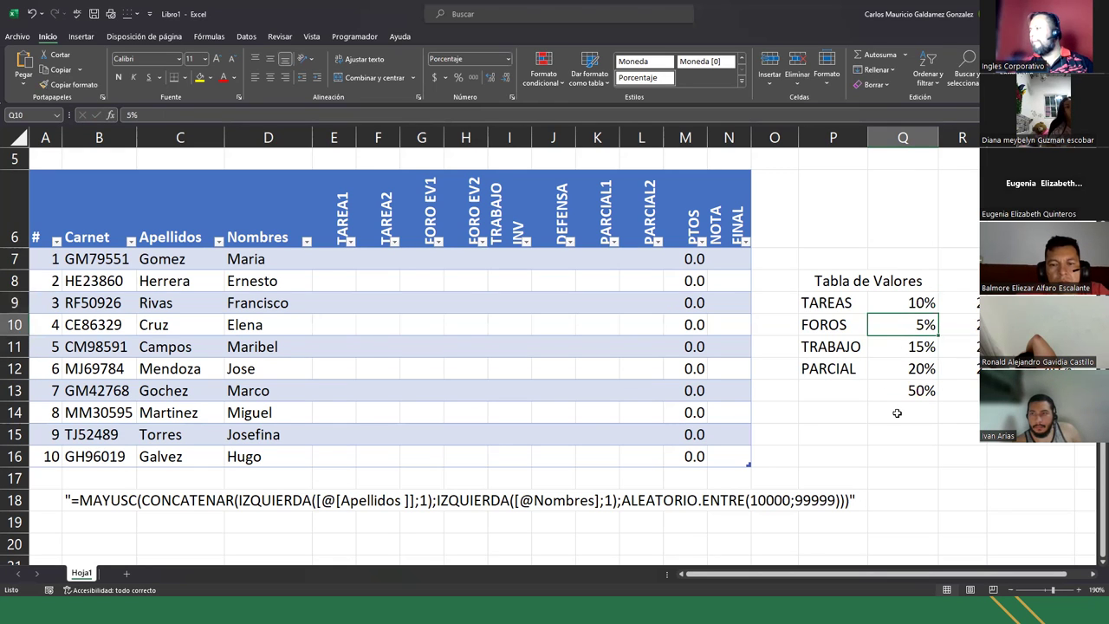
Examine the PTOS cells M7:M16 and the SUMA formula in M7 without changing it.
left_click(896, 302)
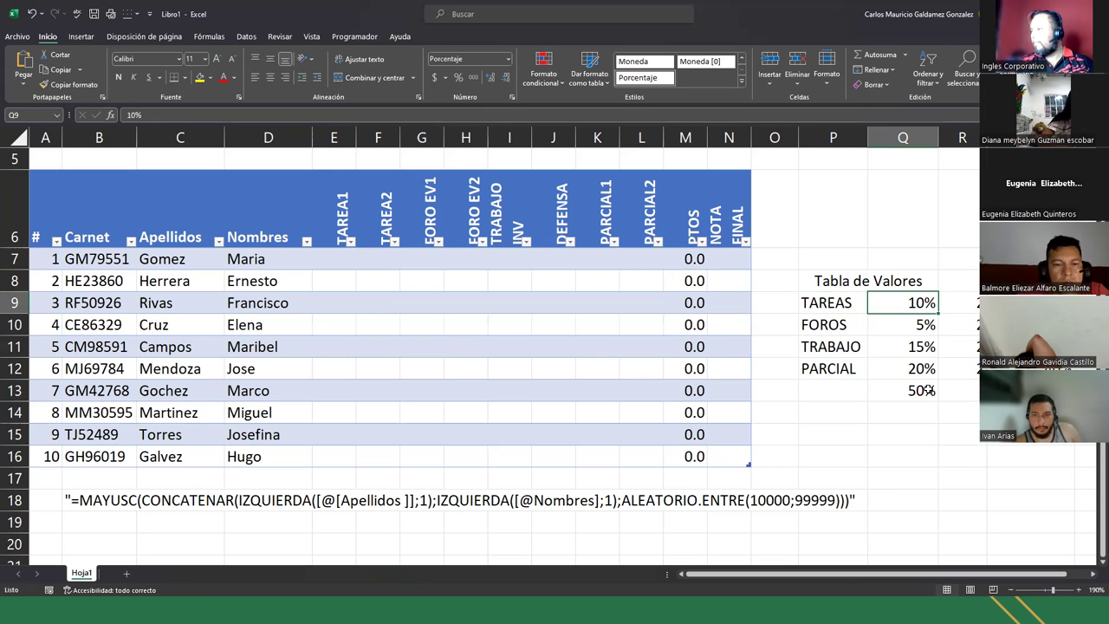
left_click(813, 393)
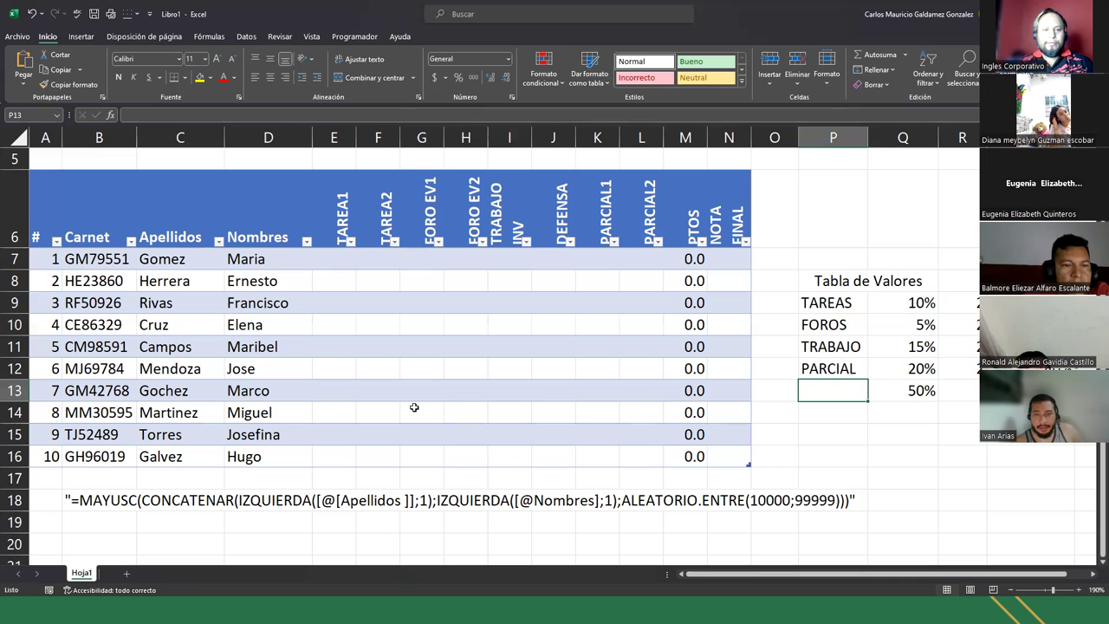
left_click_drag(680, 261, 684, 457)
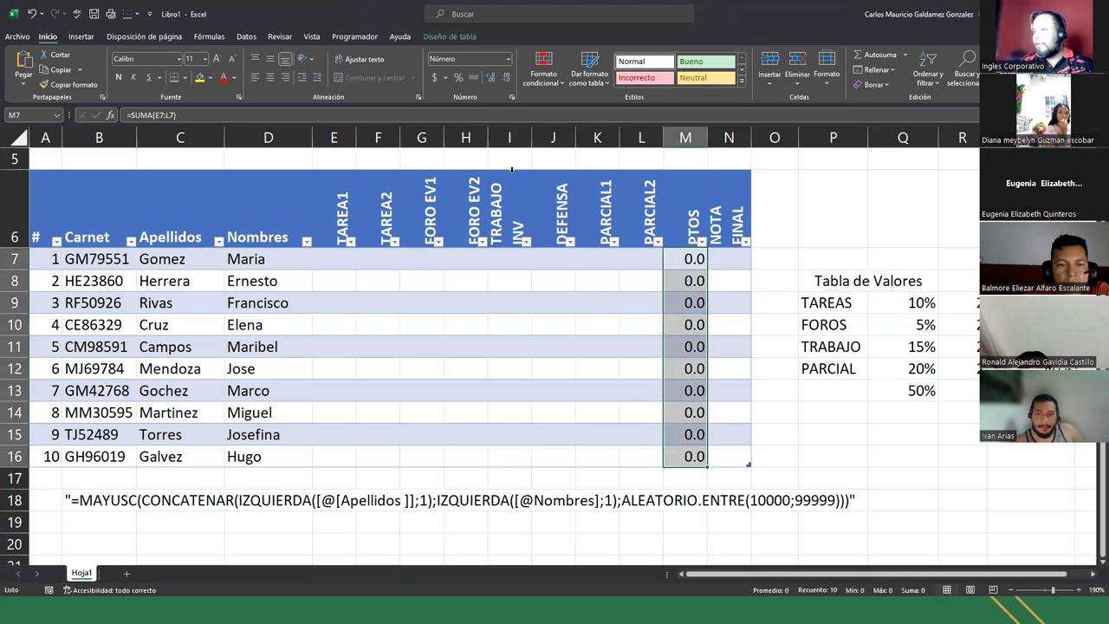
left_click(672, 263)
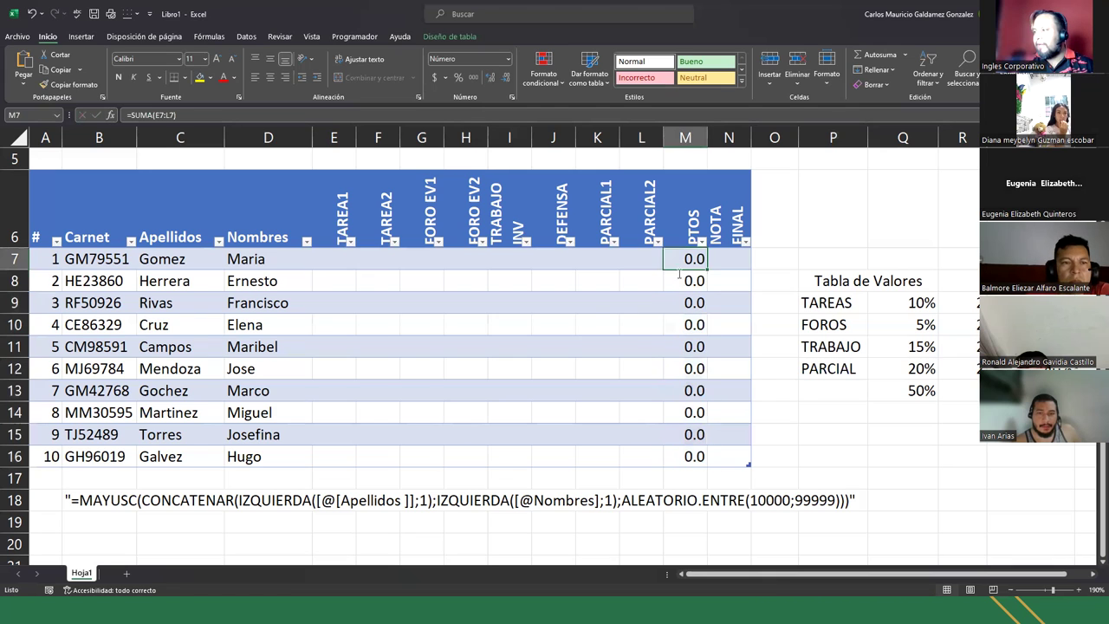
double_click(671, 260)
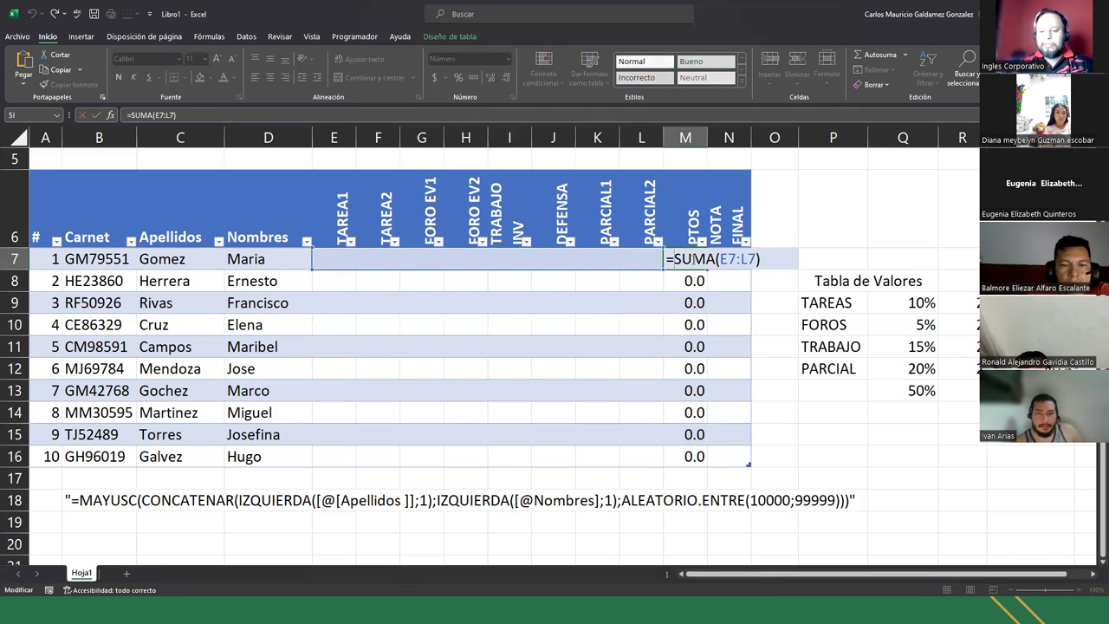
key("Escape")
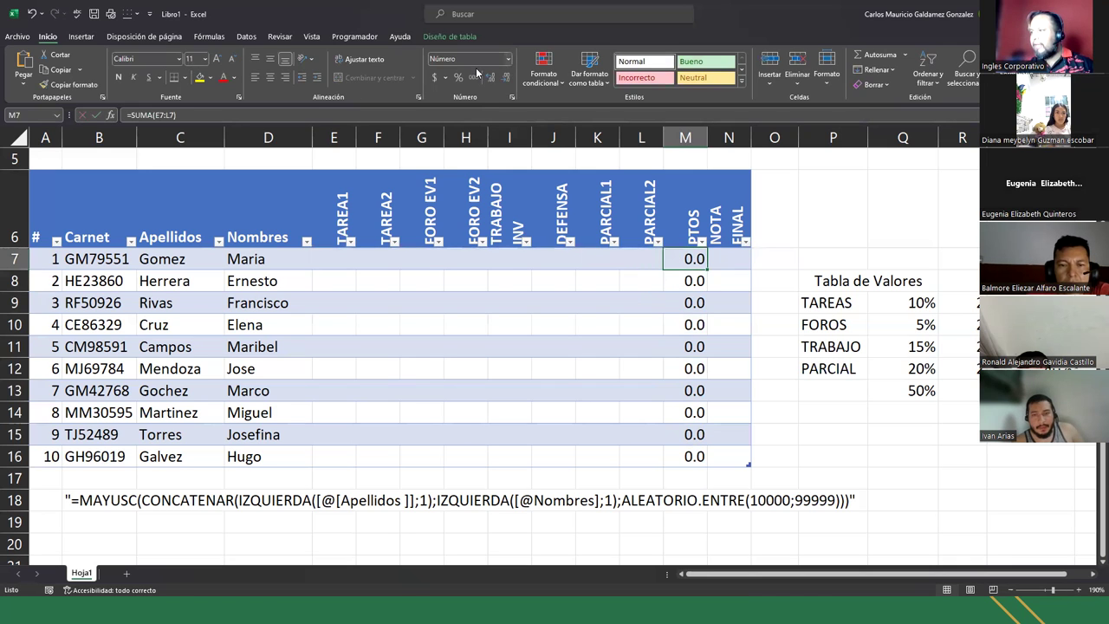
Add a decimal place to M7 and to the PTOS cells M7:M16, removing it again each time.
left_click(489, 80)
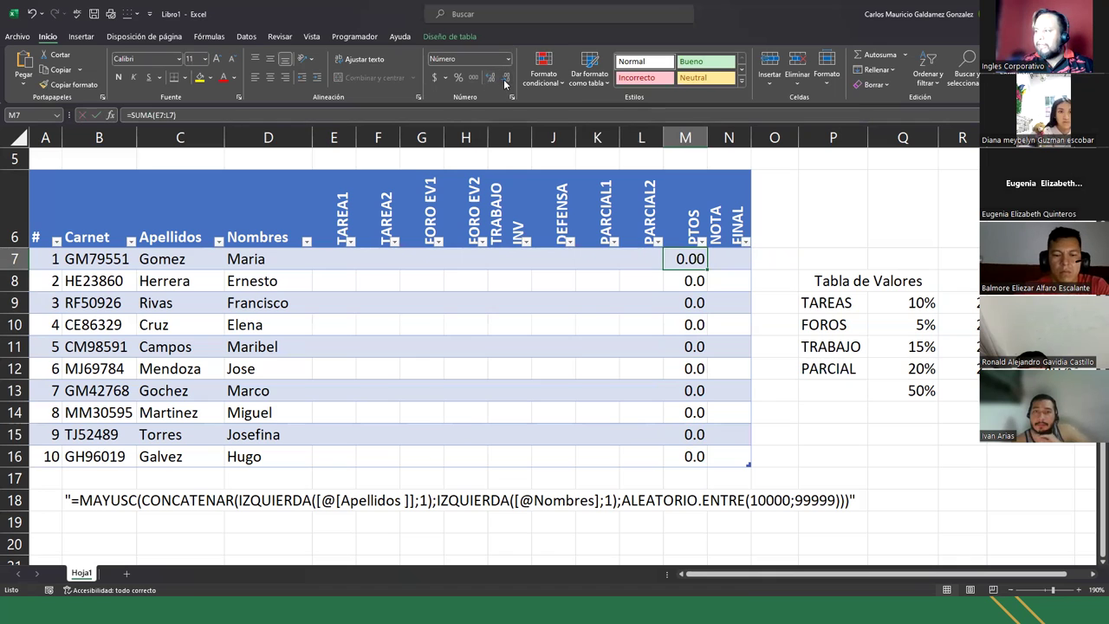
left_click(505, 80)
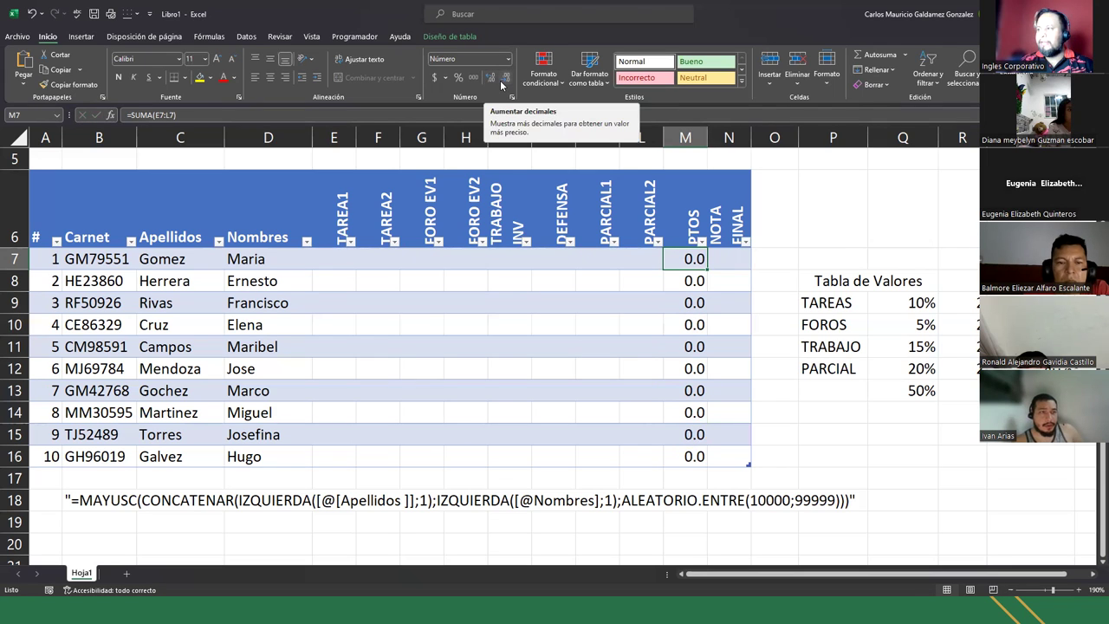
left_click_drag(671, 258, 678, 452)
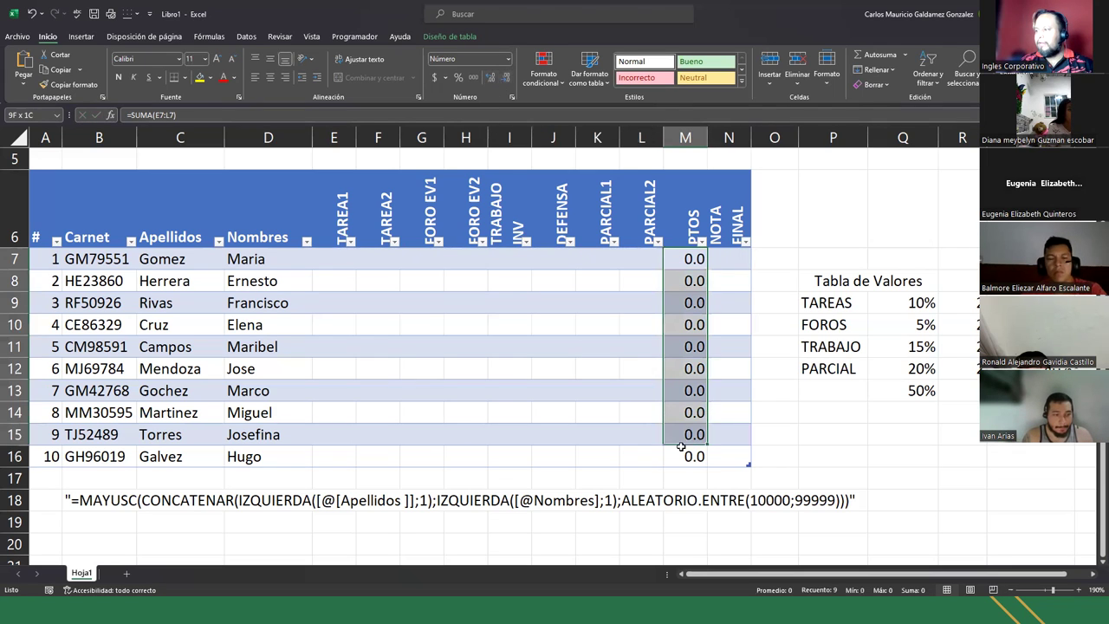
left_click(490, 78)
left_click(506, 79)
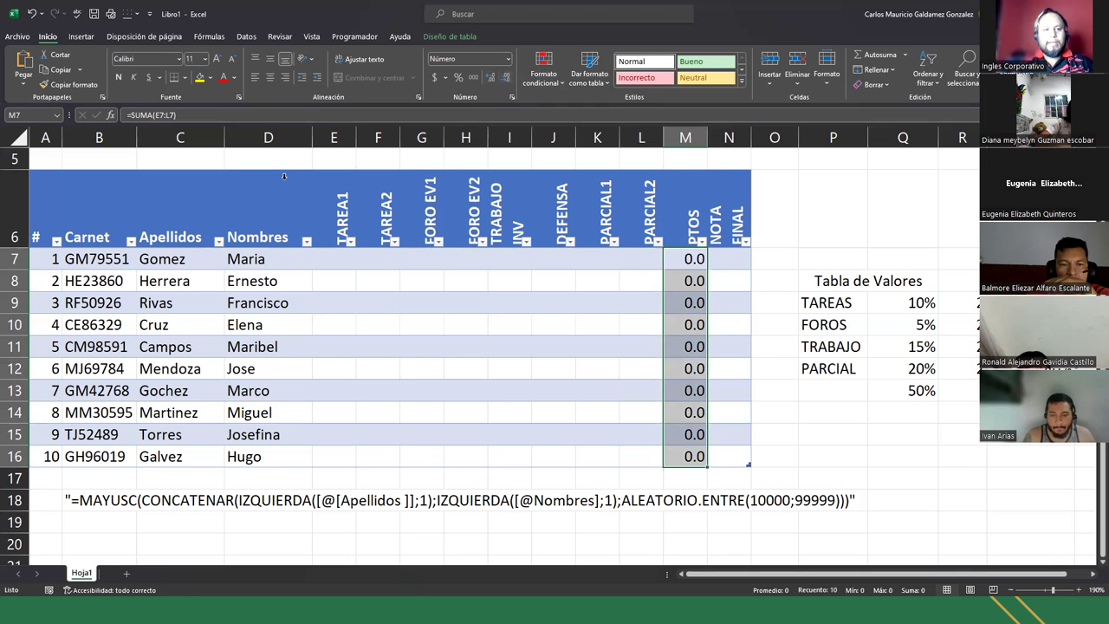
Clear the Carnet values in B7:B16, keeping the ID formula text in B18.
left_click(432, 287)
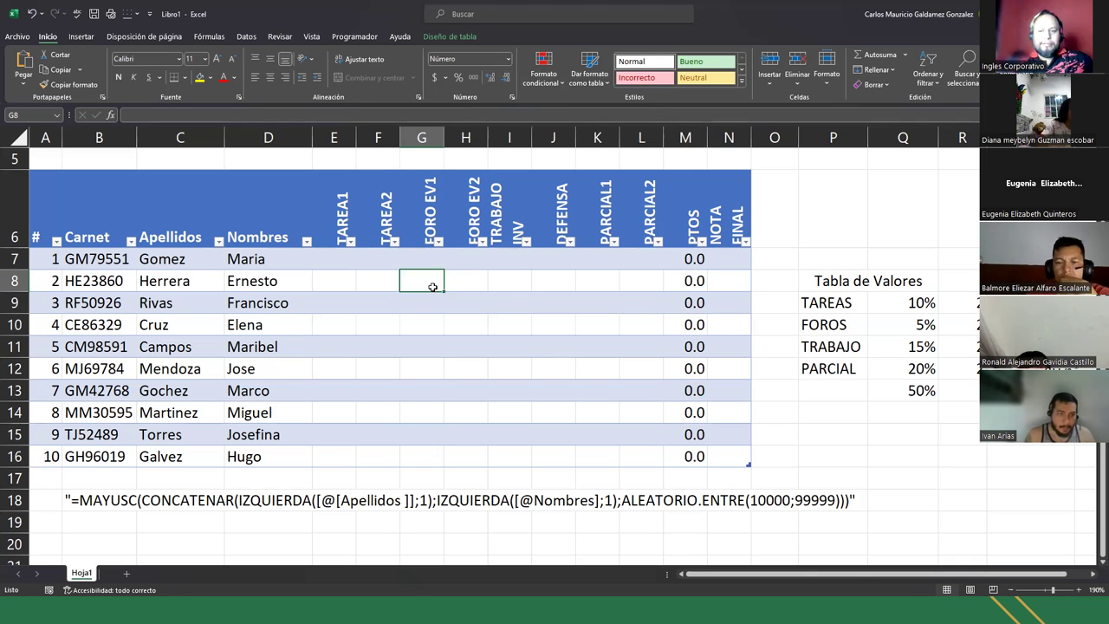
left_click_drag(102, 258, 102, 454)
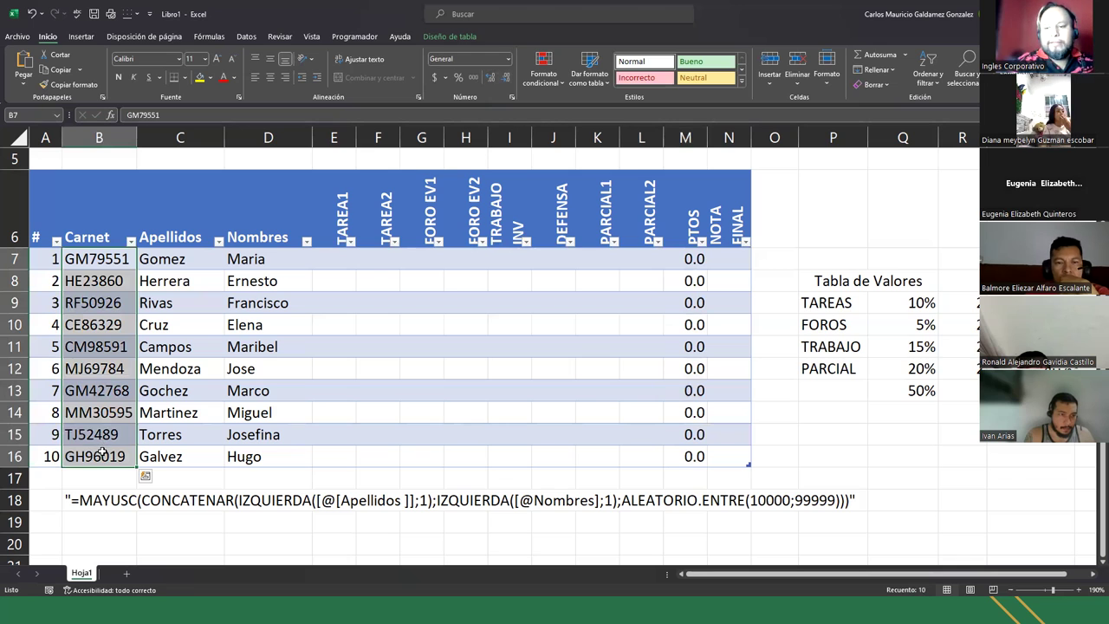
key("Delete")
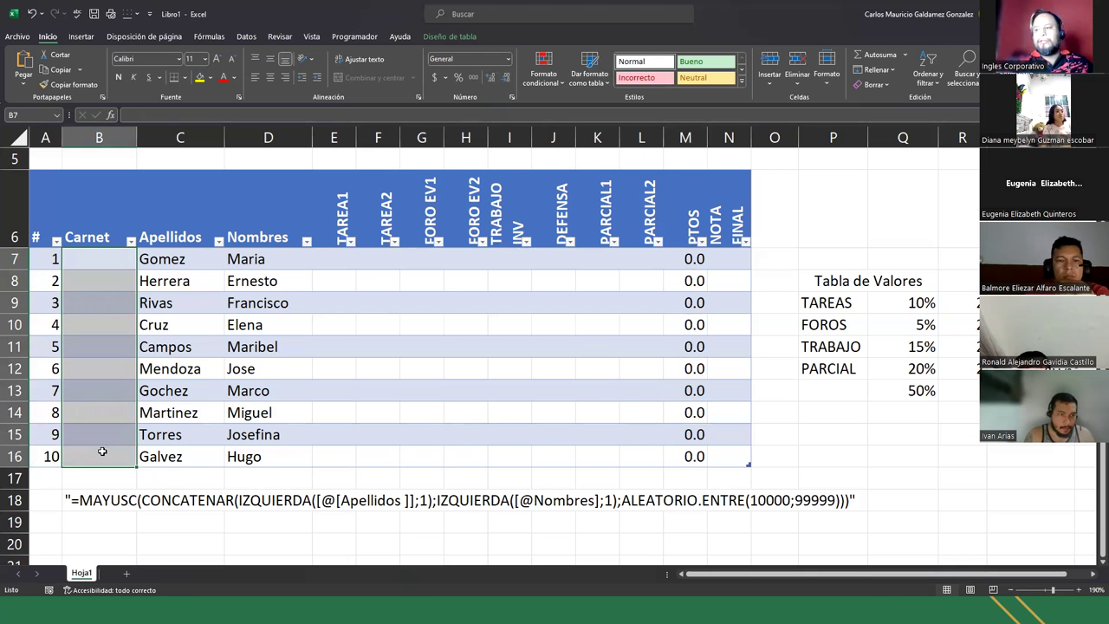
left_click(86, 502)
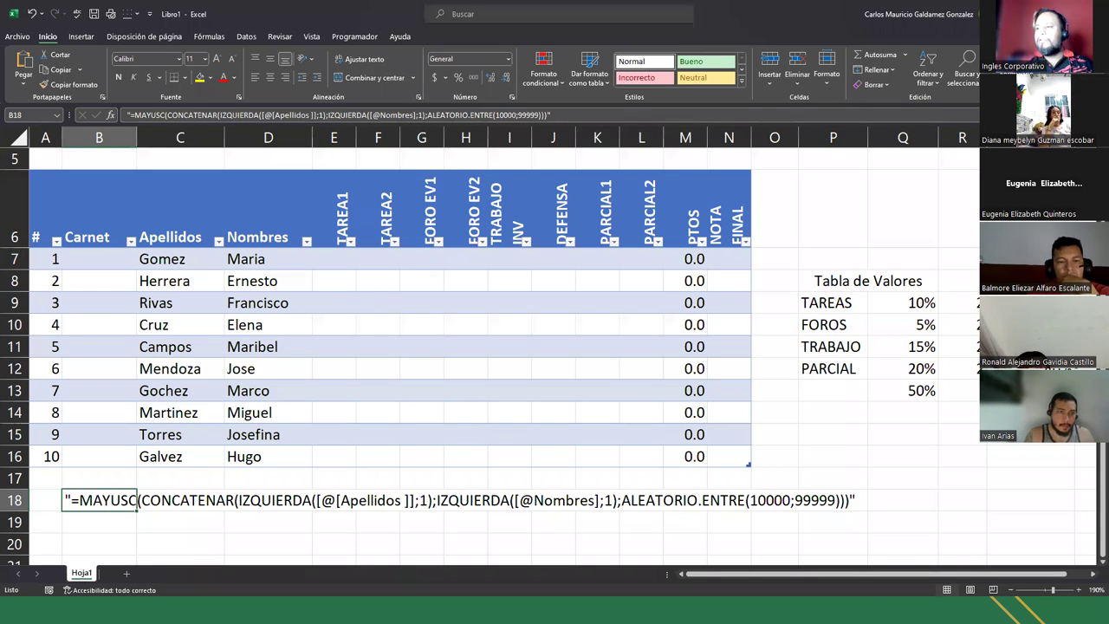
Examine the activity counts in R9:R12 for TAREAS, FOROS, TRABAJO and PARCIAL, and the total in S13.
left_click(330, 255)
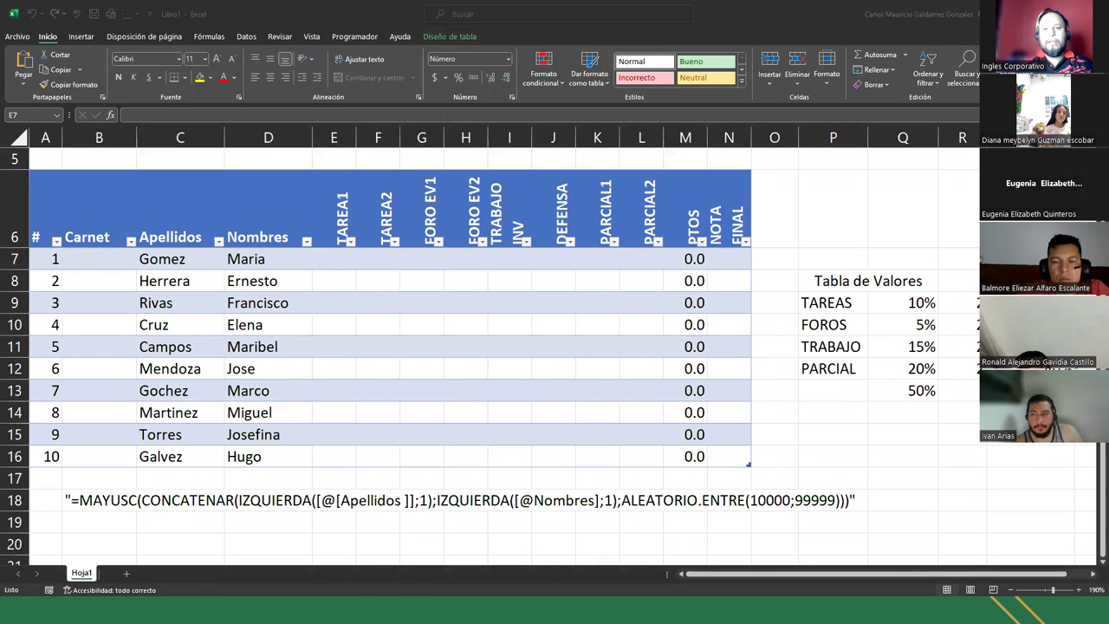
left_click(1091, 573)
left_click(1091, 573)
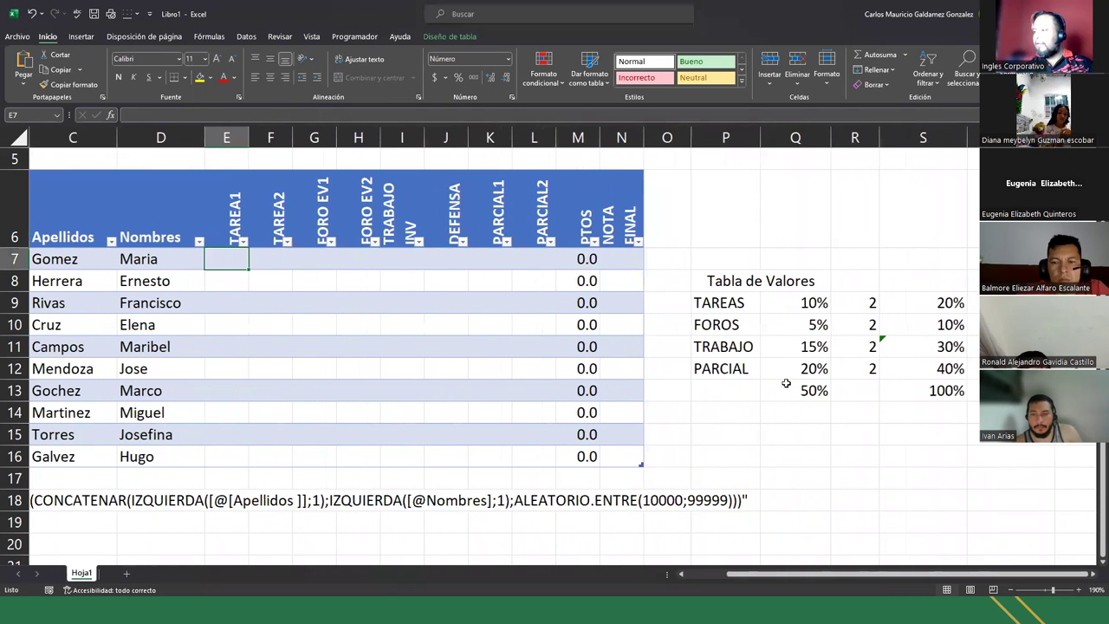
left_click(711, 305)
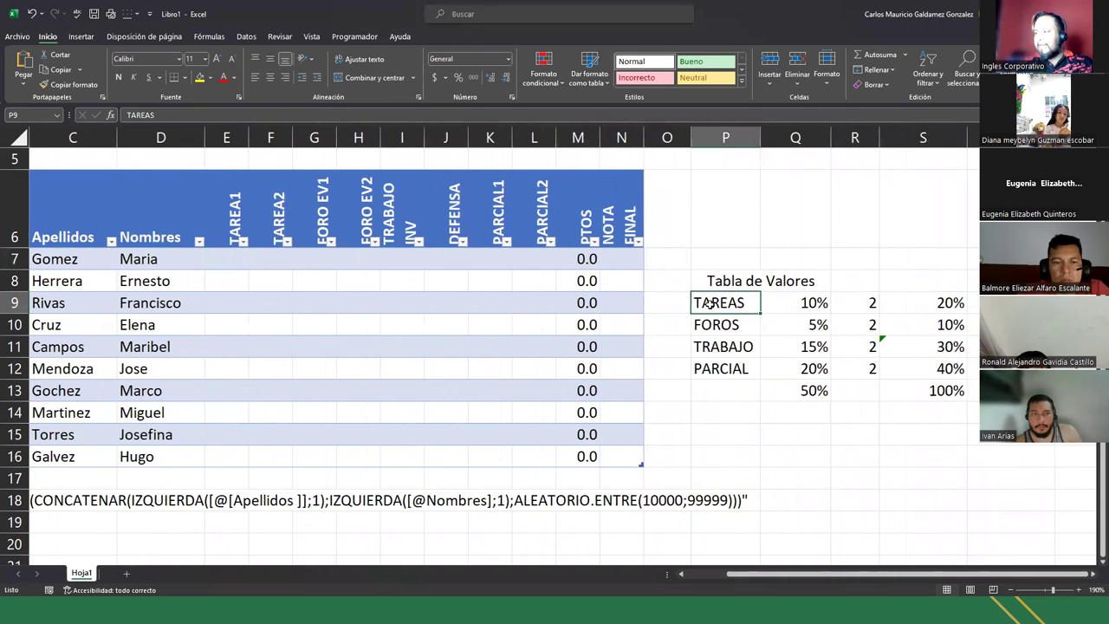
left_click(846, 303)
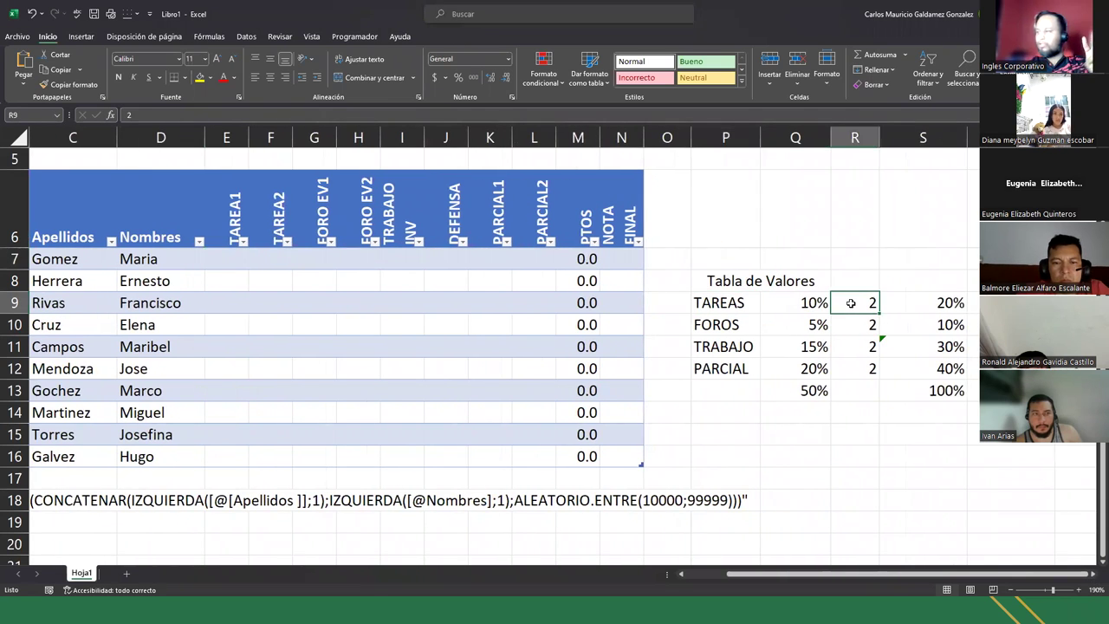
left_click(742, 324)
left_click(859, 324)
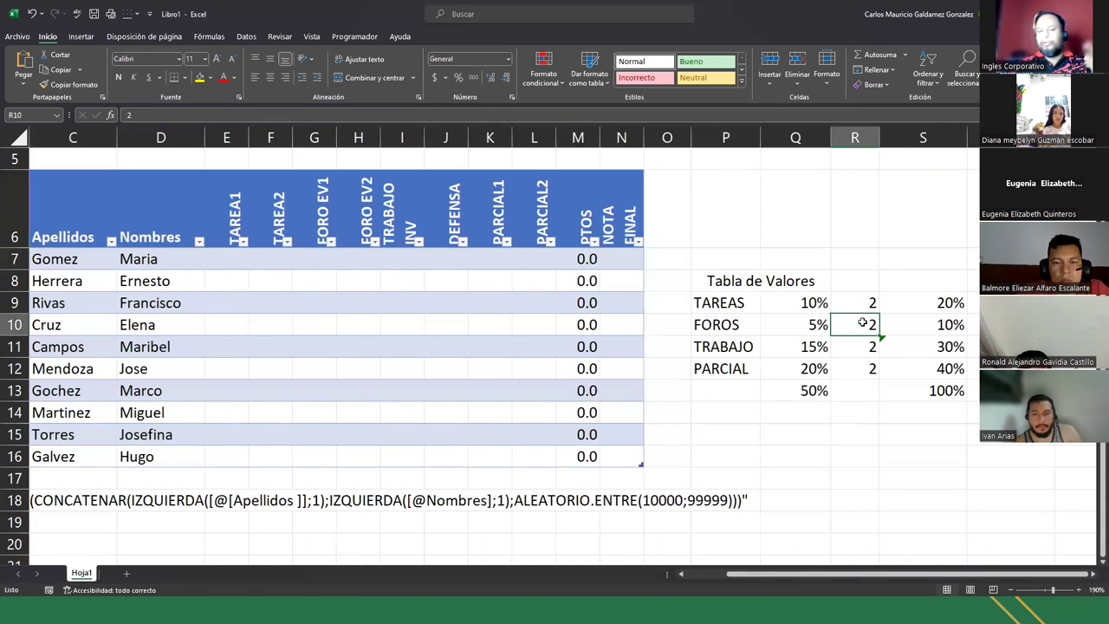
left_click(732, 346)
left_click(856, 345)
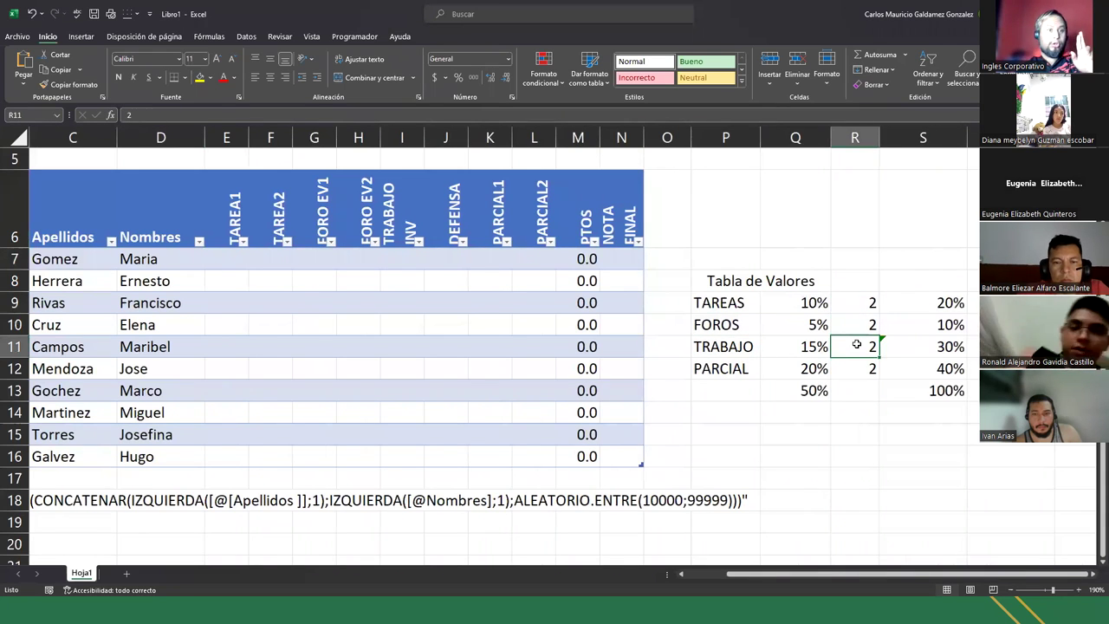
left_click(722, 371)
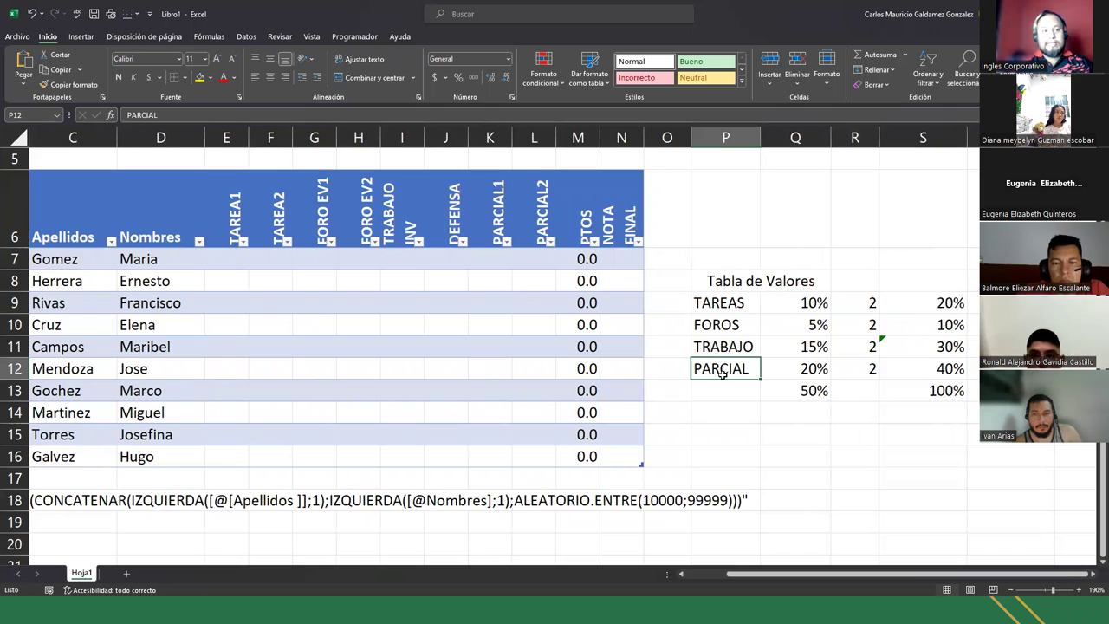
left_click(865, 372)
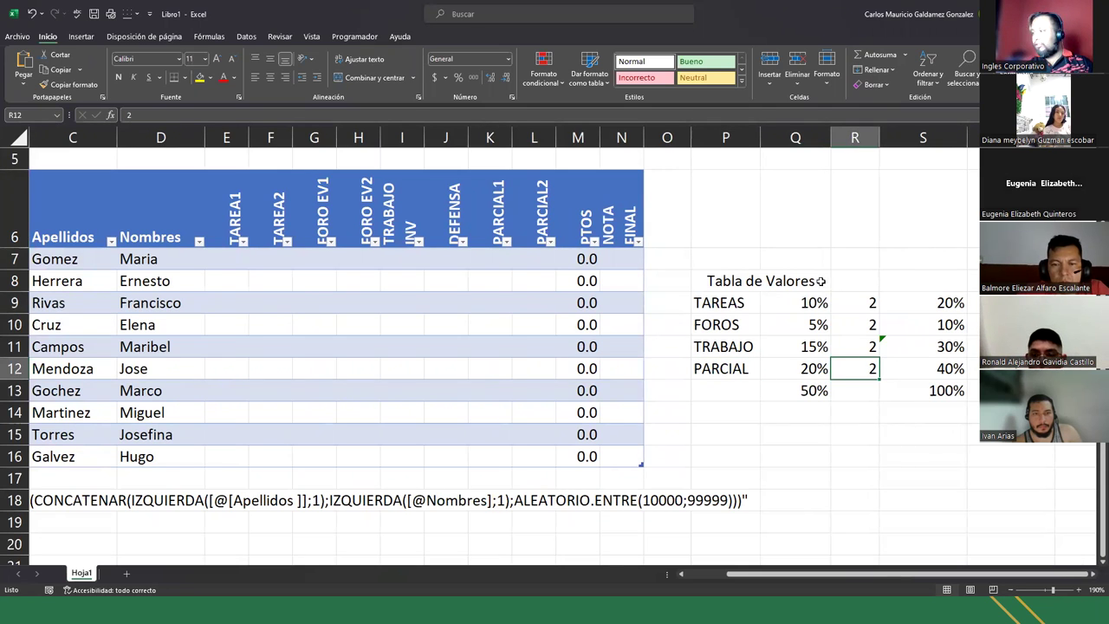
left_click_drag(840, 307, 849, 369)
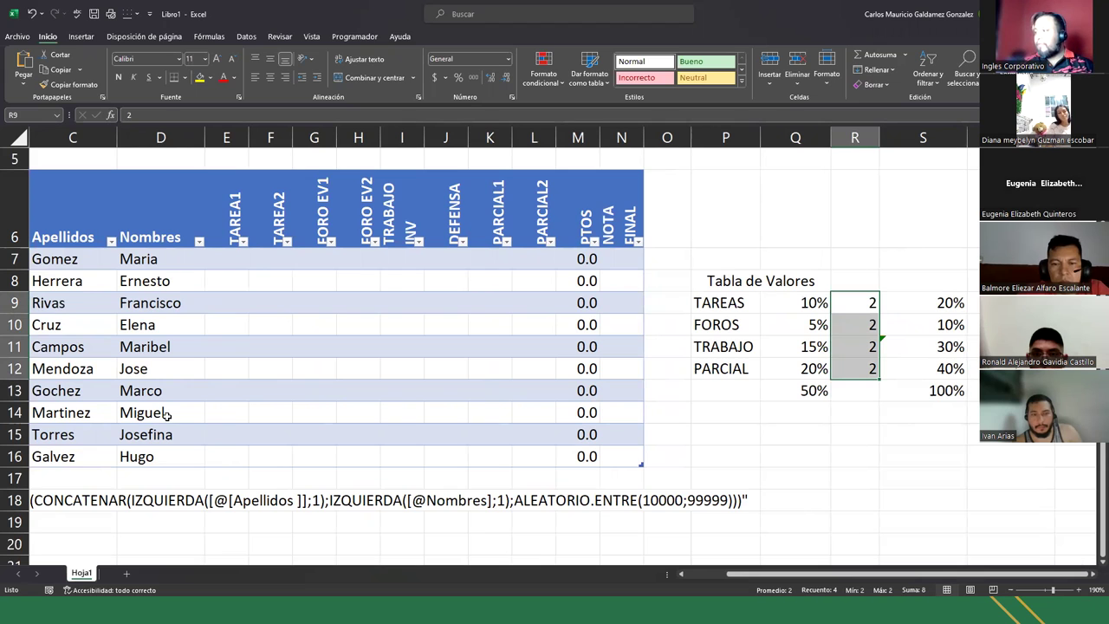
left_click(897, 391)
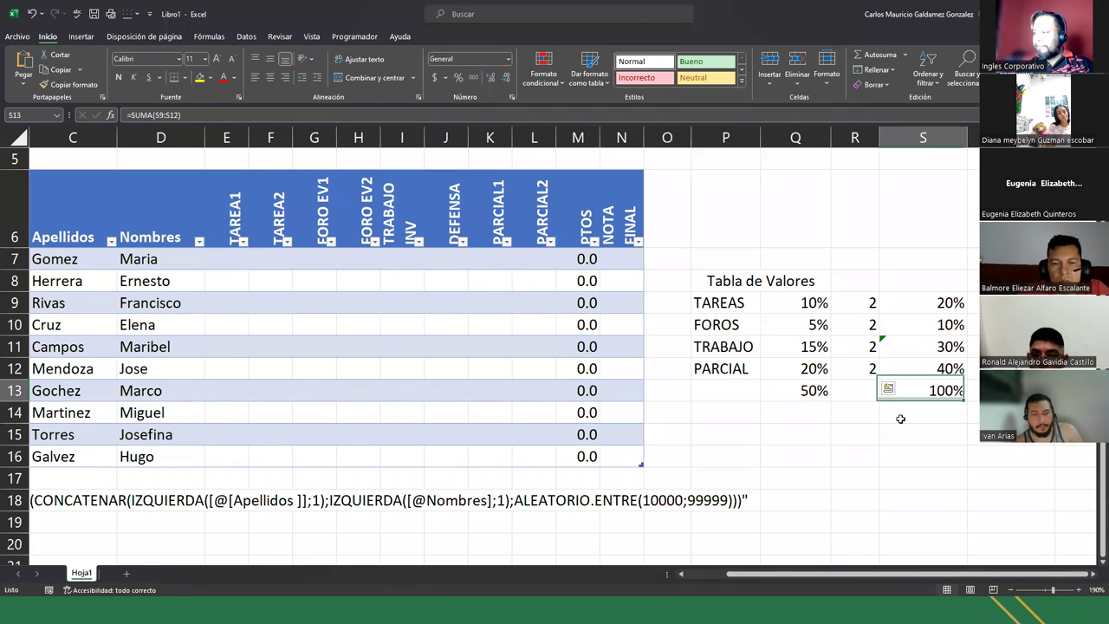
Examine how each percentage in Q9:Q12 is multiplied by its count in R9:R12 to give the weights in S9:S12.
left_click_drag(796, 303, 783, 371)
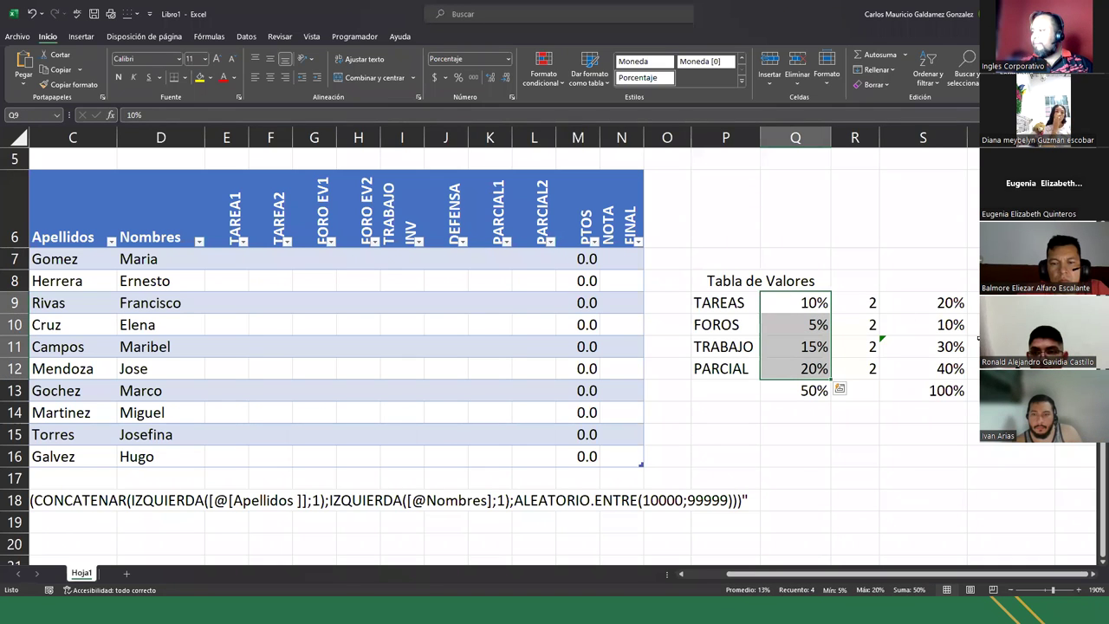
left_click(940, 392)
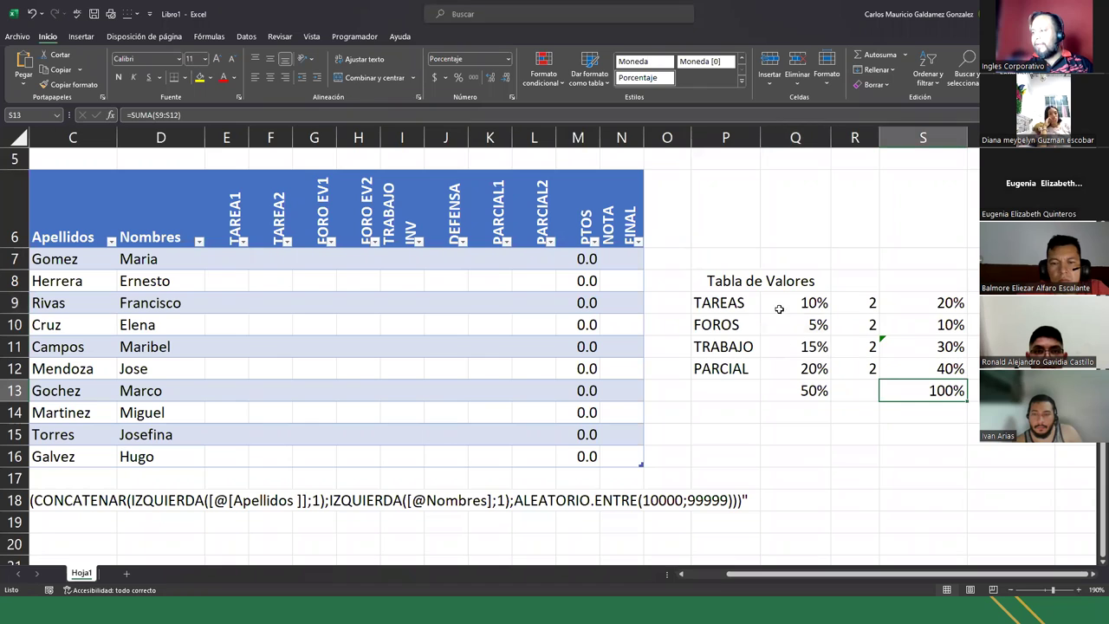
left_click(799, 368)
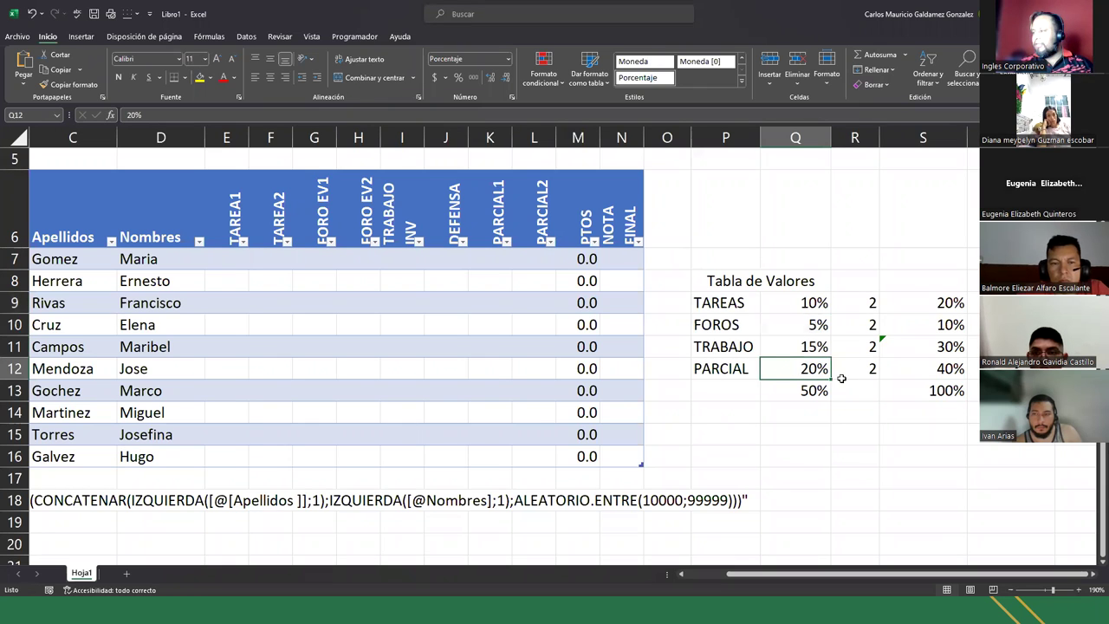
left_click(858, 369)
left_click(946, 366)
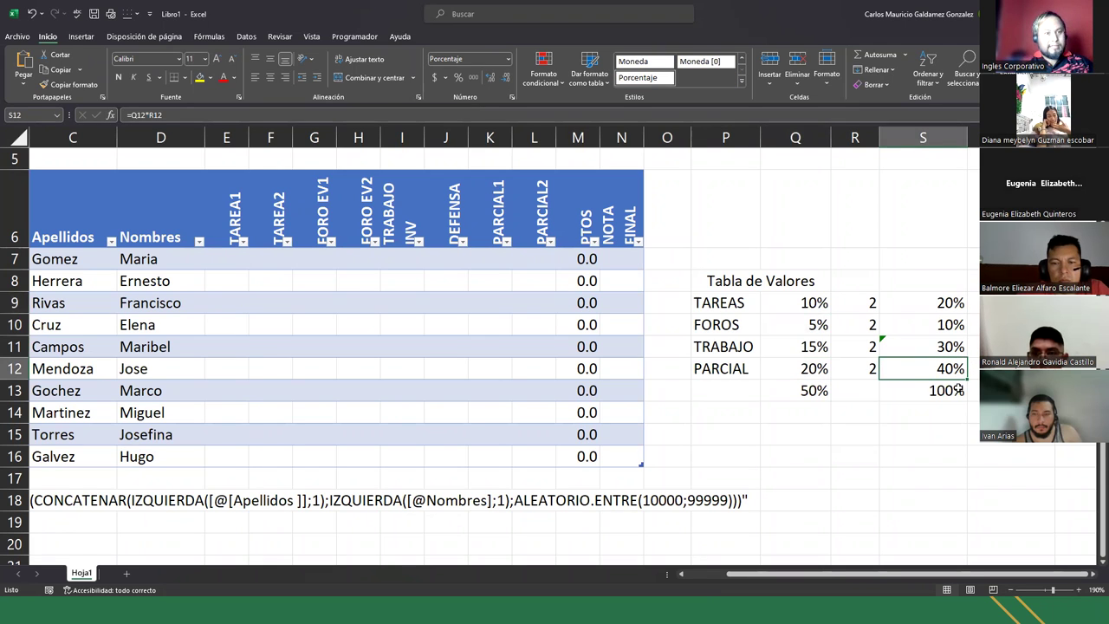
left_click(788, 347)
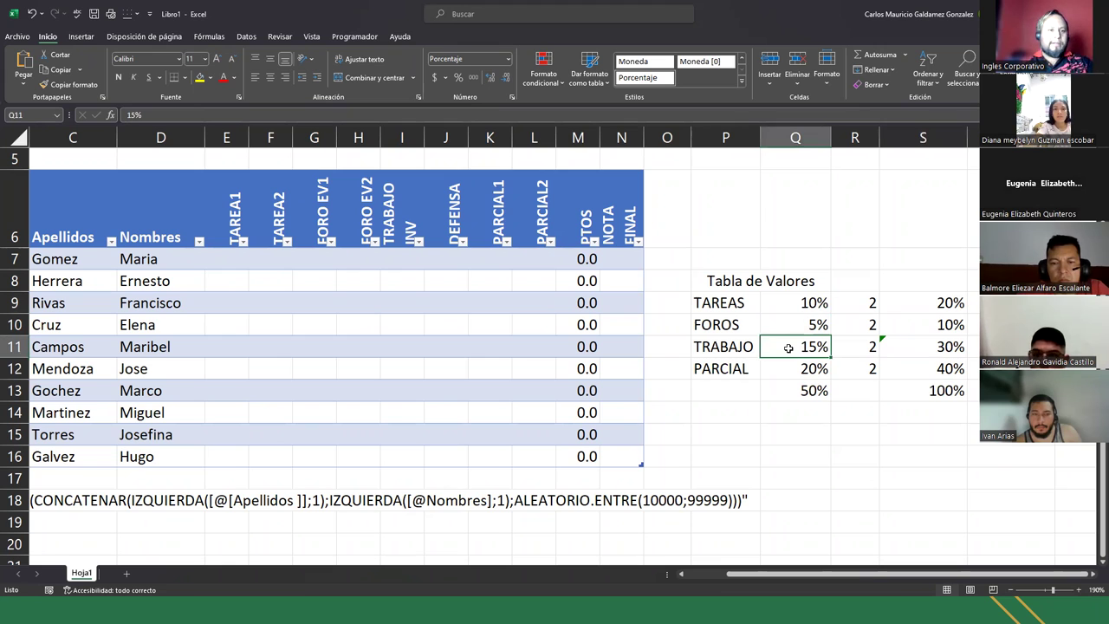
left_click(842, 350)
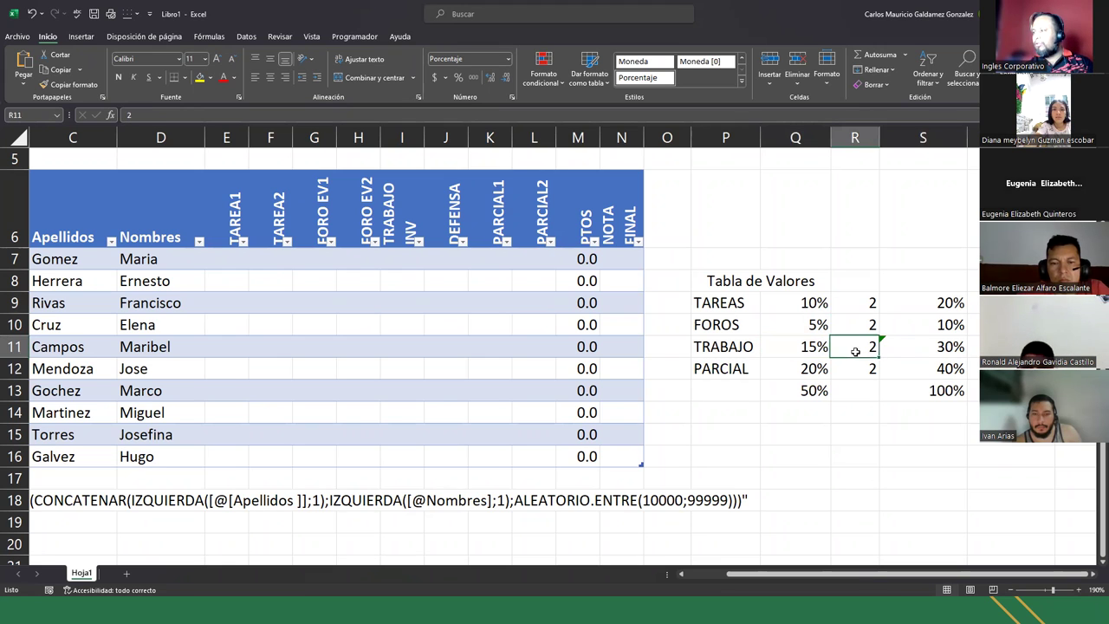
left_click(937, 344)
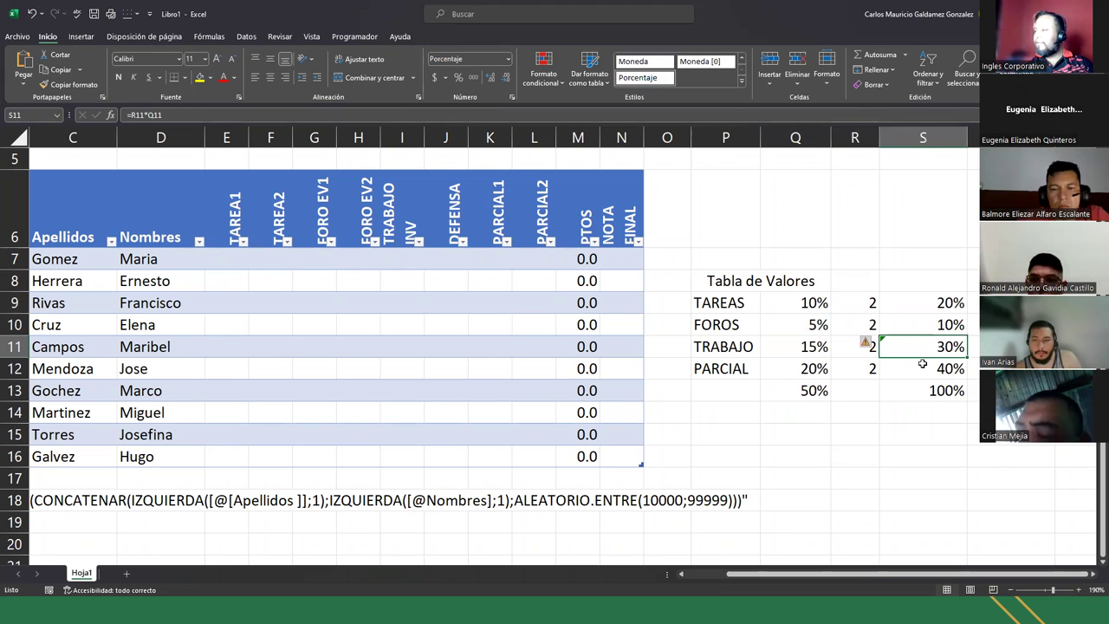
key("Return")
left_click(917, 345, "shift")
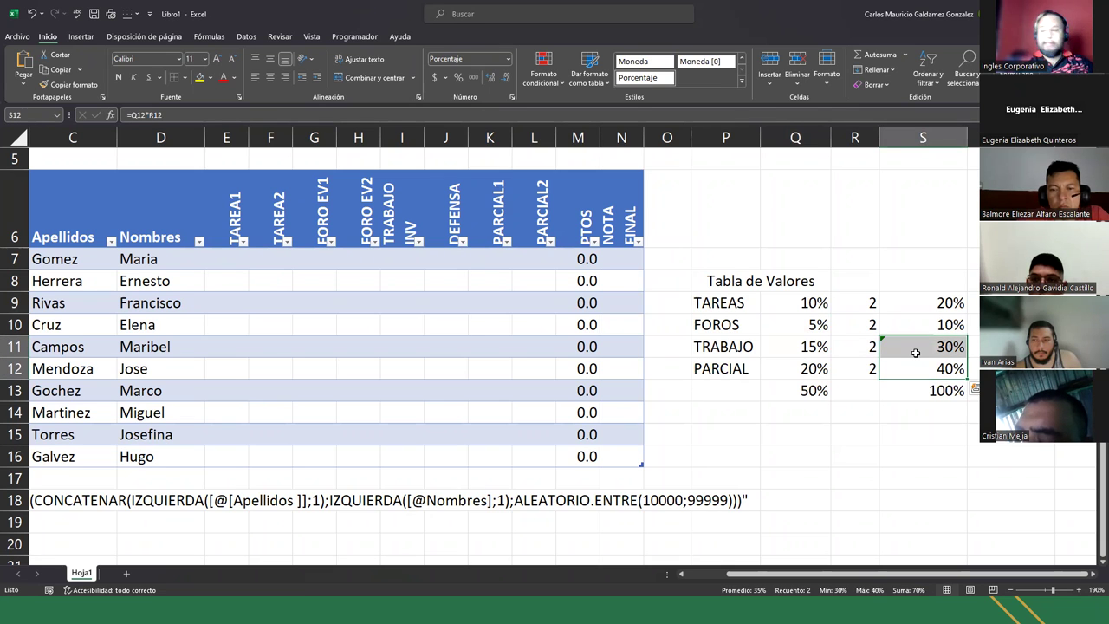
left_click(785, 325)
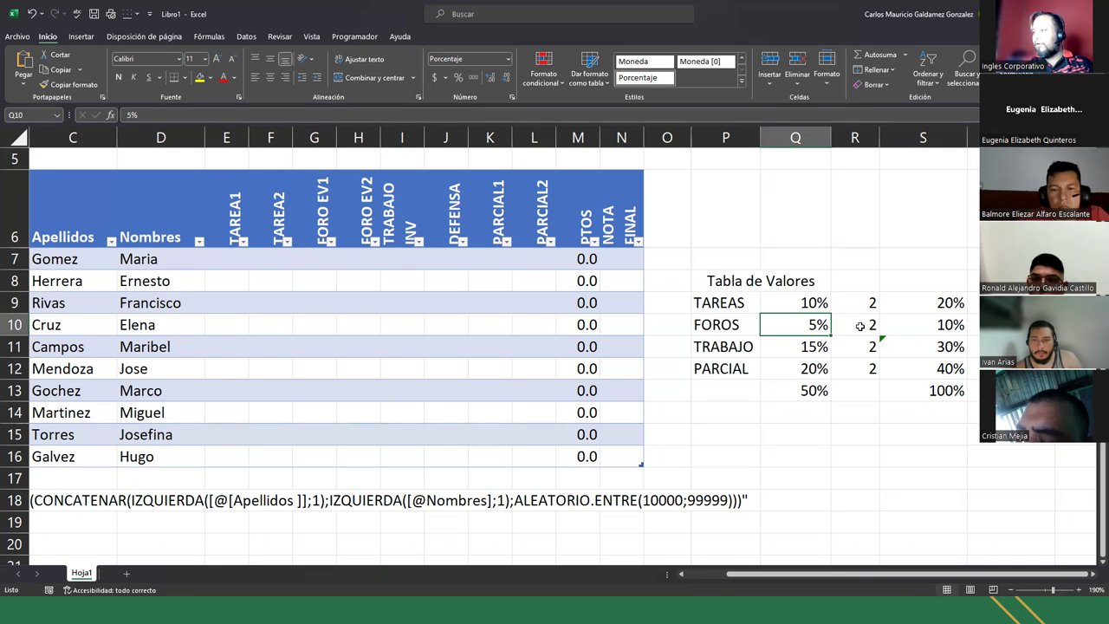
left_click(945, 325)
left_click_drag(928, 373, 910, 325)
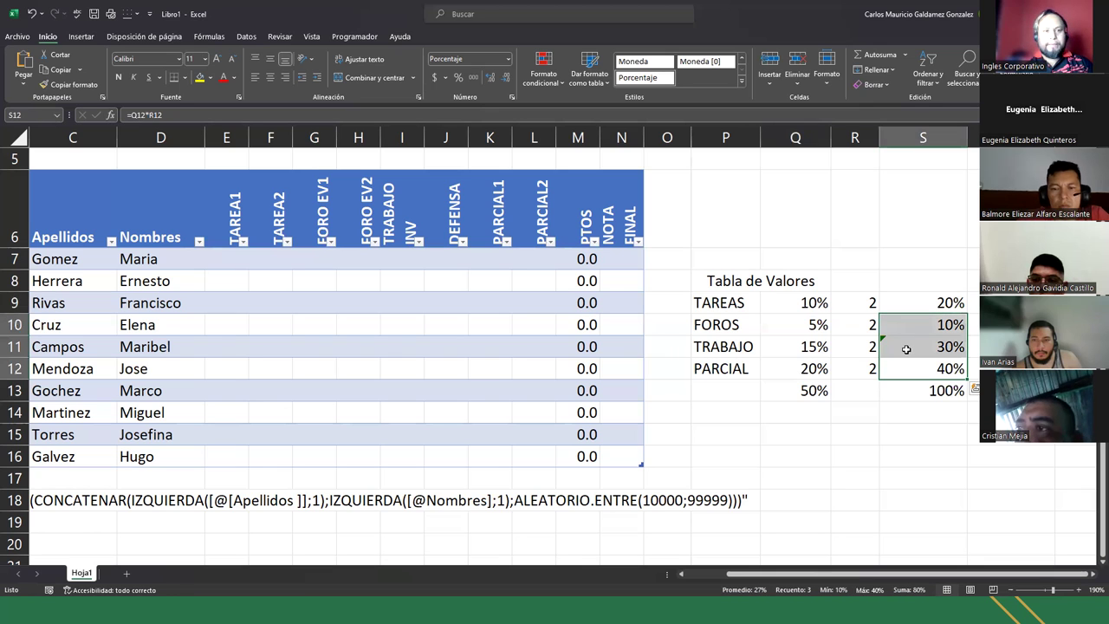
left_click(785, 304)
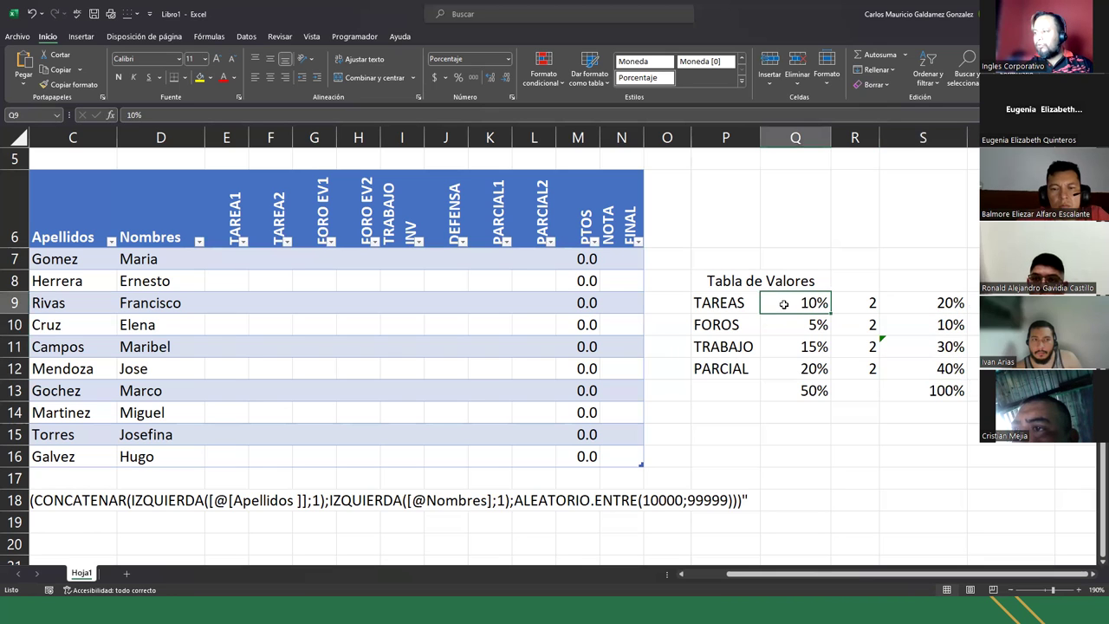
left_click(857, 303)
left_click(937, 308)
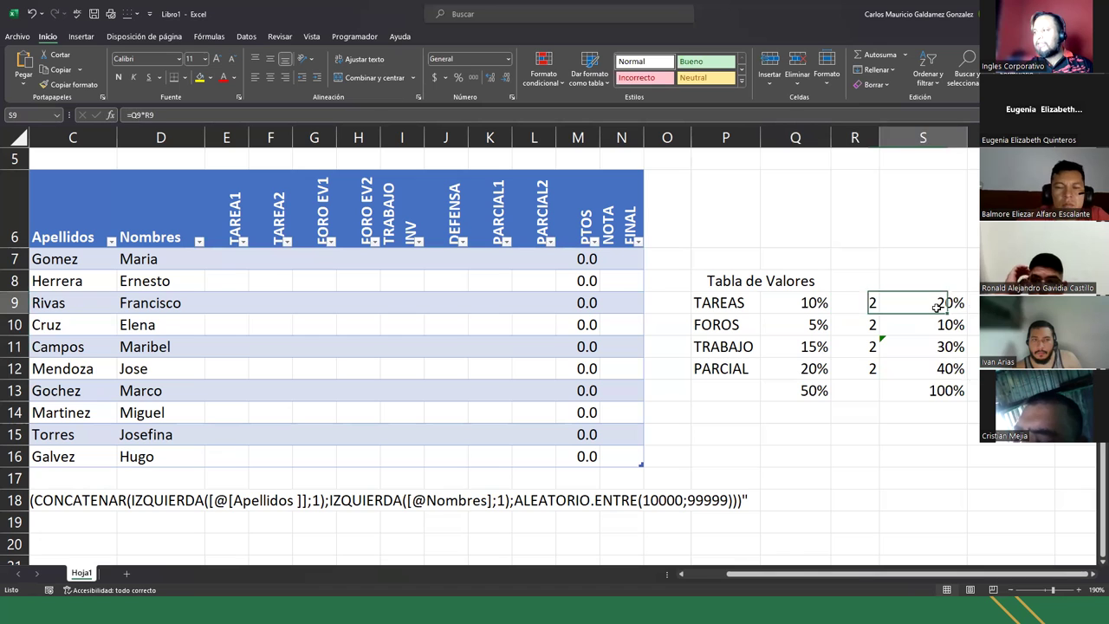
left_click_drag(922, 305, 911, 372)
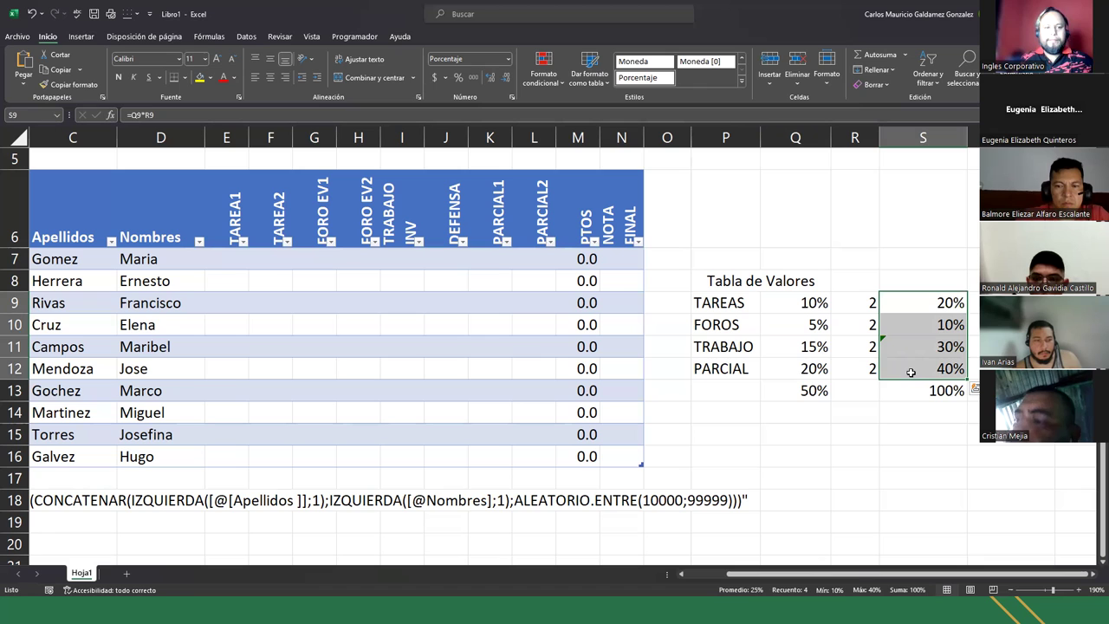
Clear the totals in Q13:S13 and the counts and weights in R9:S12, keeping only the labels and base percentages.
left_click_drag(805, 391, 916, 389)
left_click_drag(870, 305, 914, 364)
key("Delete")
key("Left")
key("Left")
key("Left")
key("Left")
key("Left")
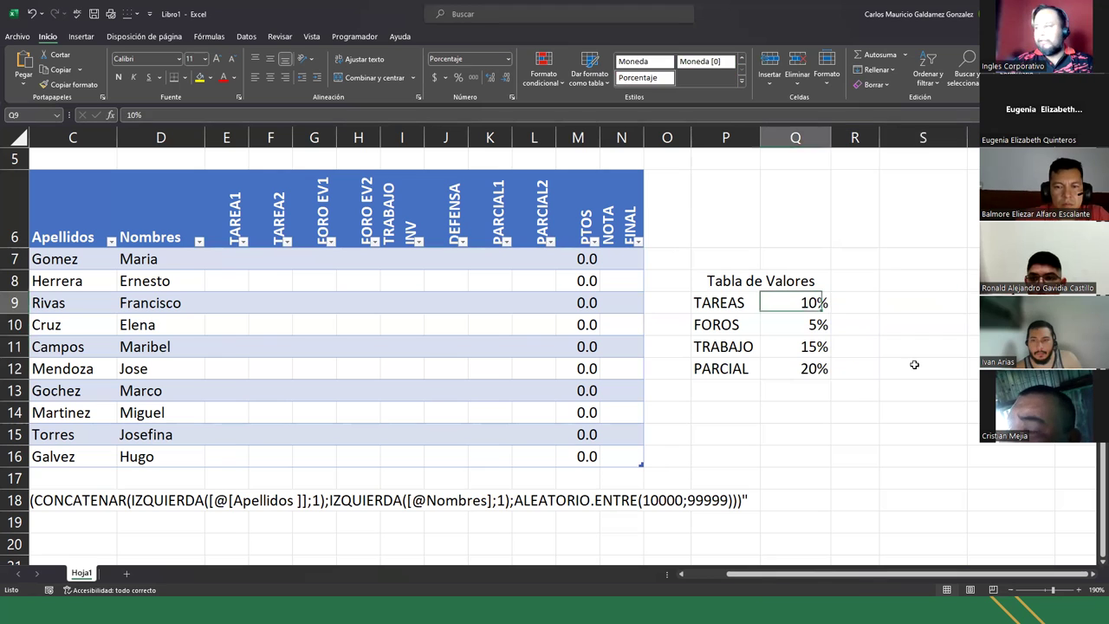
key("Left")
key("Left")
key("Left")
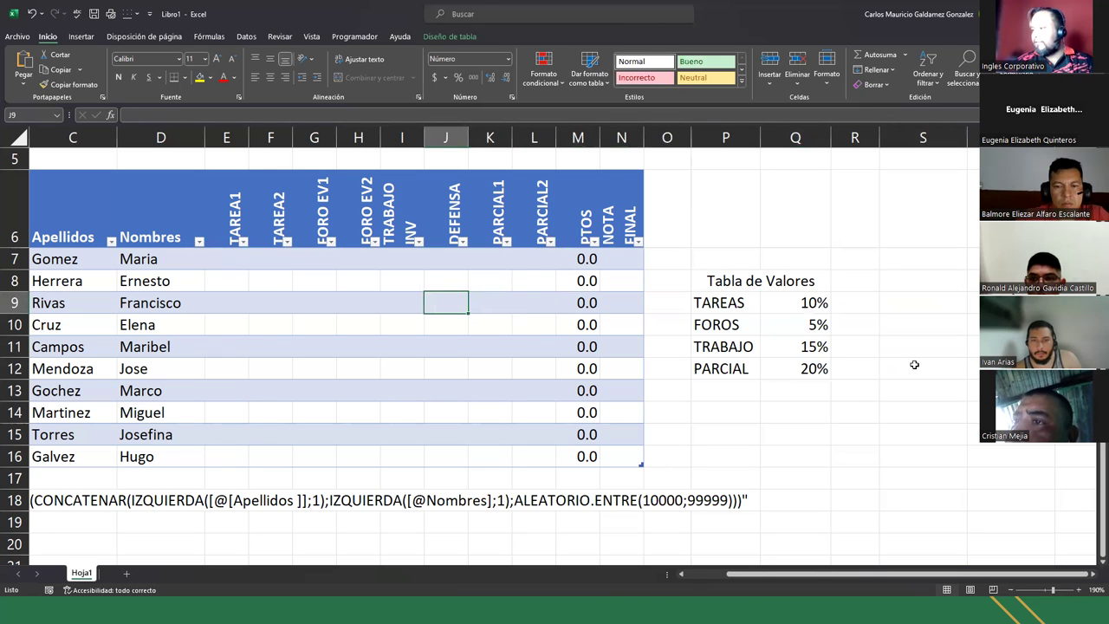
Review the percentages assigned to FOROS, TRABAJO and PARCIAL in the Tabla de Valores.
left_click(682, 575)
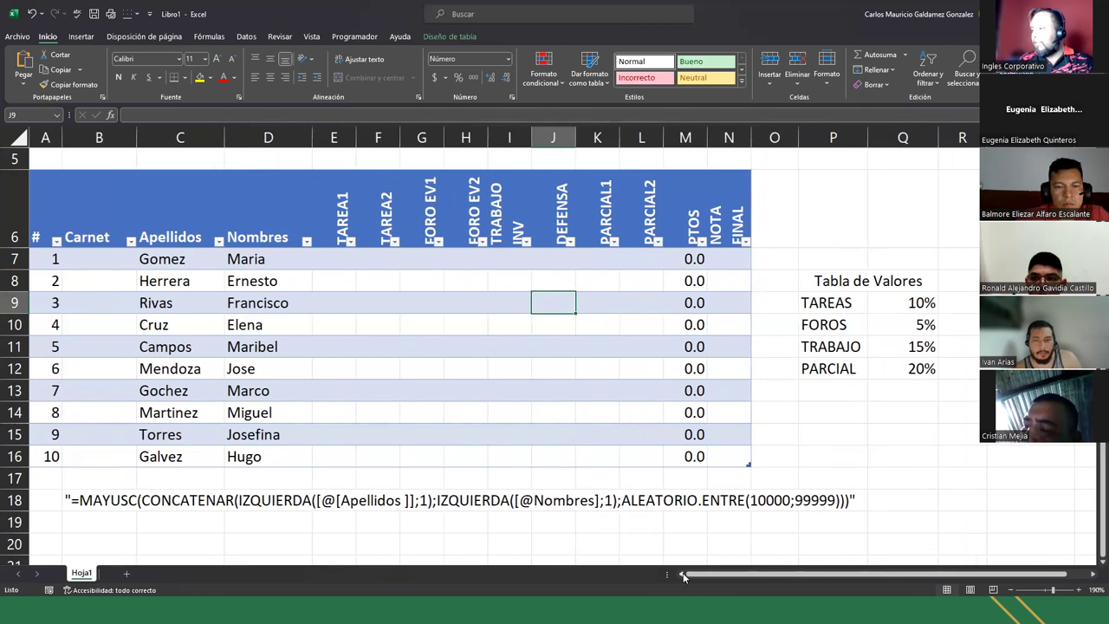
left_click_drag(824, 305, 909, 326)
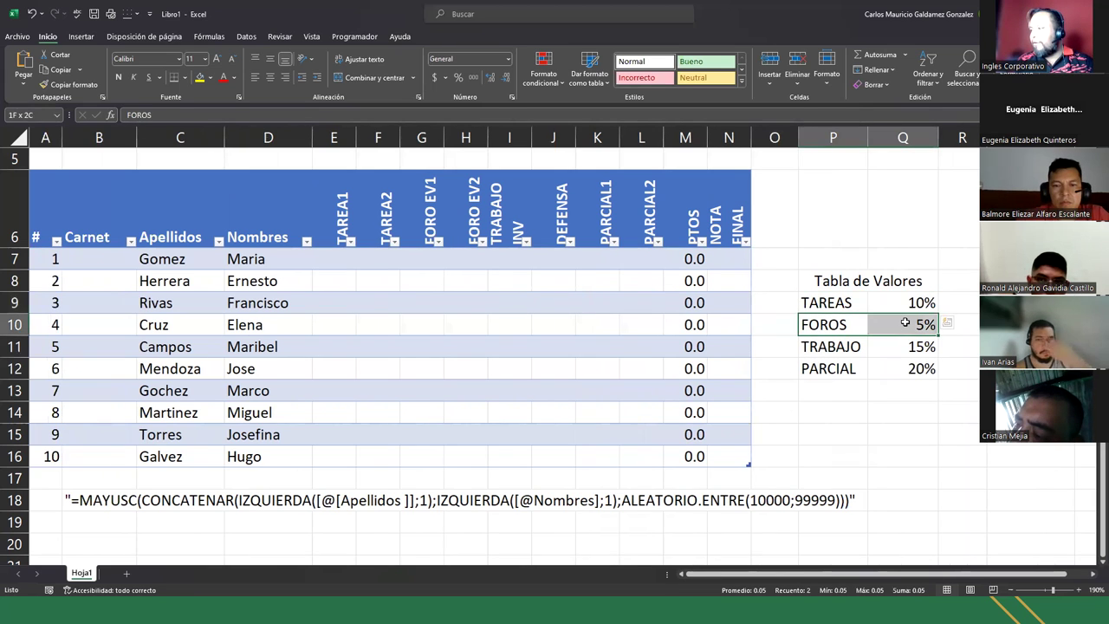
left_click_drag(853, 347, 901, 347)
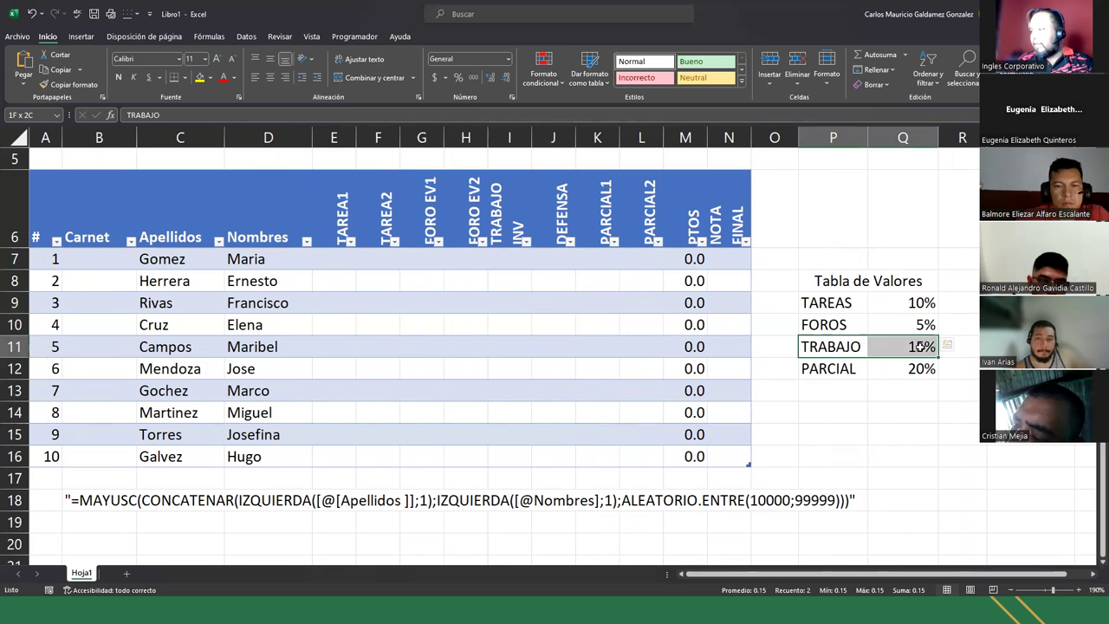
left_click_drag(829, 368, 889, 367)
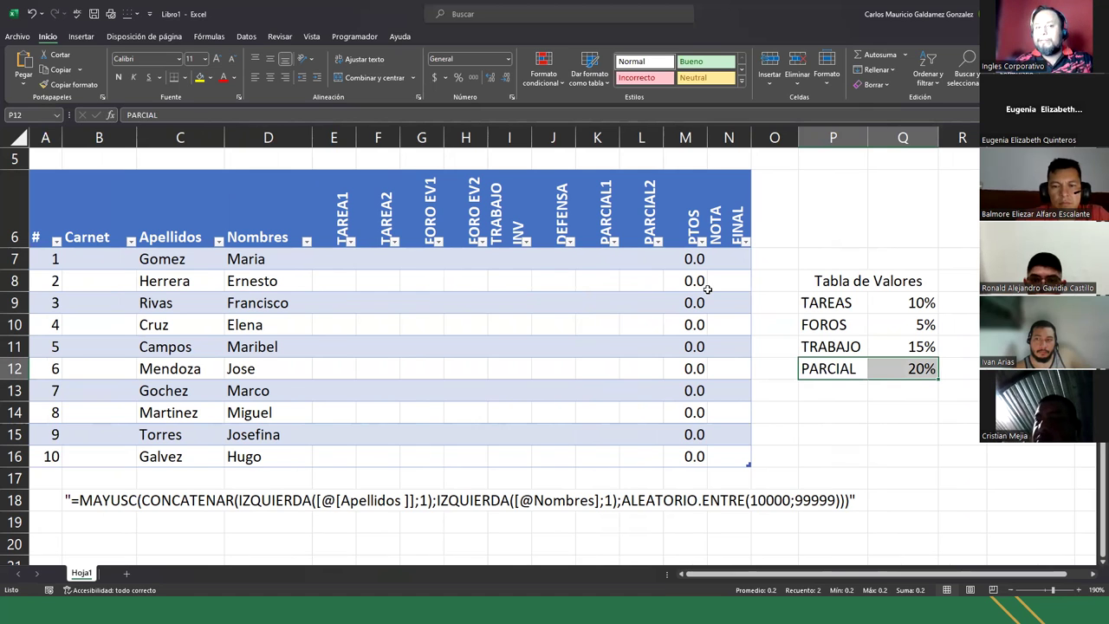
Select N7 and widen the NOTA FINAL column to about three times its width to fit a long formula.
left_click(726, 266)
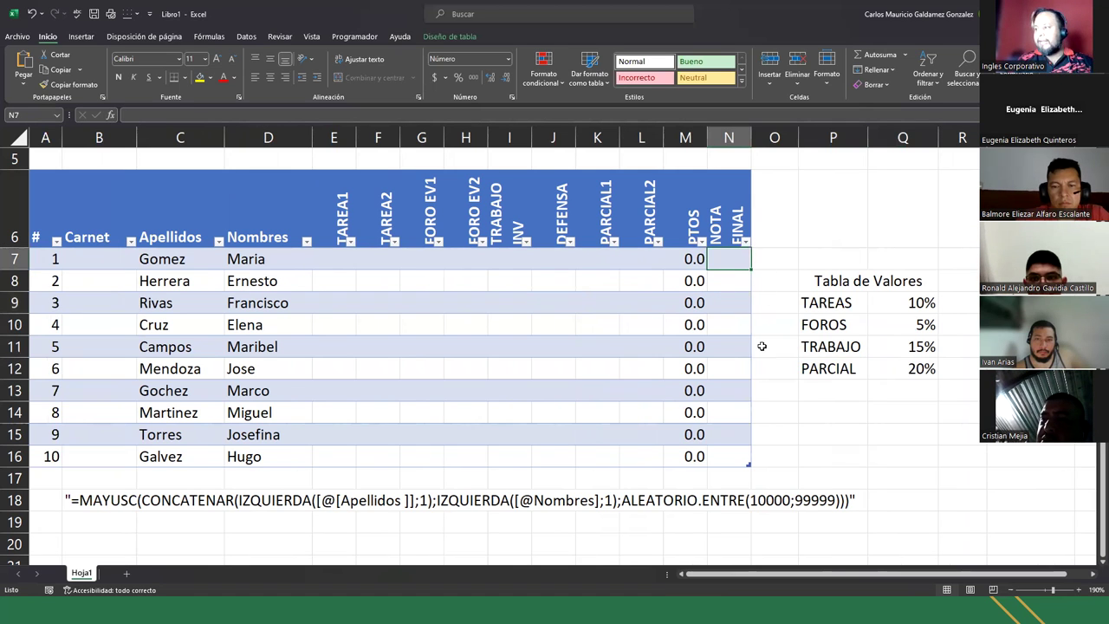
left_click_drag(751, 141, 860, 155)
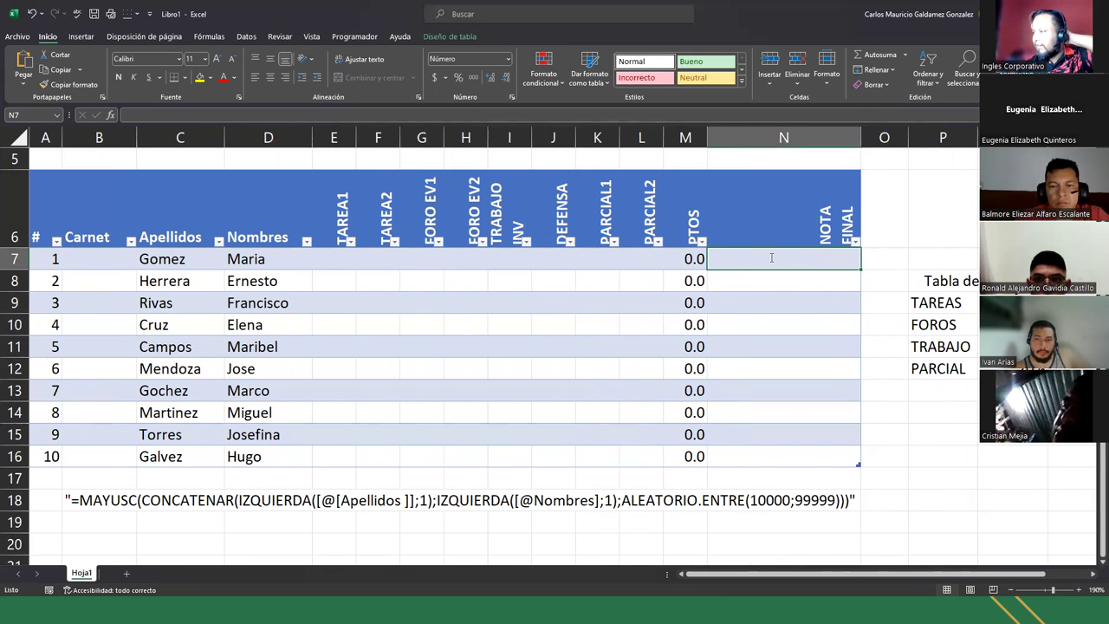
type("=")
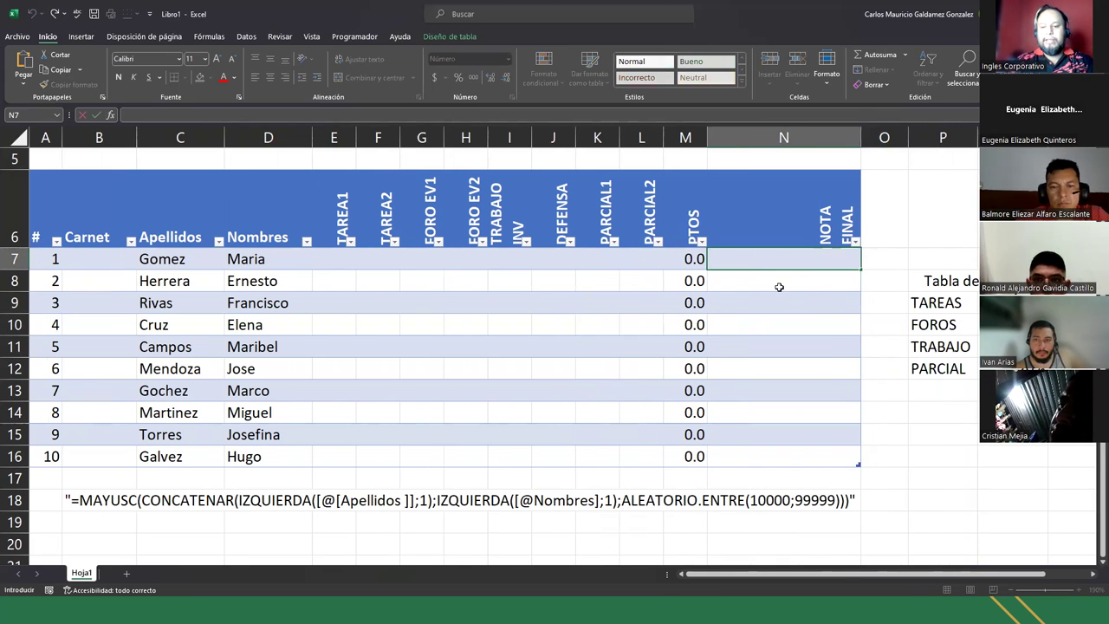
type("=")
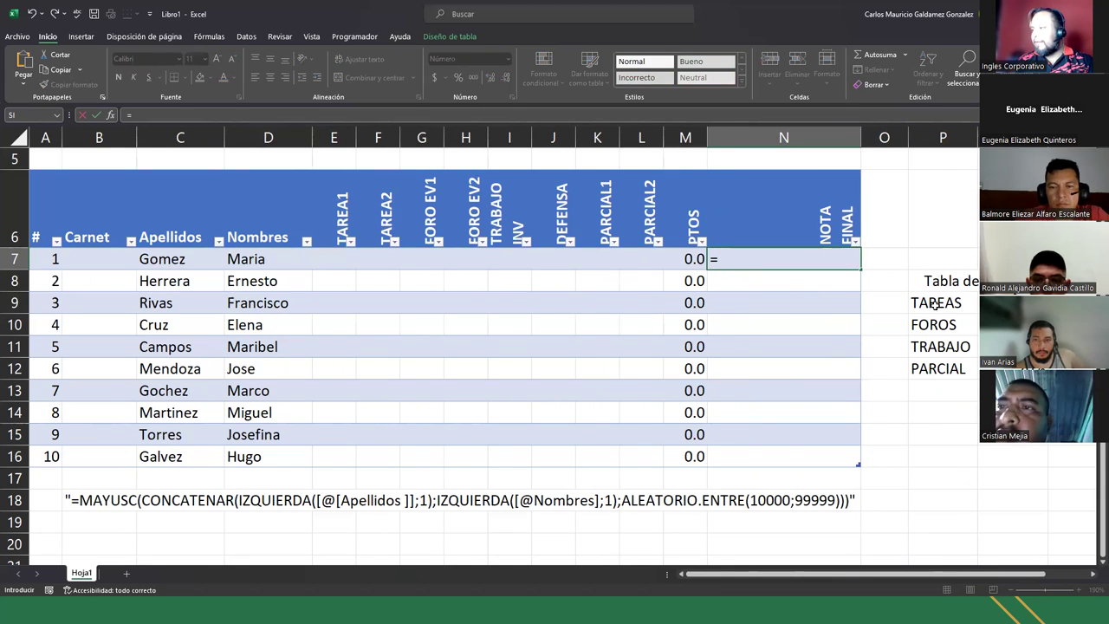
left_click(339, 262)
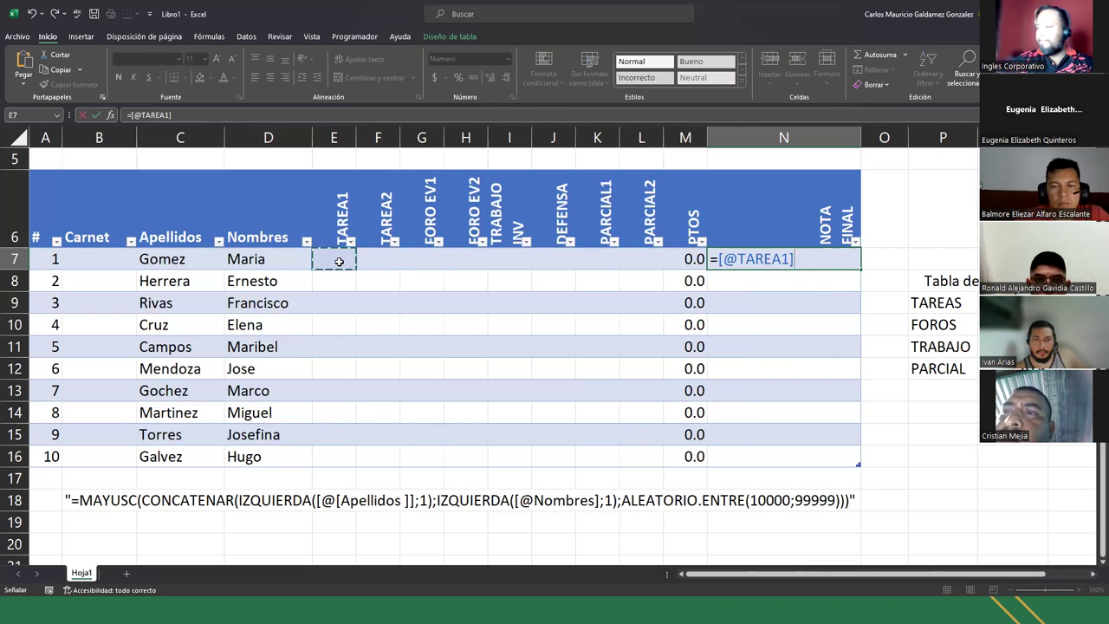
key("Up")
left_click(335, 262)
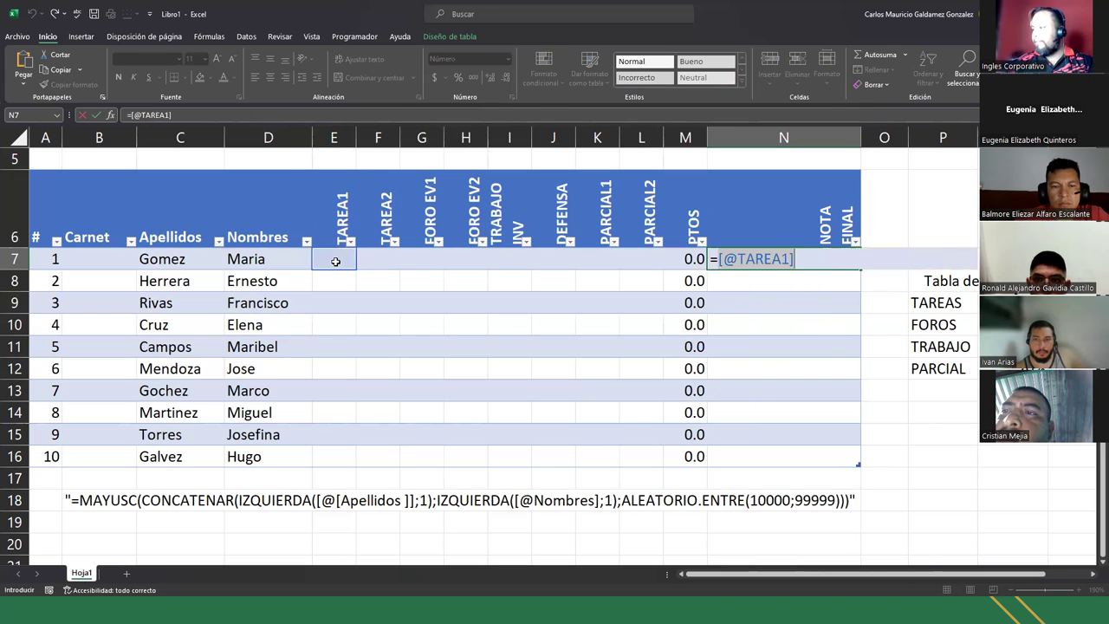
key("BackSpace")
key("BackSpace")
key("BackSpace")
key("BackSpace")
key("BackSpace")
key("BackSpace")
key("BackSpace")
key("BackSpace")
key("BackSpace")
key("BackSpace")
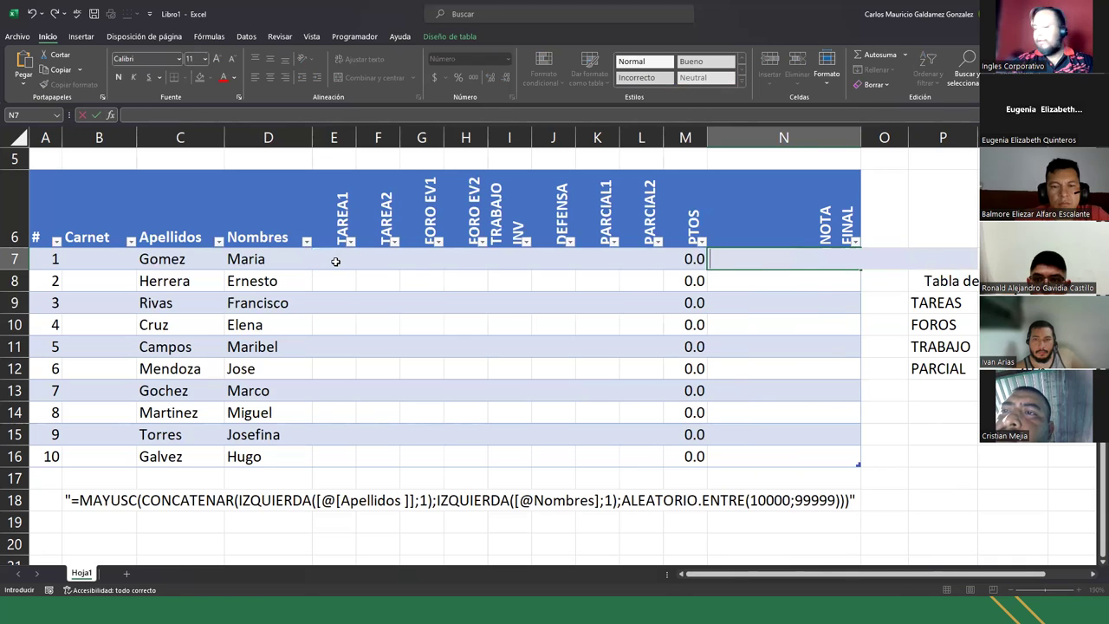
Start the NOTA FINAL formula in N7 with =E7*$Q$9, weighting TAREA1 by the absolute TAREAS percentage.
type("=")
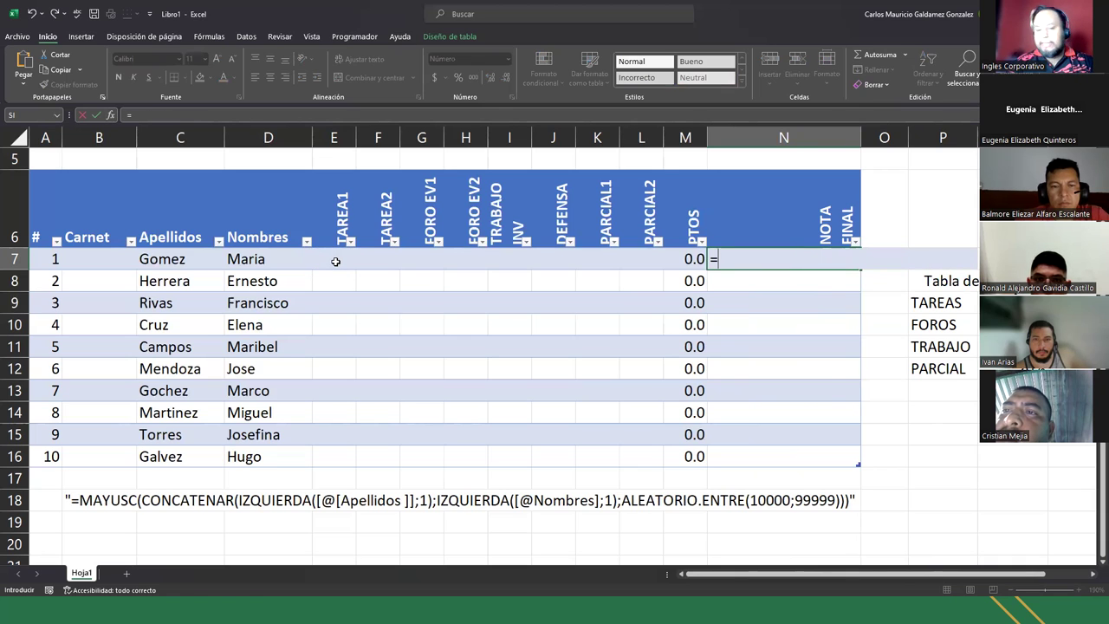
type("E7*")
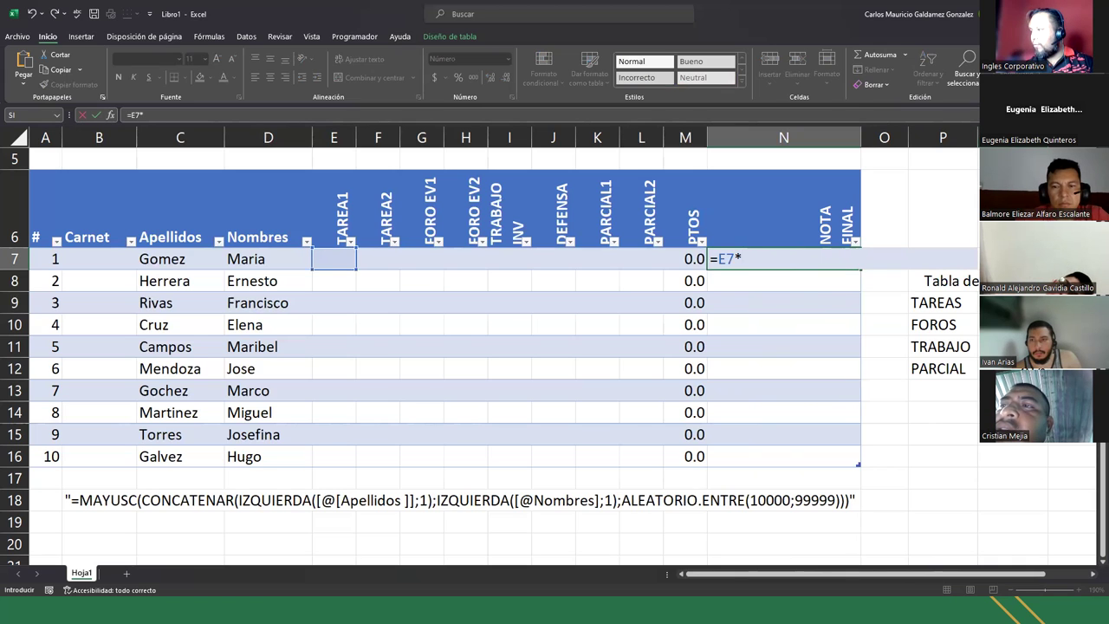
left_click(1012, 302)
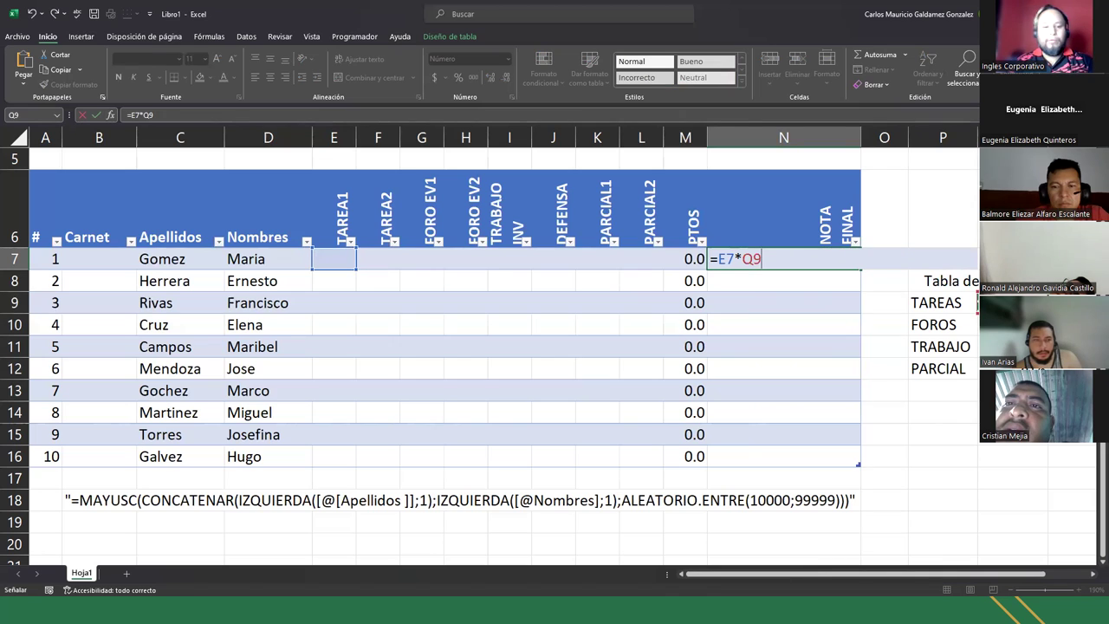
key("F4")
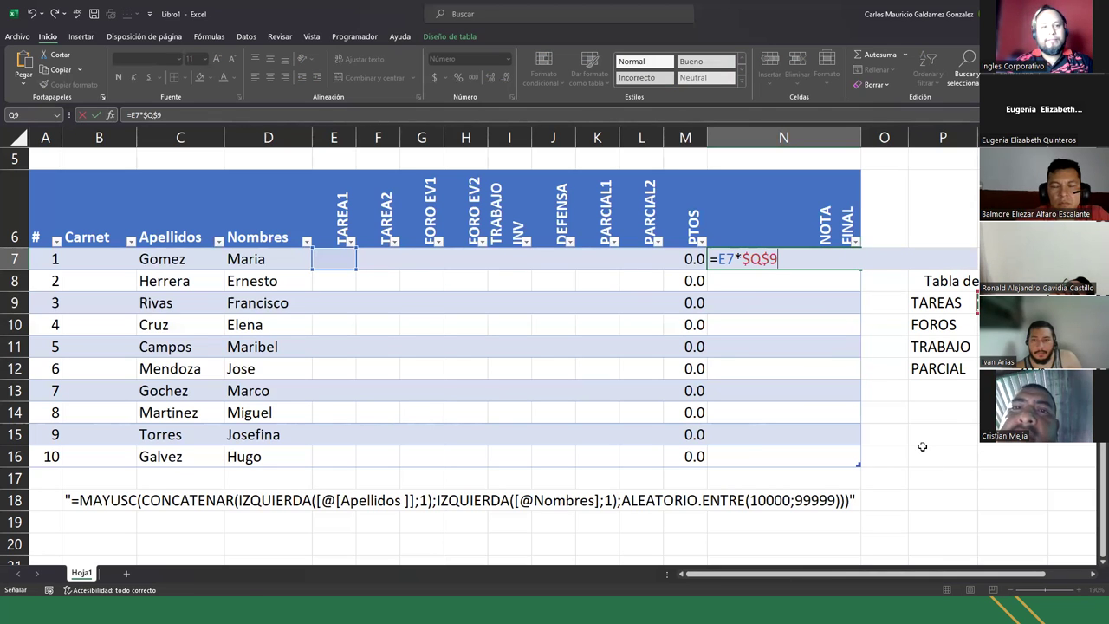
Append +F7*$Q$9 to the N7 formula for TAREA2, using the plain cell reference F7 instead of the table reference.
type("+")
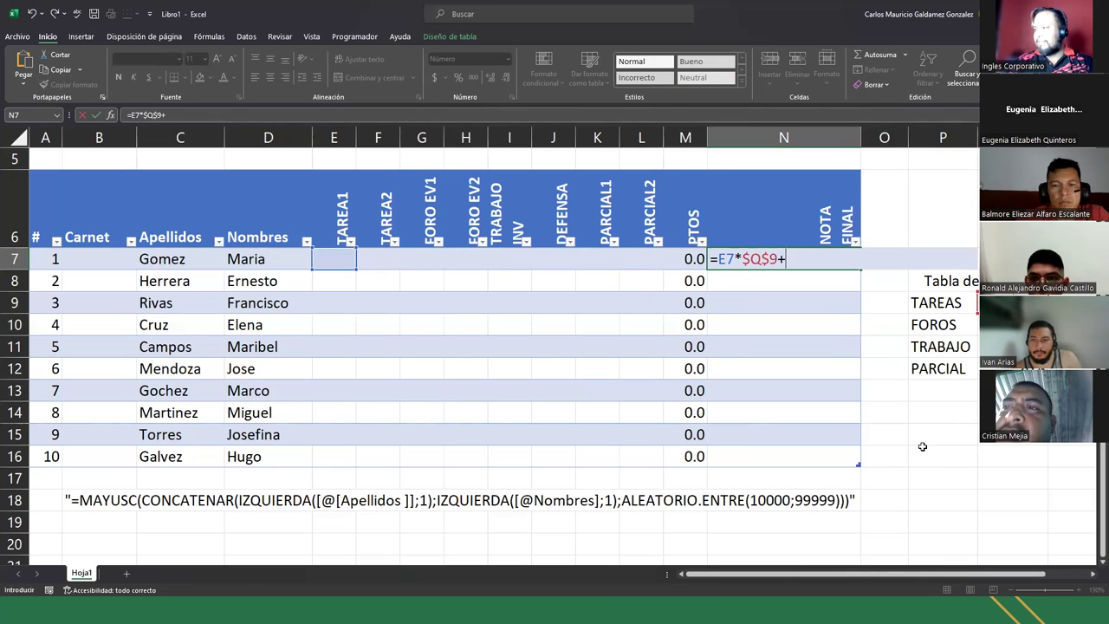
left_click(373, 259)
type("*")
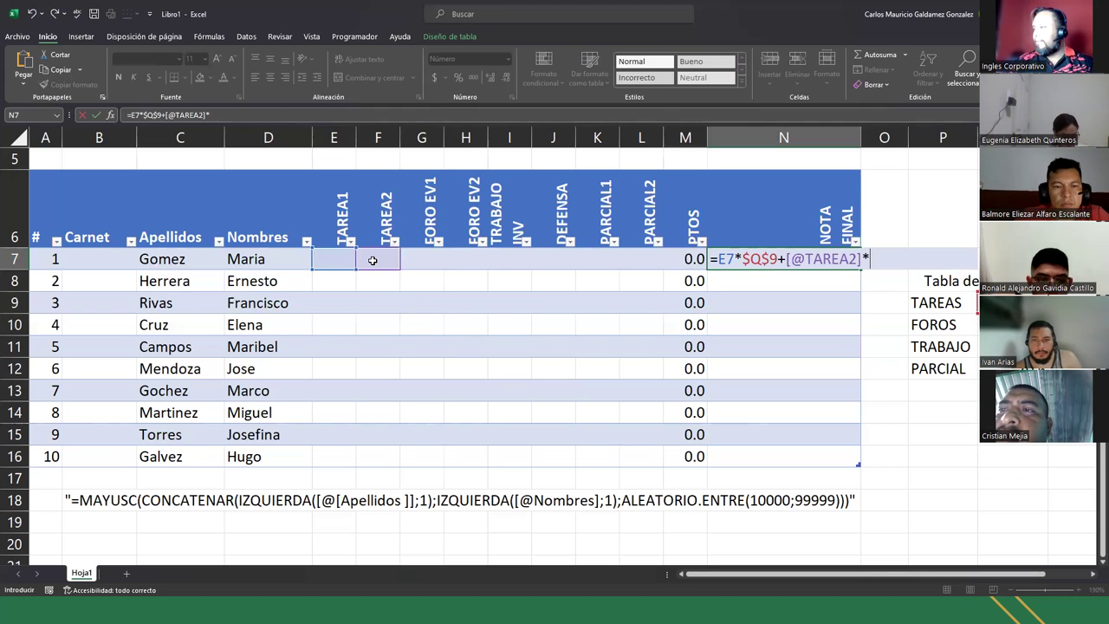
left_click(1000, 302)
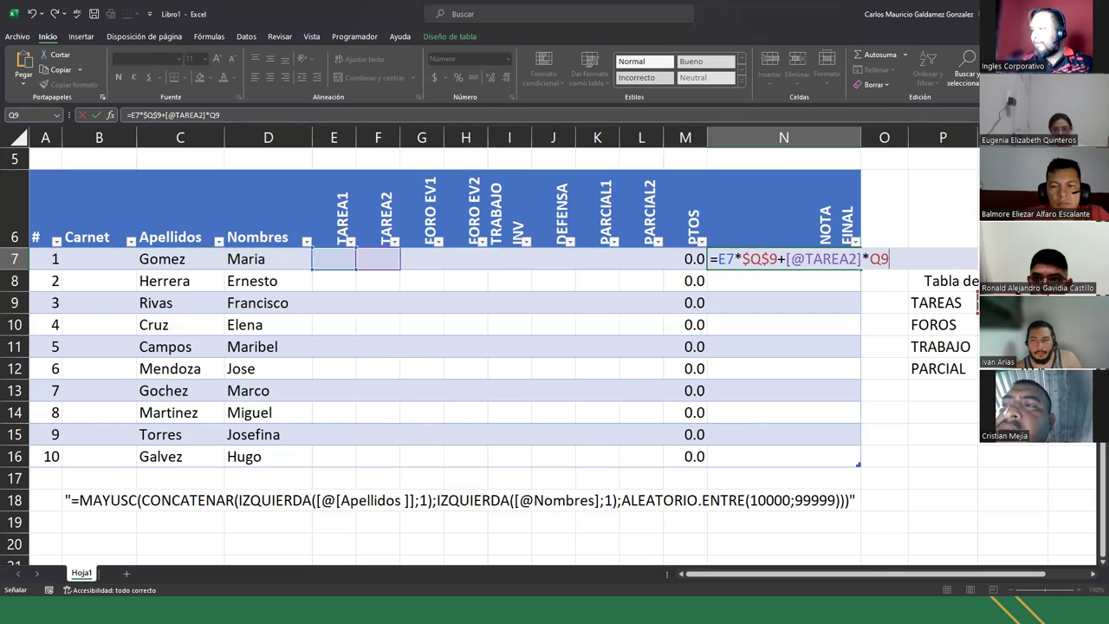
key("F4")
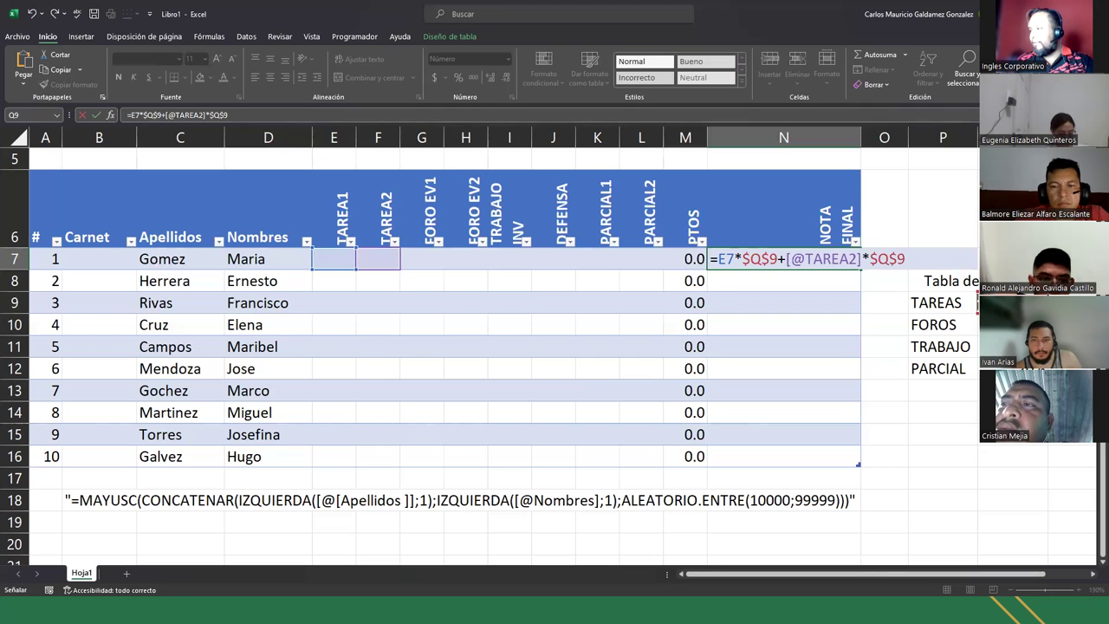
left_click_drag(786, 258, 864, 257)
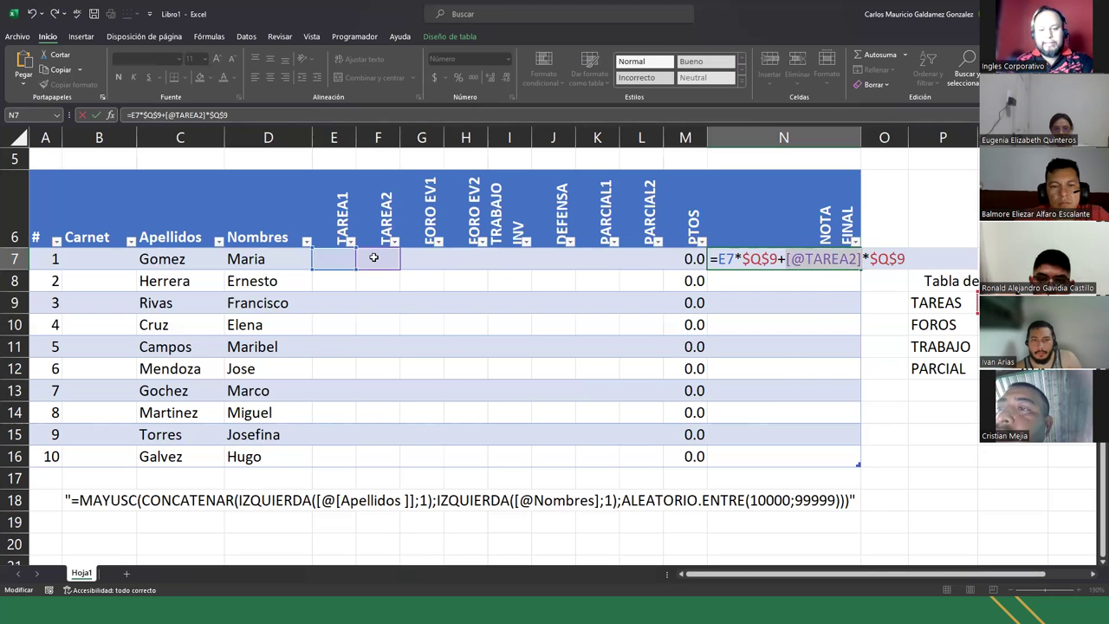
left_click(375, 259)
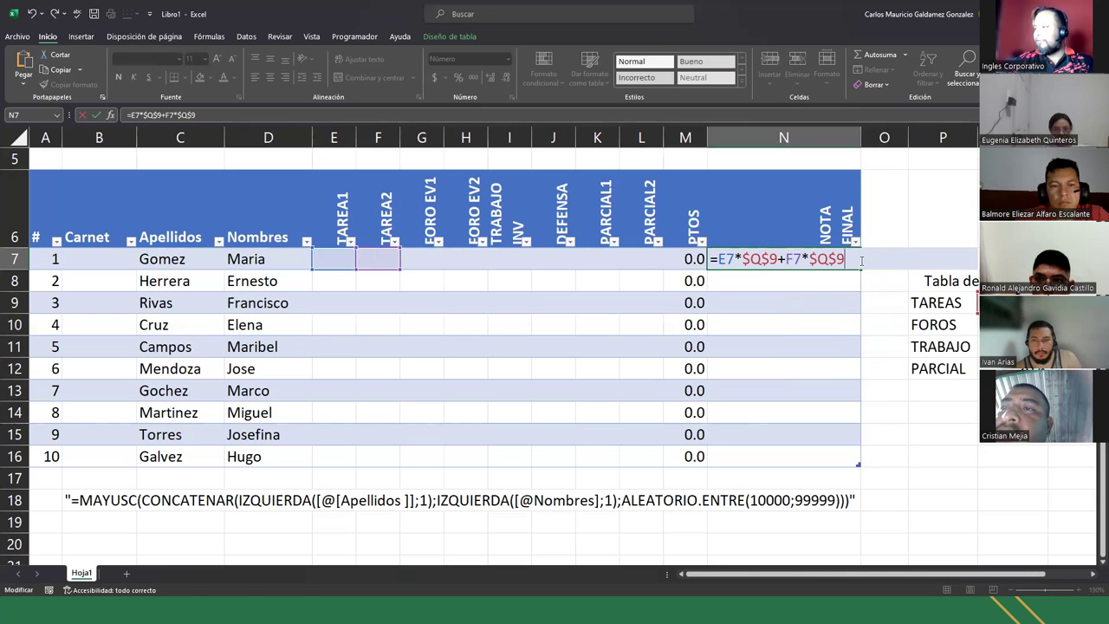
Append +G7*$Q$10+ to the N7 formula, weighting FORO EV1 by the absolute FOROS percentage.
type("G7")
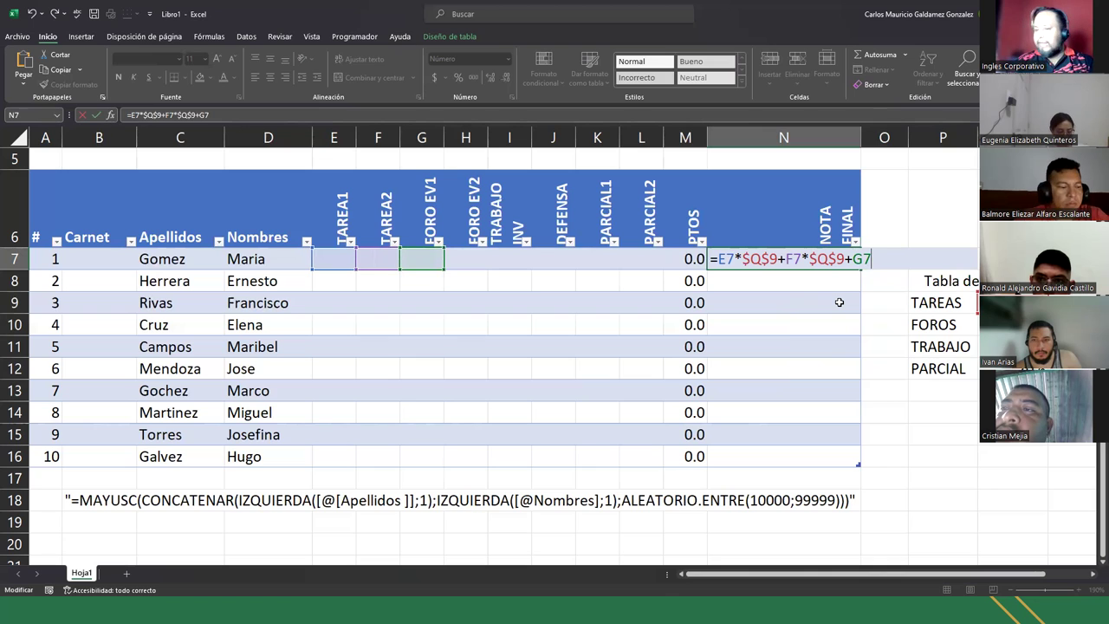
type("*")
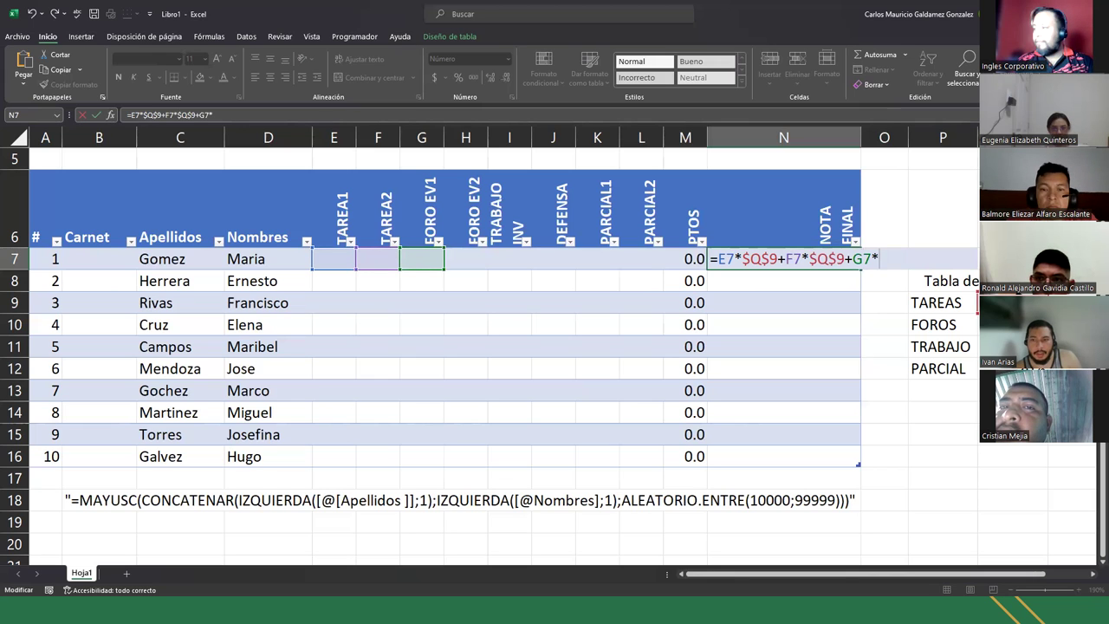
left_click(1009, 325)
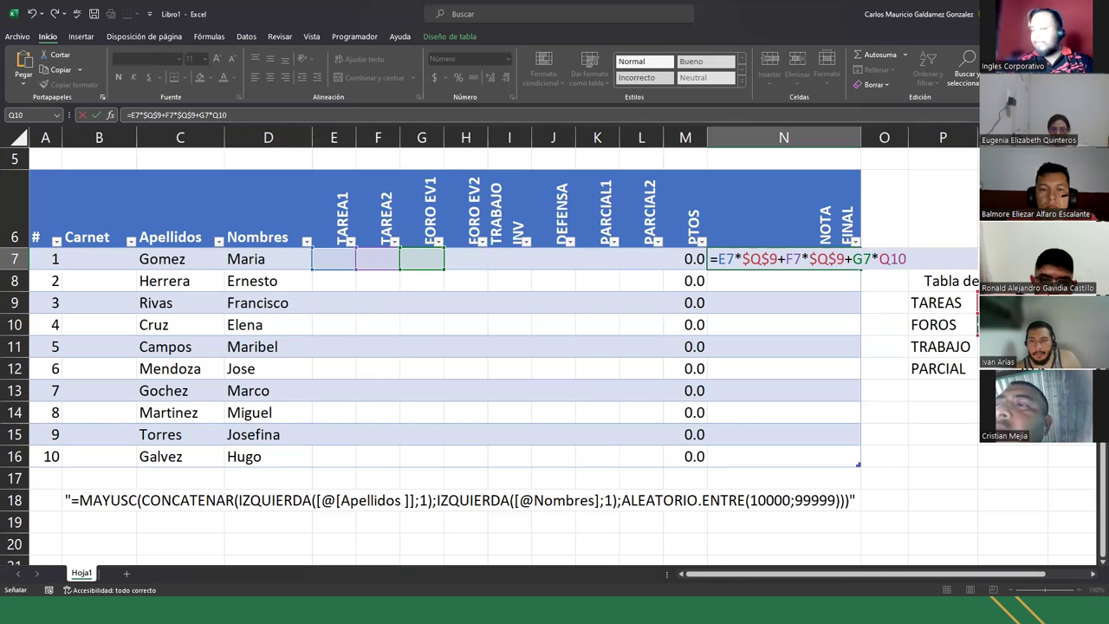
key("F4")
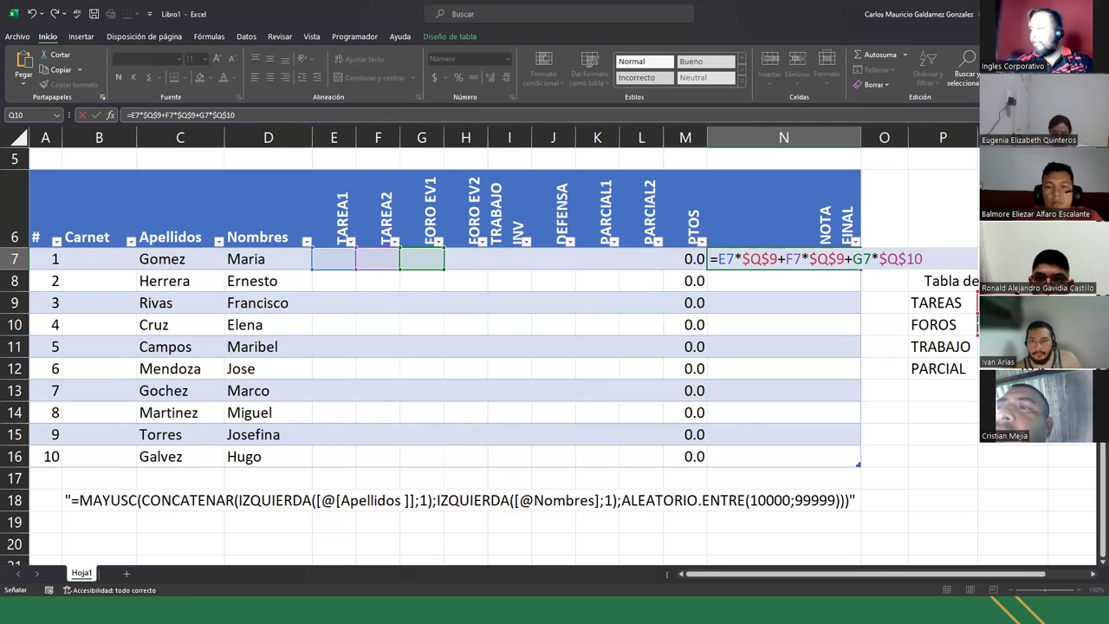
type("+")
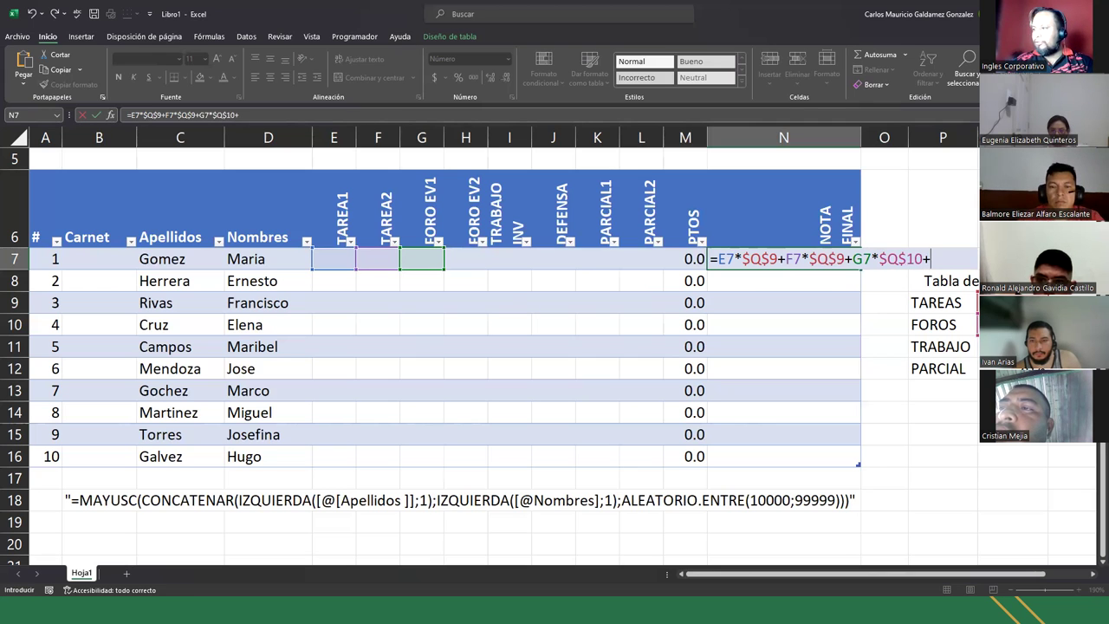
left_click(471, 263)
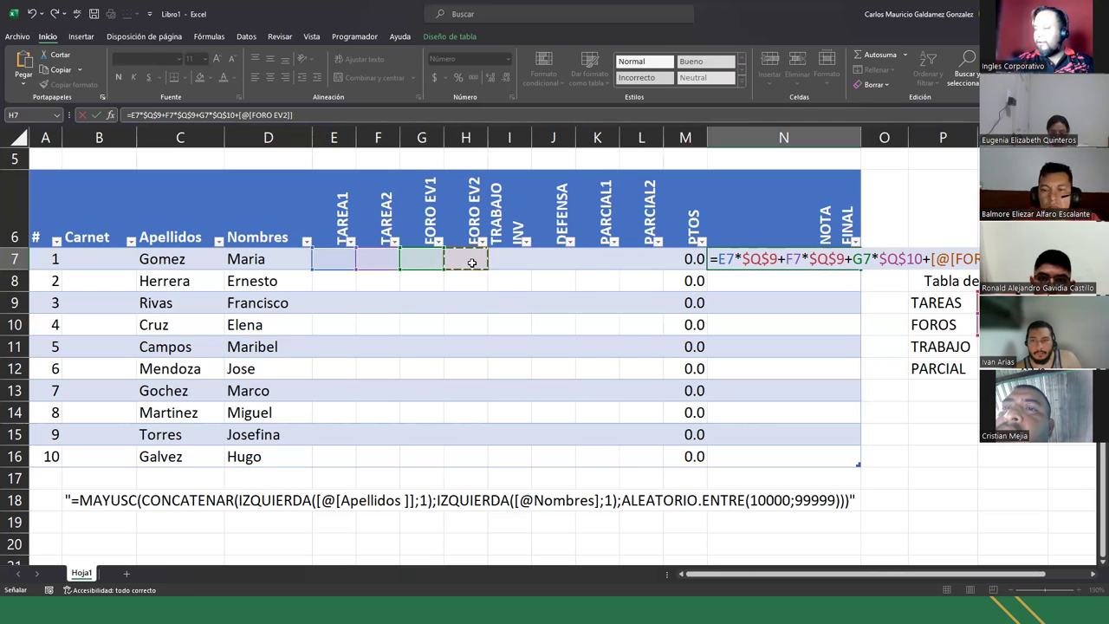
key("BackSpace")
key("BackSpace")
key("BackSpace")
key("BackSpace")
key("BackSpace")
key("BackSpace")
key("BackSpace")
key("BackSpace")
key("BackSpace")
key("BackSpace")
key("BackSpace")
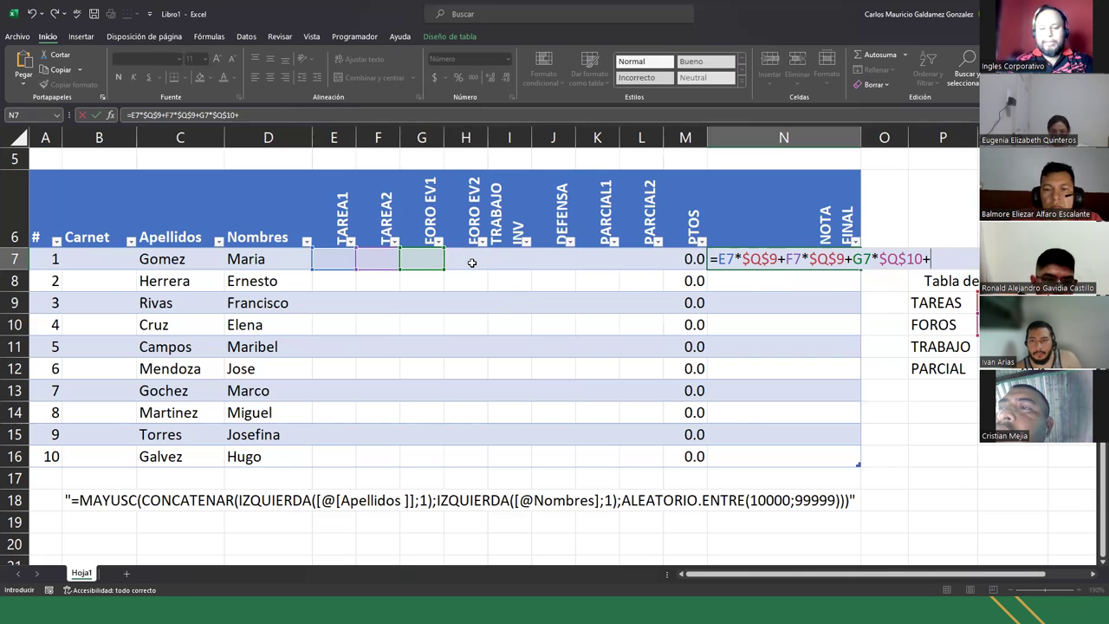
Append H7*$Q$10+ to the N7 formula, weighting FORO EV2 by the absolute FOROS percentage.
type("H7")
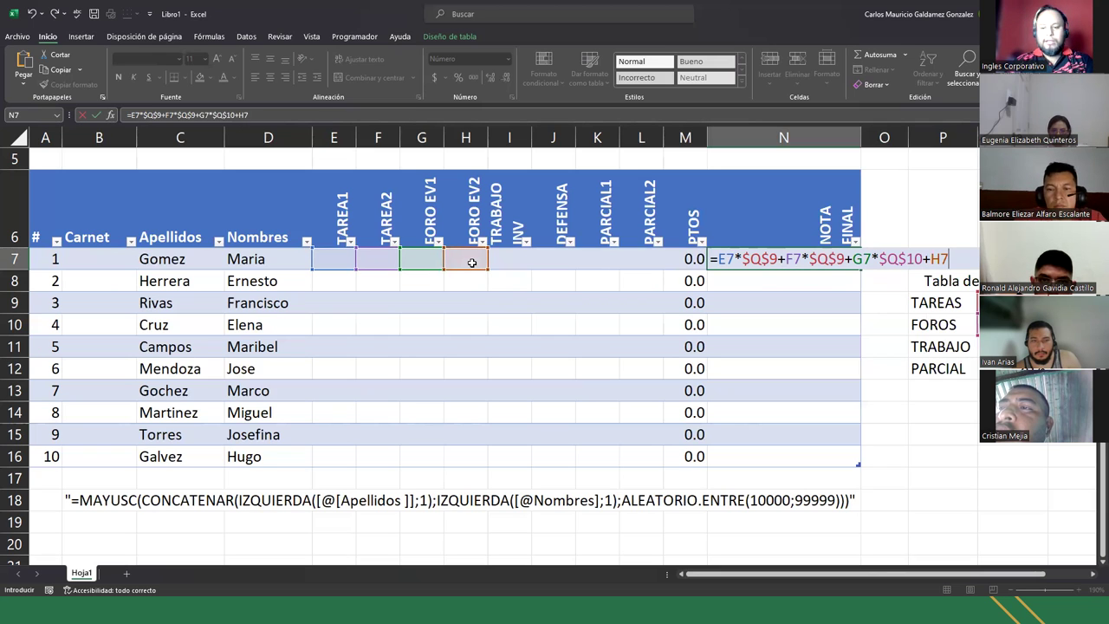
type("*")
key("Right")
key("Right")
key("Right")
key("Down")
key("Down")
key("Down")
key("F4")
type("+")
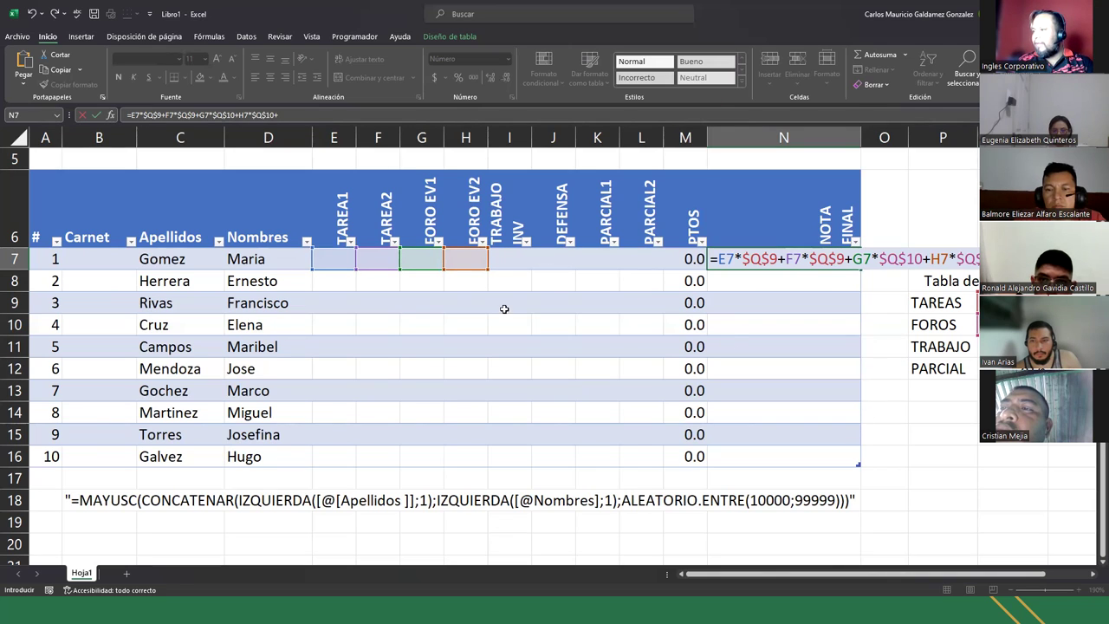
Append I7*$Q$11+J7*$Q$11 to the N7 formula, weighting TRABAJO INV and DEFENSA by the absolute TRABAJO percentage.
left_click(516, 260)
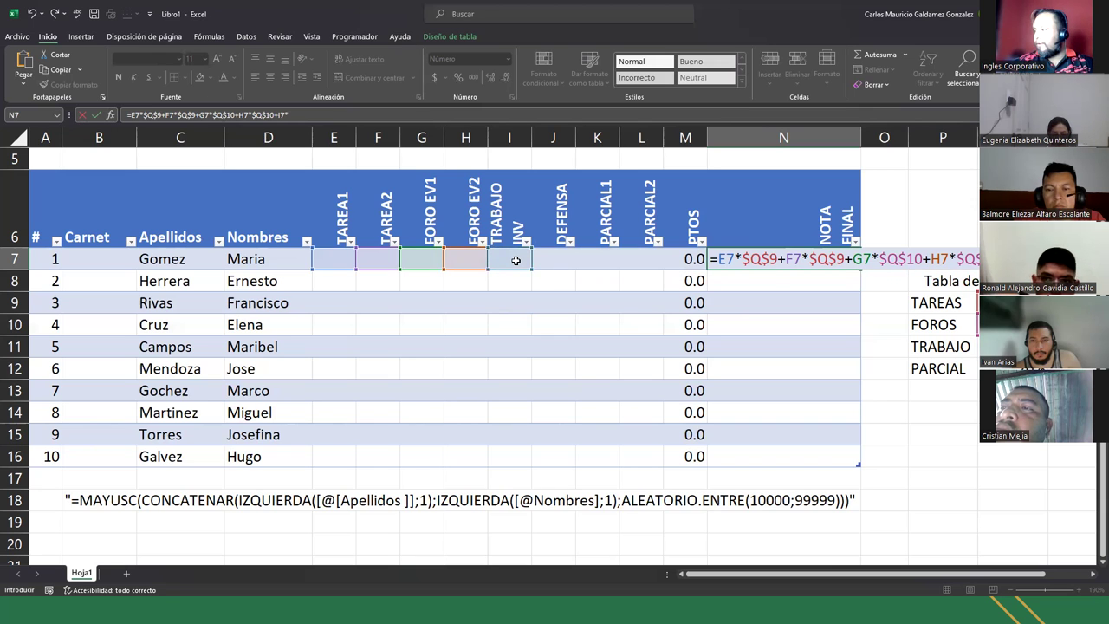
left_click(1009, 346)
key("F4")
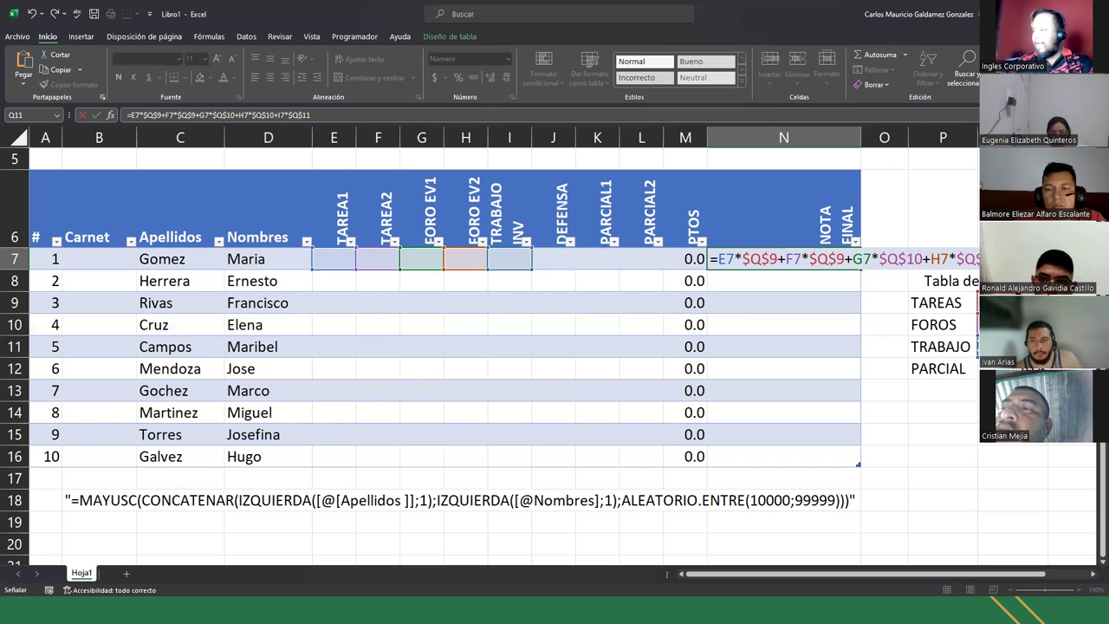
type("+J")
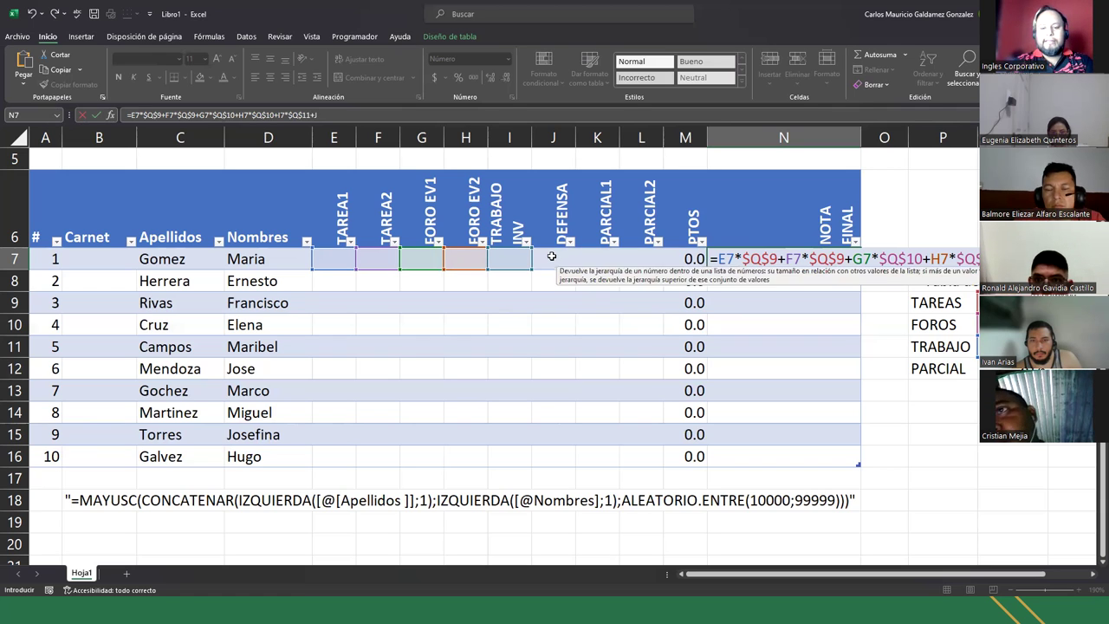
left_click(551, 256)
type("*")
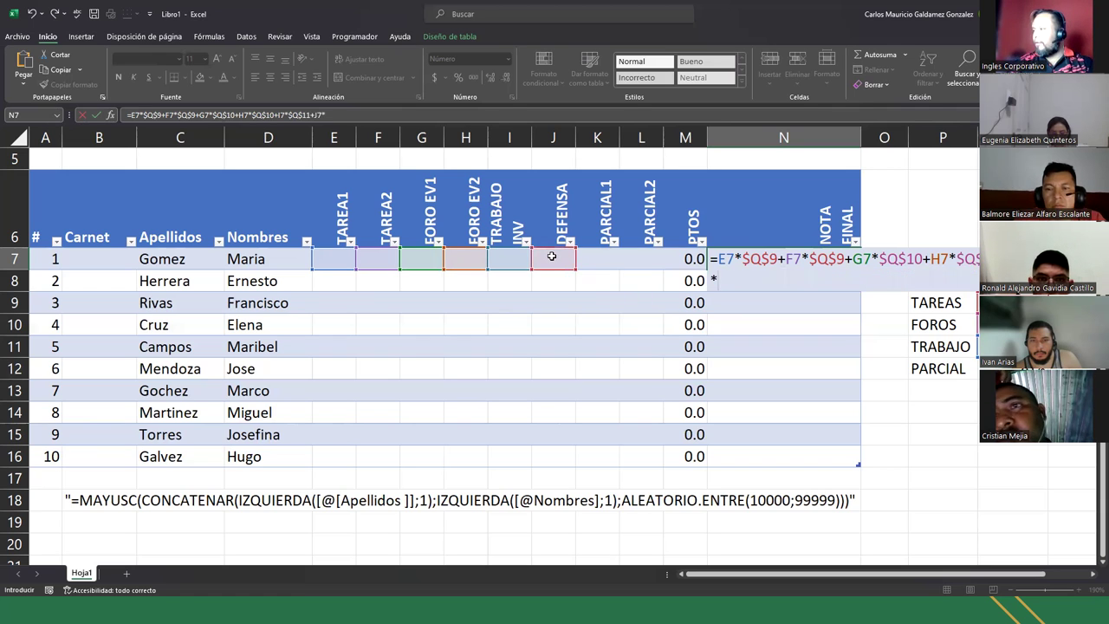
left_click(1011, 346)
key("F4")
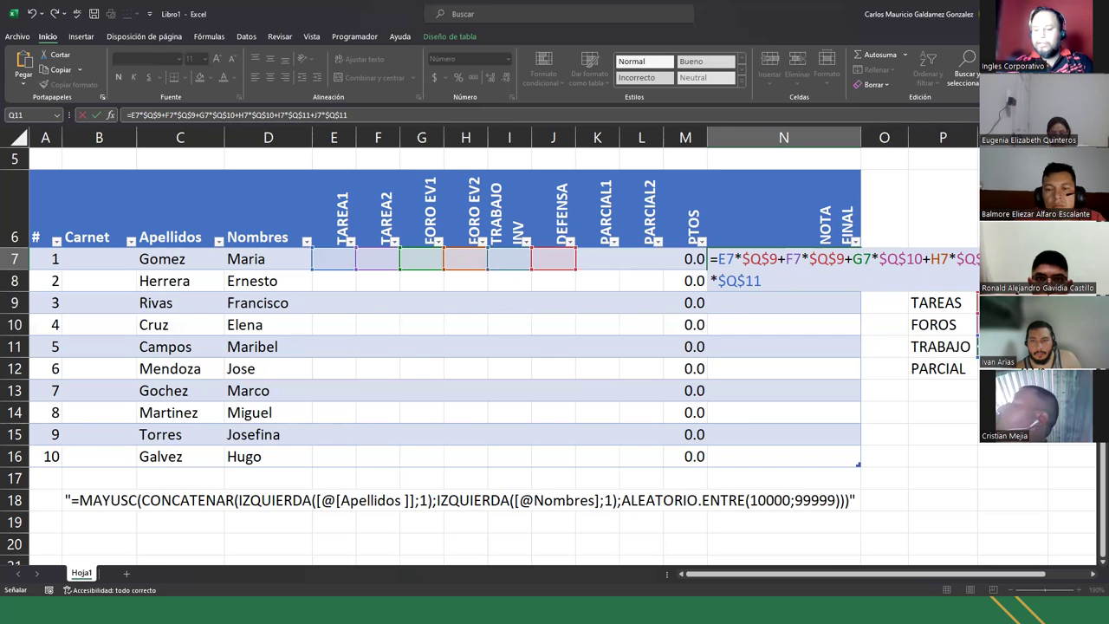
Append +K7*$Q$12 to the N7 formula, weighting PARCIAL1 by the absolute PARCIAL percentage.
type("+")
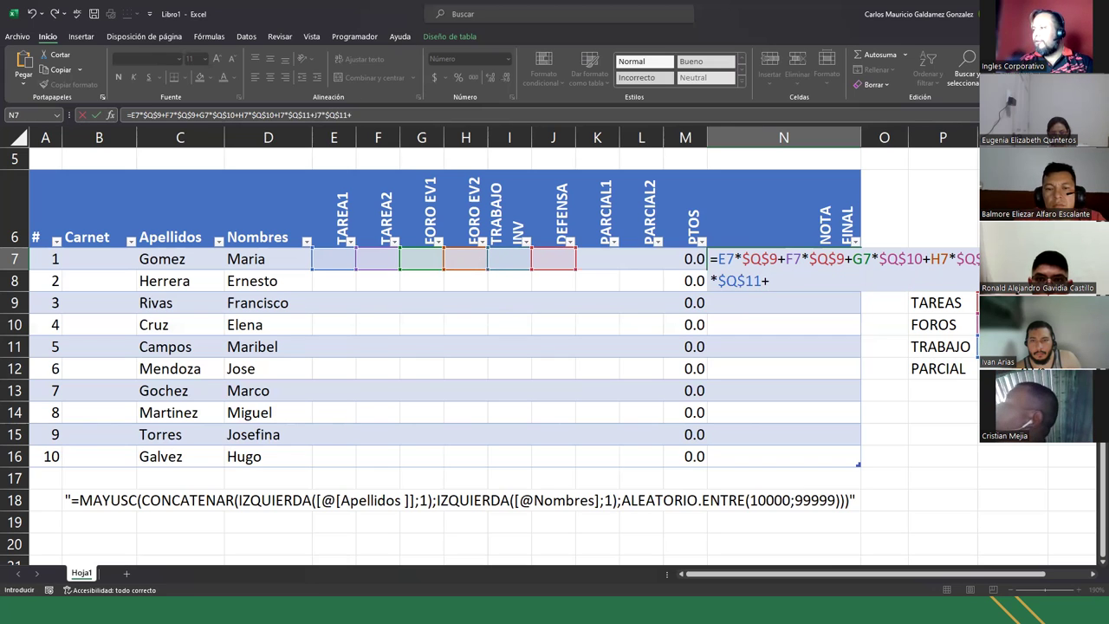
left_click(600, 262)
type("*")
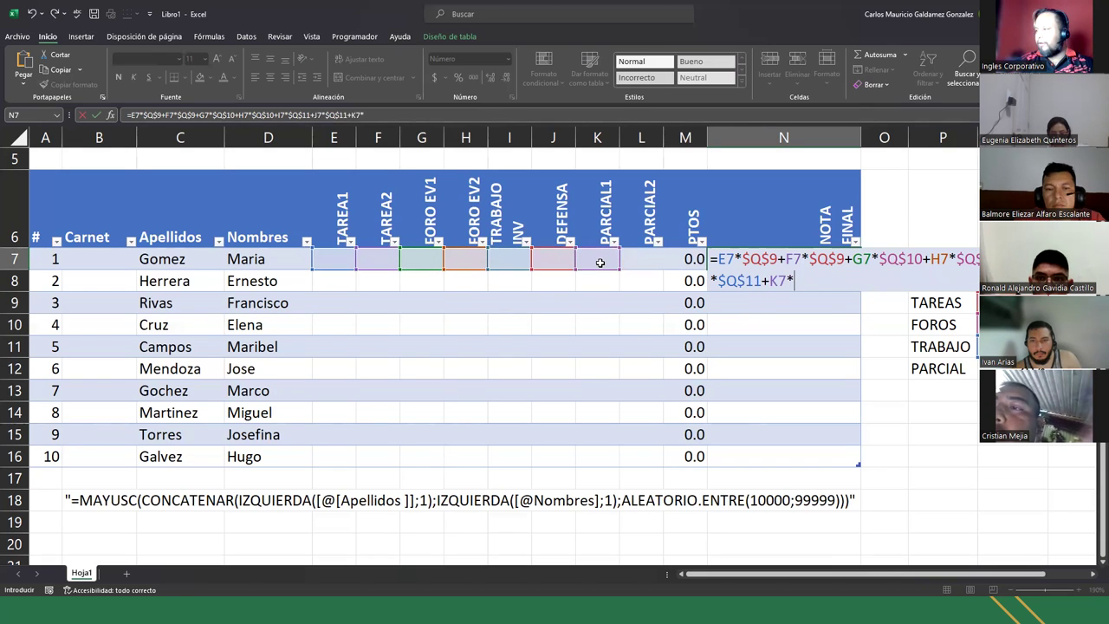
left_click(996, 368)
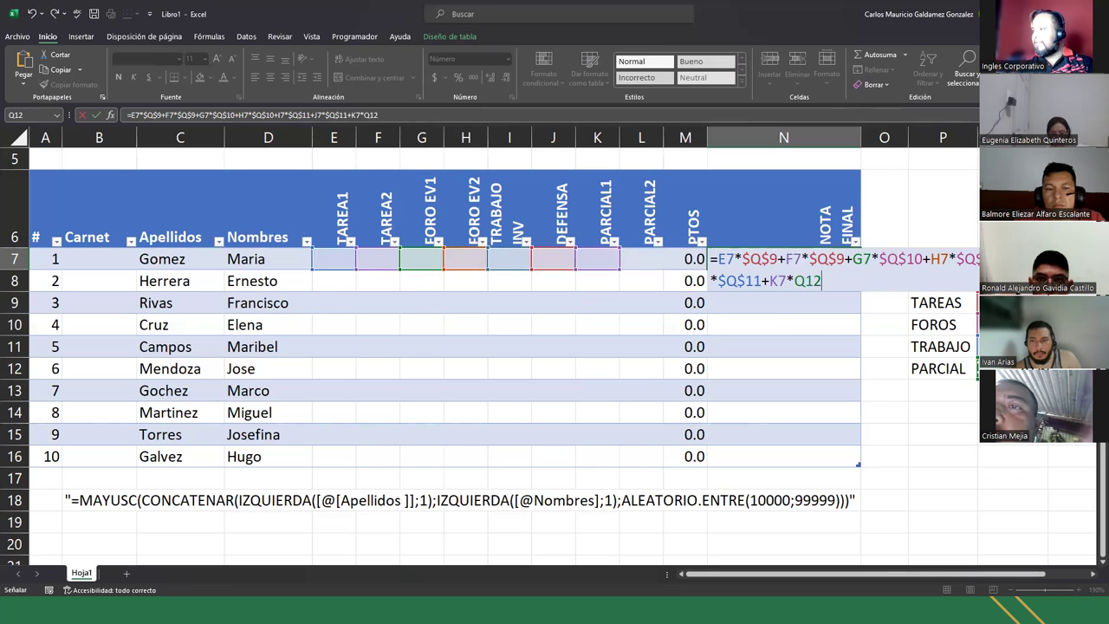
key("F4")
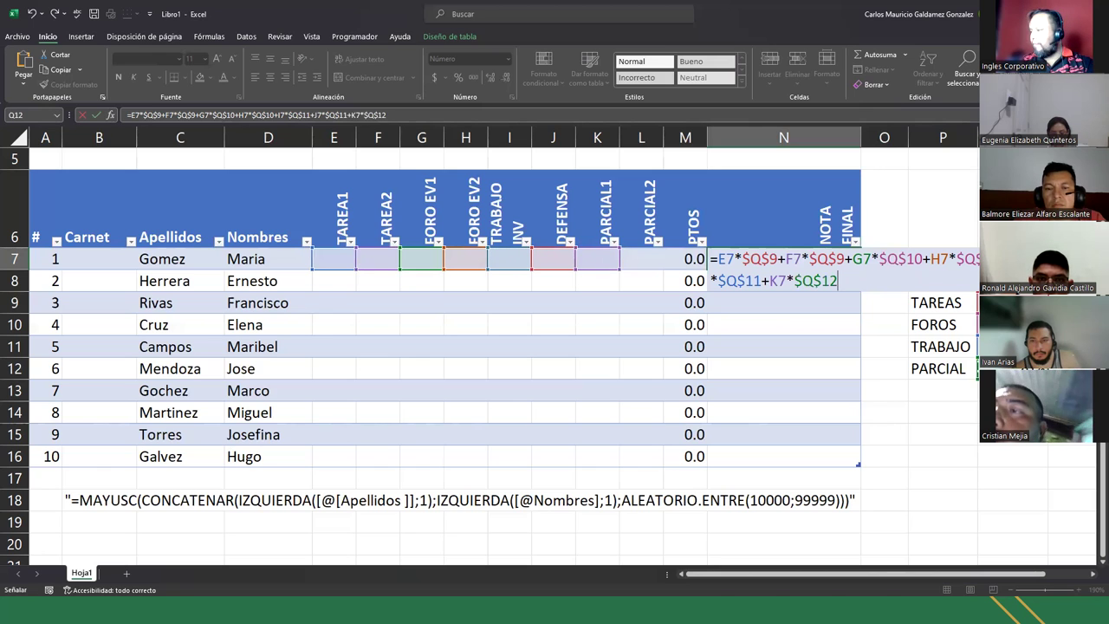
Append +L7*$Q$12 to the N7 formula, weighting PARCIAL2 by the absolute PARCIAL percentage.
type("+")
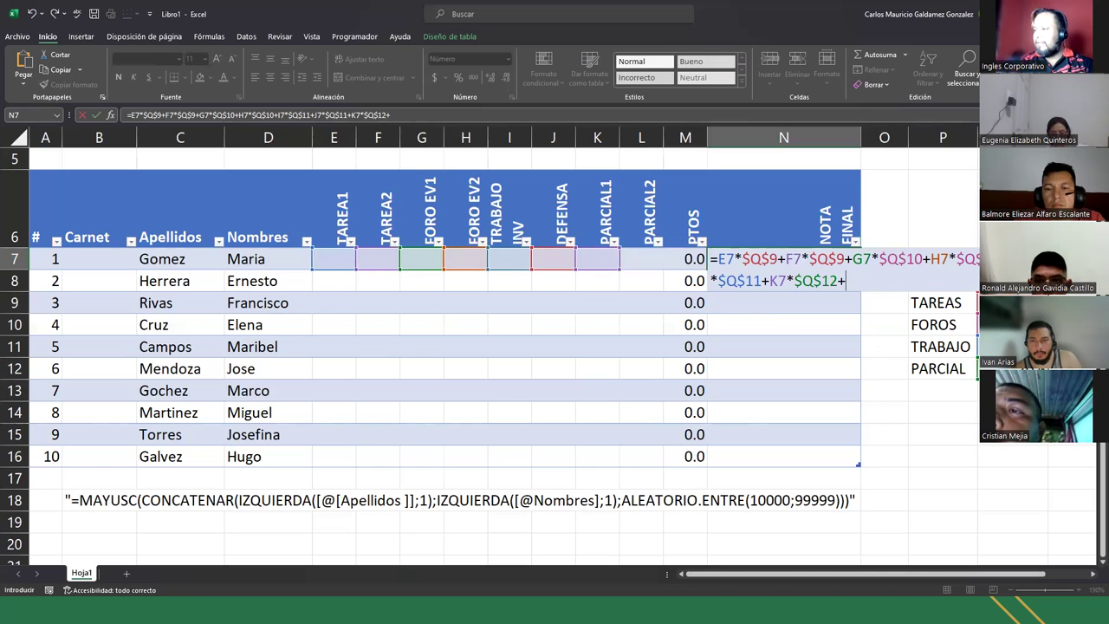
type("L7*")
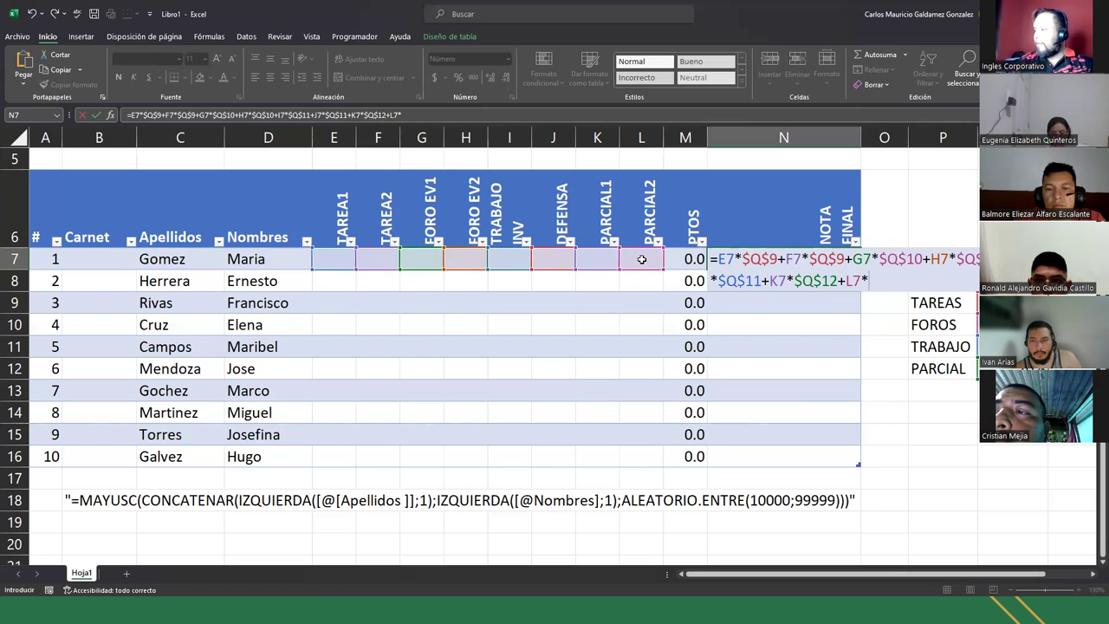
left_click(996, 368)
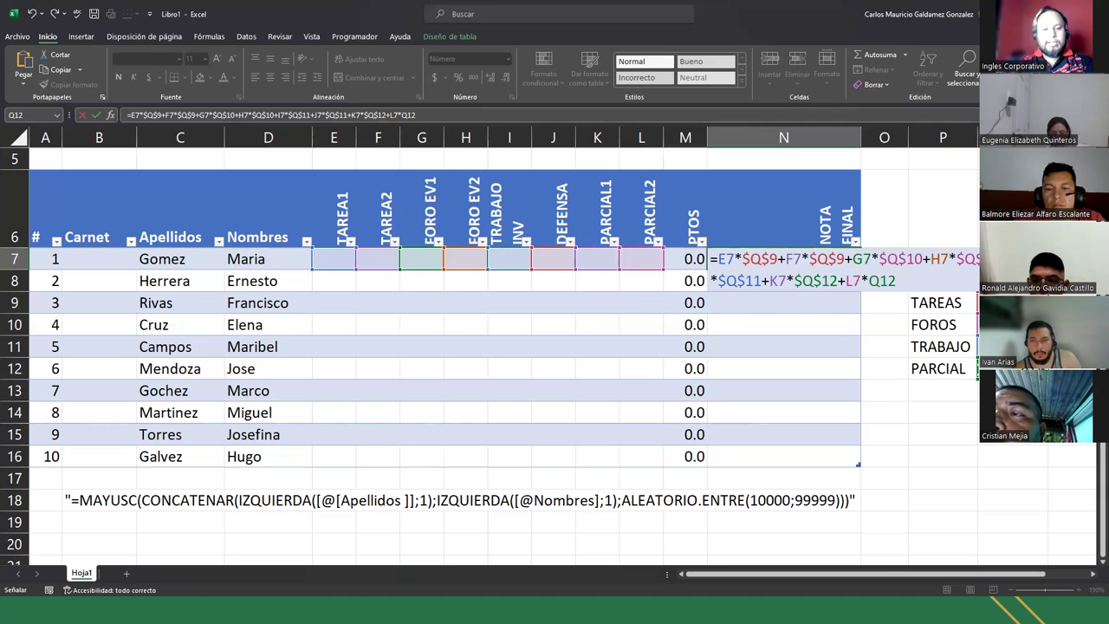
key("F4")
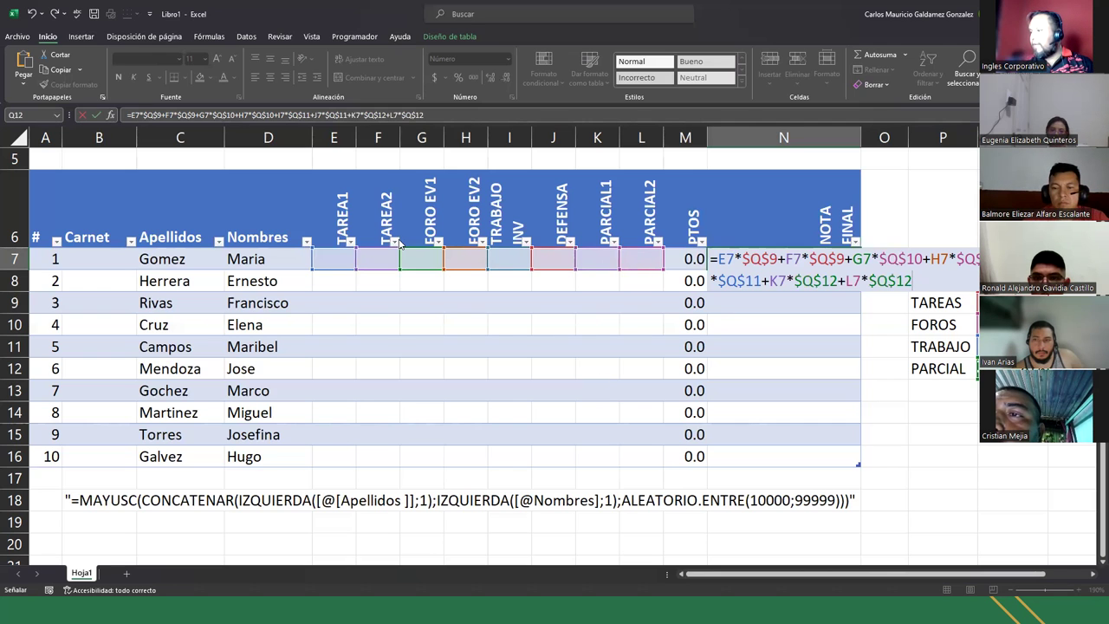
Capture a screen snip of the grade columns from TAREA1 to NOTA FINAL, and commit the formula in N7.
key("super+shift+s")
left_click_drag(305, 161, 860, 465)
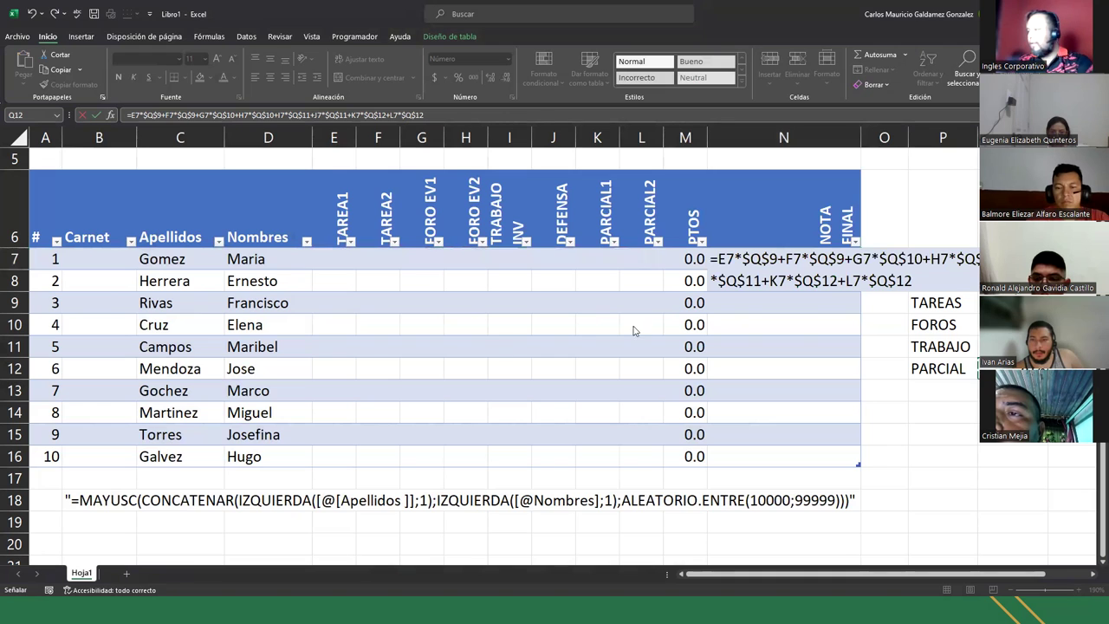
left_click(927, 273)
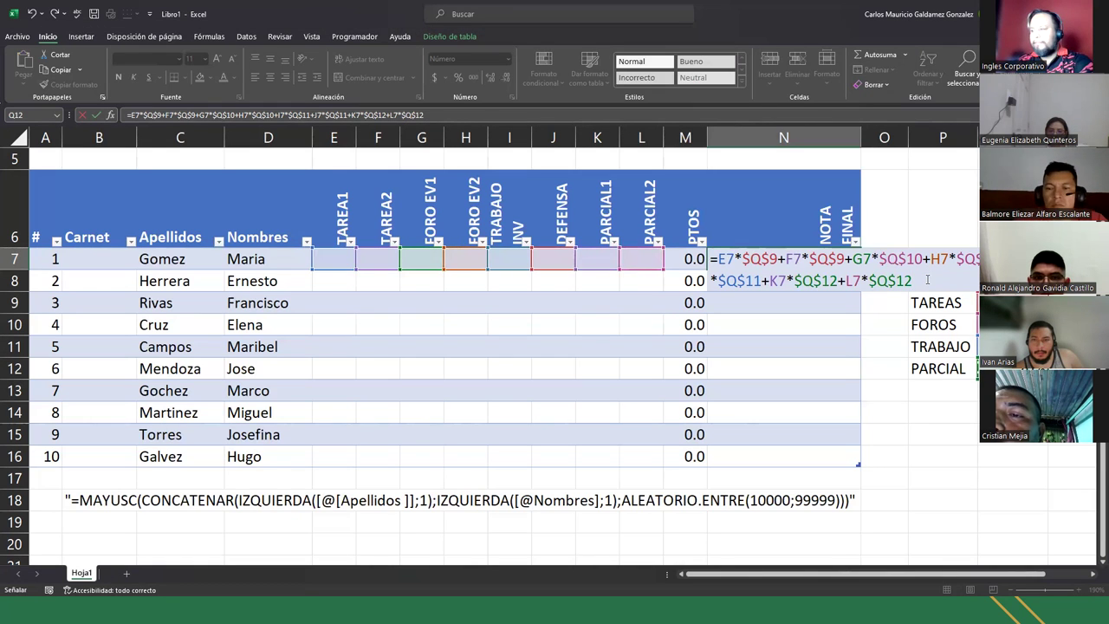
key("Return")
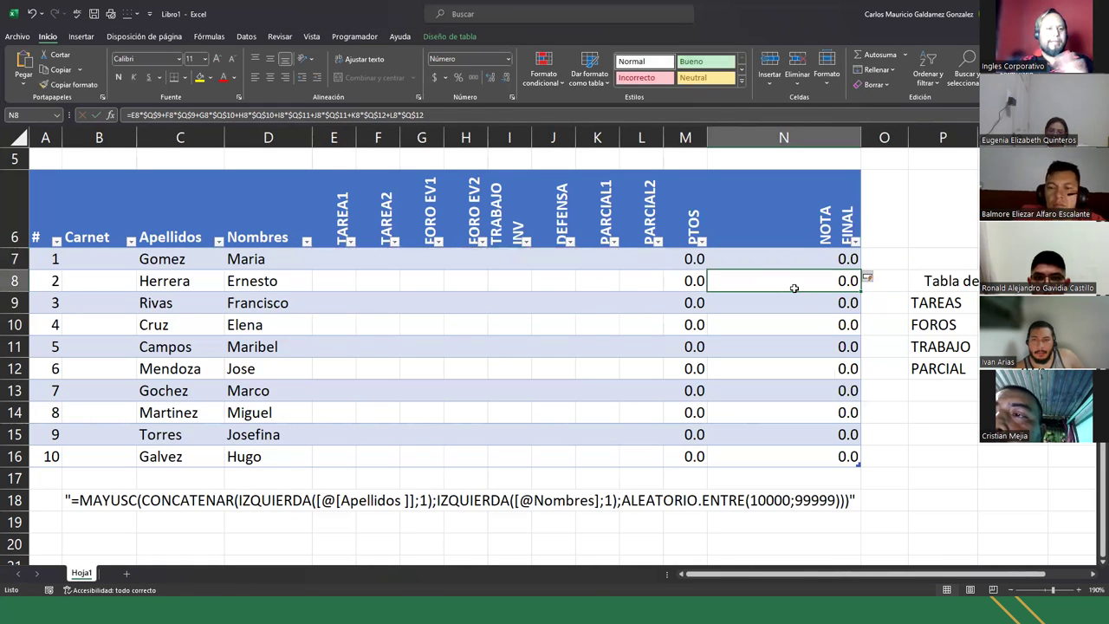
Narrow the NOTA FINAL column N and set its column width to 5.
left_click_drag(782, 256, 822, 459)
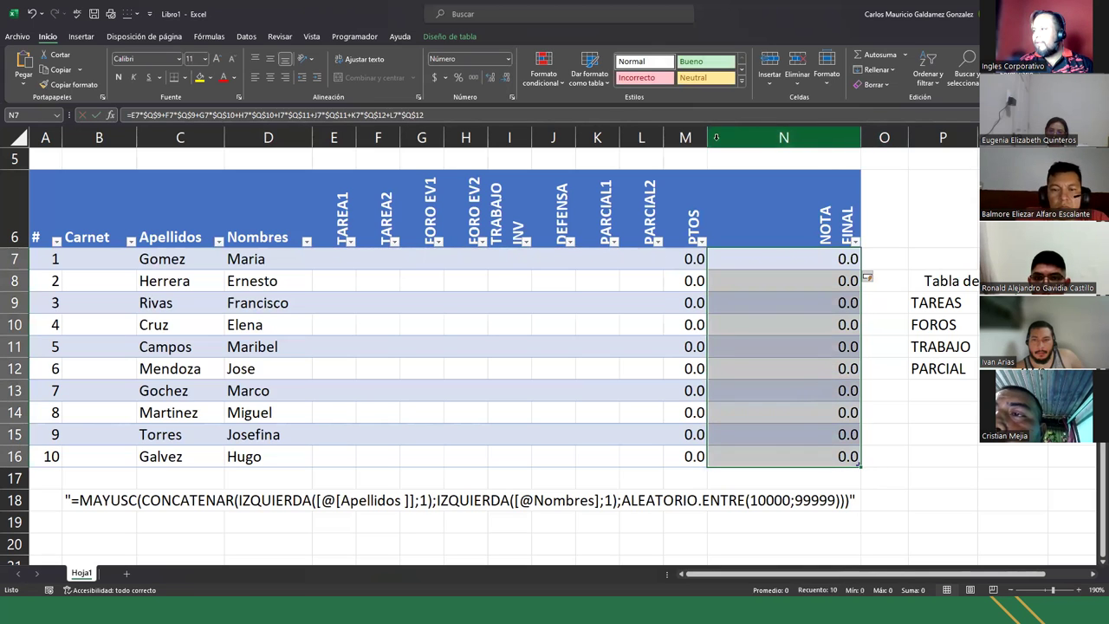
left_click_drag(709, 137, 712, 137)
left_click_drag(861, 139, 756, 137)
right_click(753, 137)
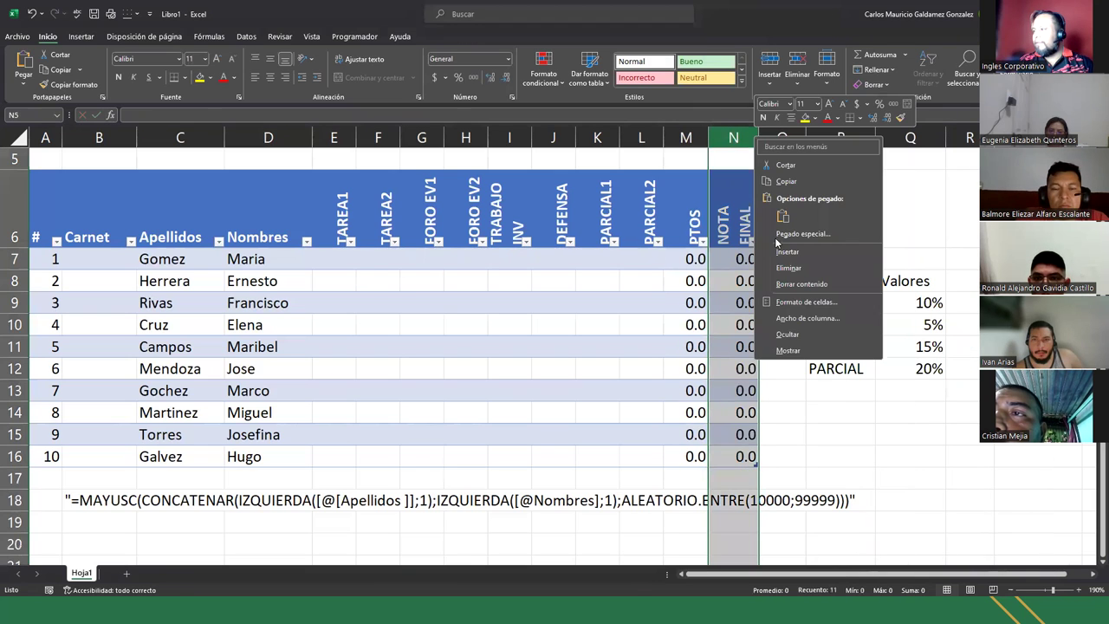
left_click(808, 319)
type("5")
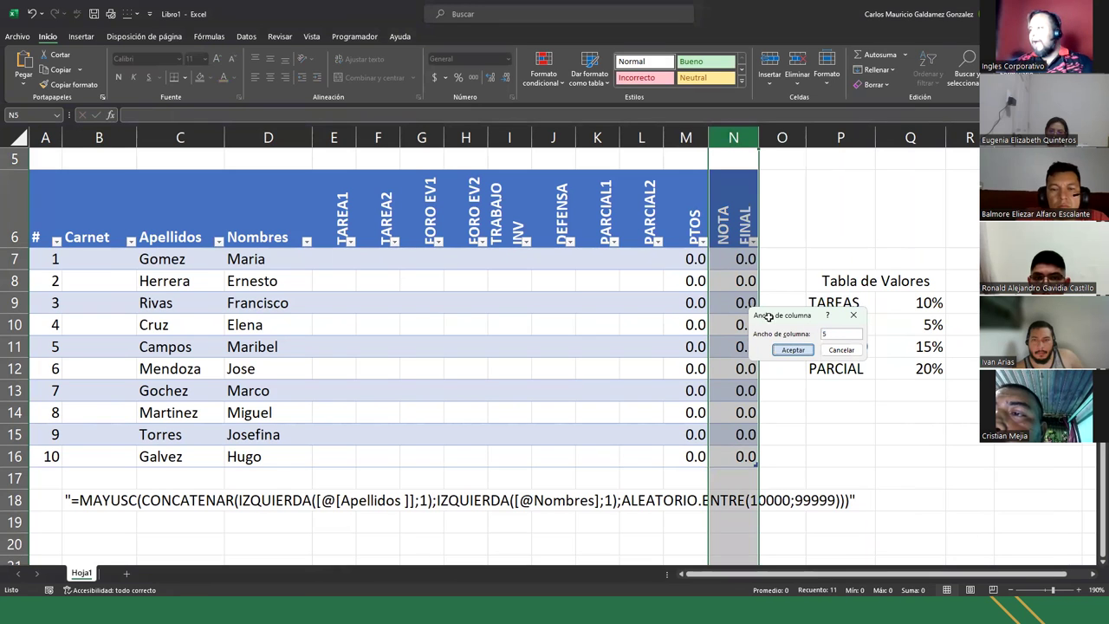
key("Return")
Review the formulas behind the PTOS and NOTA FINAL cells in row 7.
left_click(330, 262)
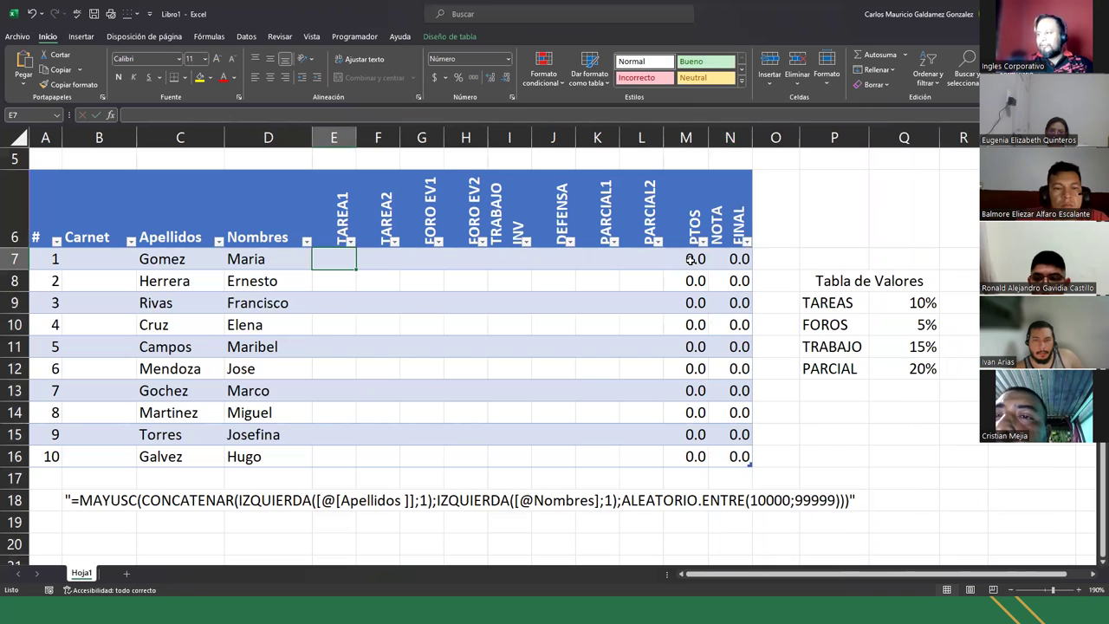
left_click(698, 258)
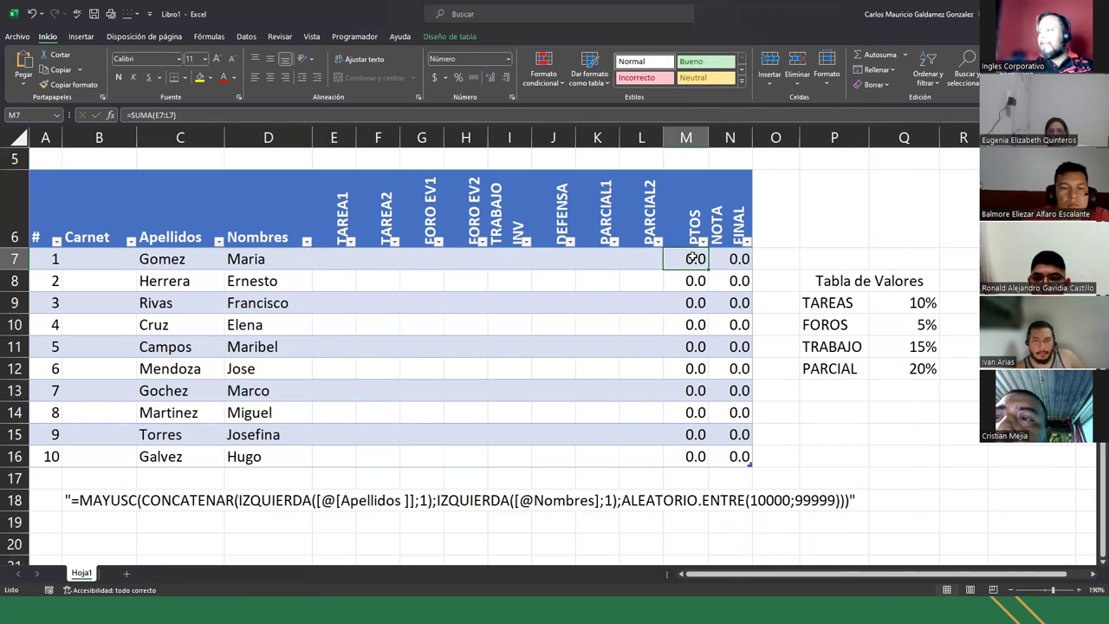
left_click_drag(349, 204, 651, 206)
left_click(685, 260)
left_click(728, 259)
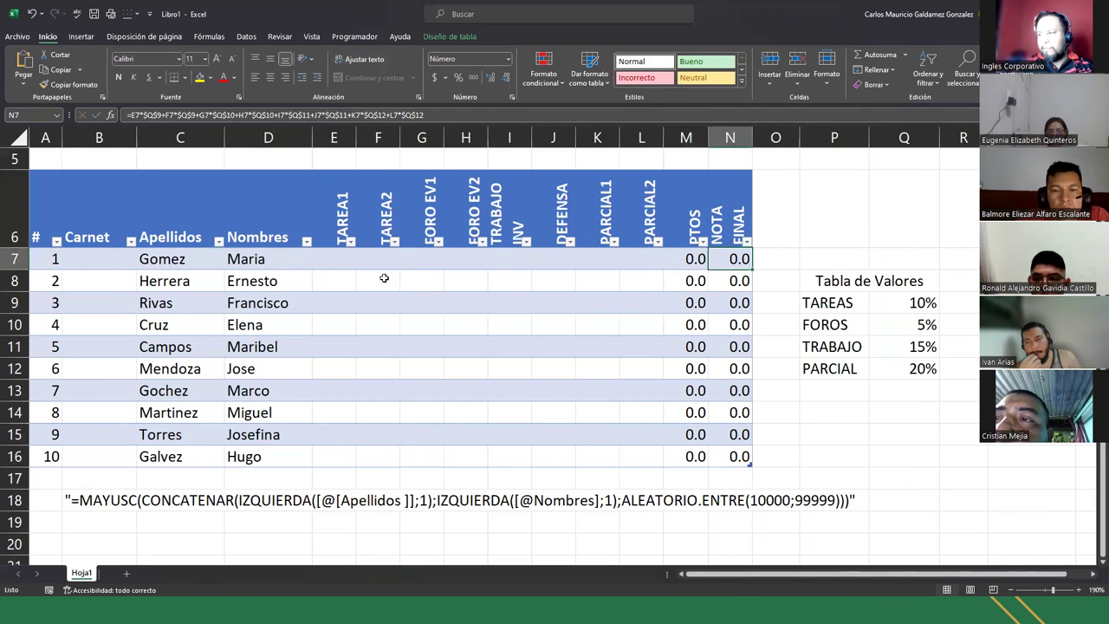
Enter a test grade of 10 for all eight activities in row 7, from TAREA1 to PARCIAL2.
left_click(327, 260)
type("10")
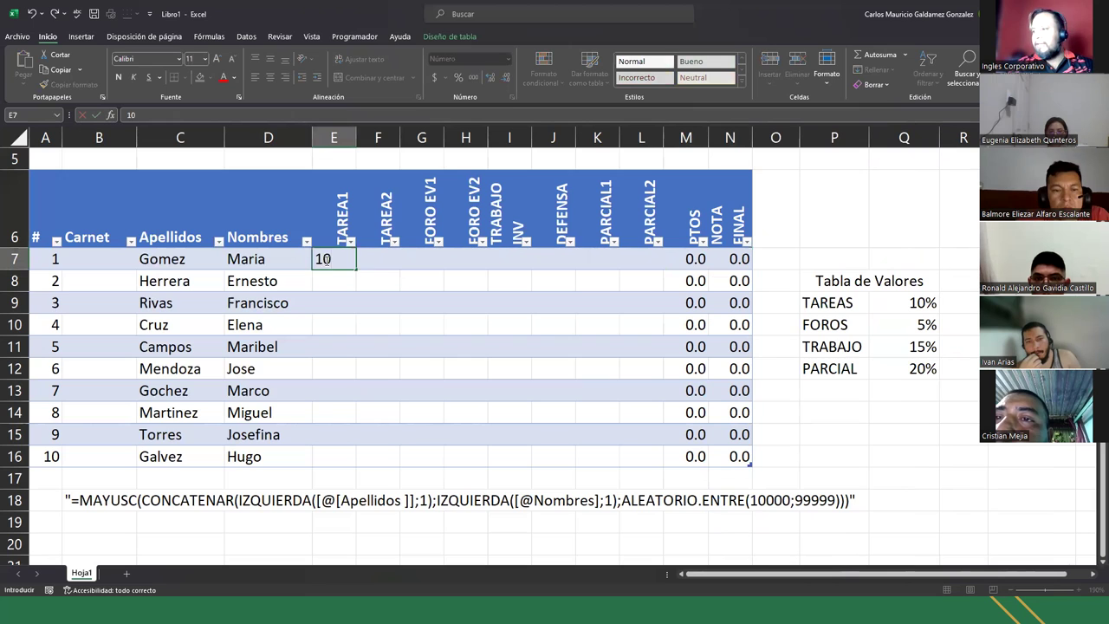
key("Tab")
type("10")
key("Tab")
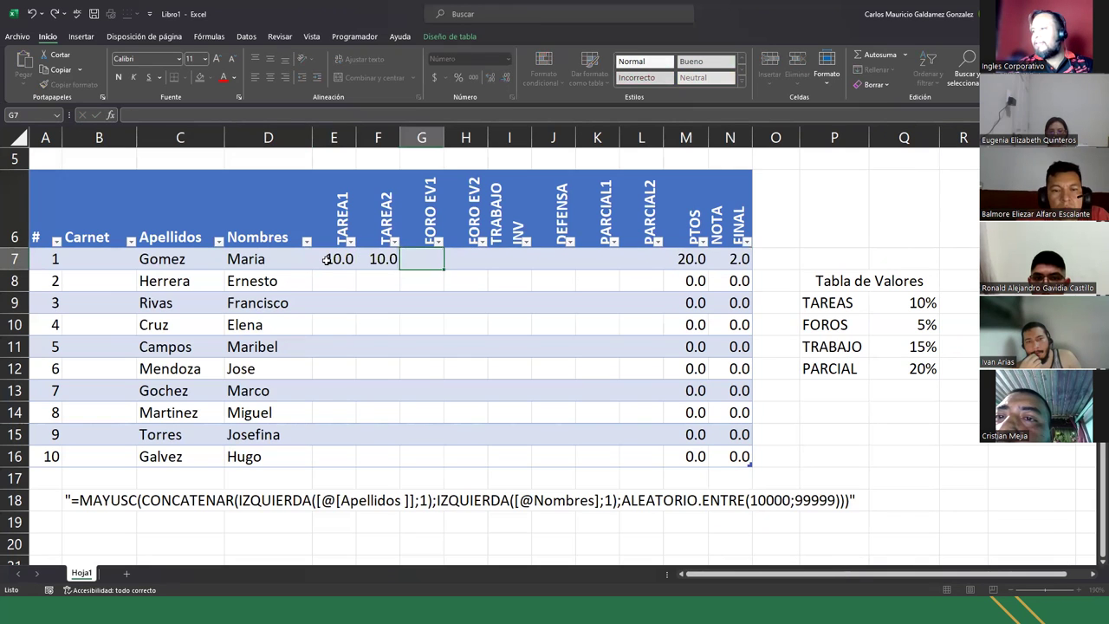
type("10")
key("Tab")
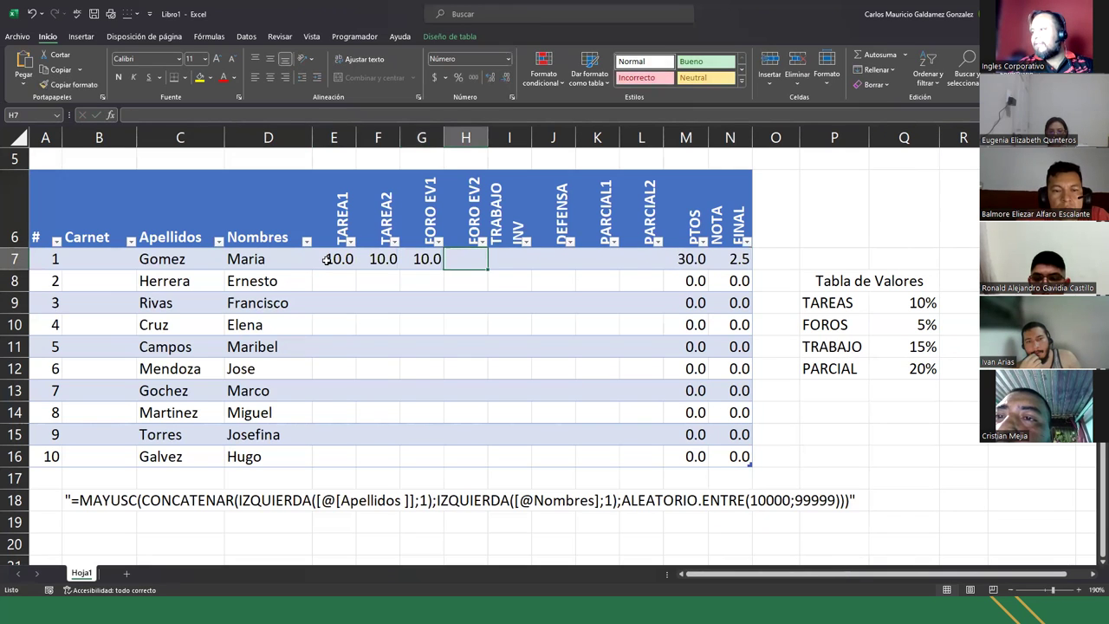
type("10")
key("Tab")
type("10")
key("Tab")
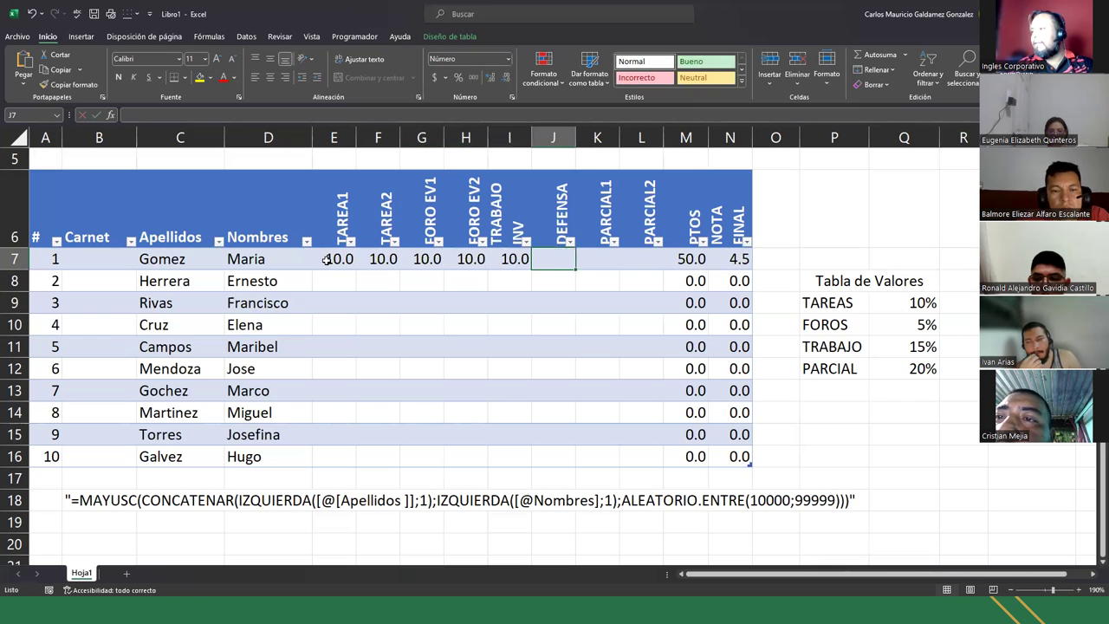
type("10")
key("Tab")
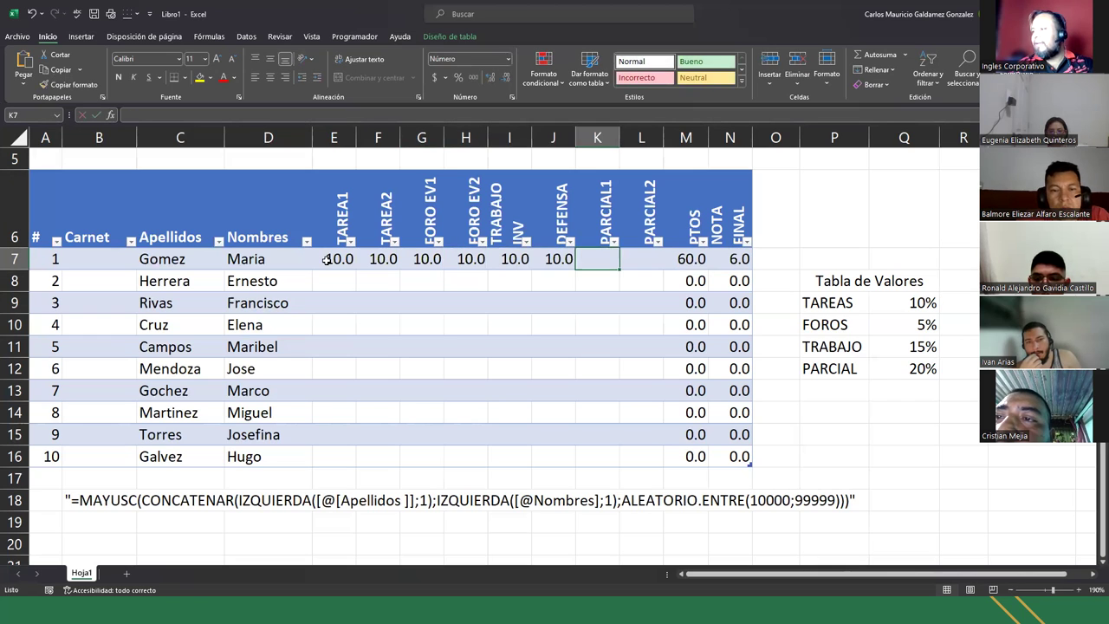
type("10")
key("Tab")
type("10")
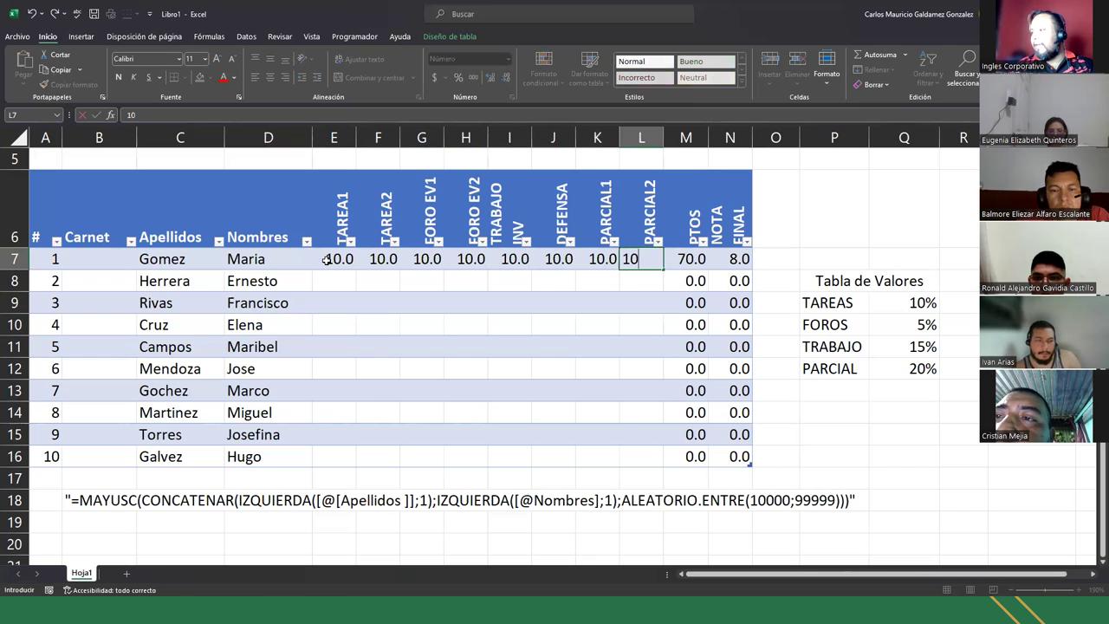
key("Return")
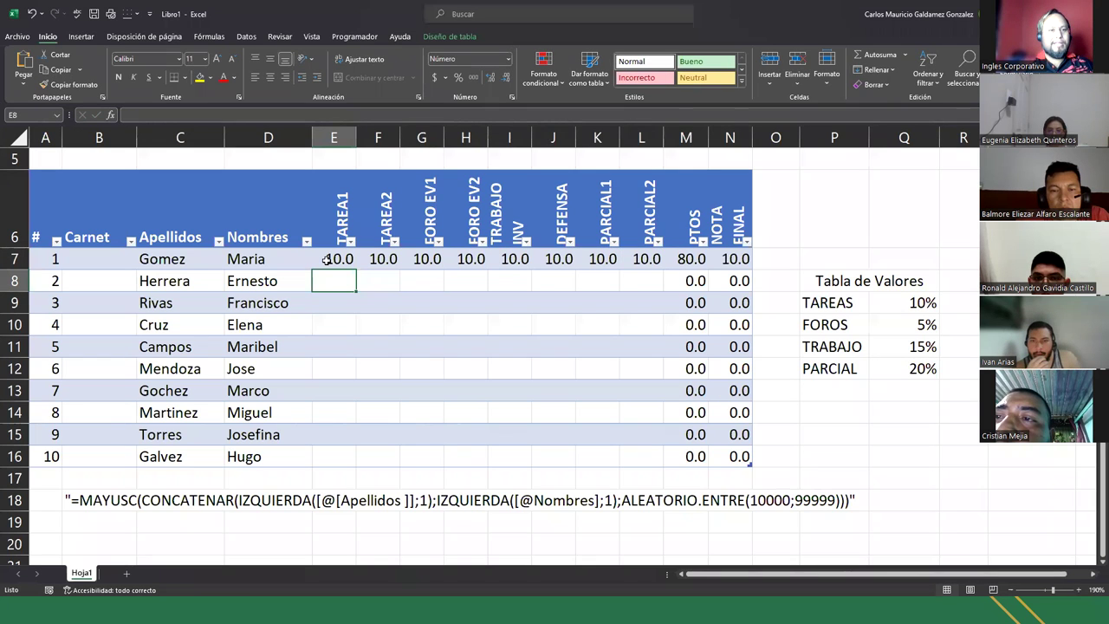
Clear the test grades from E7:L7 and select the NOTA FINAL cell N7.
left_click_drag(340, 258, 649, 258)
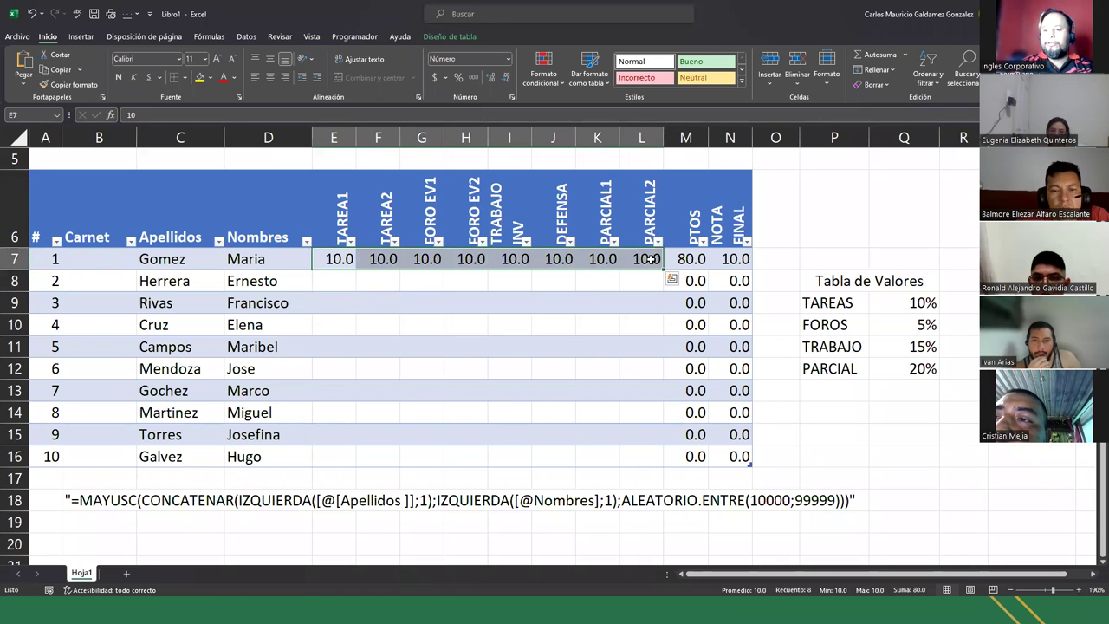
key("Delete")
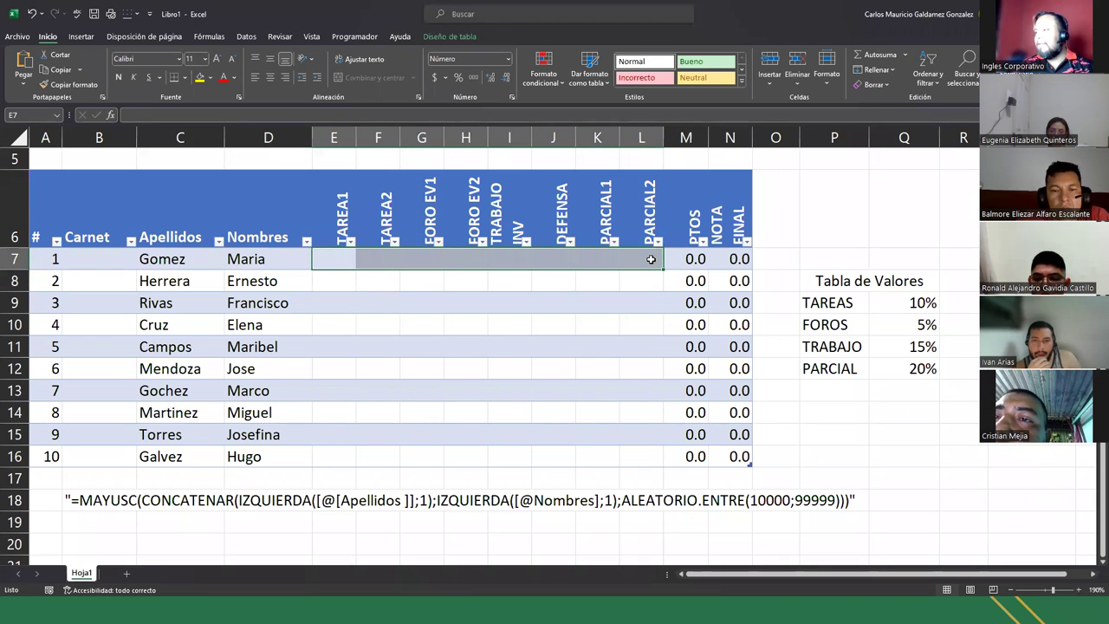
left_click(729, 258)
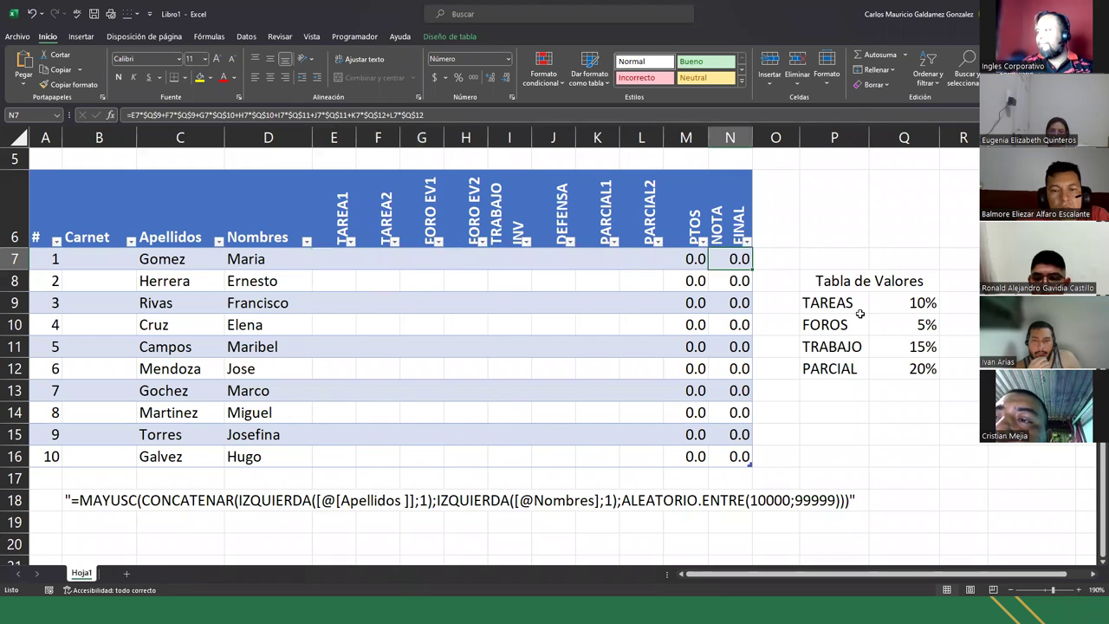
Apply borders to every cell of the Tabla de Valores range P8:Q12, and open the NOTA FINAL formula in N7.
left_click_drag(839, 283, 846, 365)
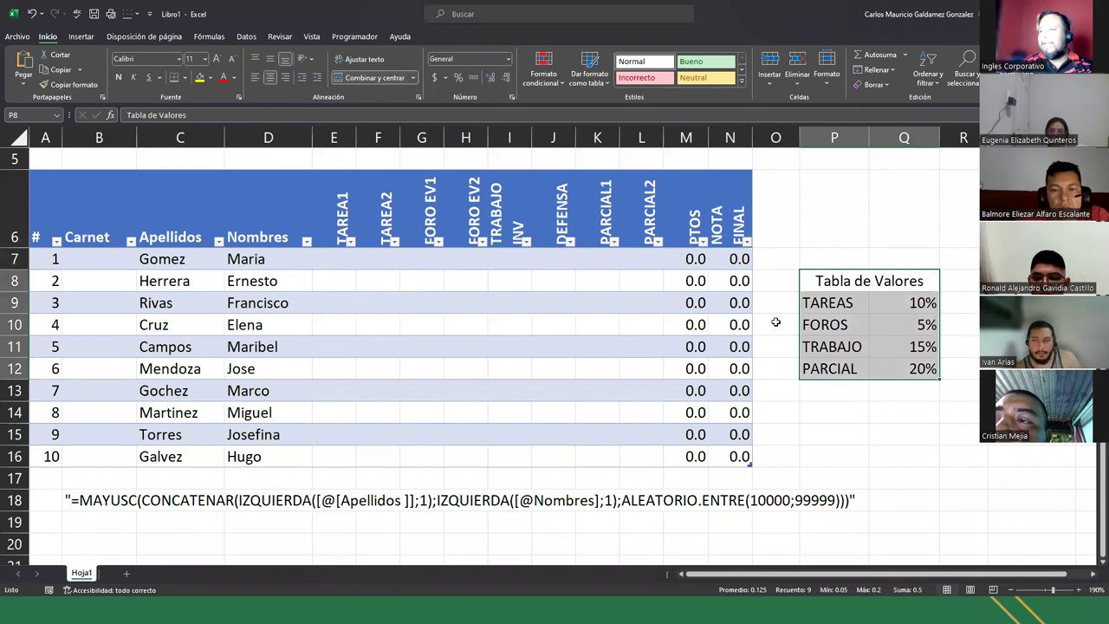
left_click(184, 78)
key("Return")
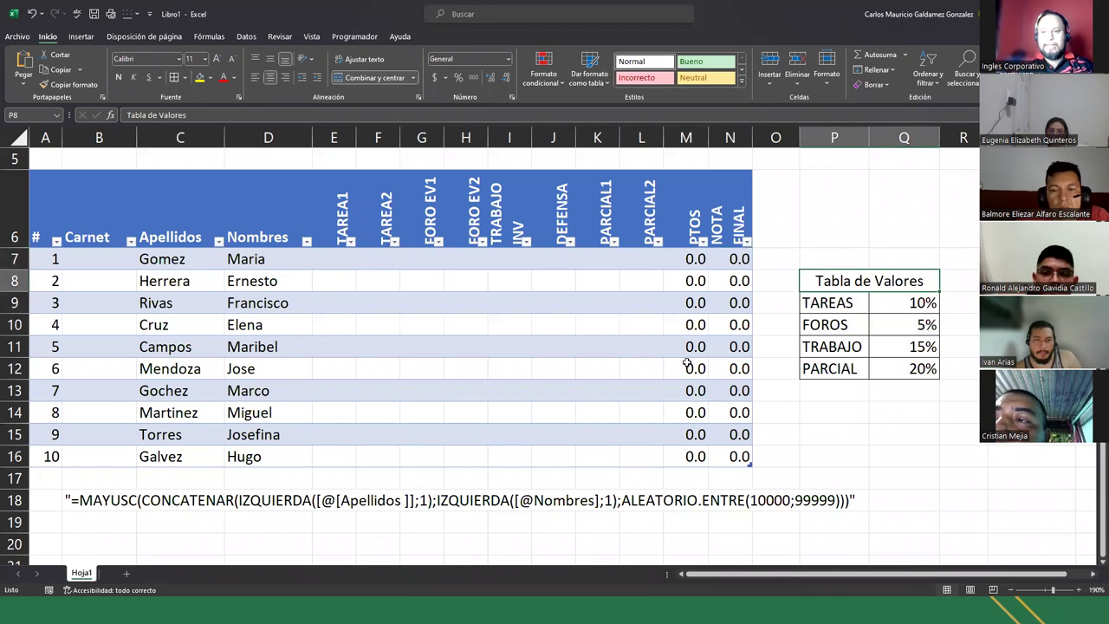
left_click(723, 259)
double_click(722, 259)
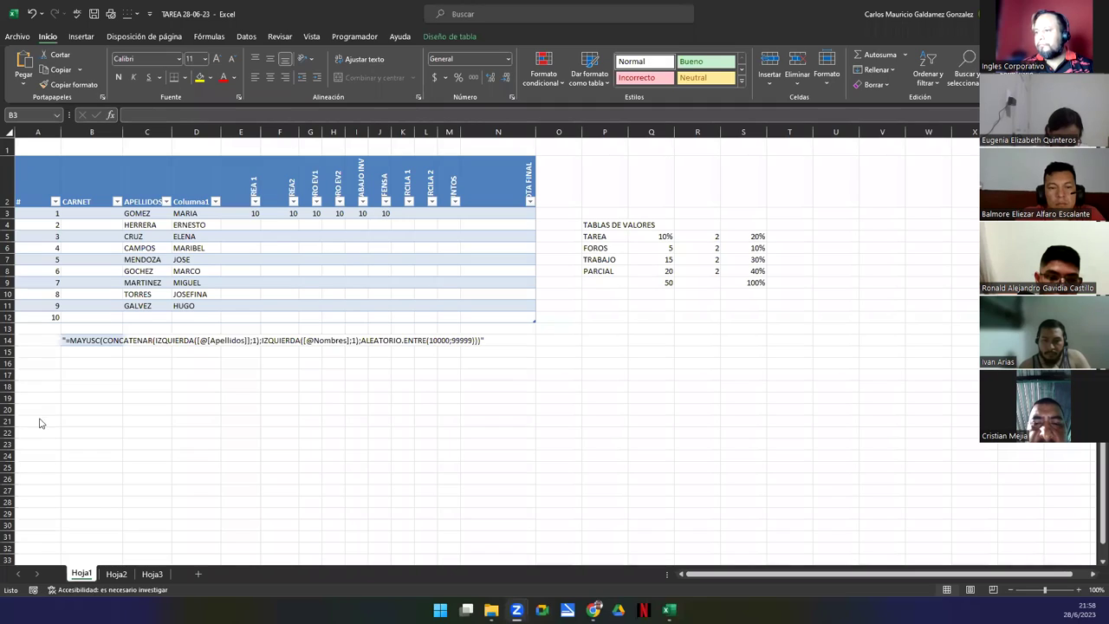
double_click(77, 341)
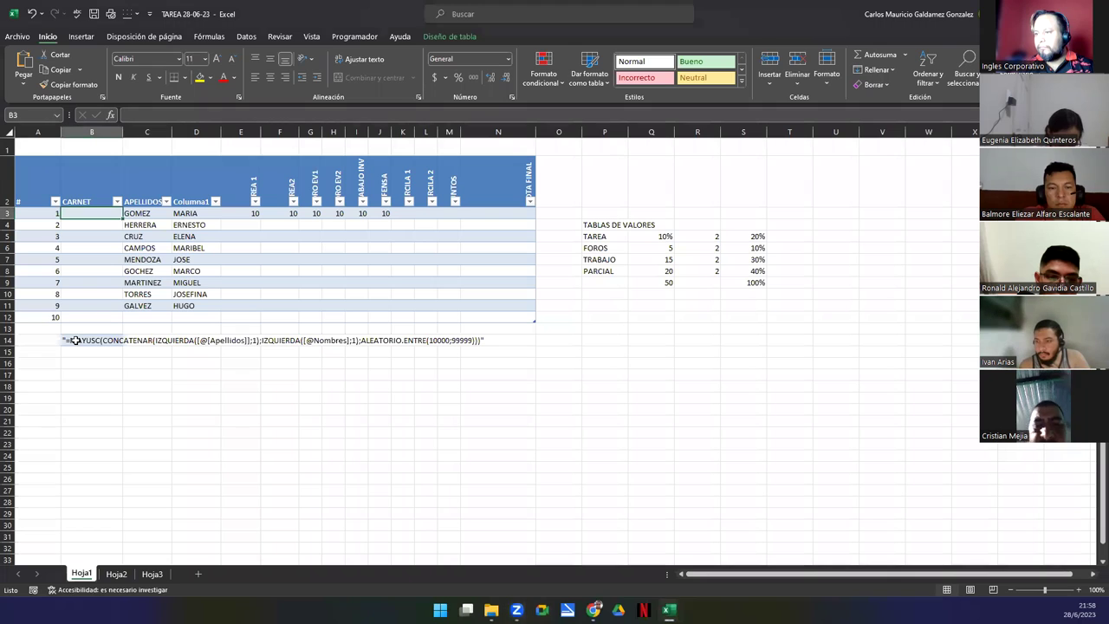
left_click(92, 214)
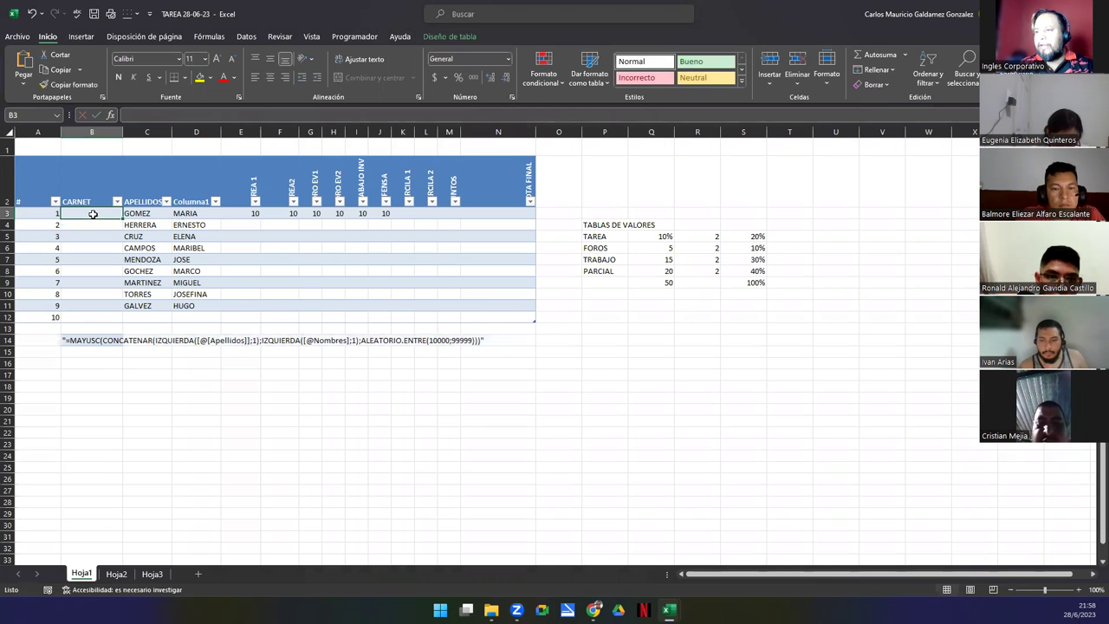
double_click(93, 214)
type("=MAYUSC(CONCATENAR(IZQUIERDA([@[Apellidos]];1);IZQUIERDA([@Nombres];1);ALEATORIO.ENTRE(10000;99999)))")
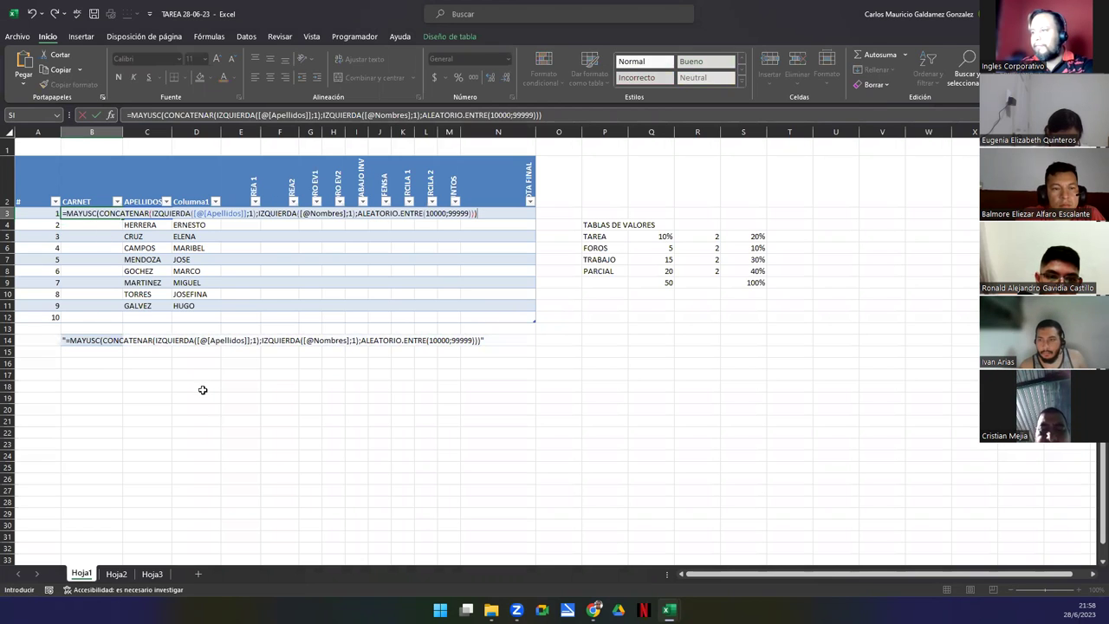
key("Return")
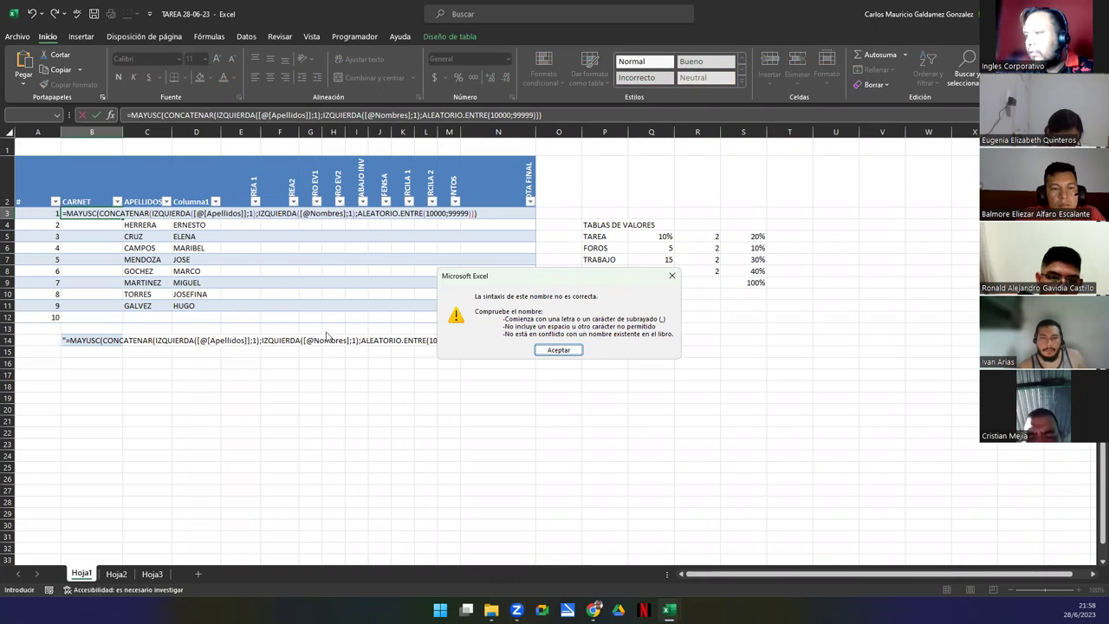
left_click(558, 350)
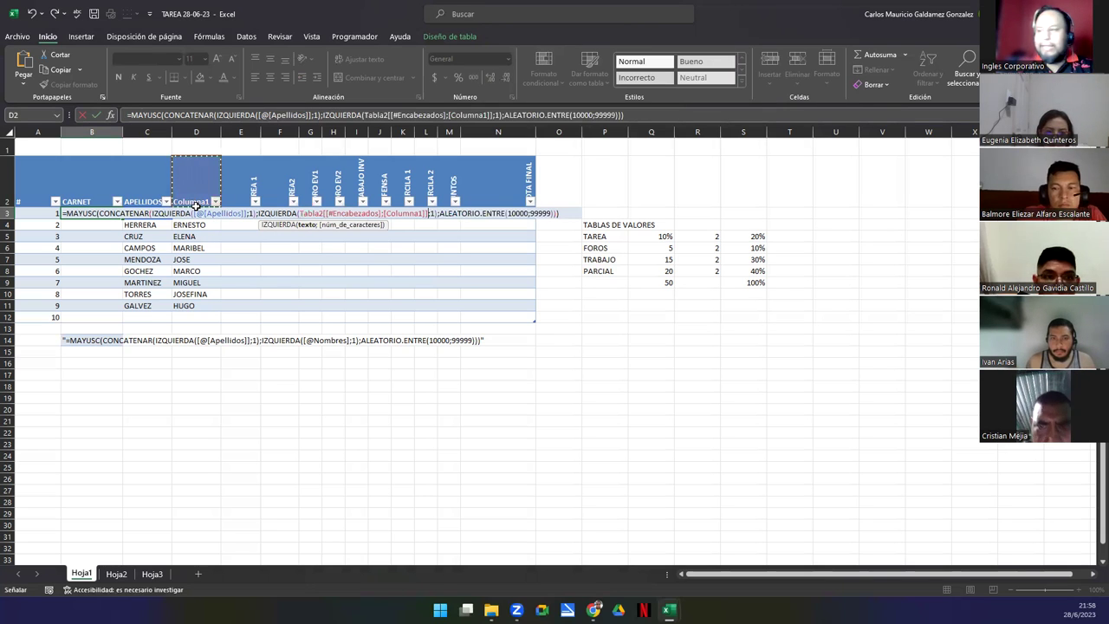
left_click(193, 201)
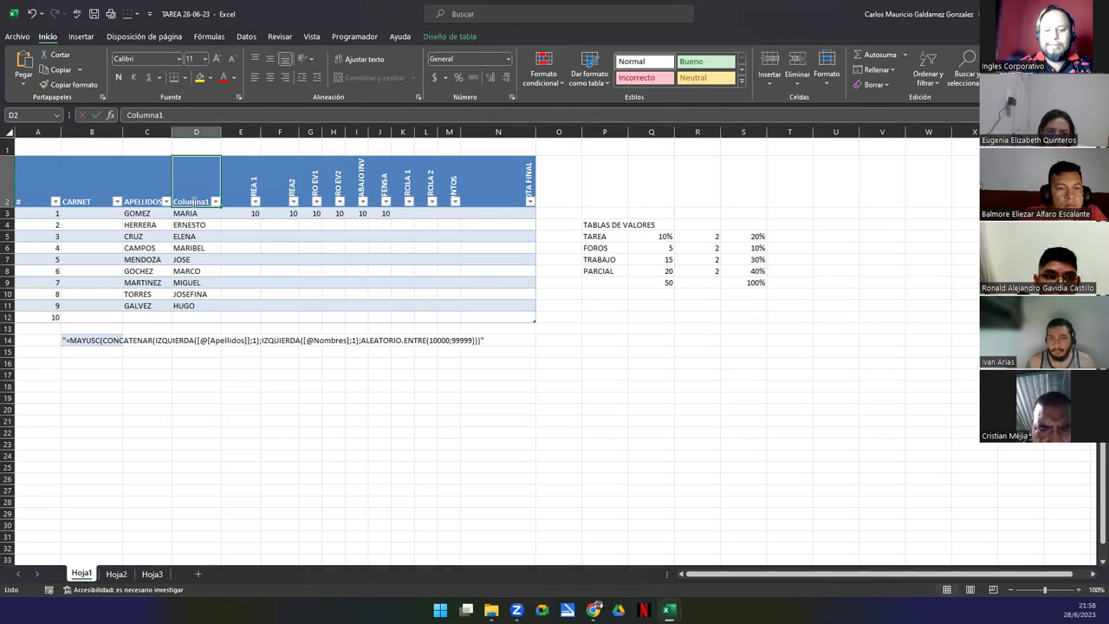
type("NOMBRES")
key("Return")
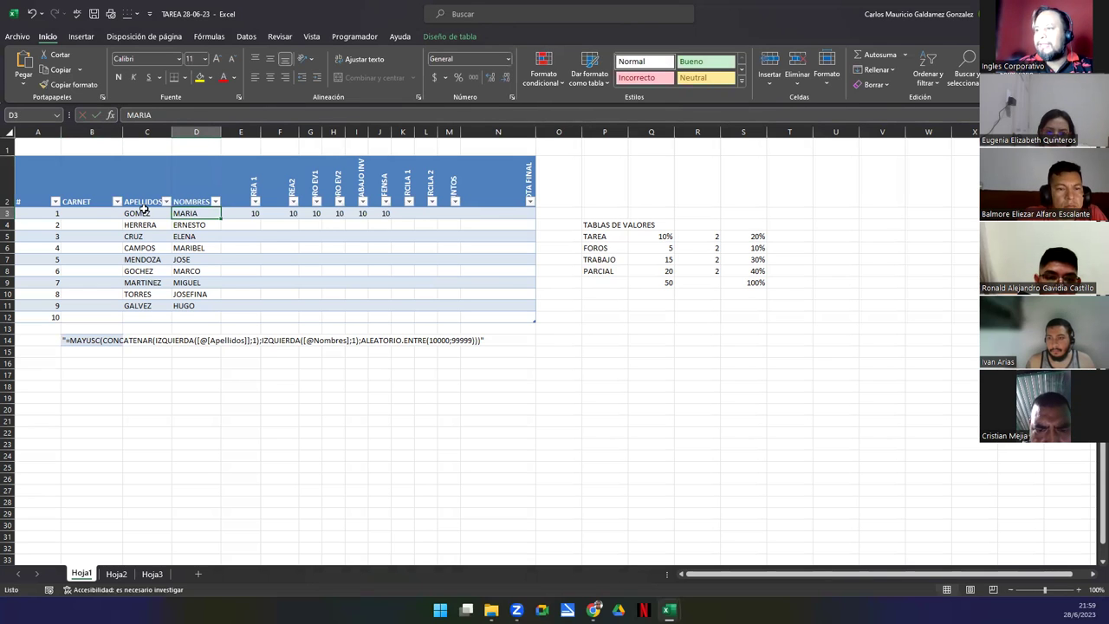
double_click(94, 213)
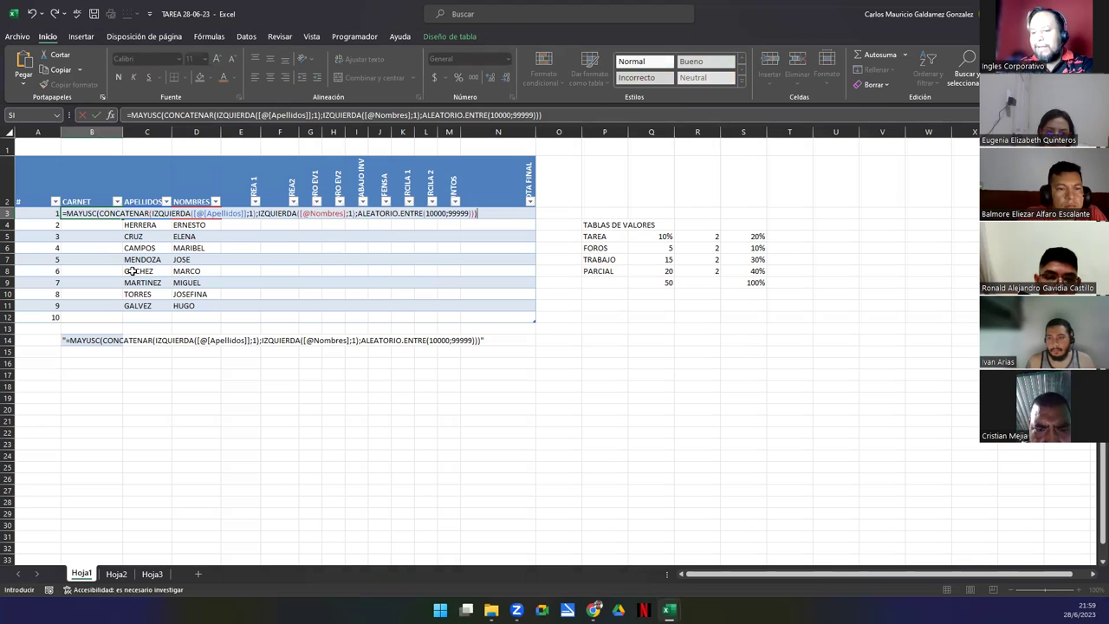
key("Return")
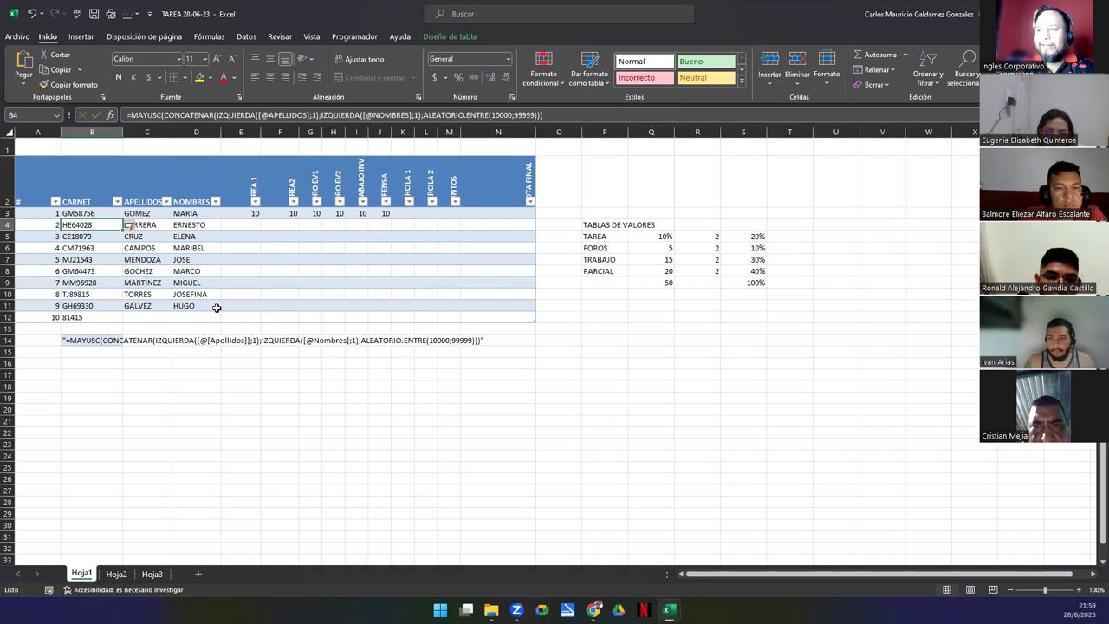
Close the TAREA 28-06-23 workbook without saving its changes, and close the Libro1 window as well.
key("alt+F4")
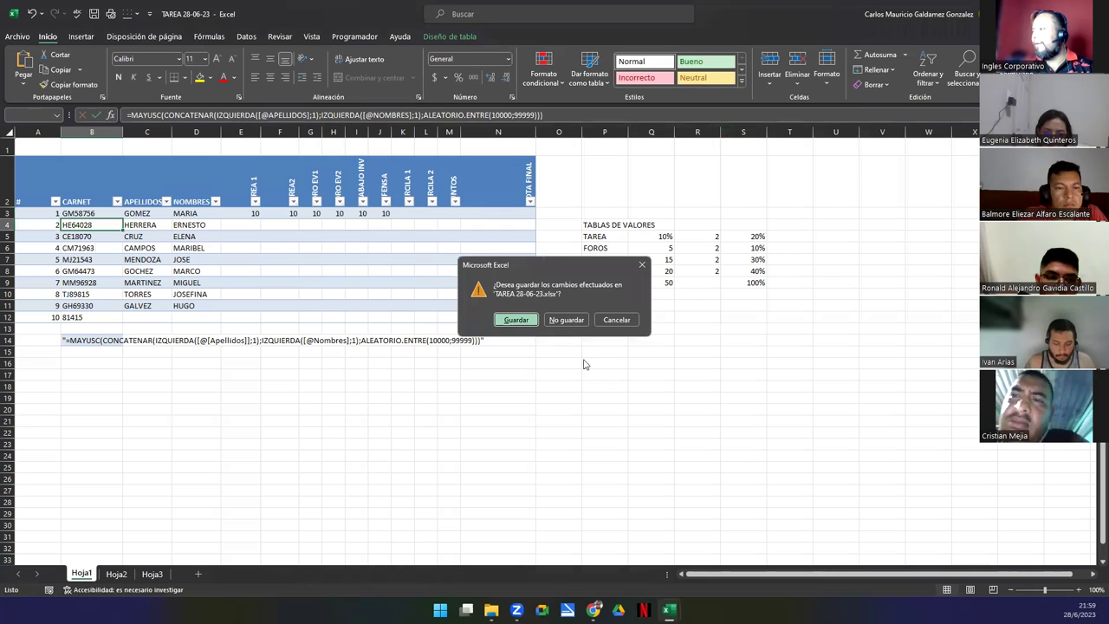
key("n")
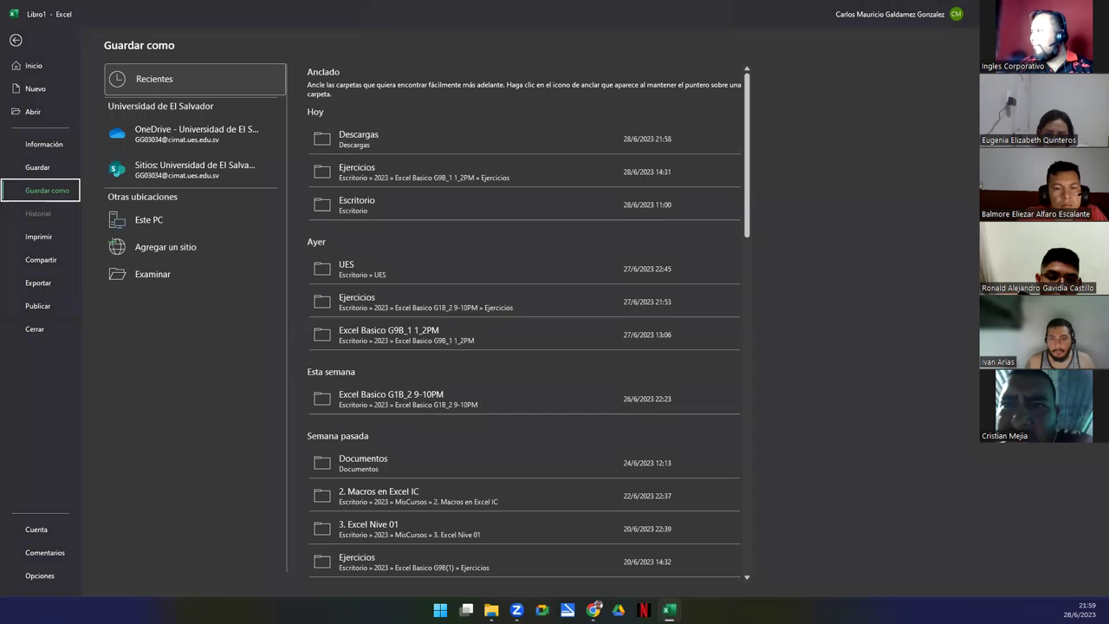
key("alt+F4")
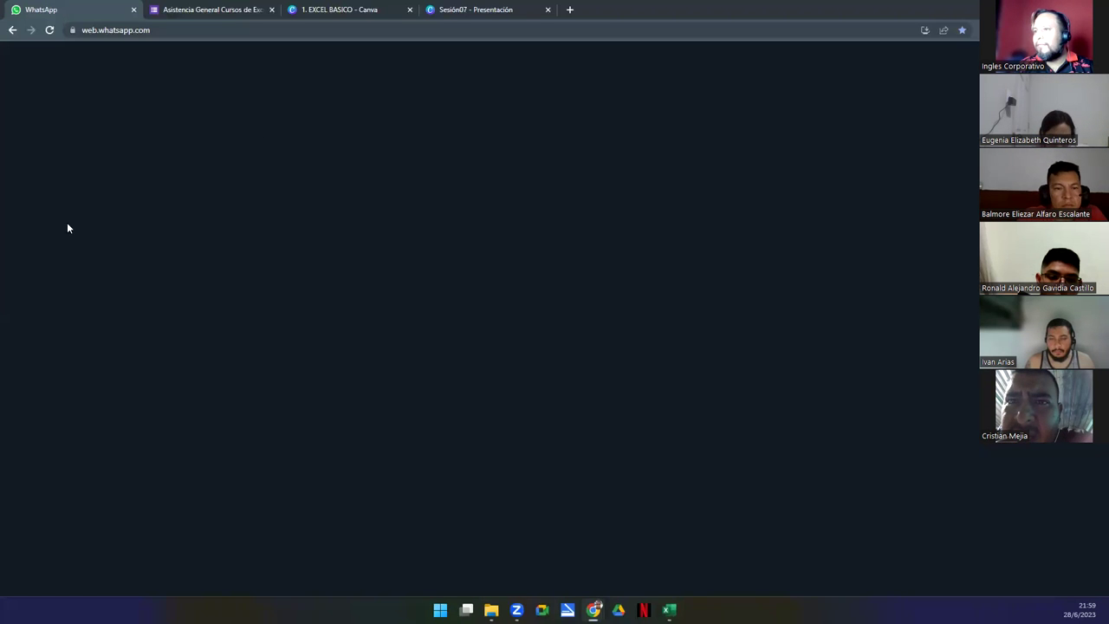